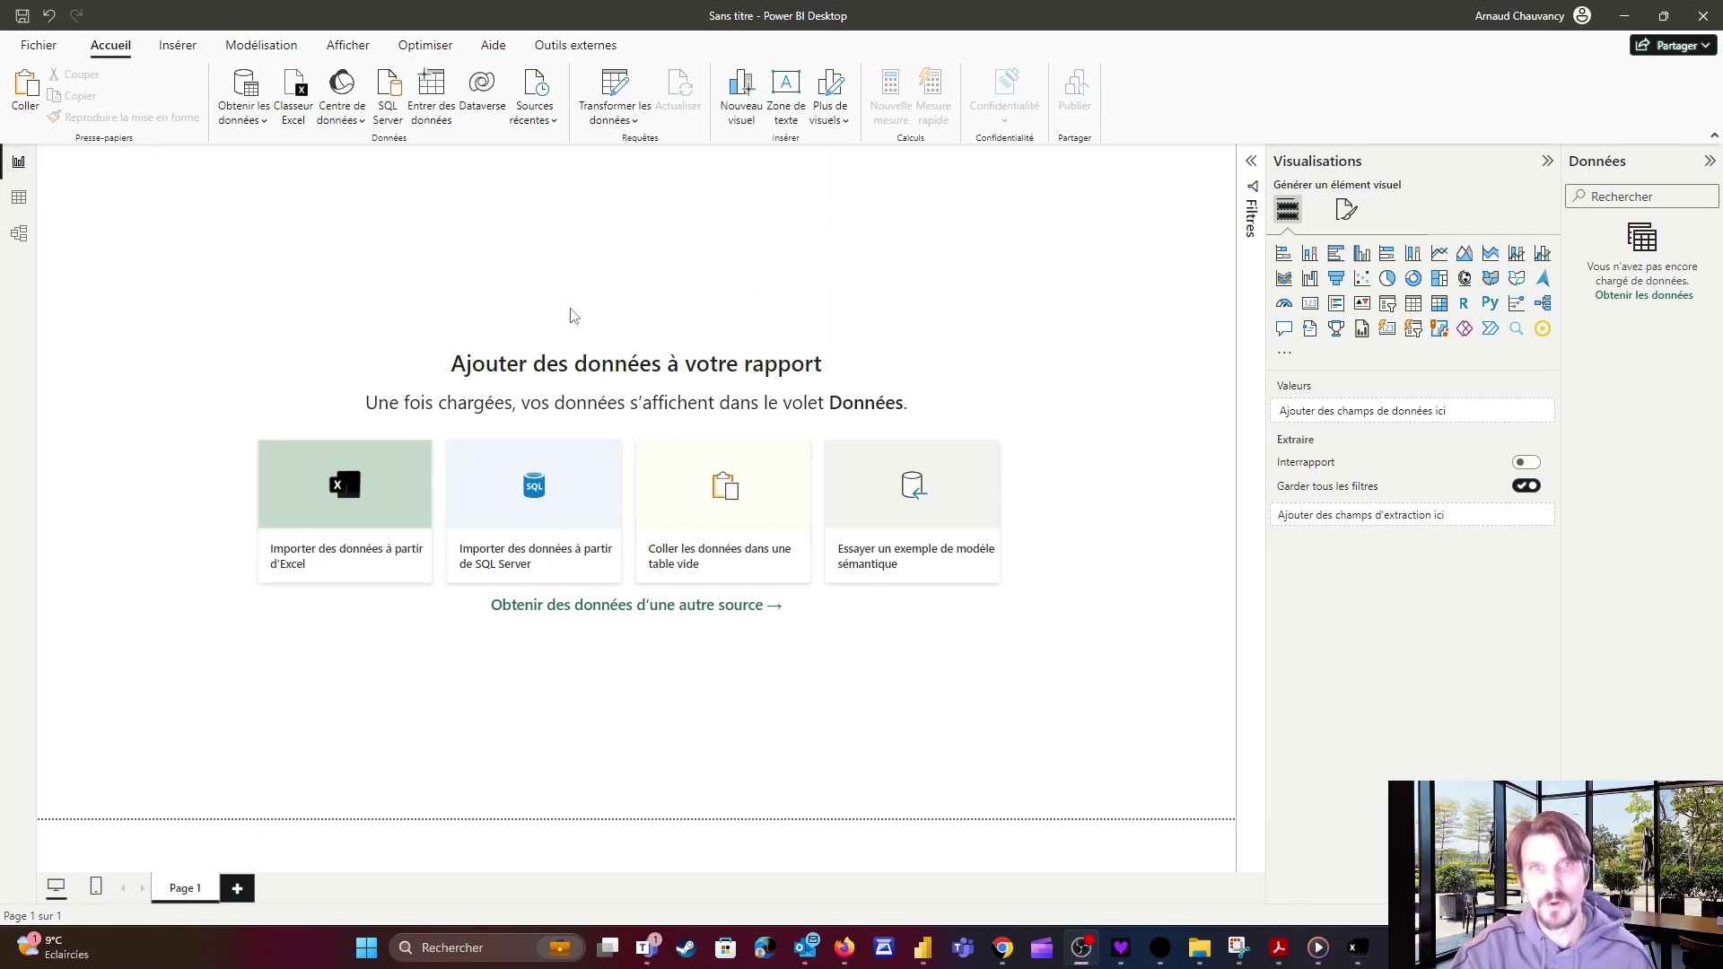
Look over the empty table and model views, returning to the report view.
left_click(19, 197)
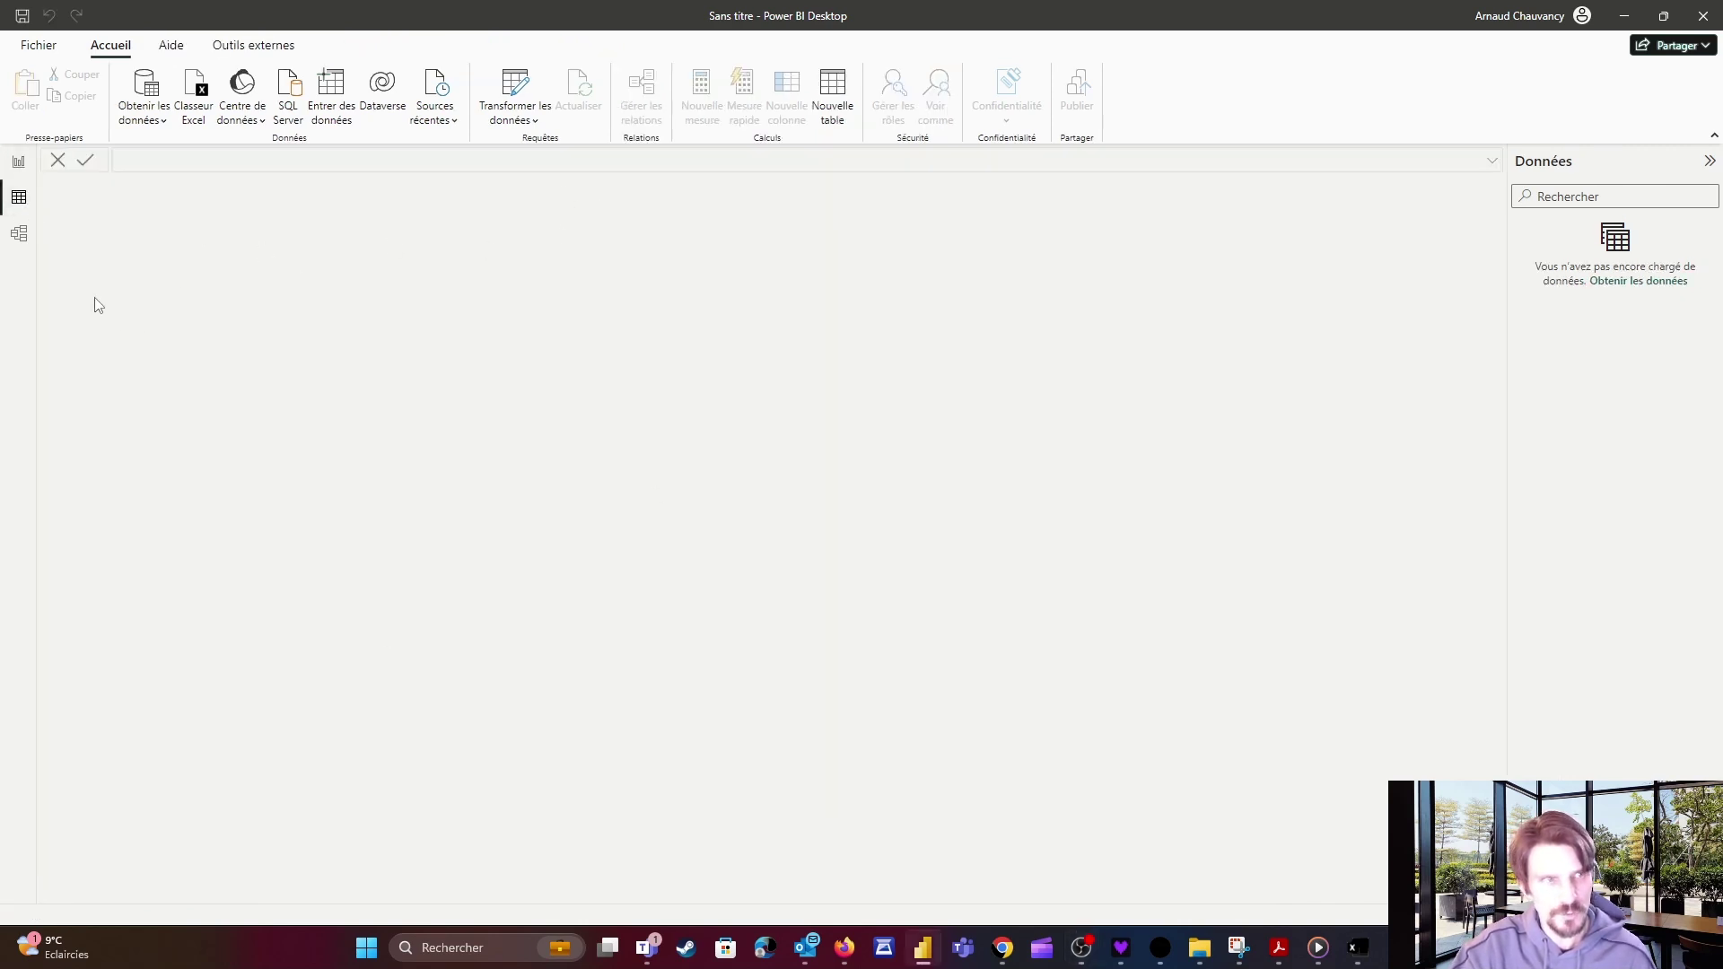
left_click(18, 235)
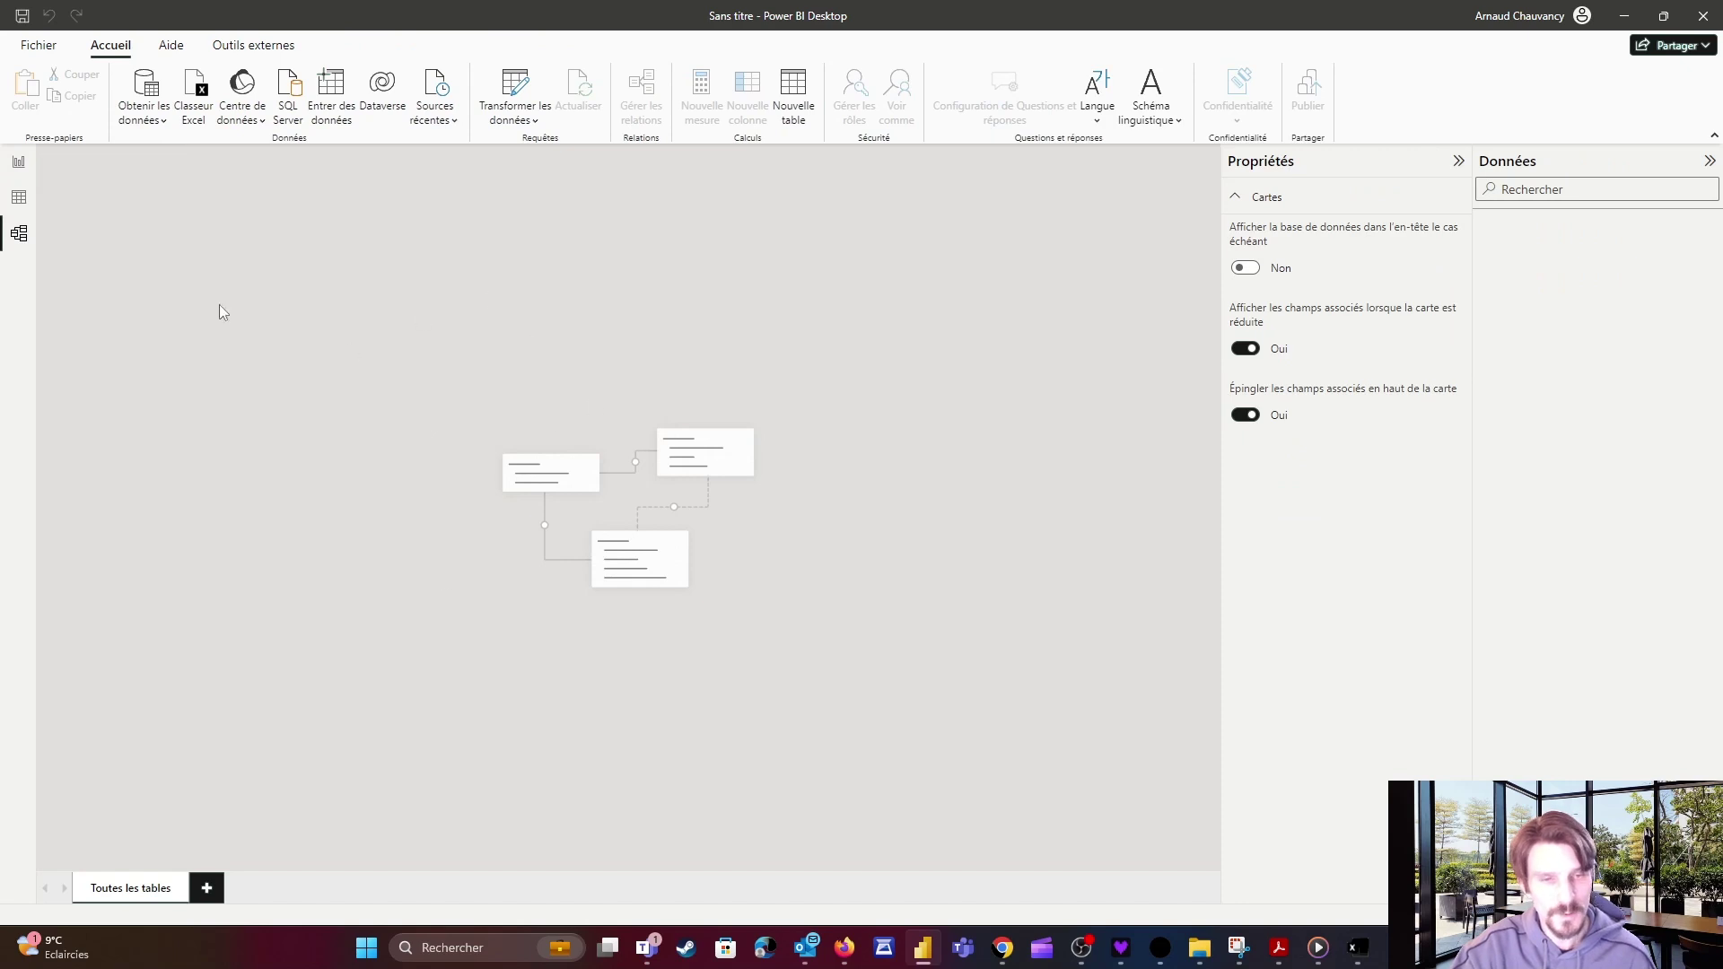
left_click(19, 163)
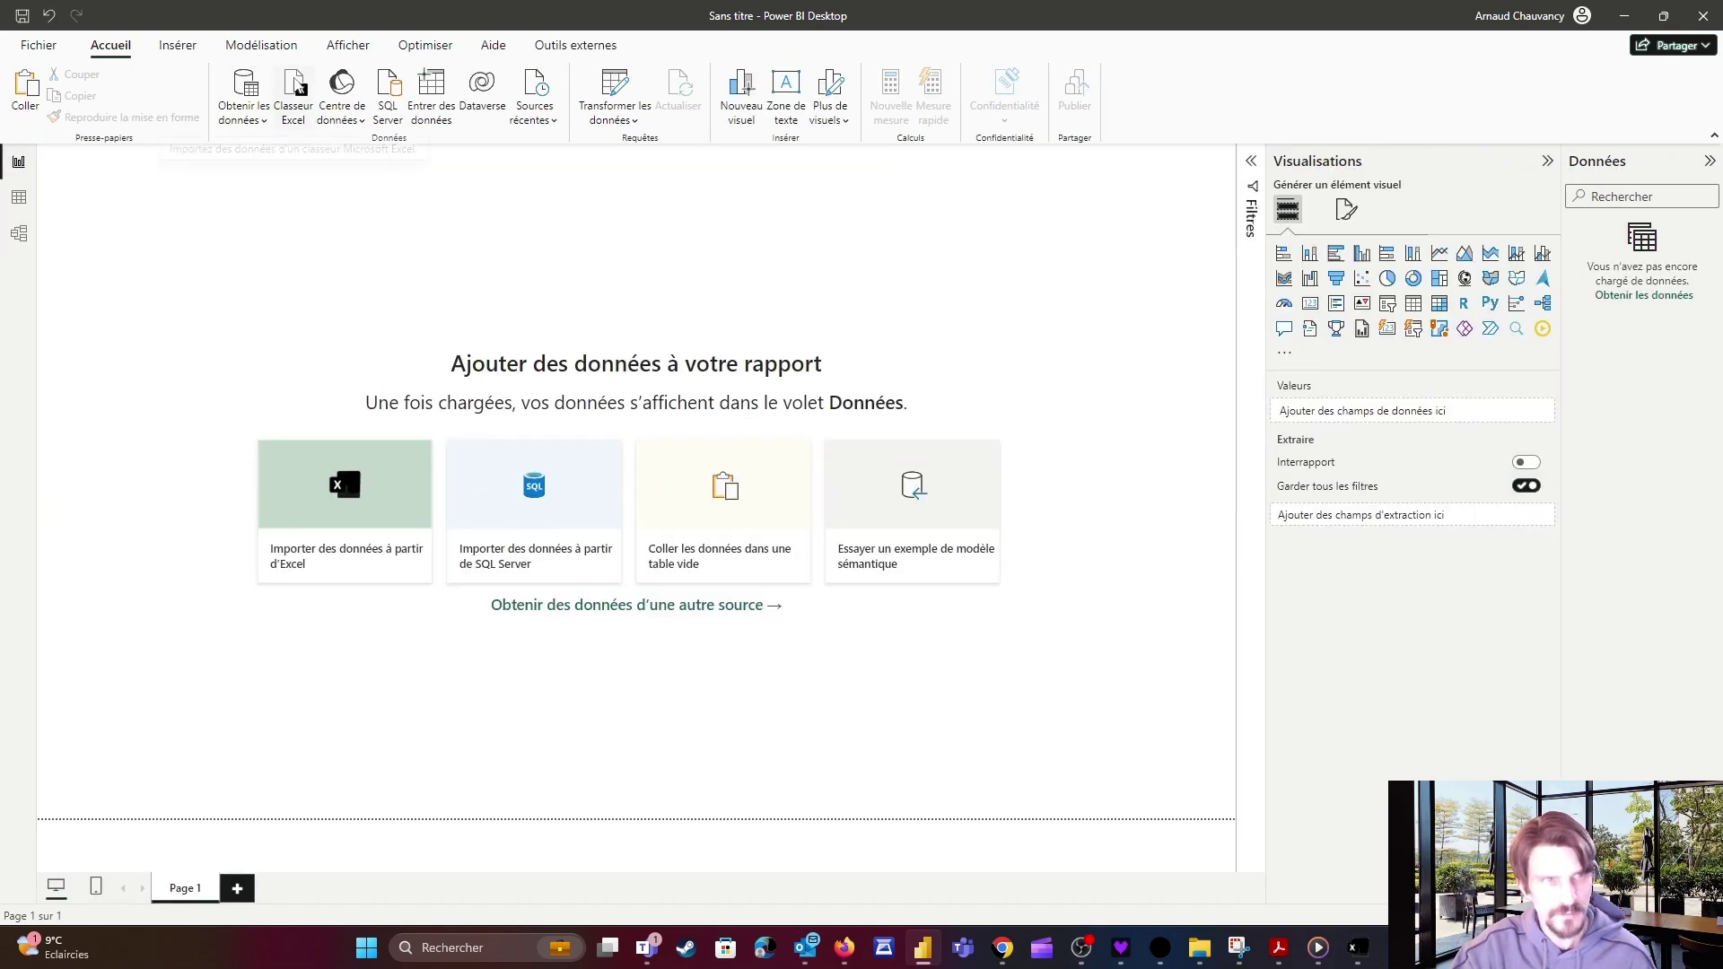
Load Tableau1 and Tableau3 from the Excel workbook 00_Premiere_Mesure_DAX.xlsx.
left_click(303, 109)
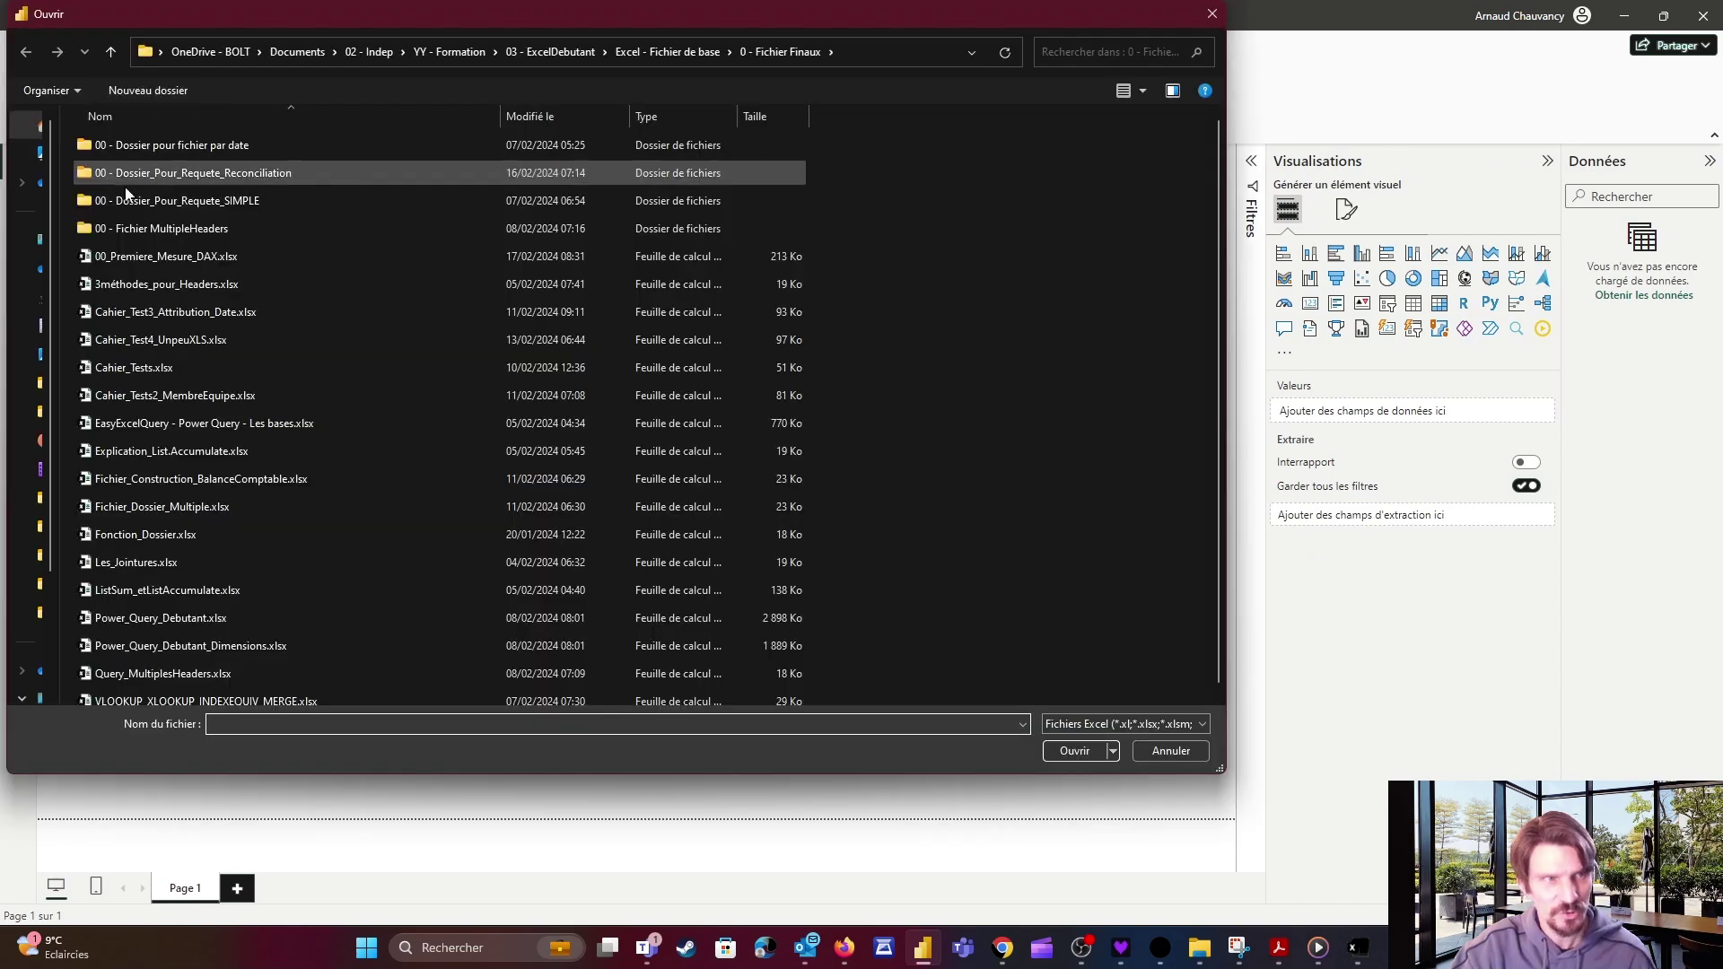
left_click(136, 255)
left_click(1078, 751)
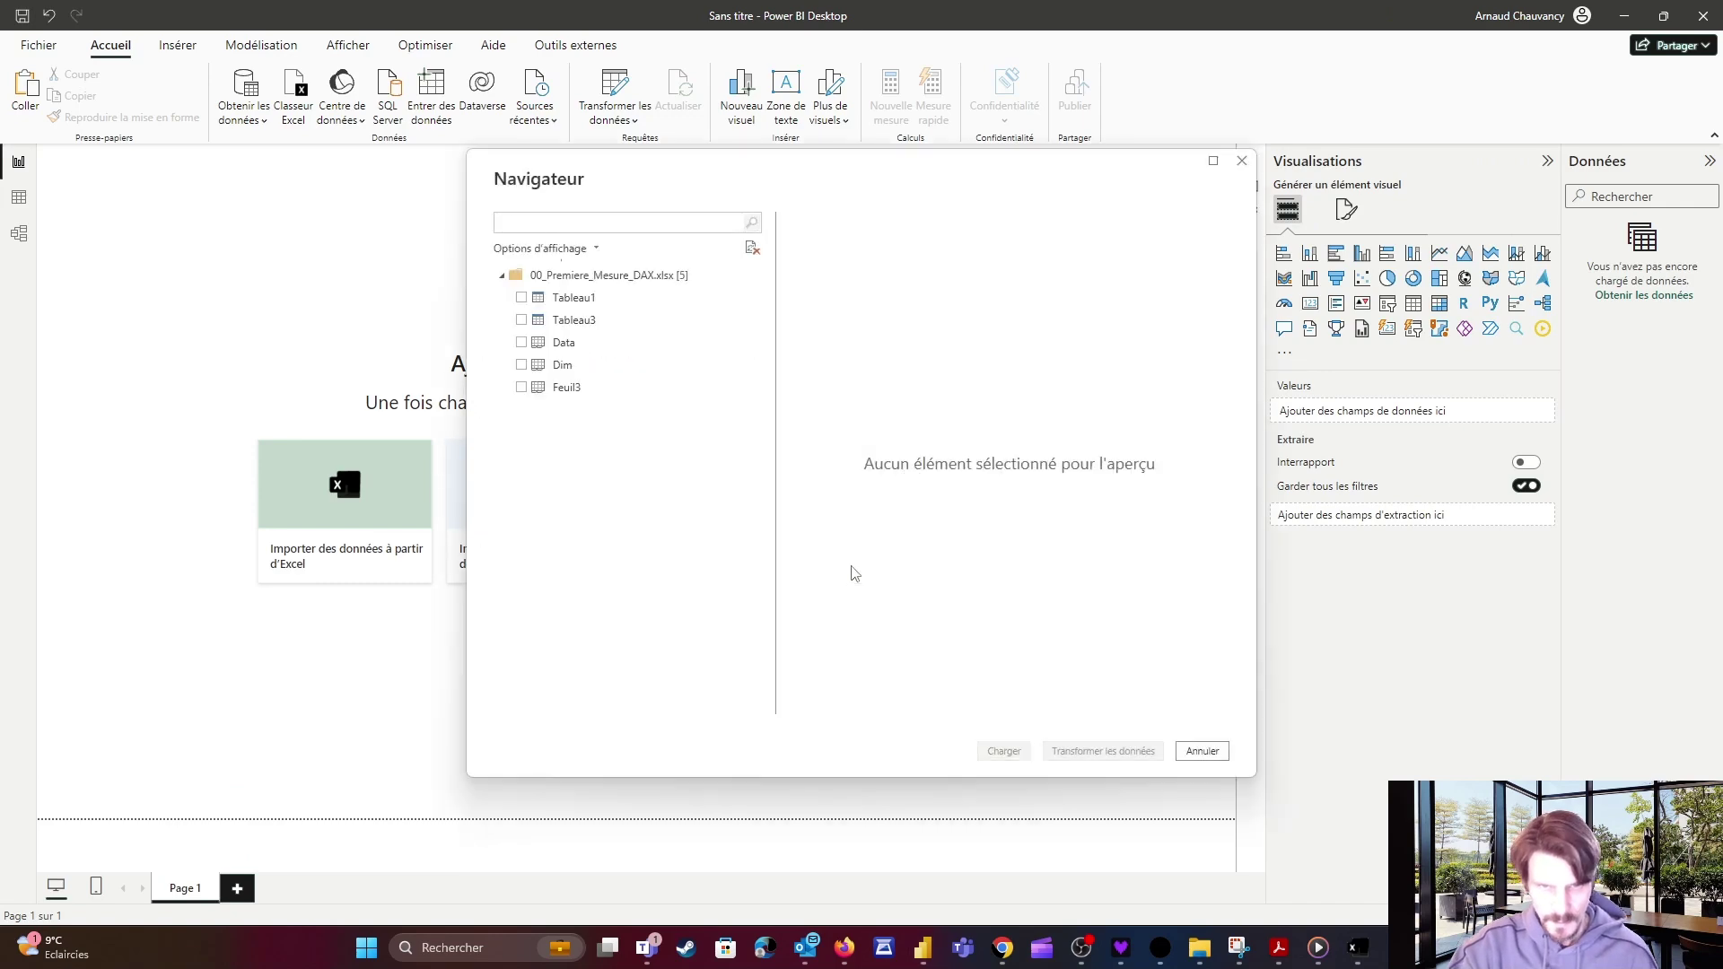
left_click(521, 297)
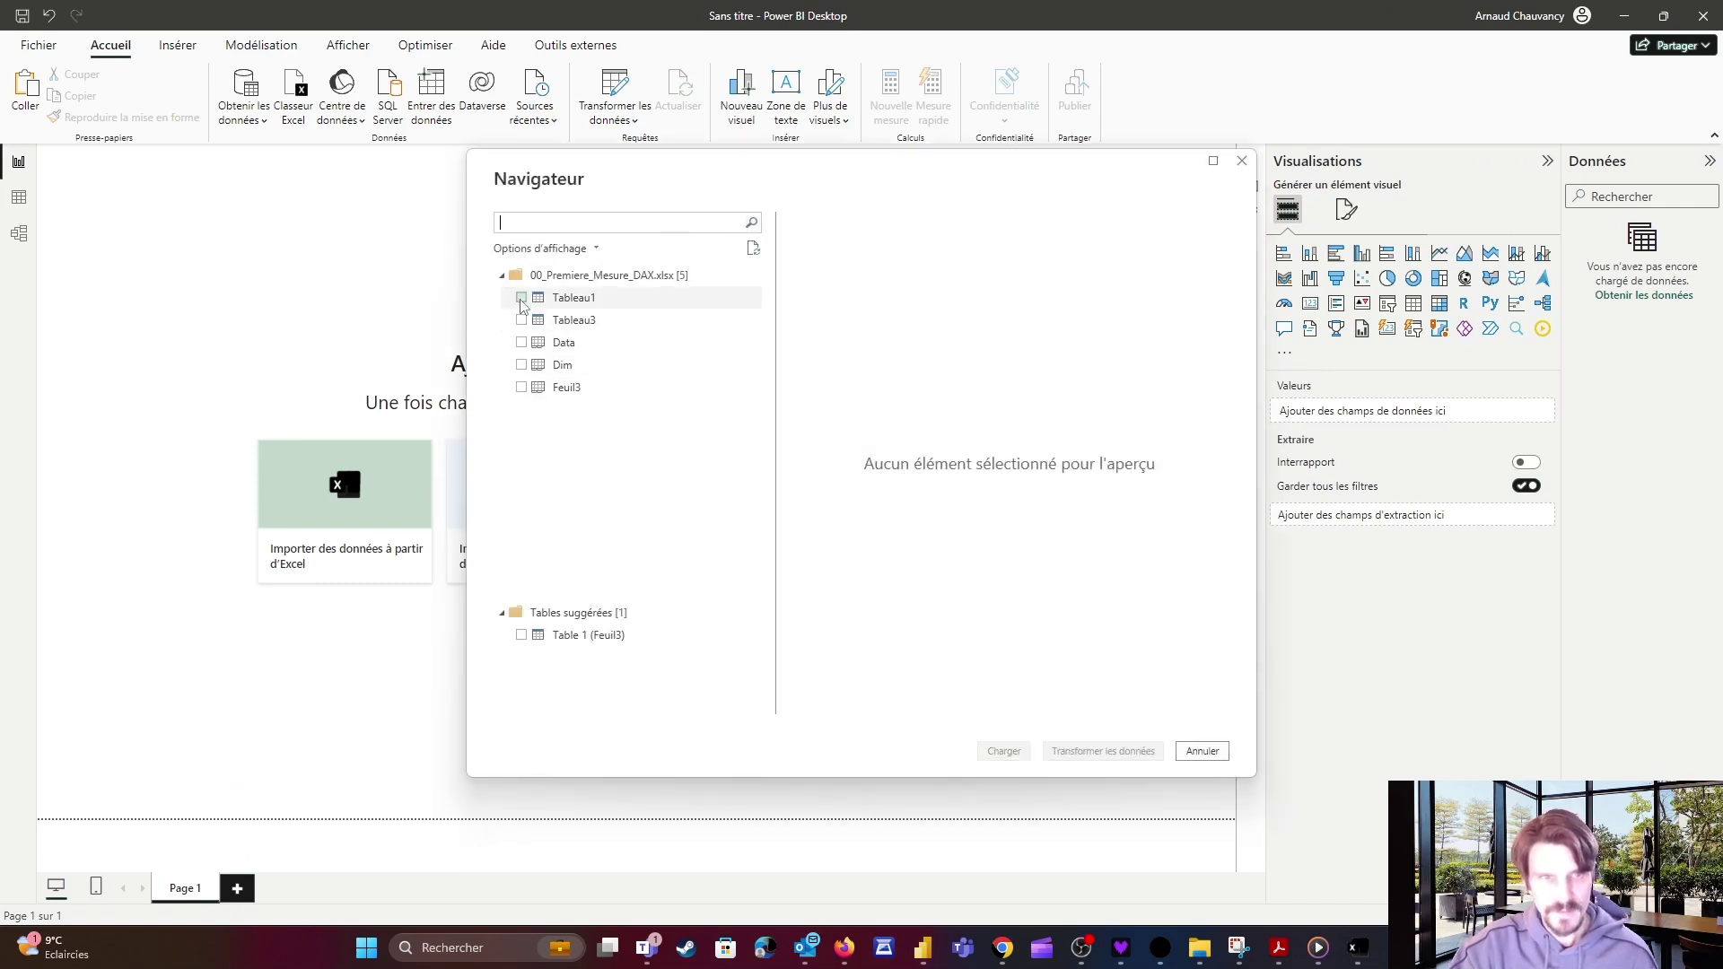
left_click(521, 319)
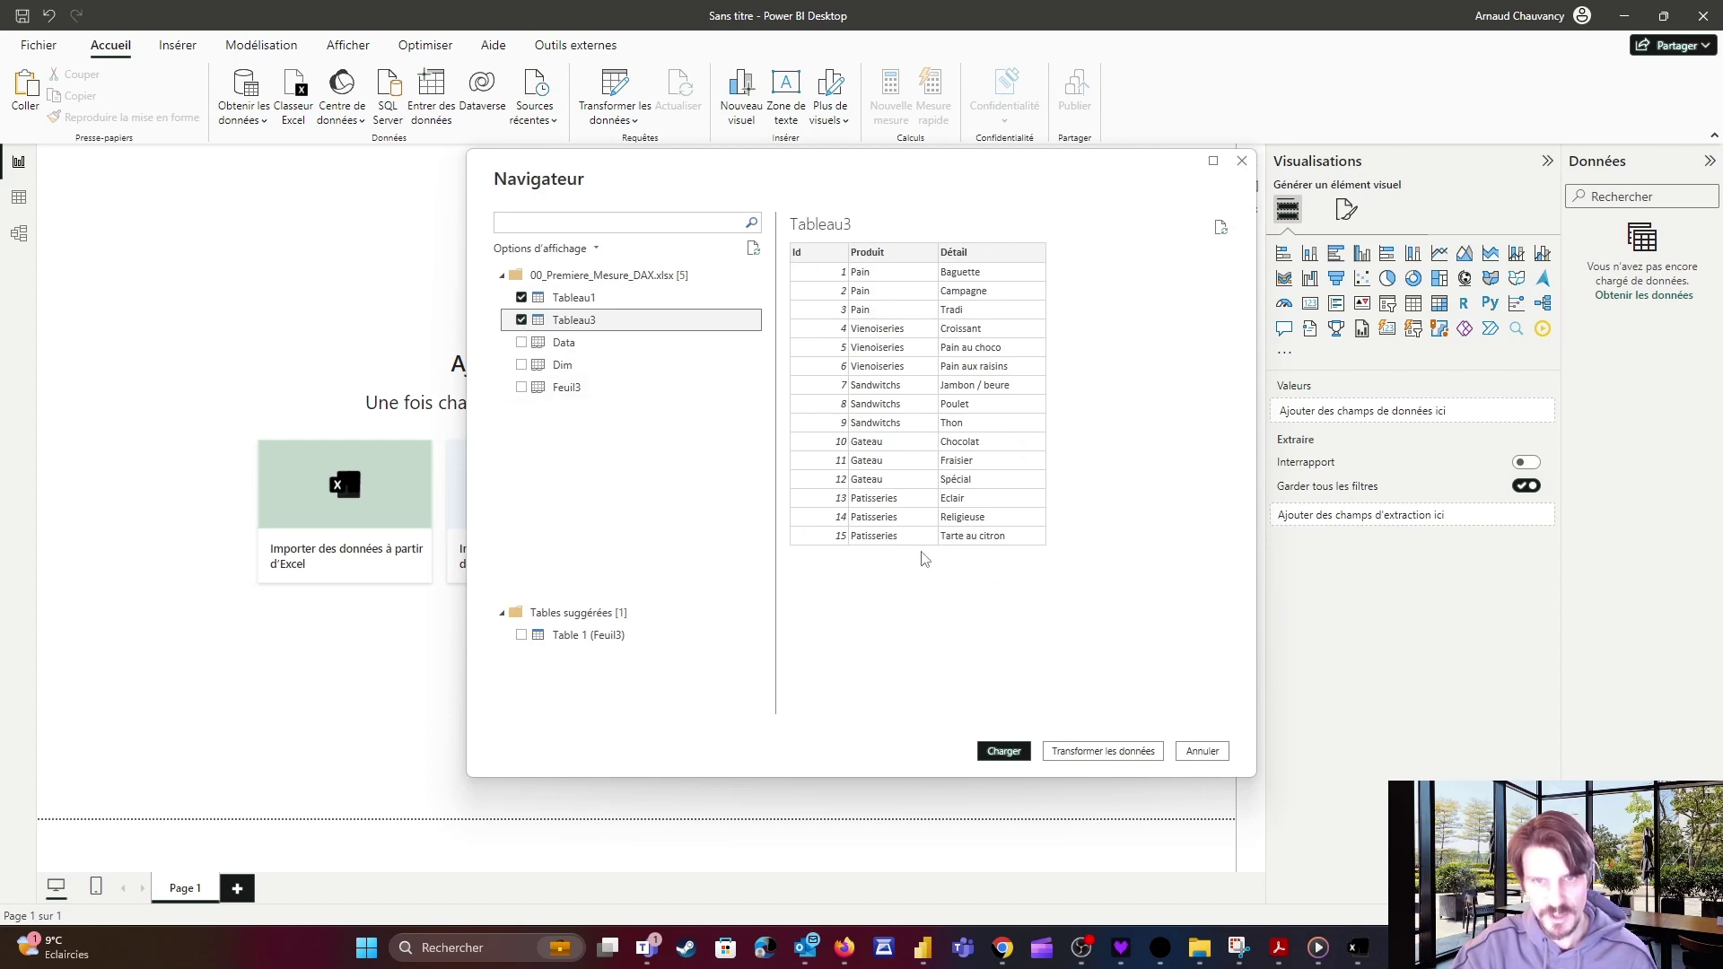
left_click(1002, 751)
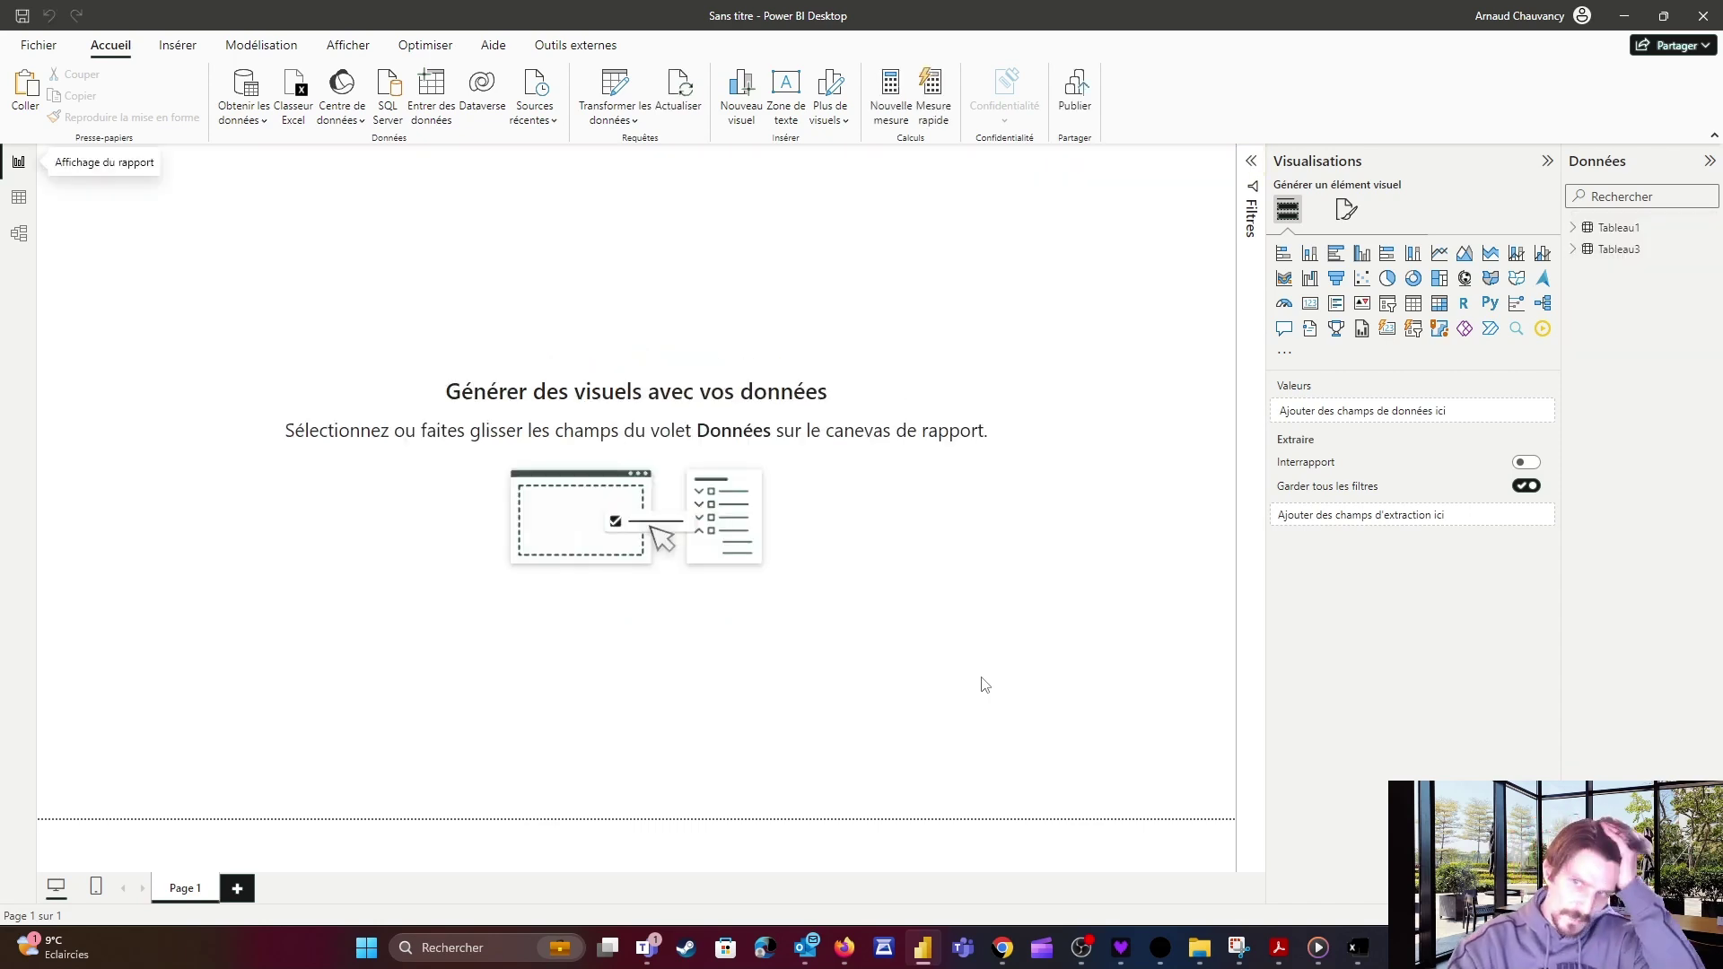
Change the data type of the CA HT column in Tableau1 to Nombre décimal.
left_click(1574, 230)
left_click(1575, 379)
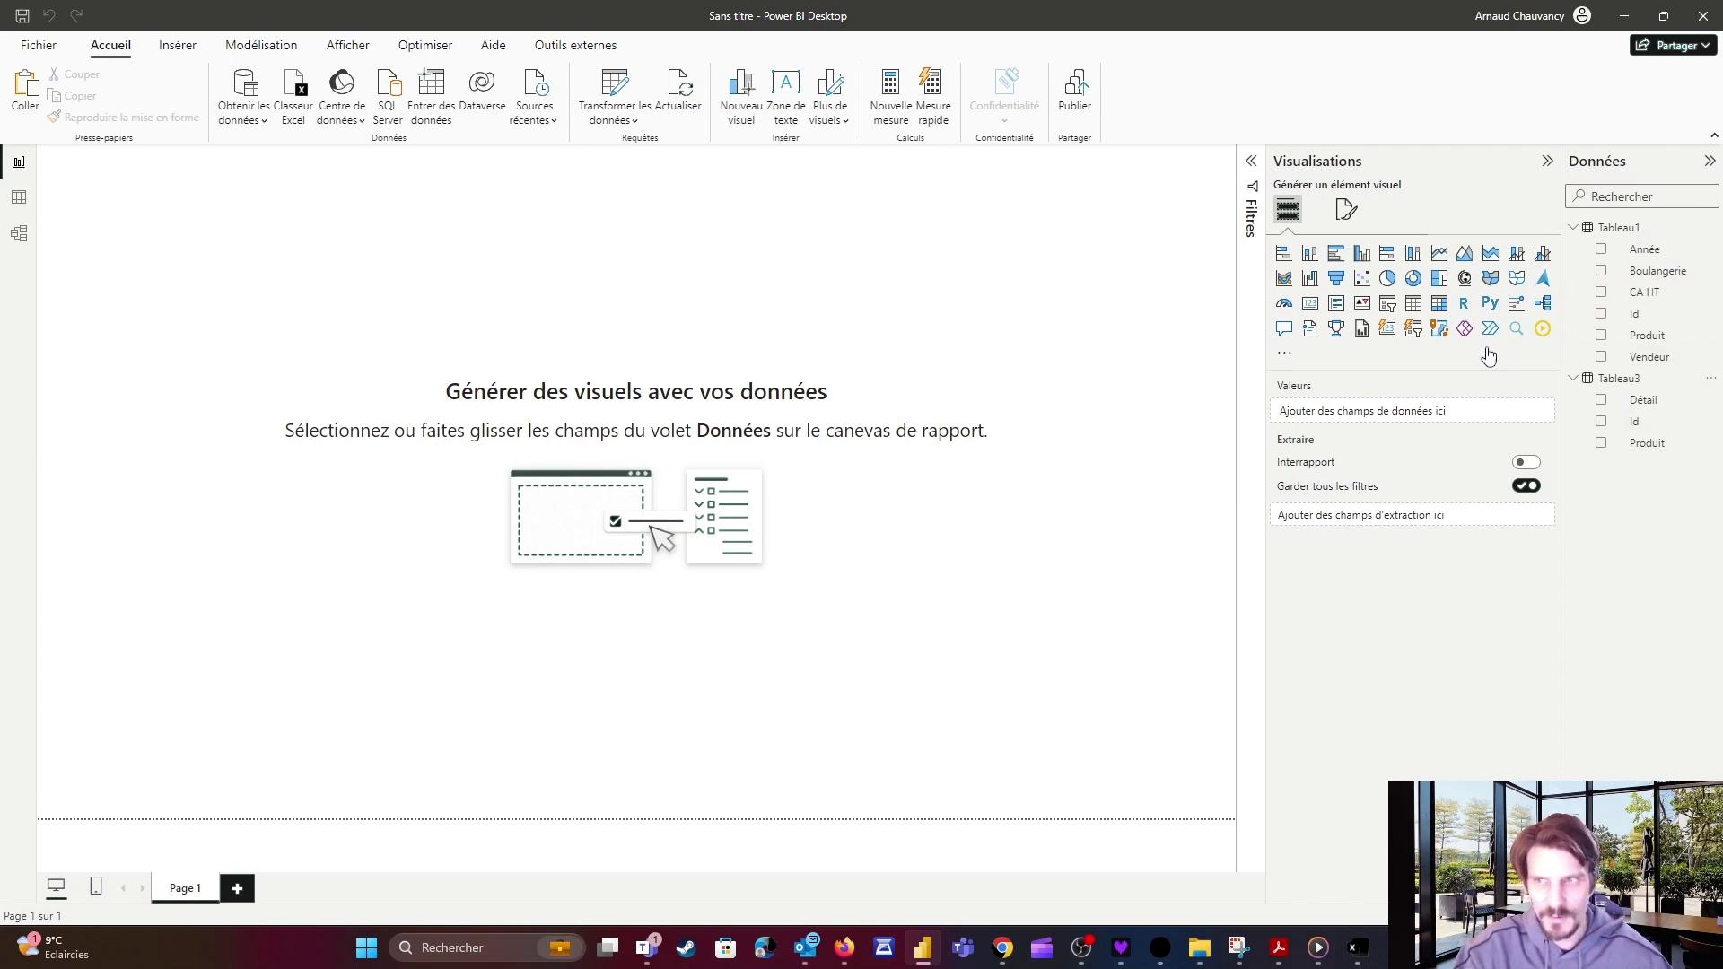
left_click(1647, 293)
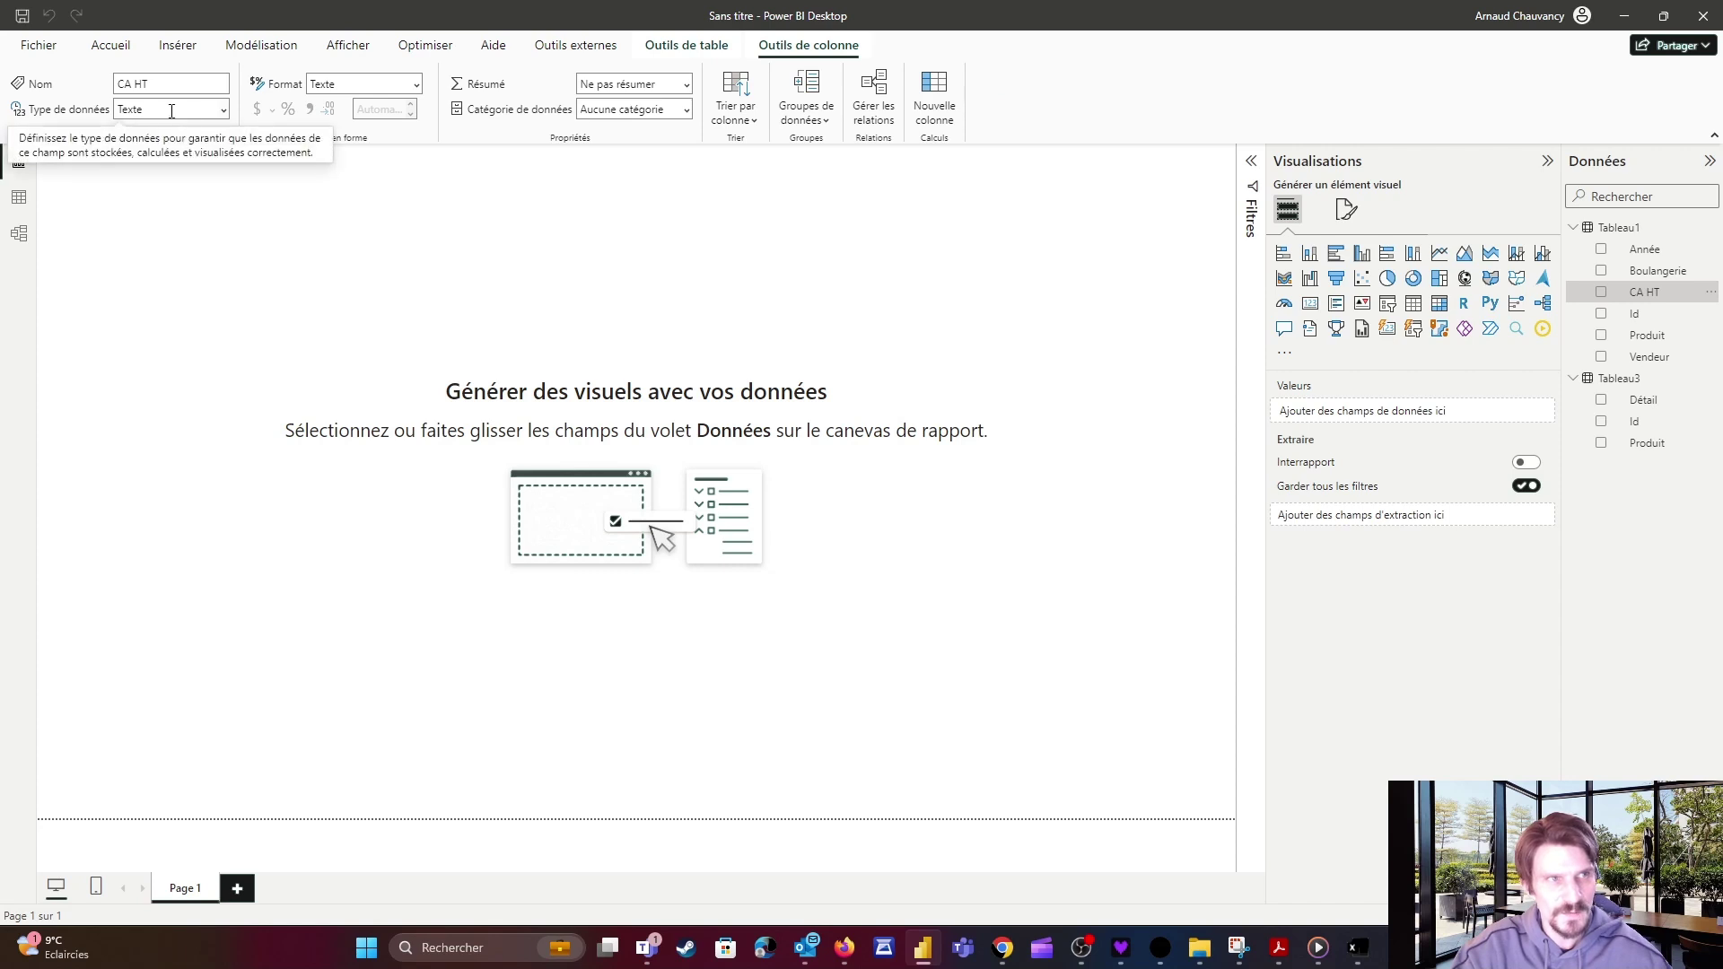
left_click(225, 110)
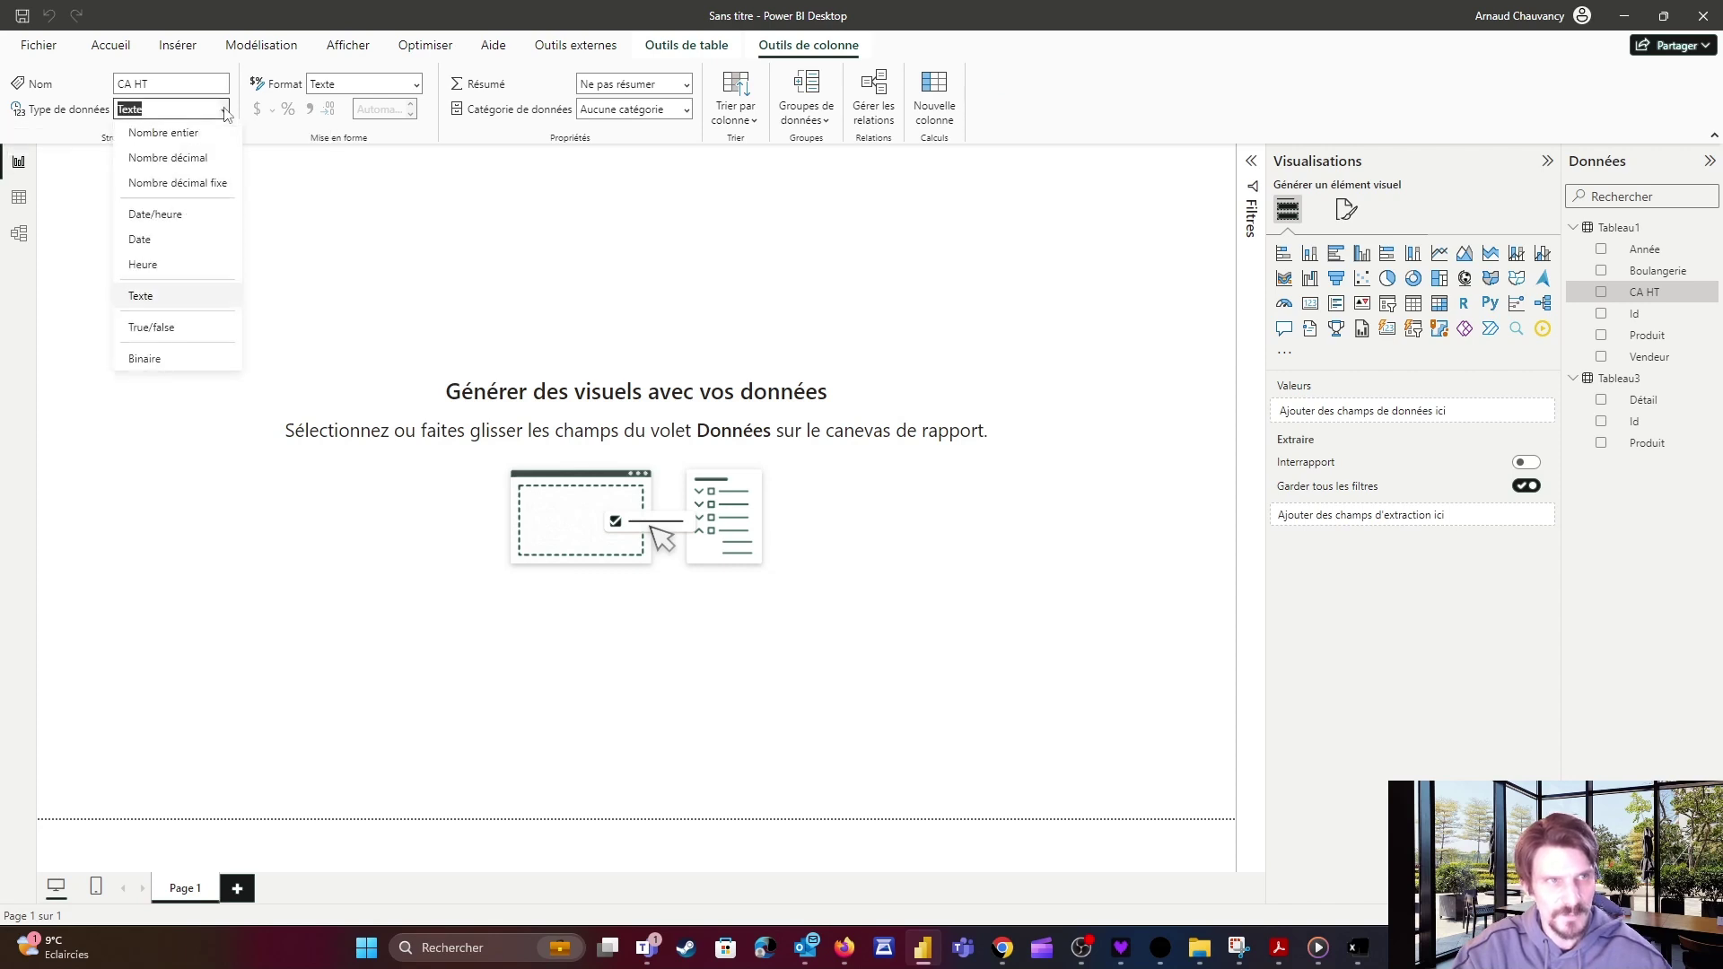
left_click(166, 159)
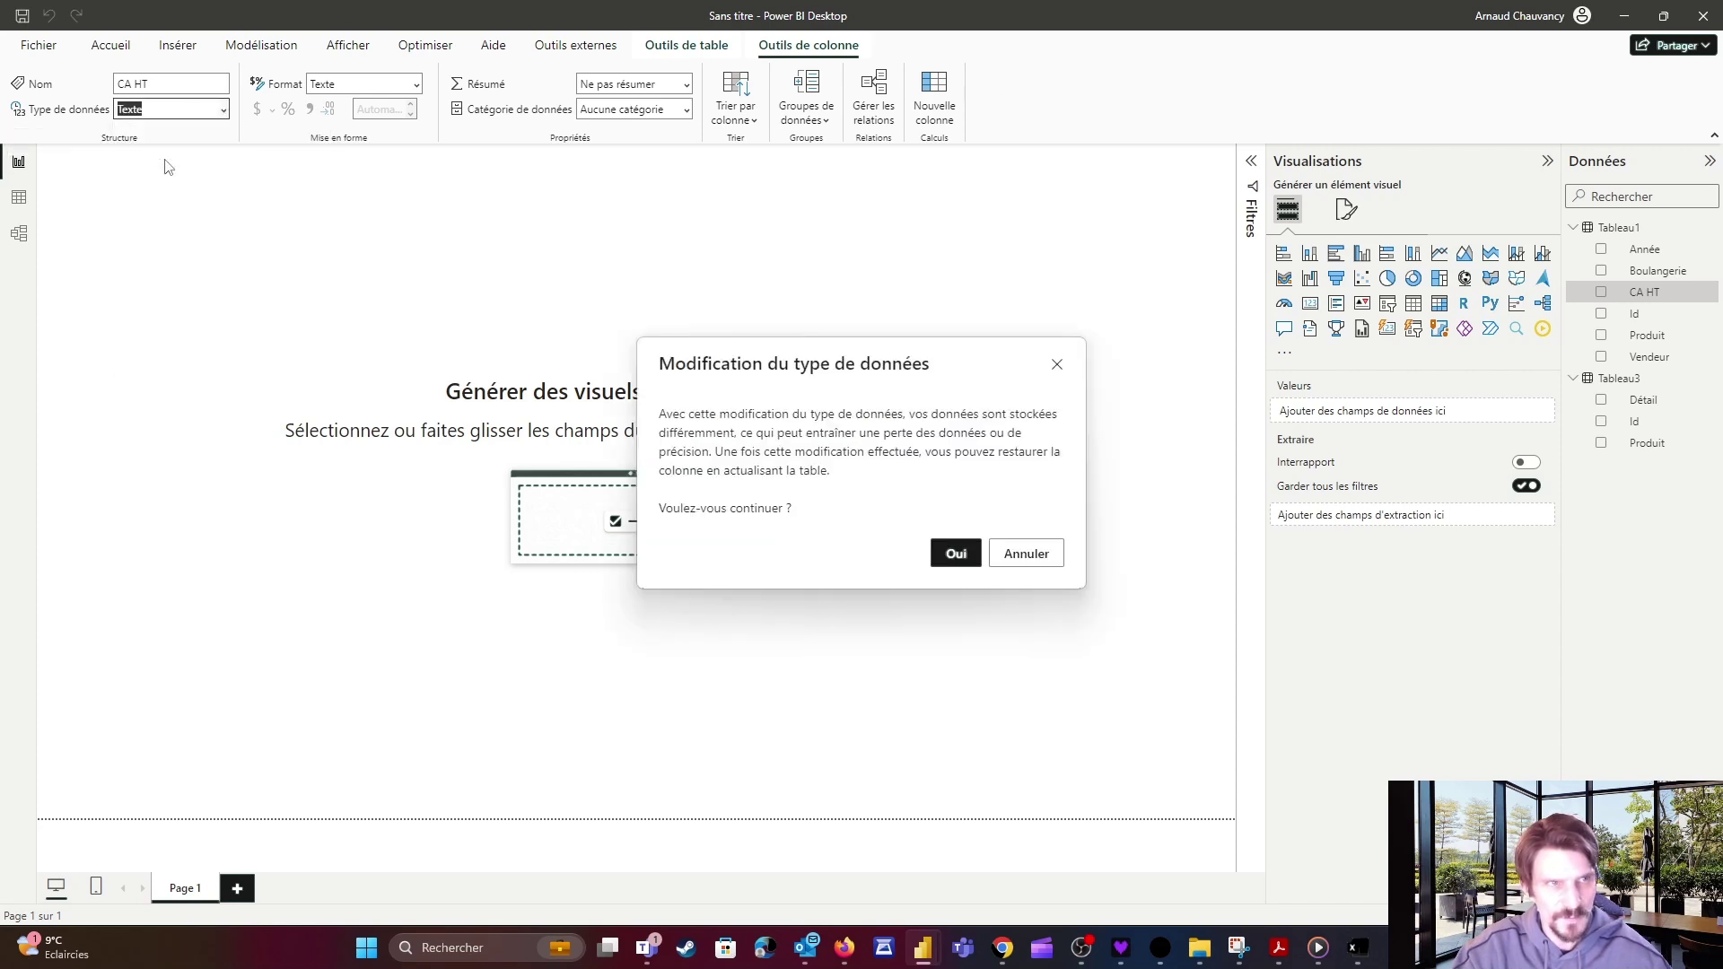
left_click(955, 554)
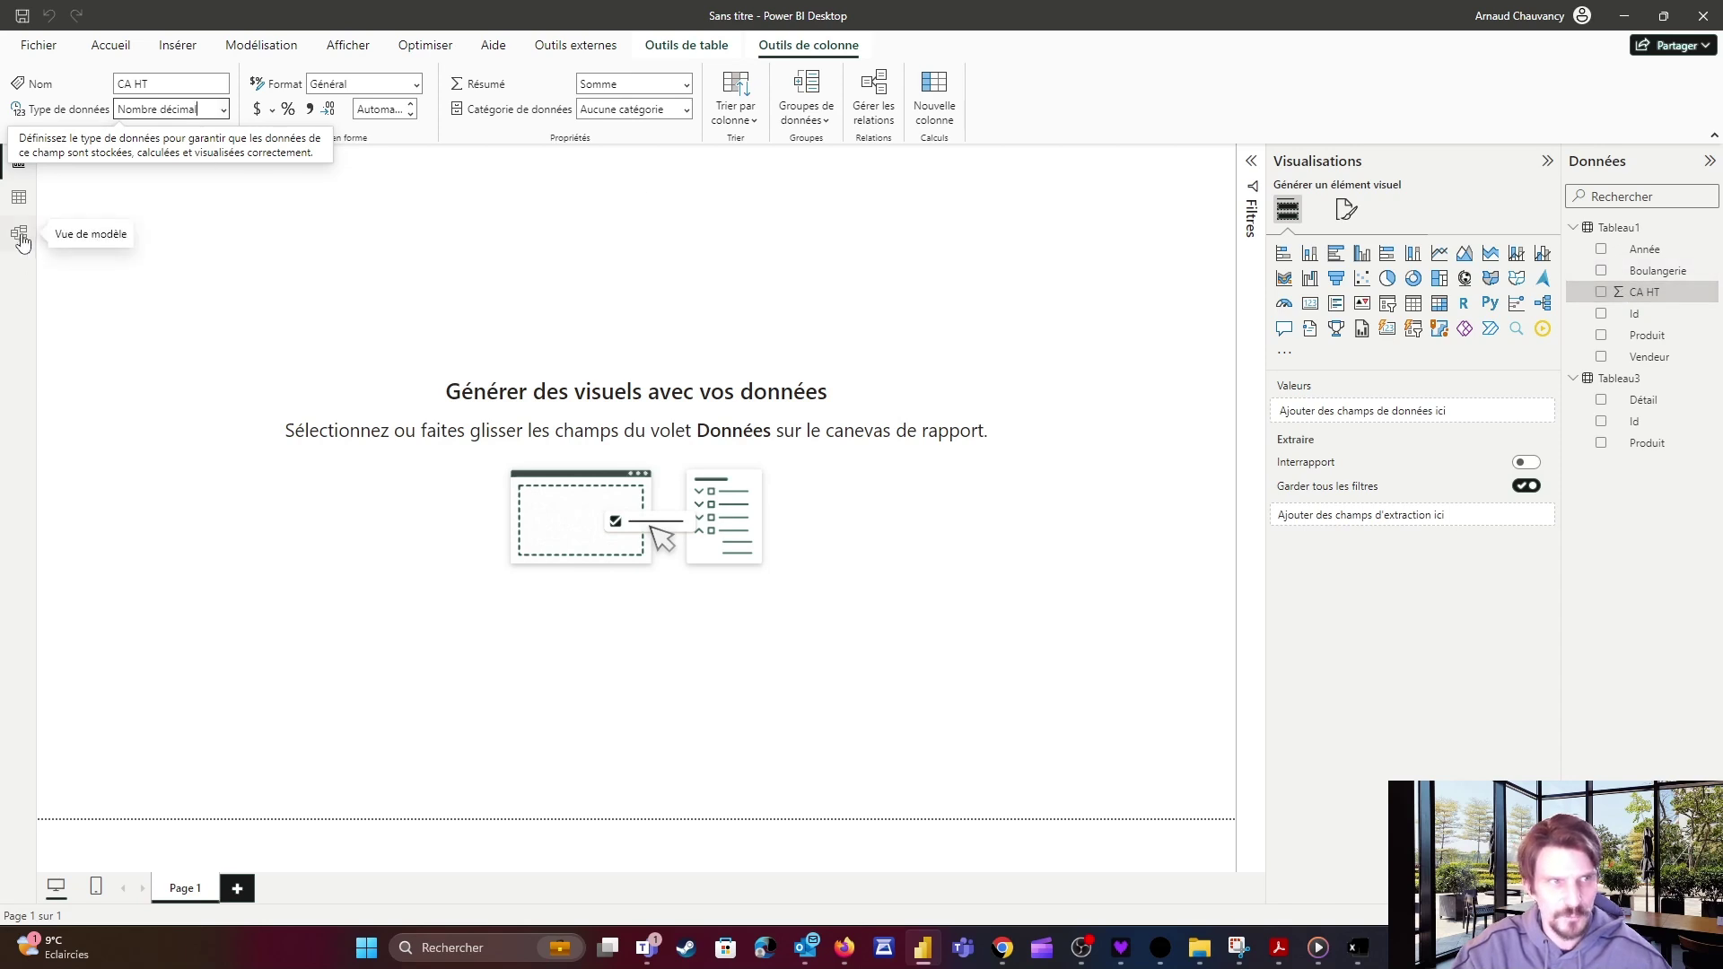
left_click(185, 211)
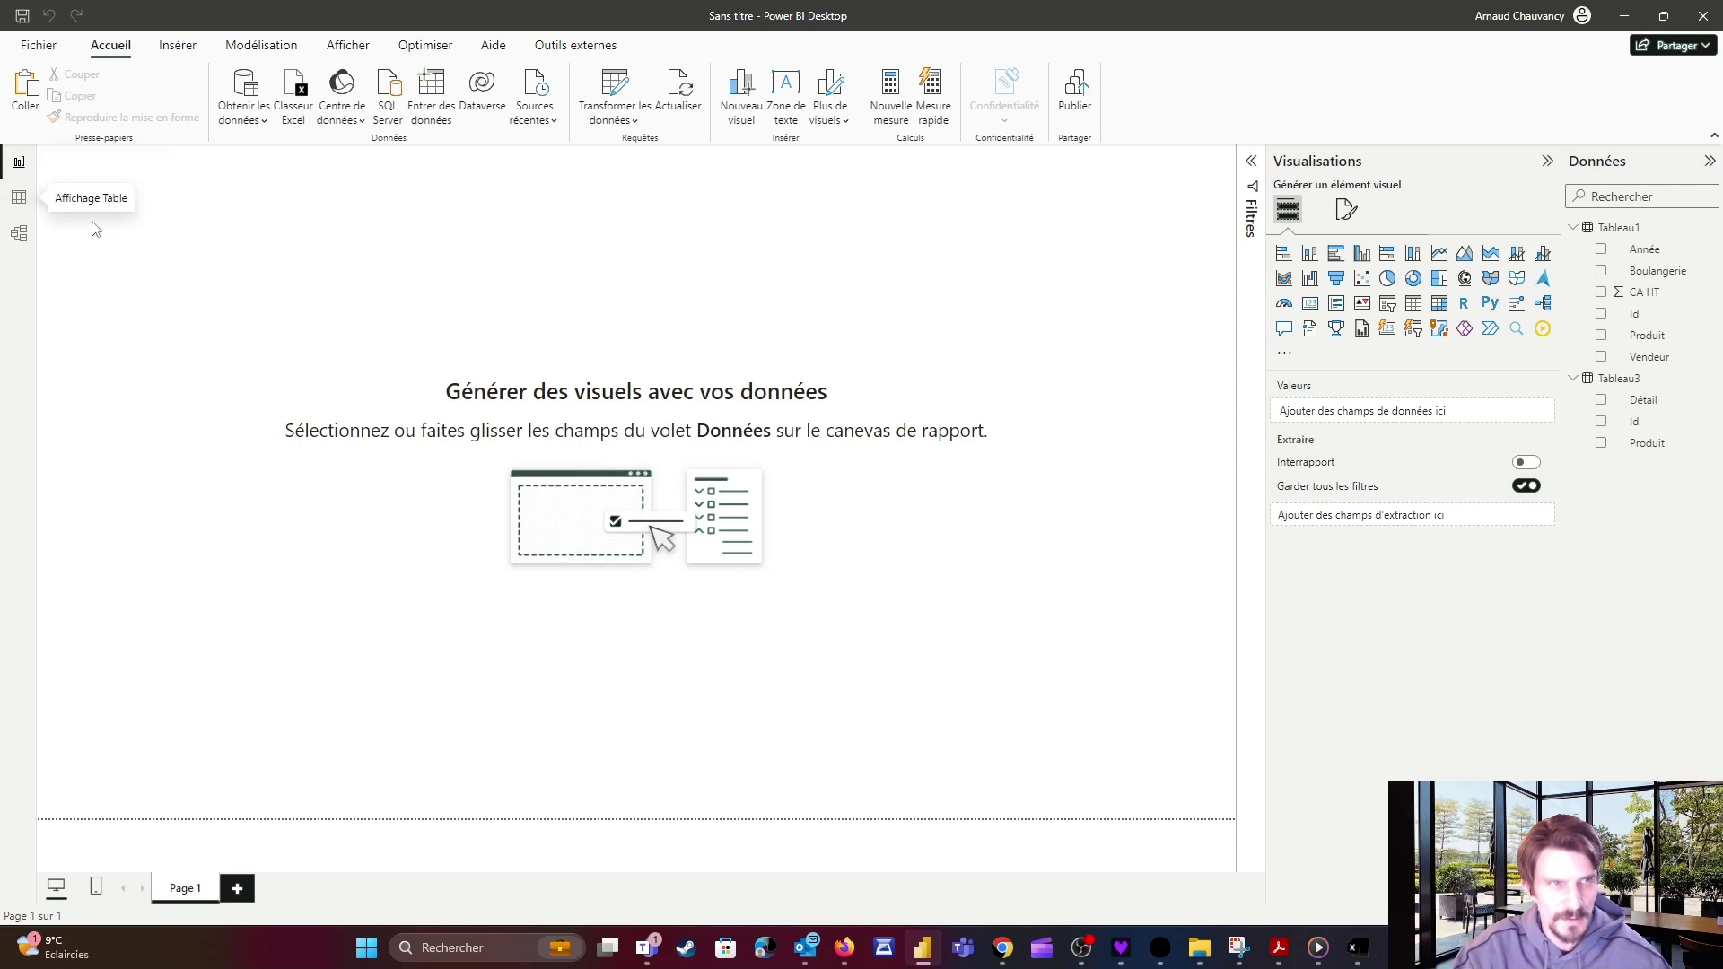
In the model view, place Tableau3 above Tableau1 and delete the relationship between them.
left_click(18, 235)
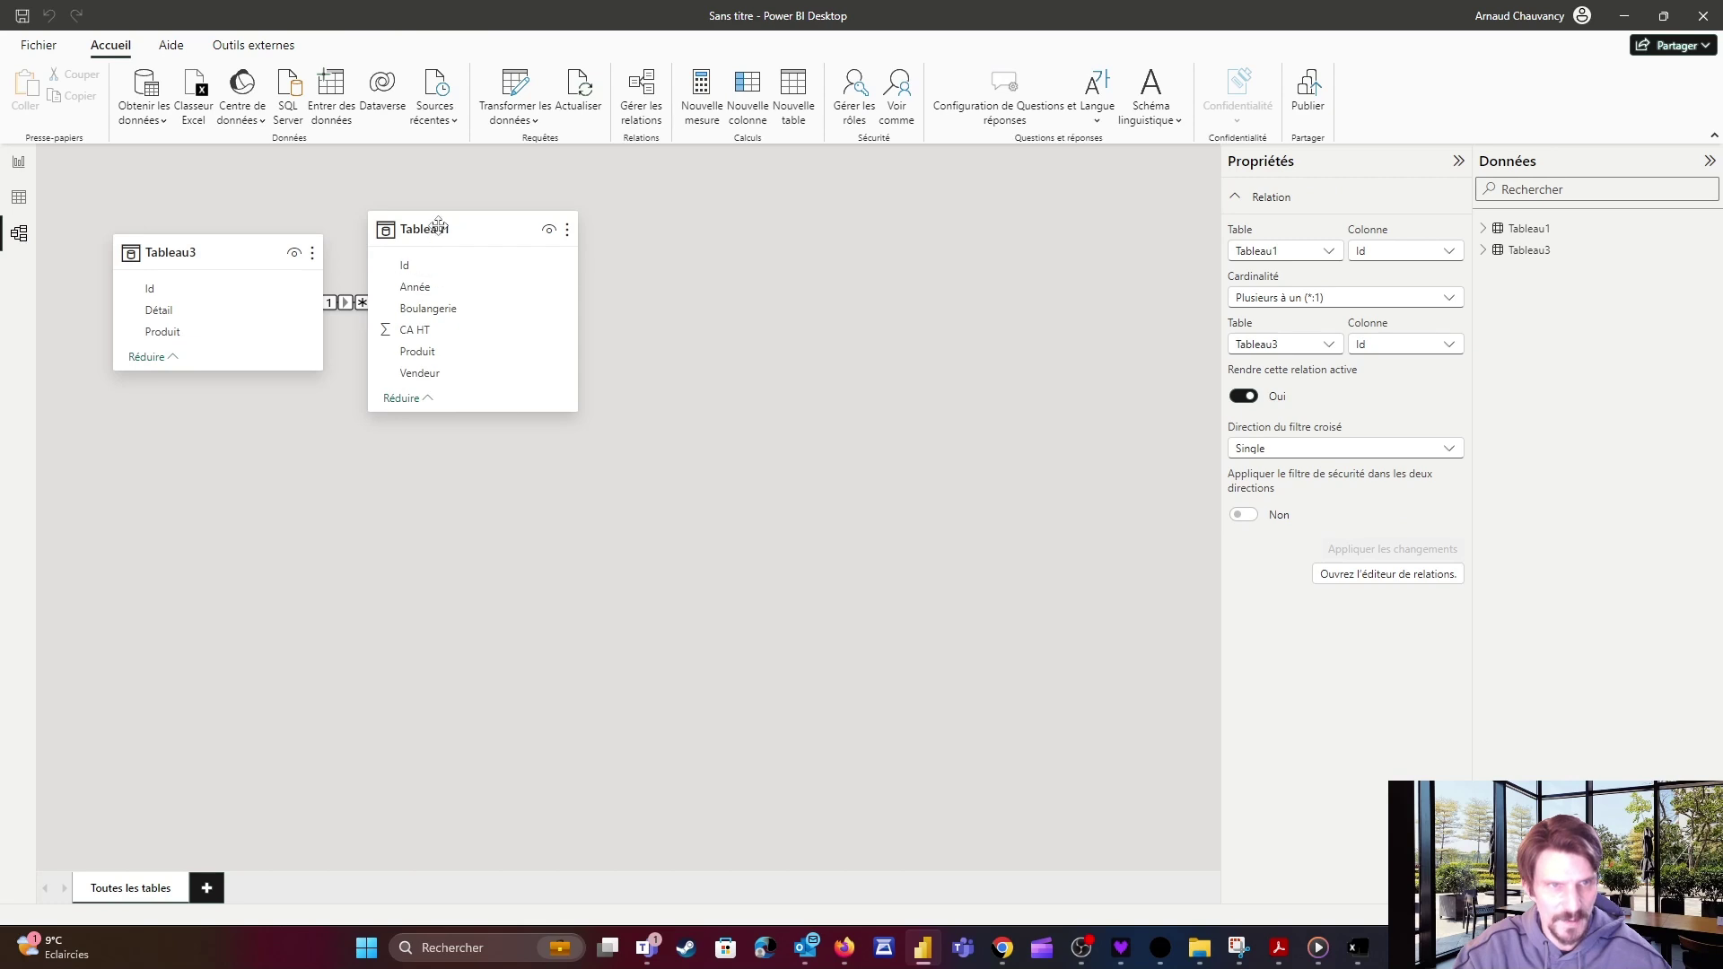
left_click_drag(449, 432, 443, 587)
left_click_drag(255, 254, 517, 232)
left_click(484, 378)
right_click(484, 377)
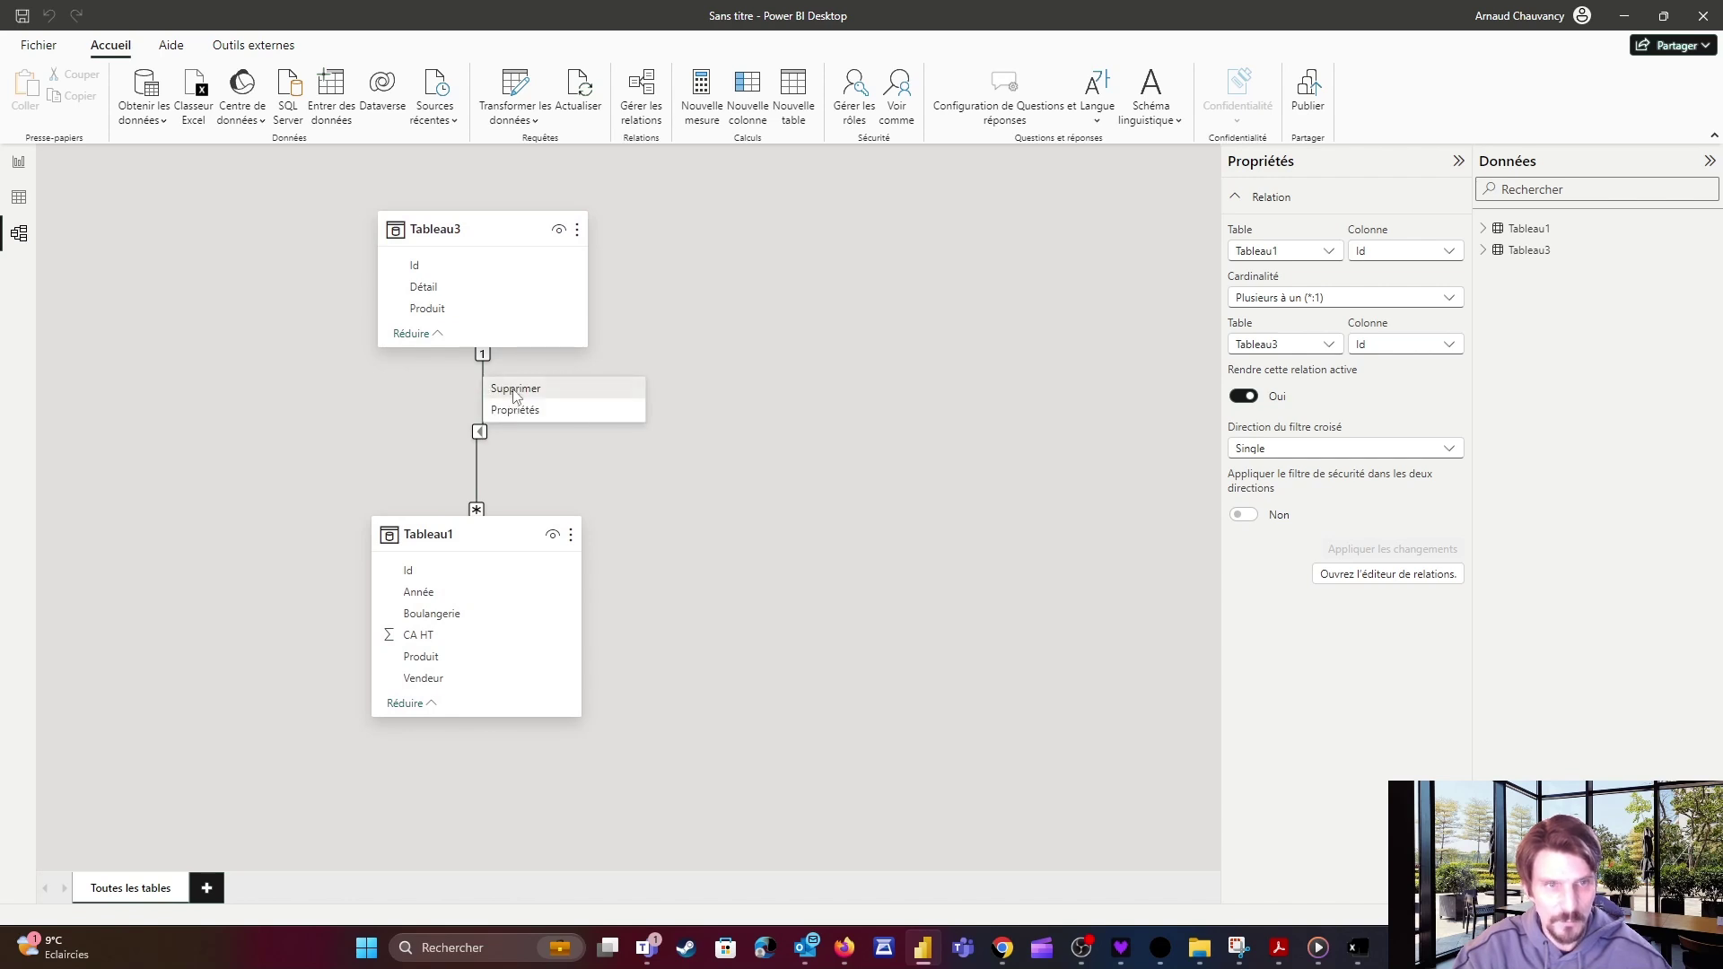
left_click(515, 389)
left_click(956, 504)
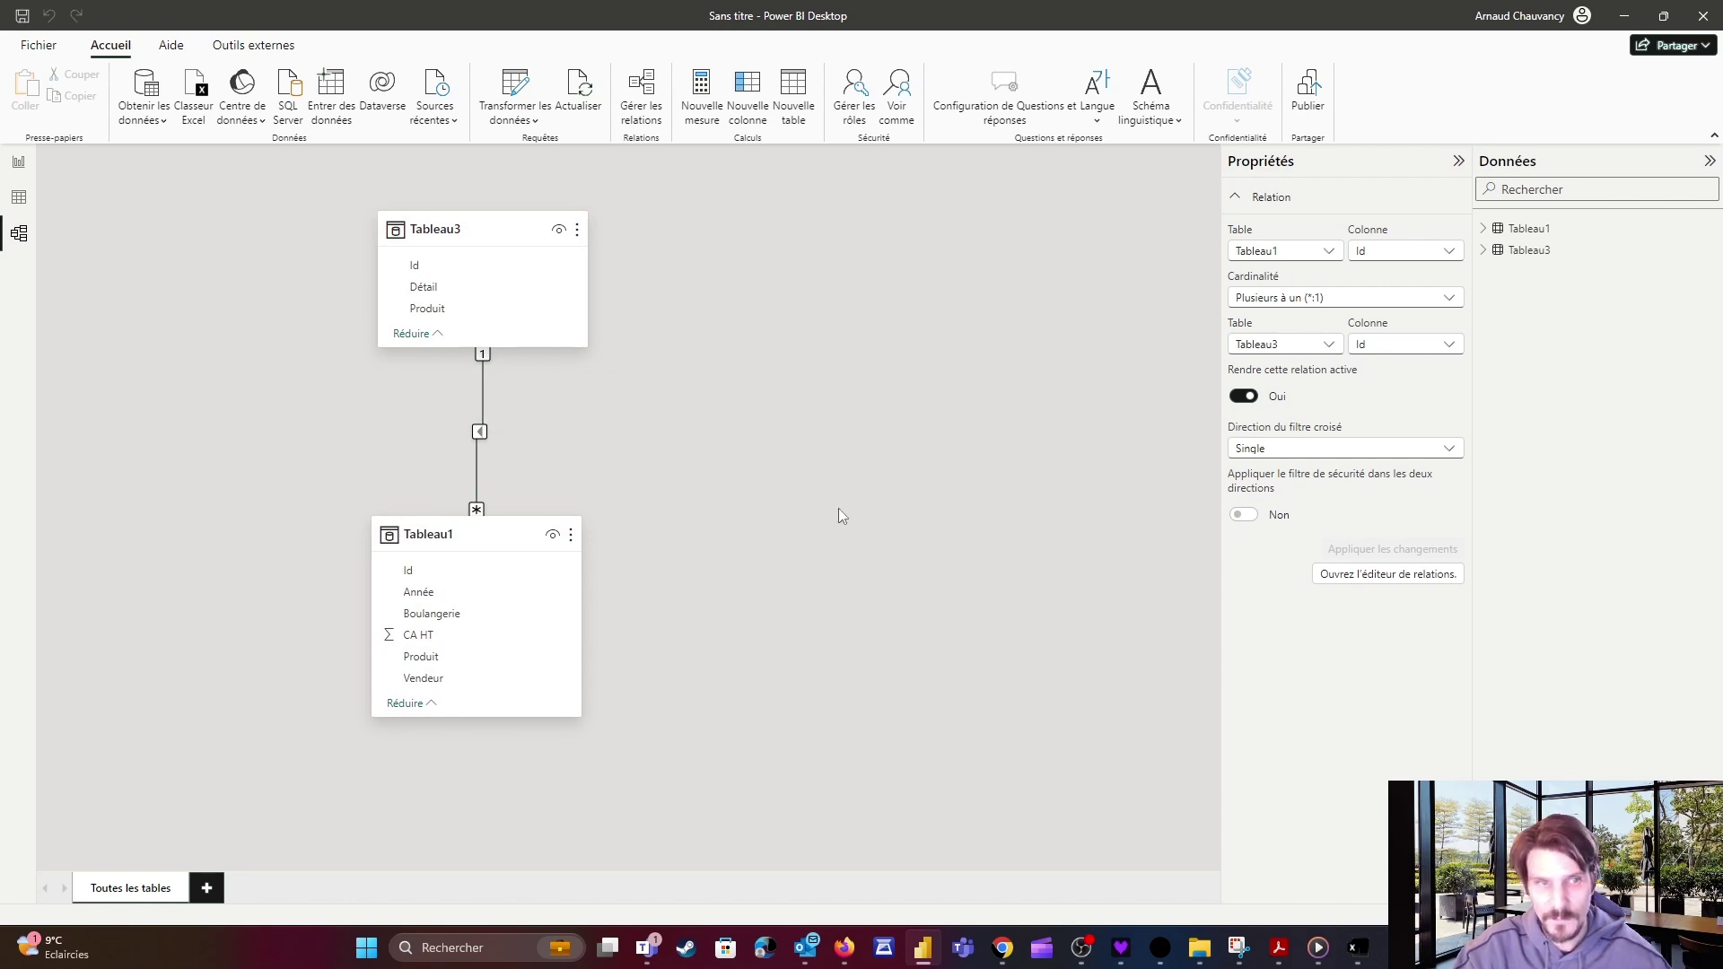
left_click_drag(504, 520, 514, 526)
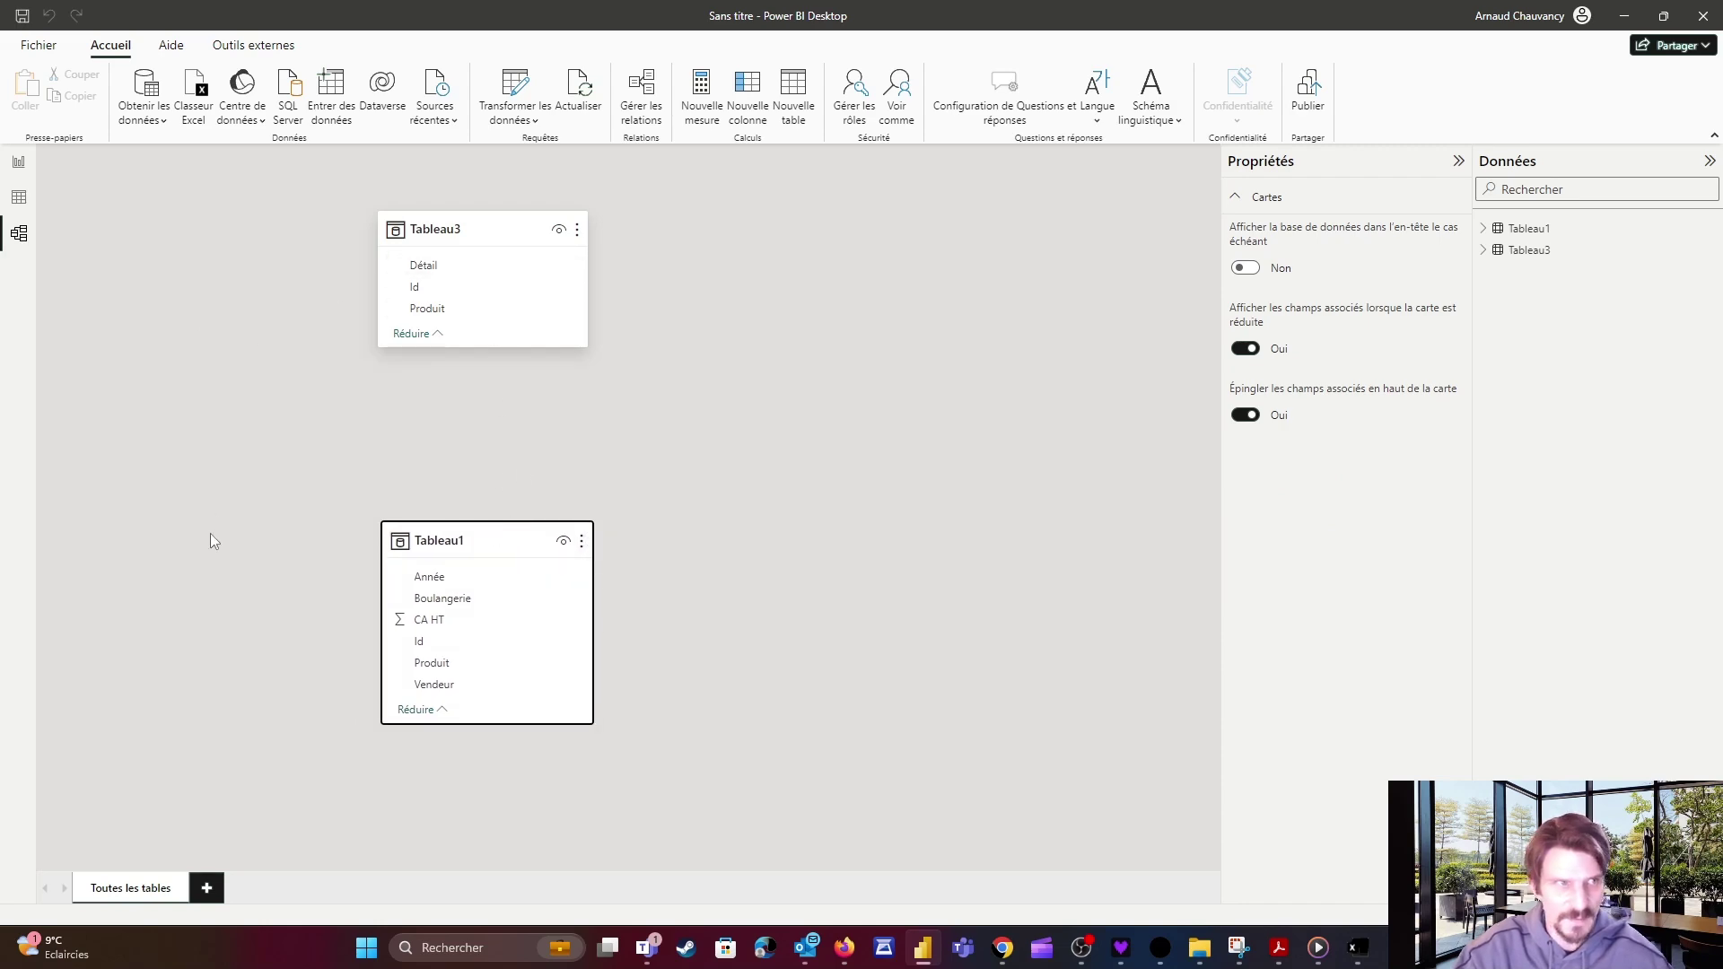
Examine the columns and rows of Tableau1, including its Année values, and of Tableau3 in the table view.
left_click(19, 199)
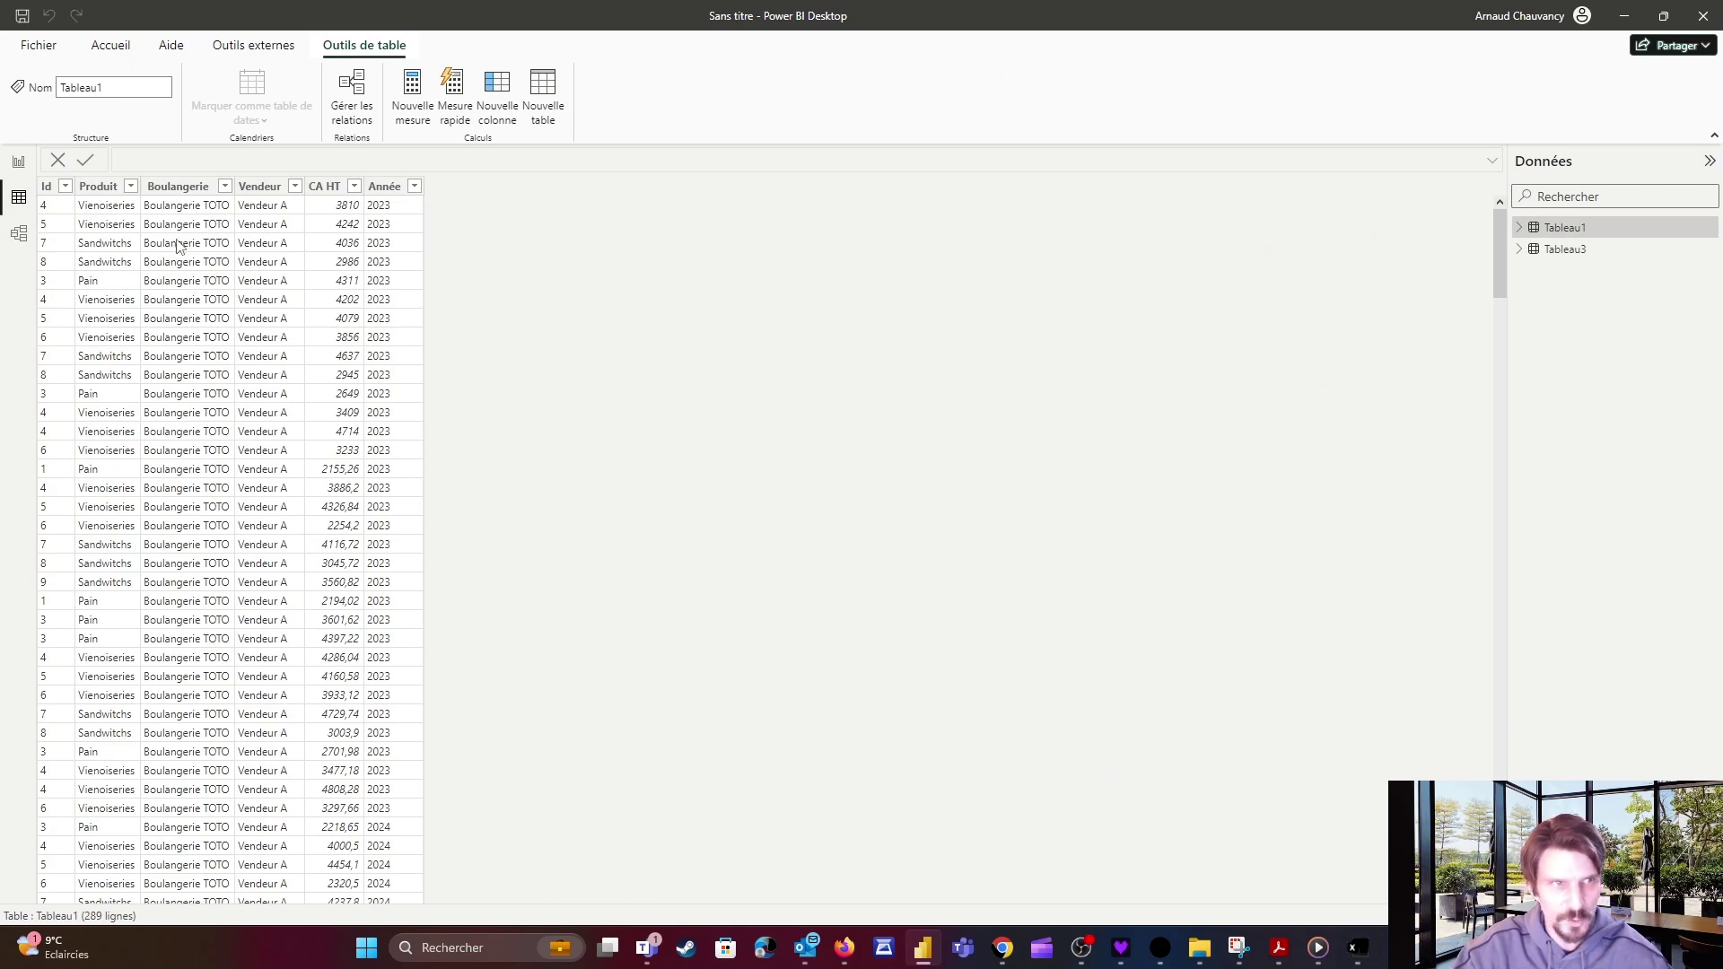
left_click(54, 186)
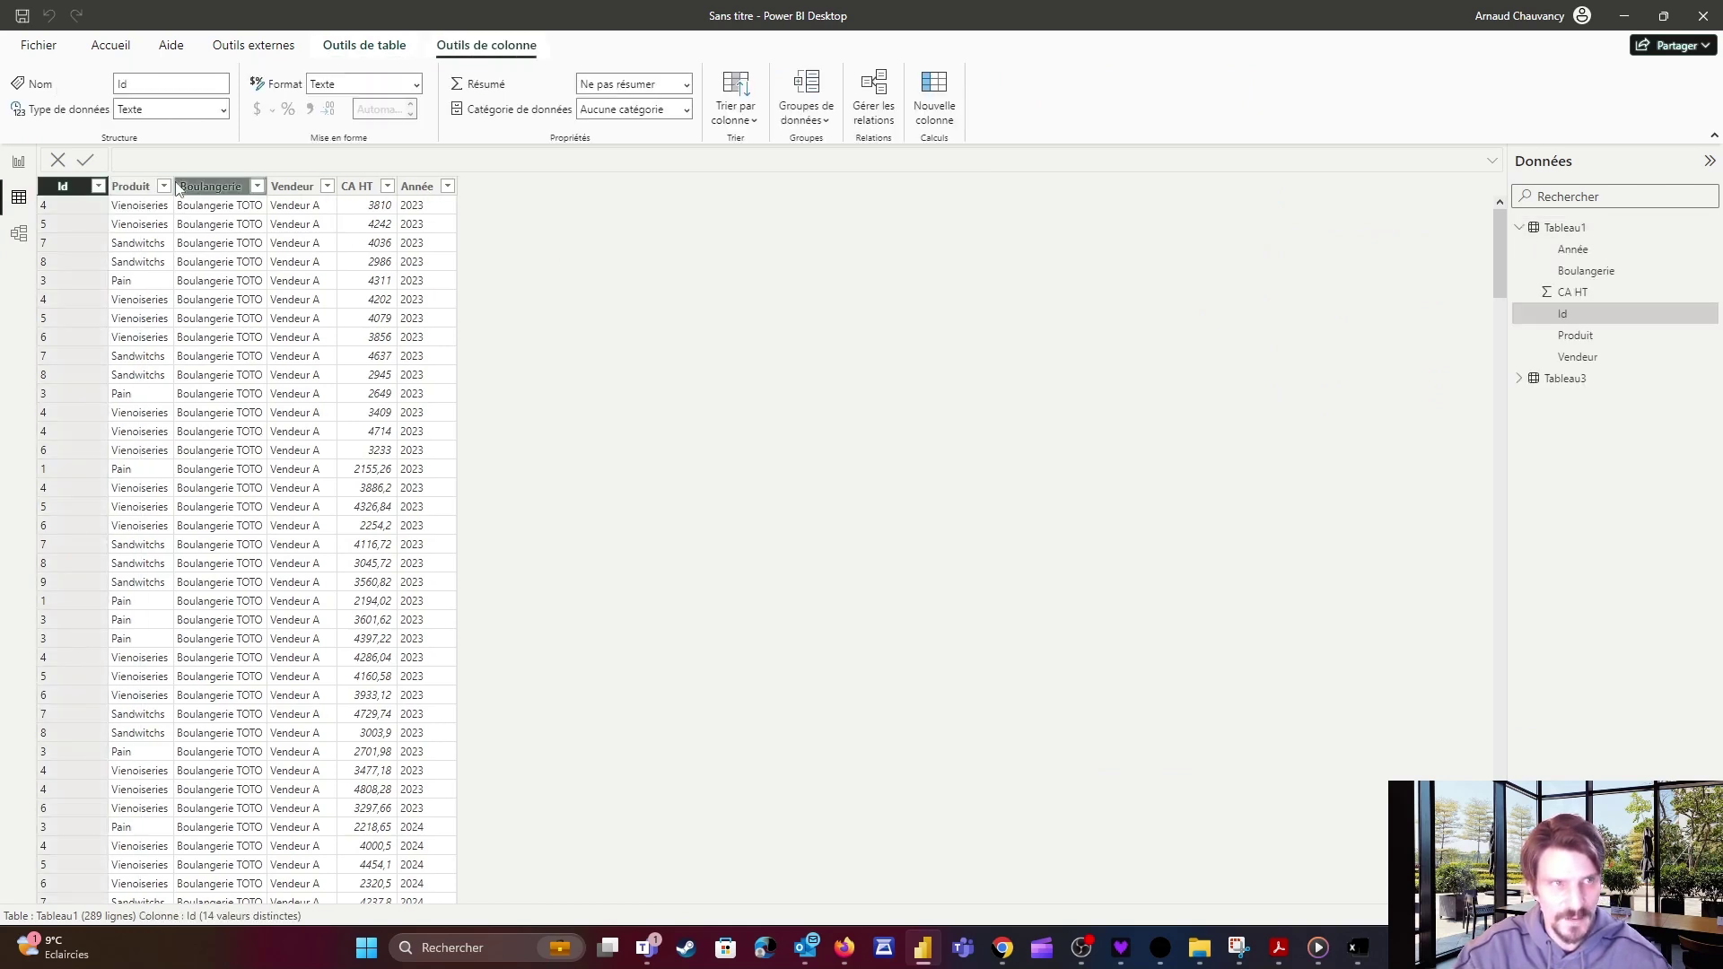
left_click(143, 186)
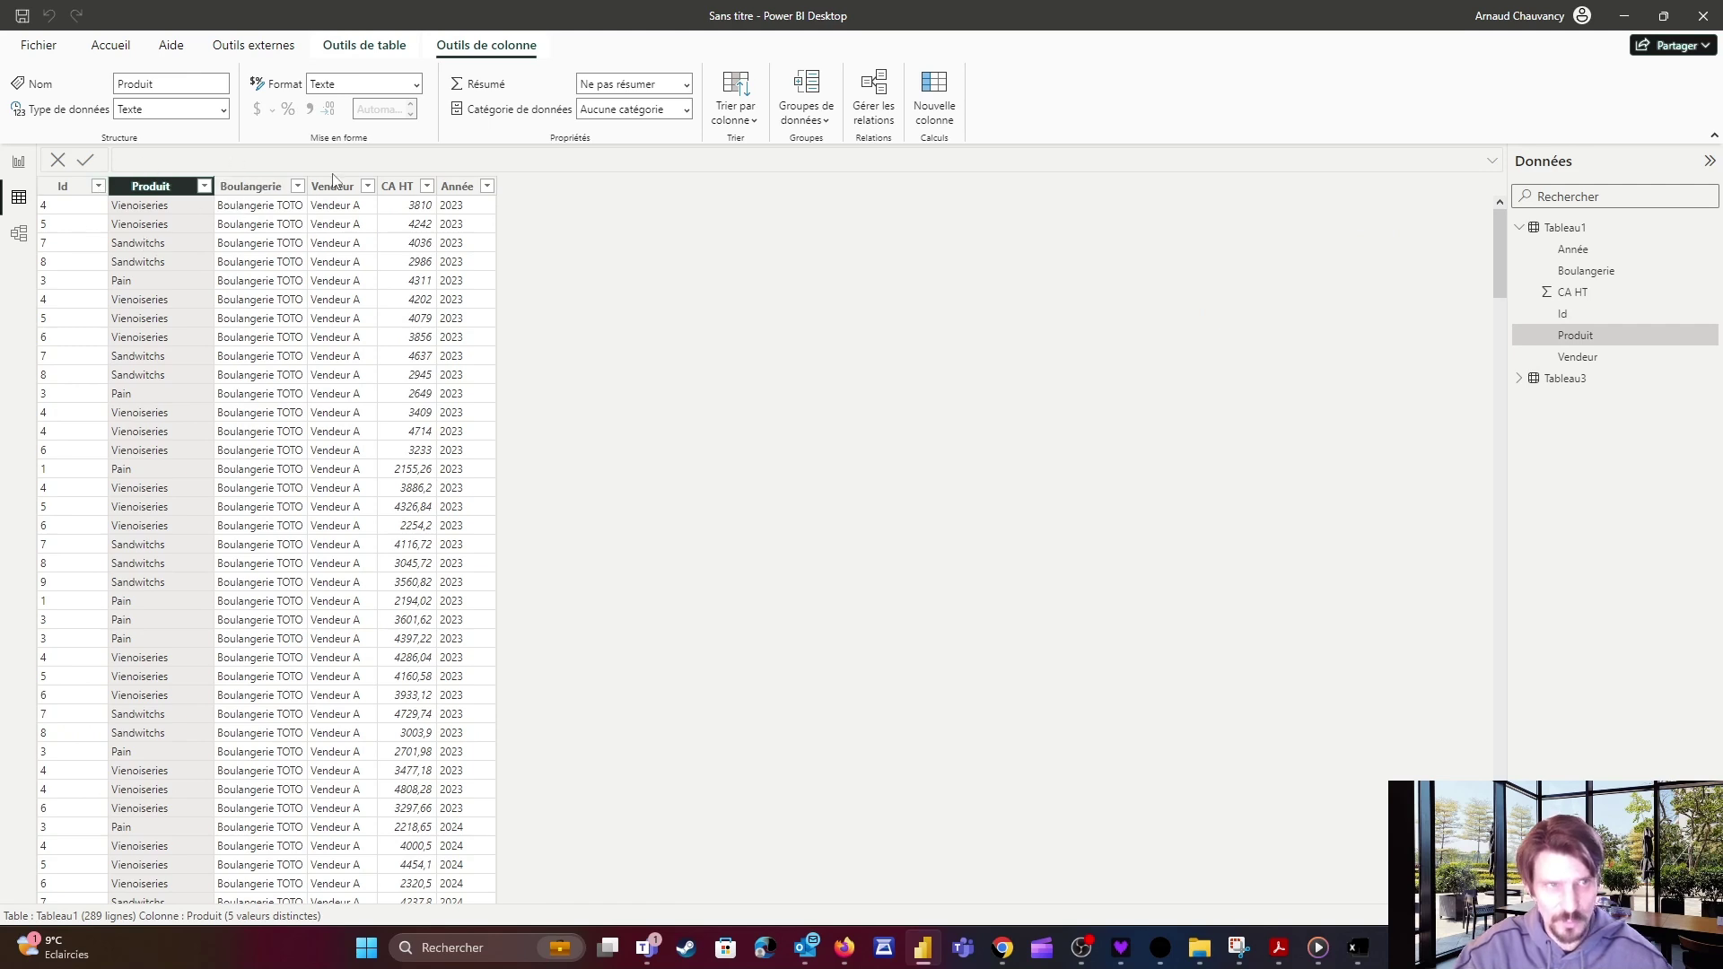
left_click(487, 186)
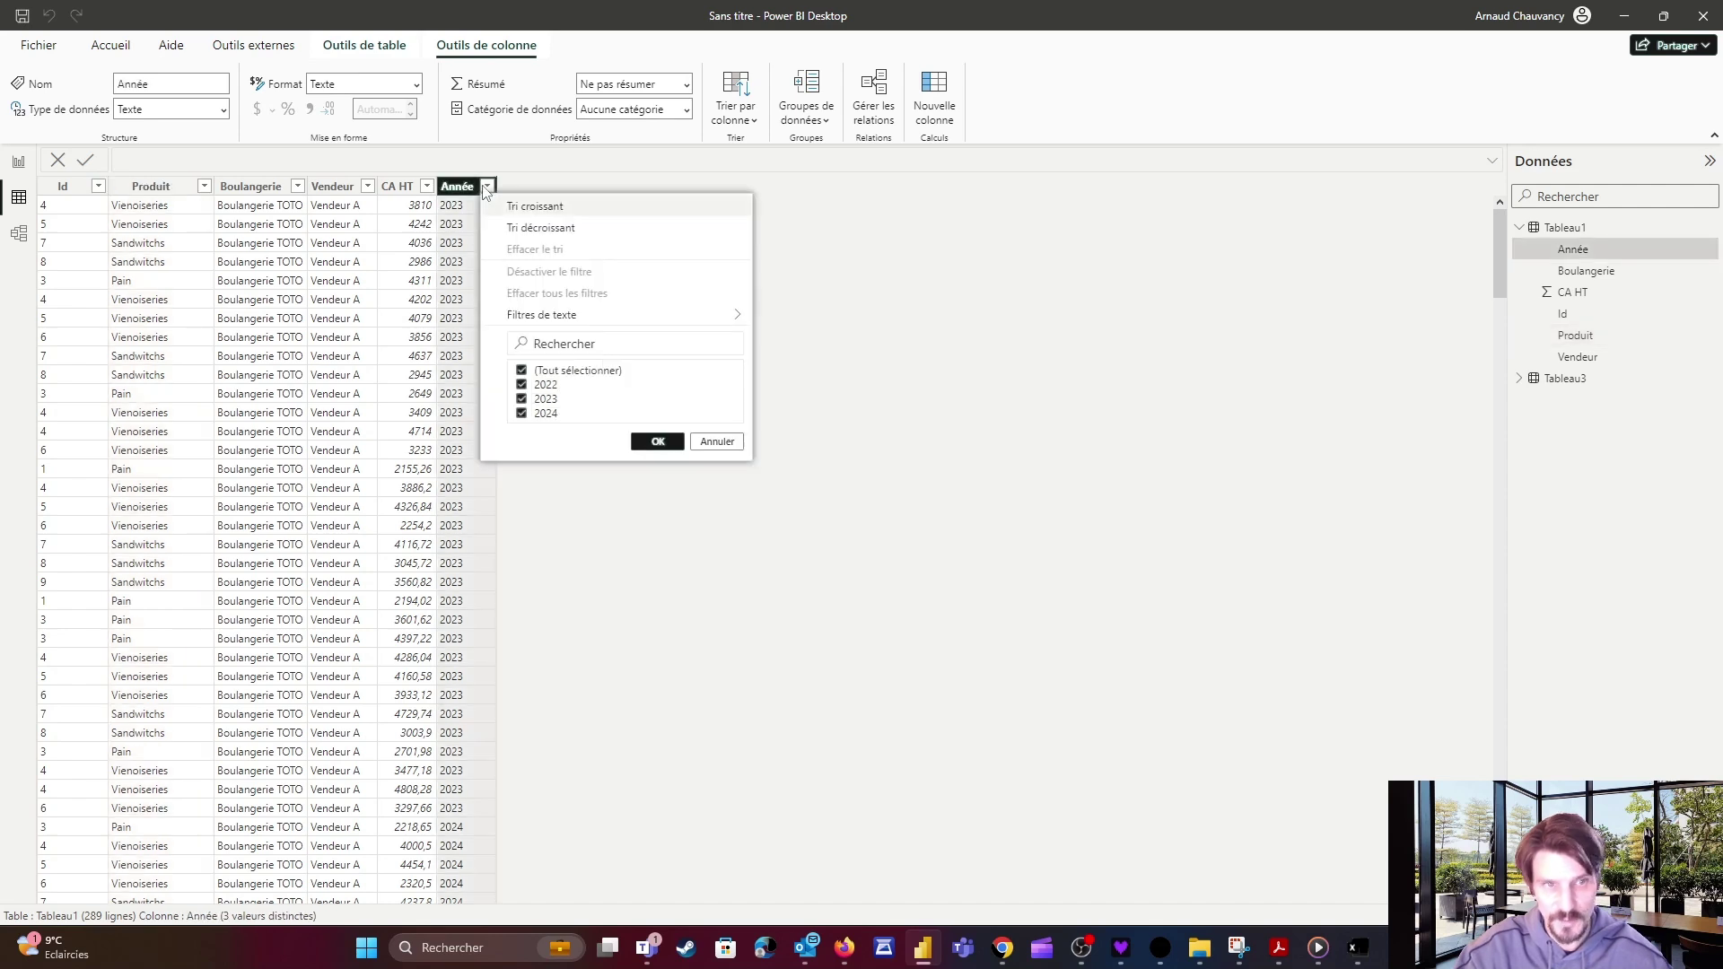
left_click(456, 201)
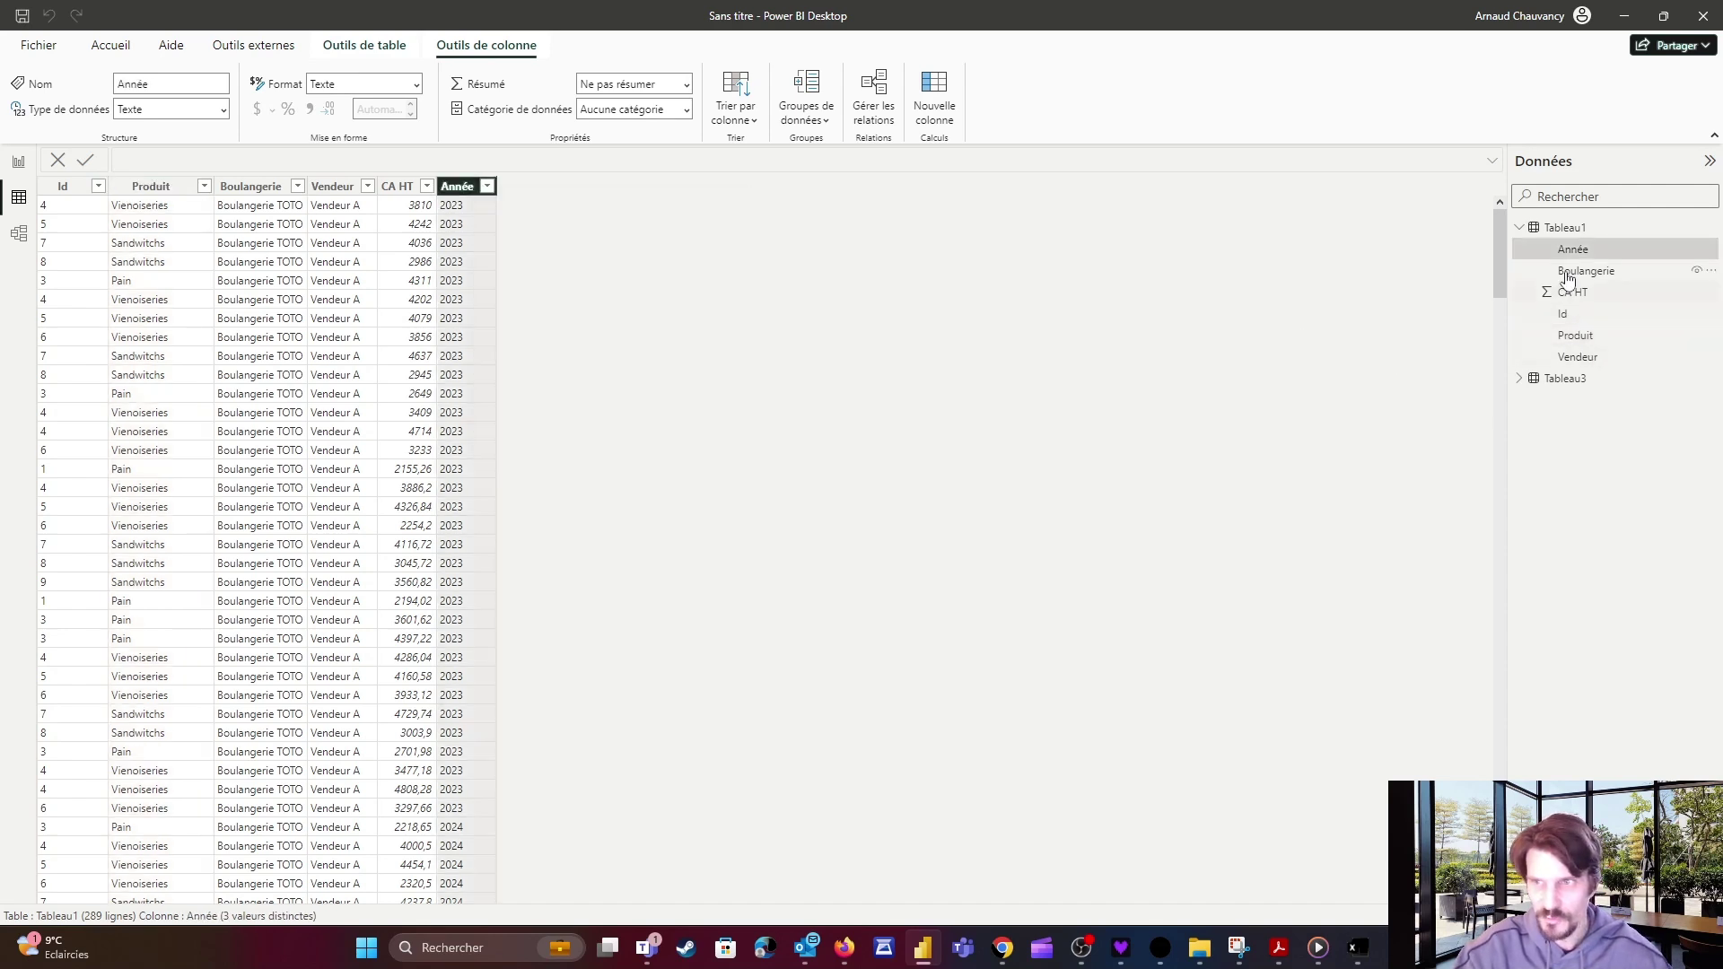
left_click(1560, 386)
left_click(1519, 384)
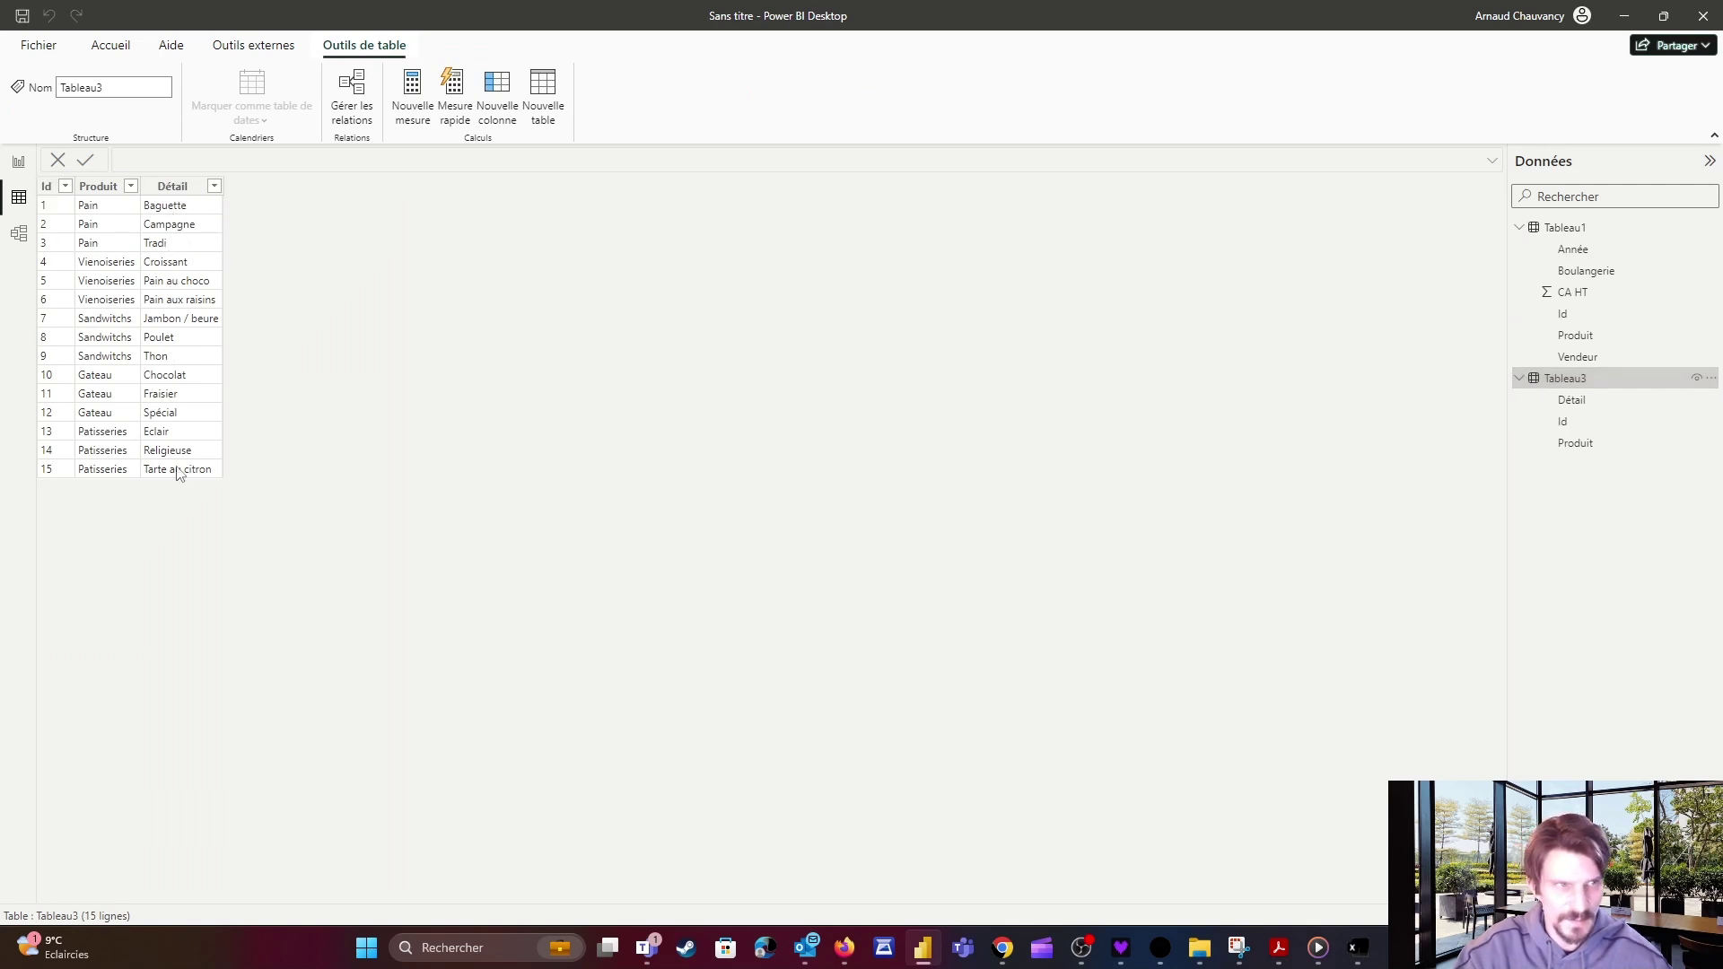
Add an empty table visual to the report page, move it lower and enlarge it to about half the page width.
left_click(19, 166)
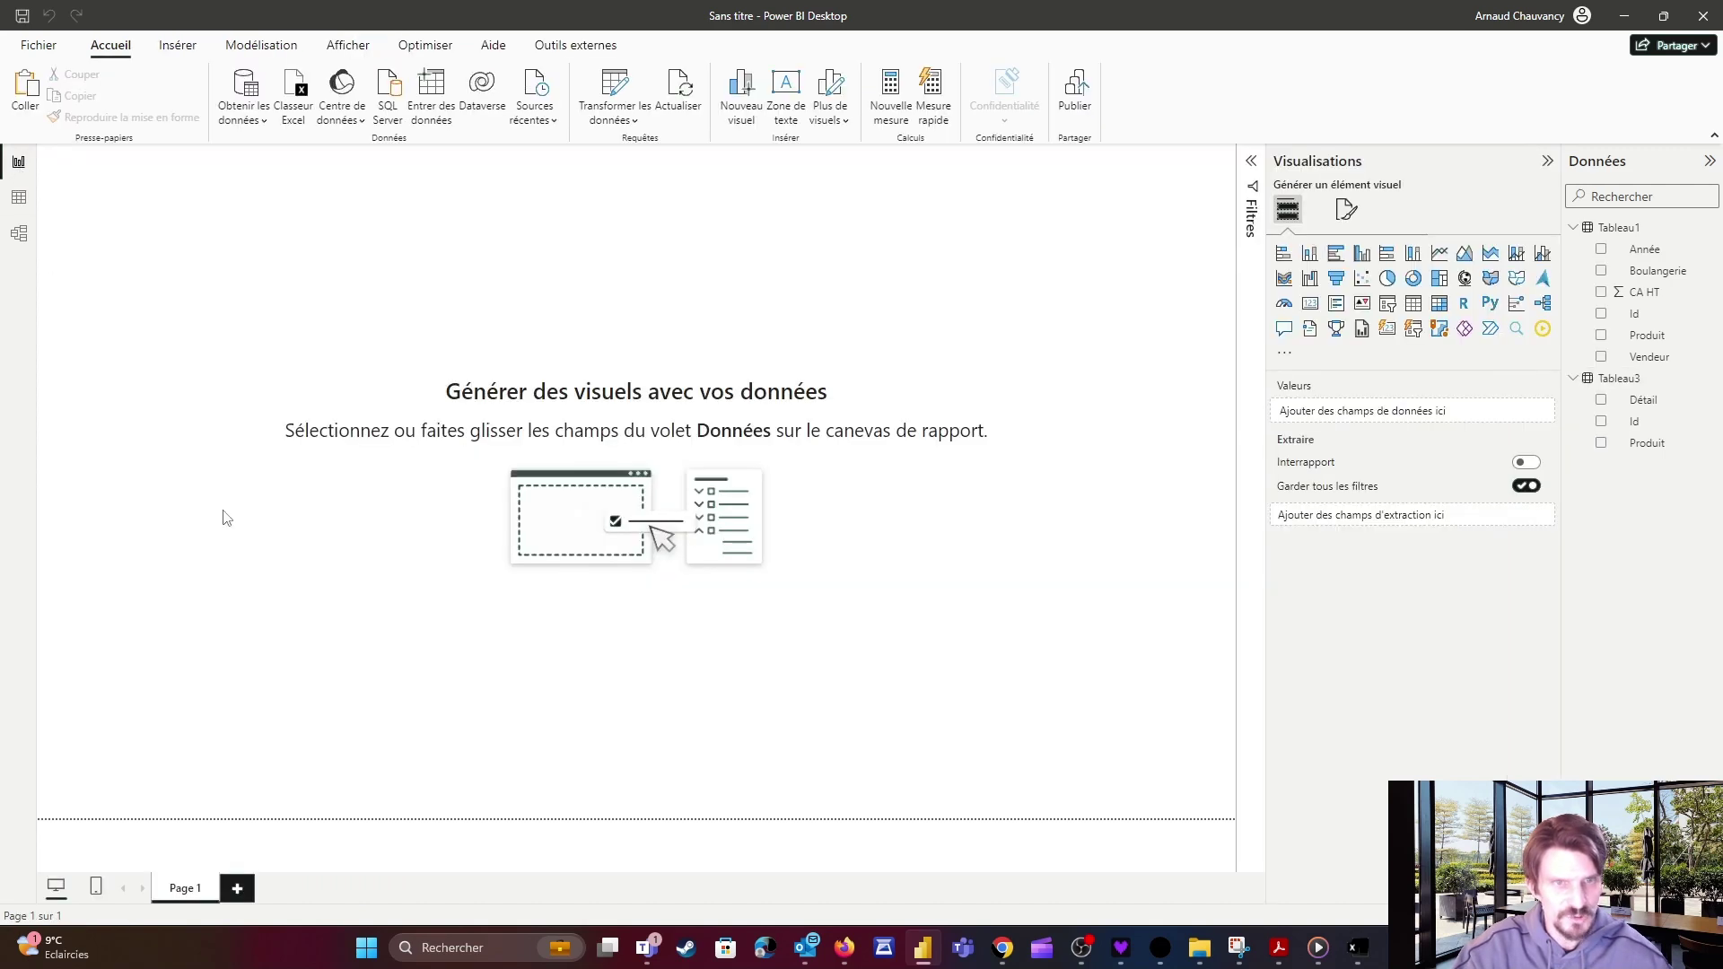
left_click(1414, 305)
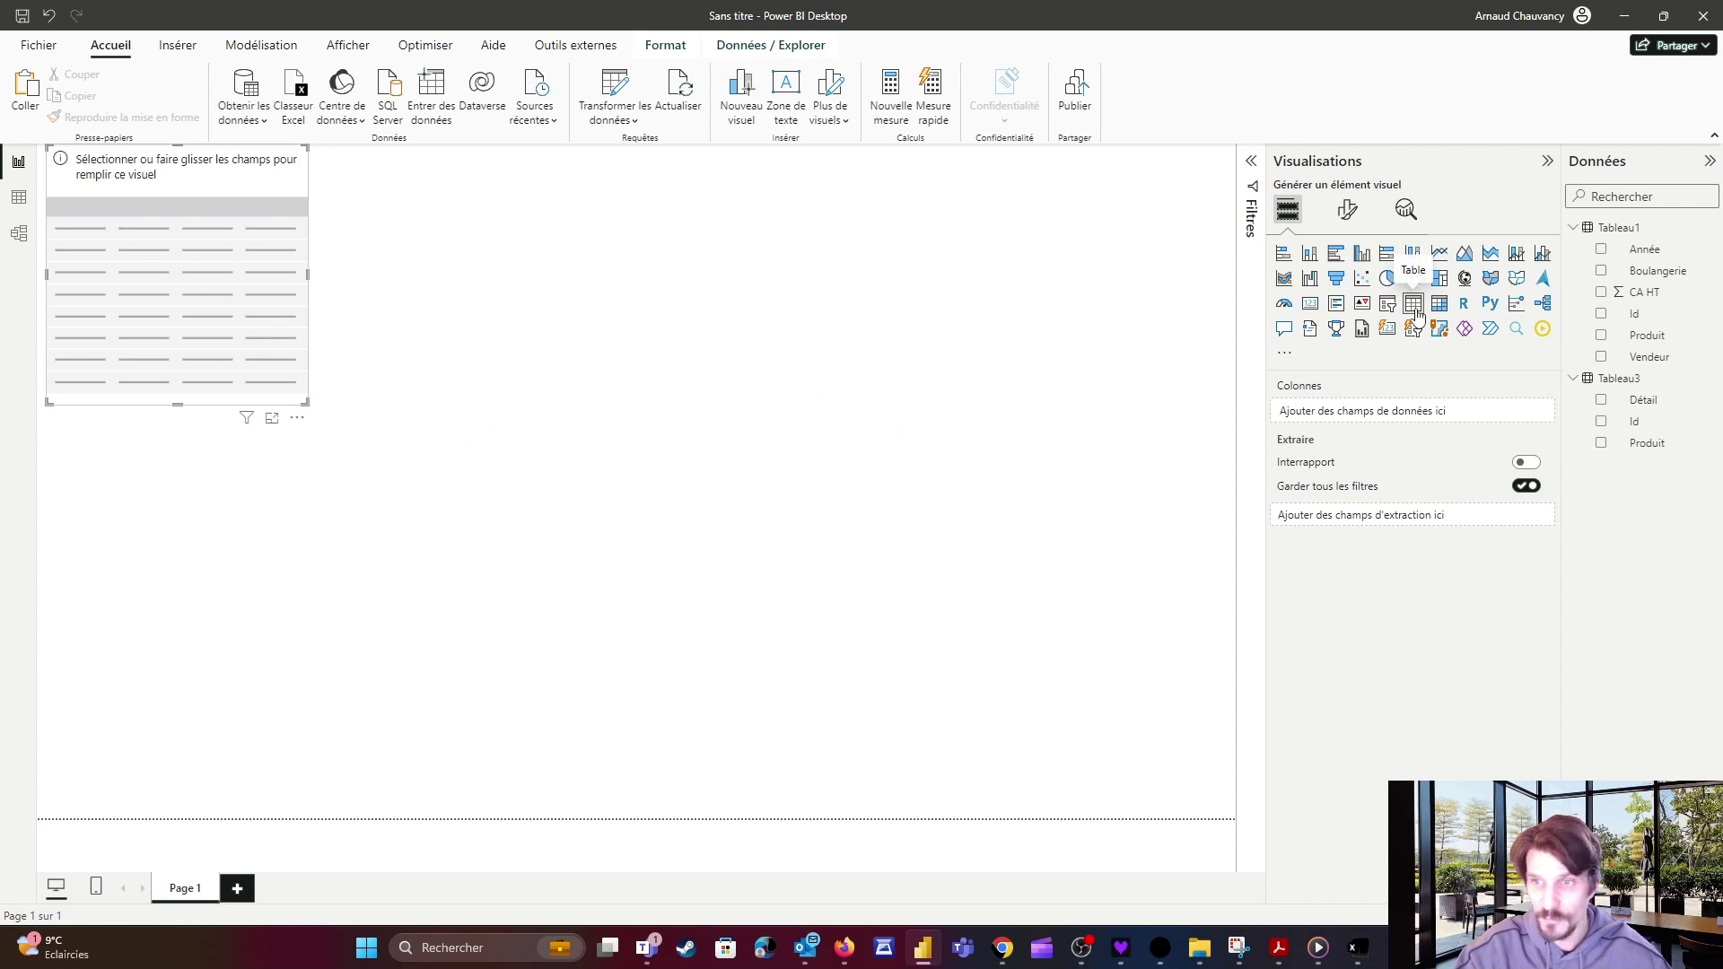
left_click_drag(289, 310, 286, 483)
left_click_drag(295, 552, 607, 773)
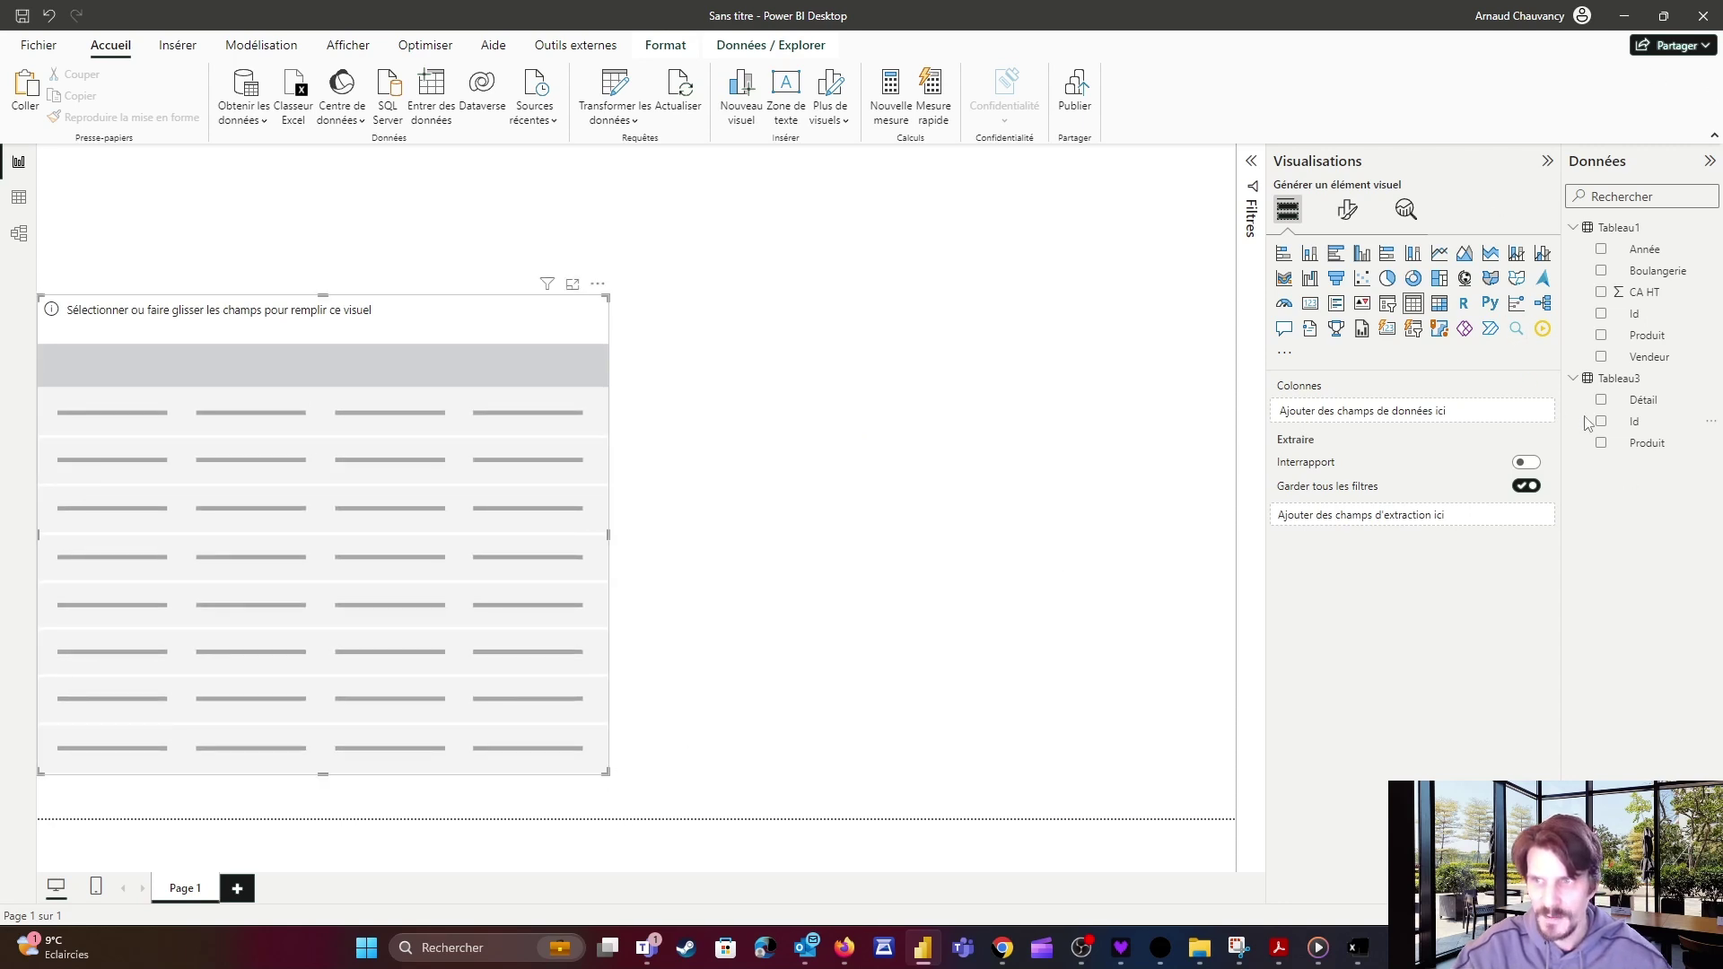
Fill the table visual with Boulangerie, Vendeur, Produit, Année and CA HT from Tableau1, in that column order.
left_click(1600, 335)
left_click(1601, 357)
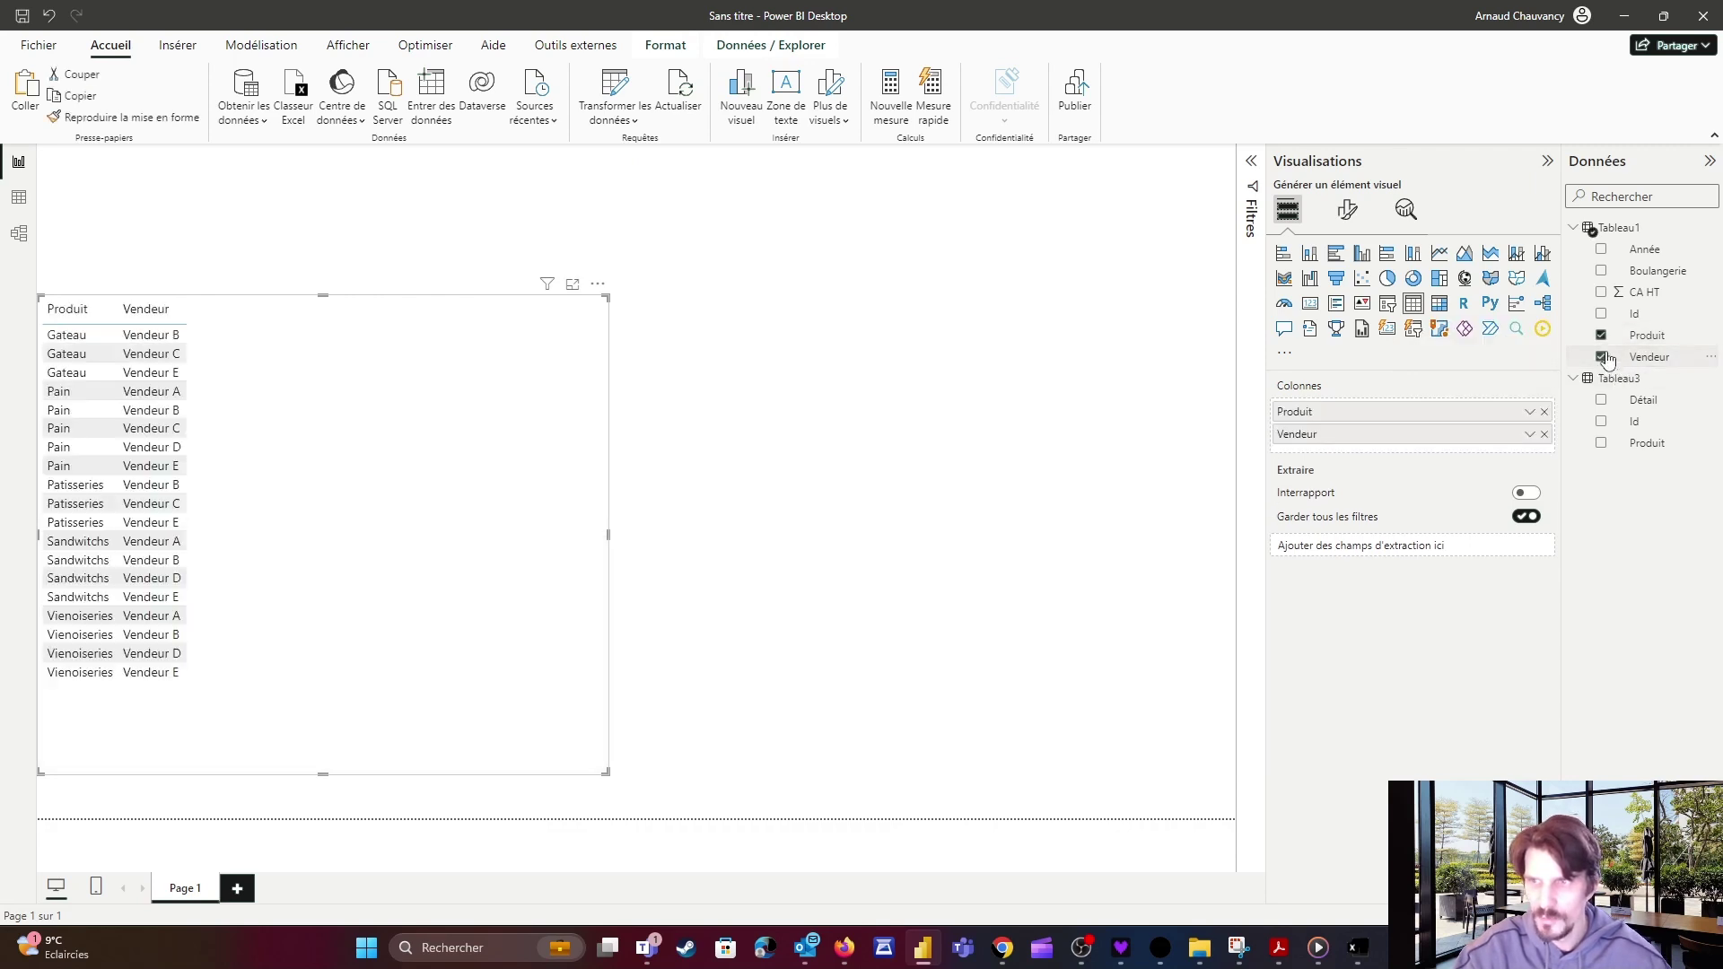
left_click(1602, 271)
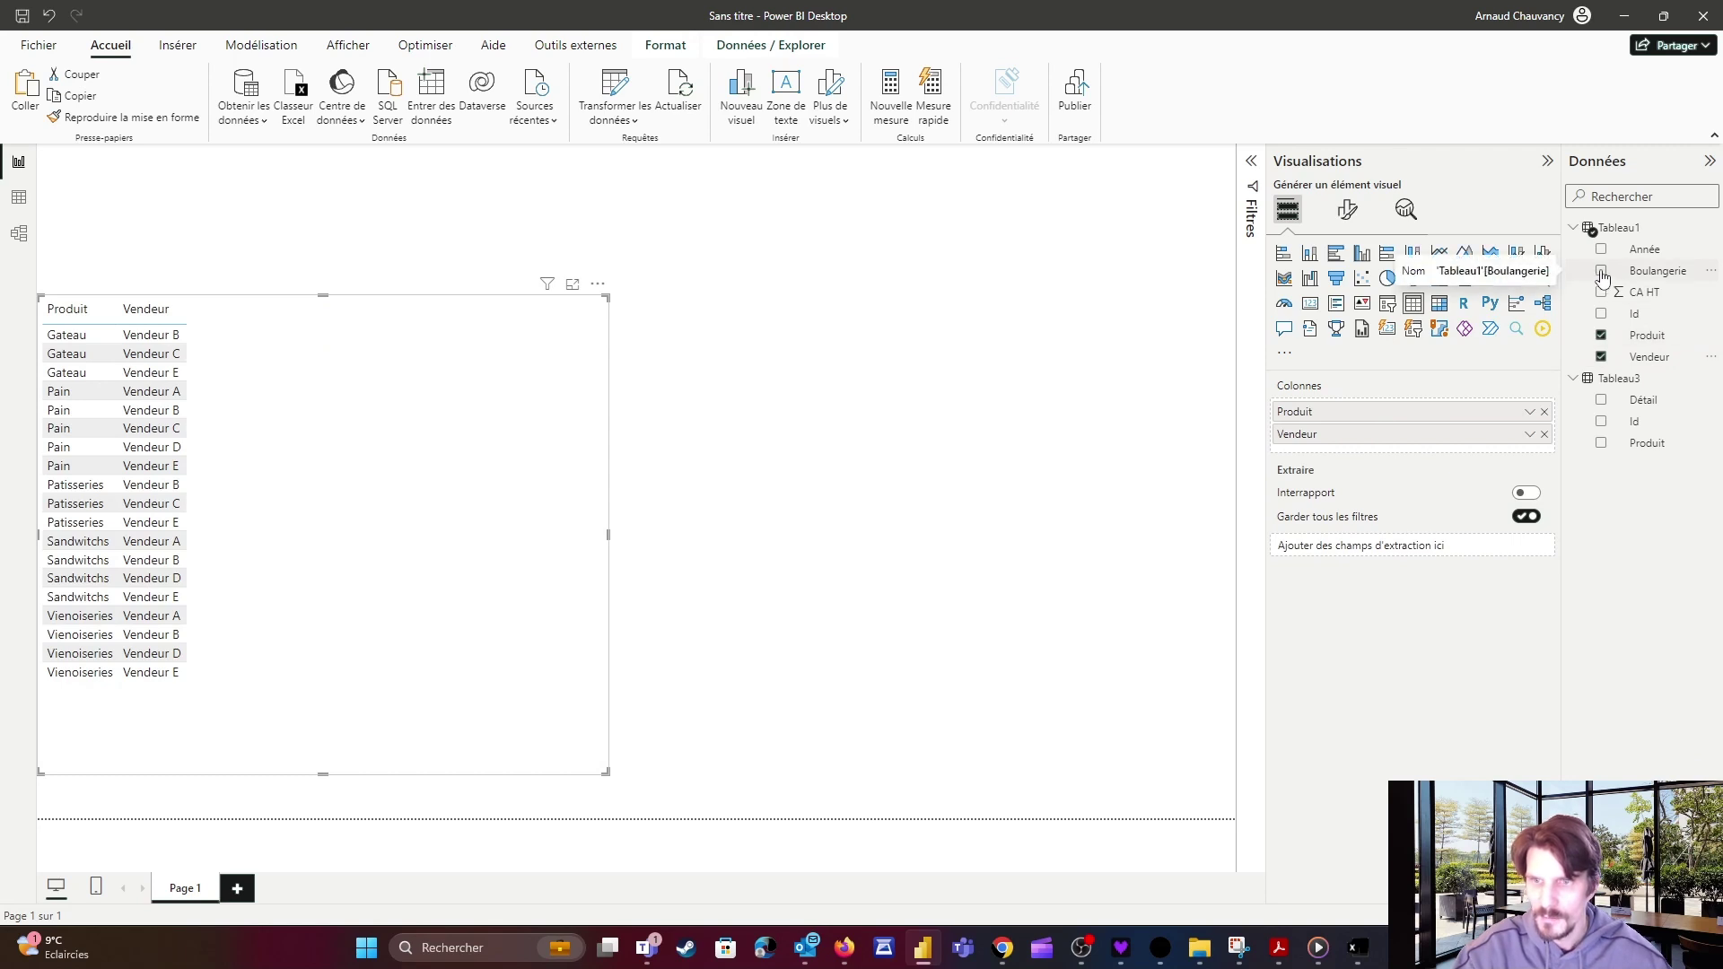
left_click(1601, 251)
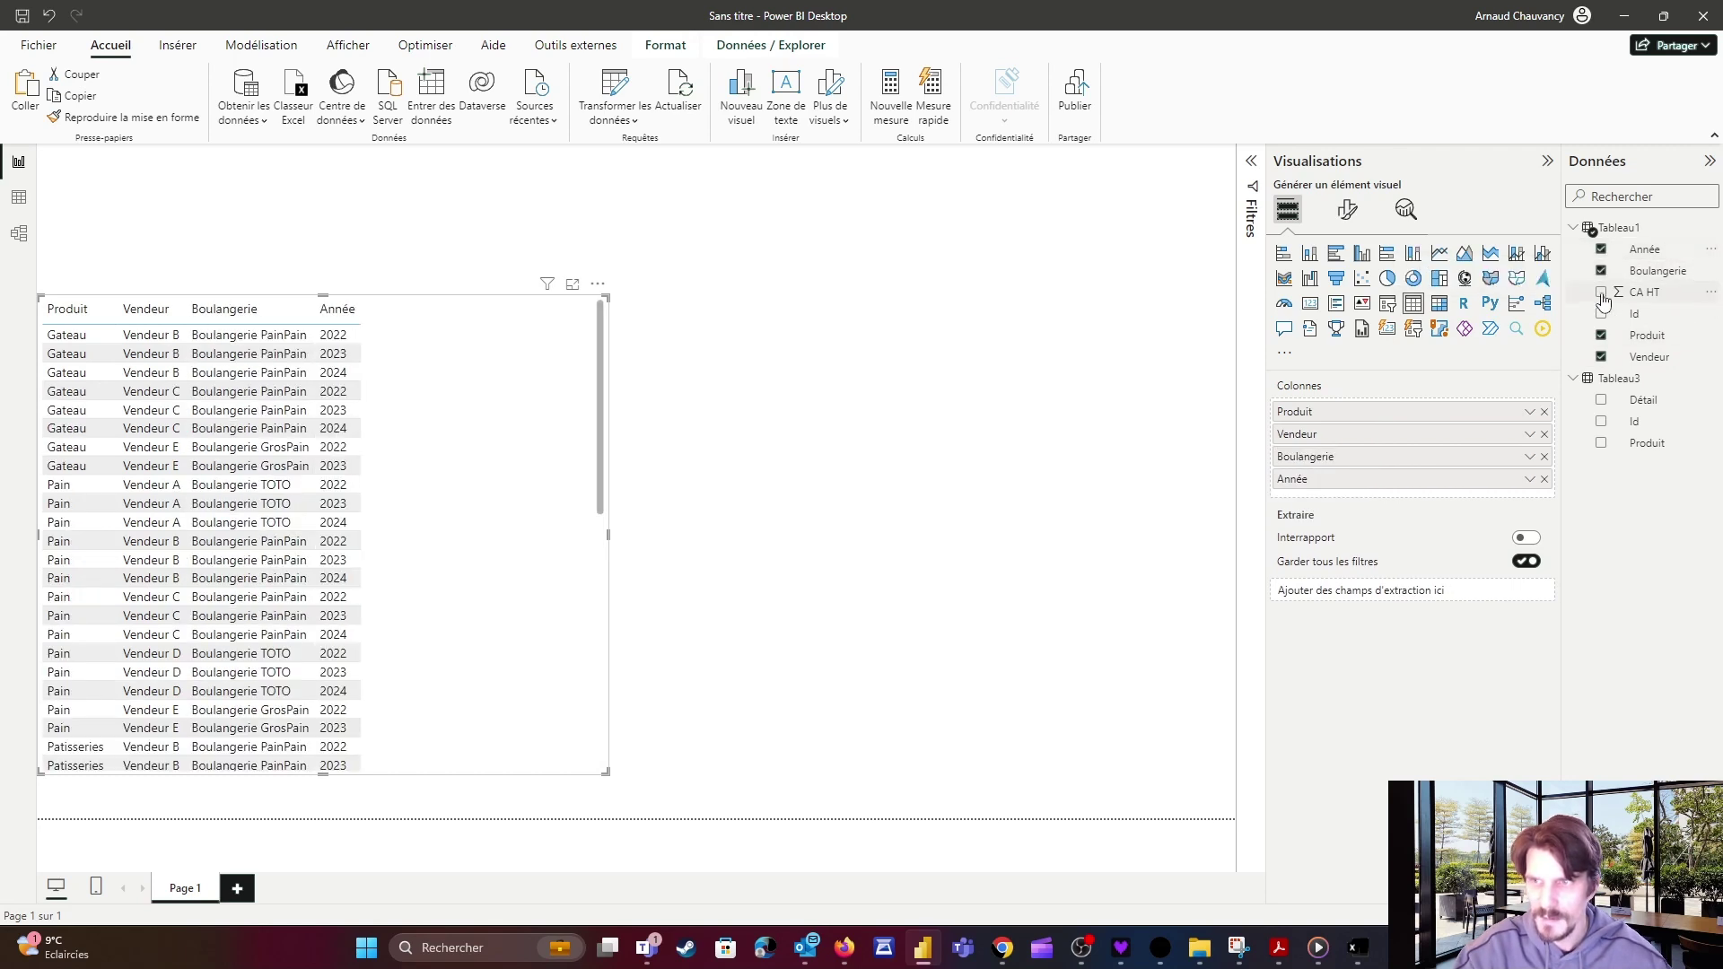
left_click(1601, 293)
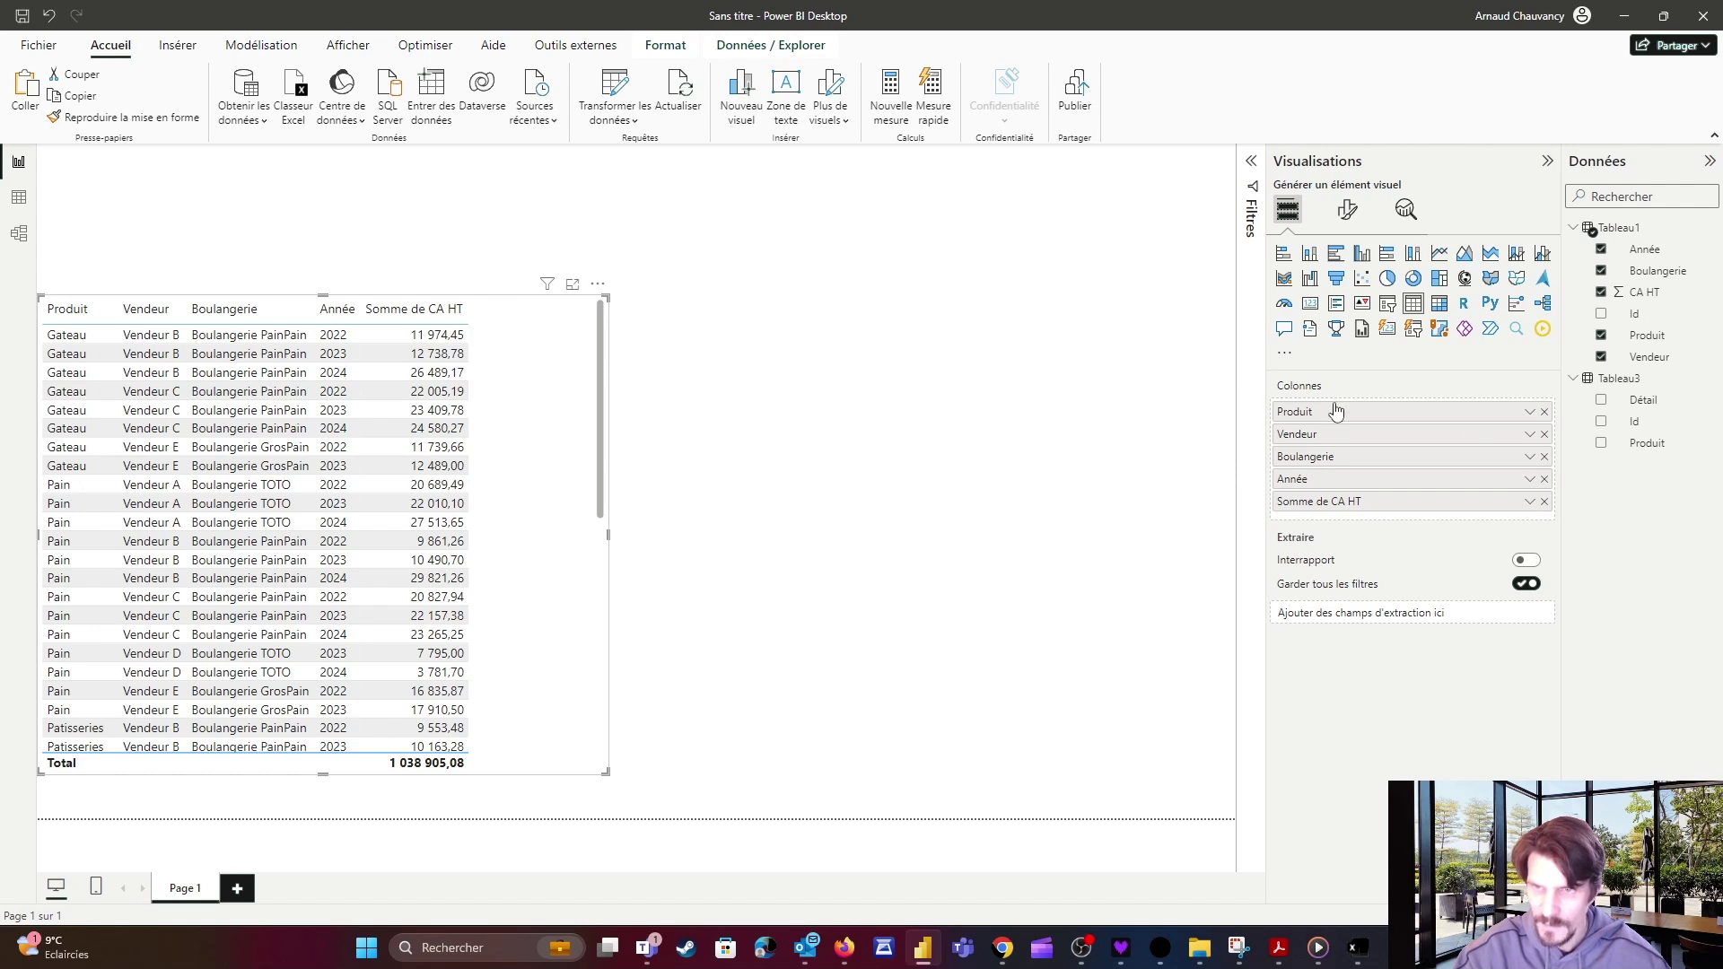
left_click_drag(1332, 412, 1318, 451)
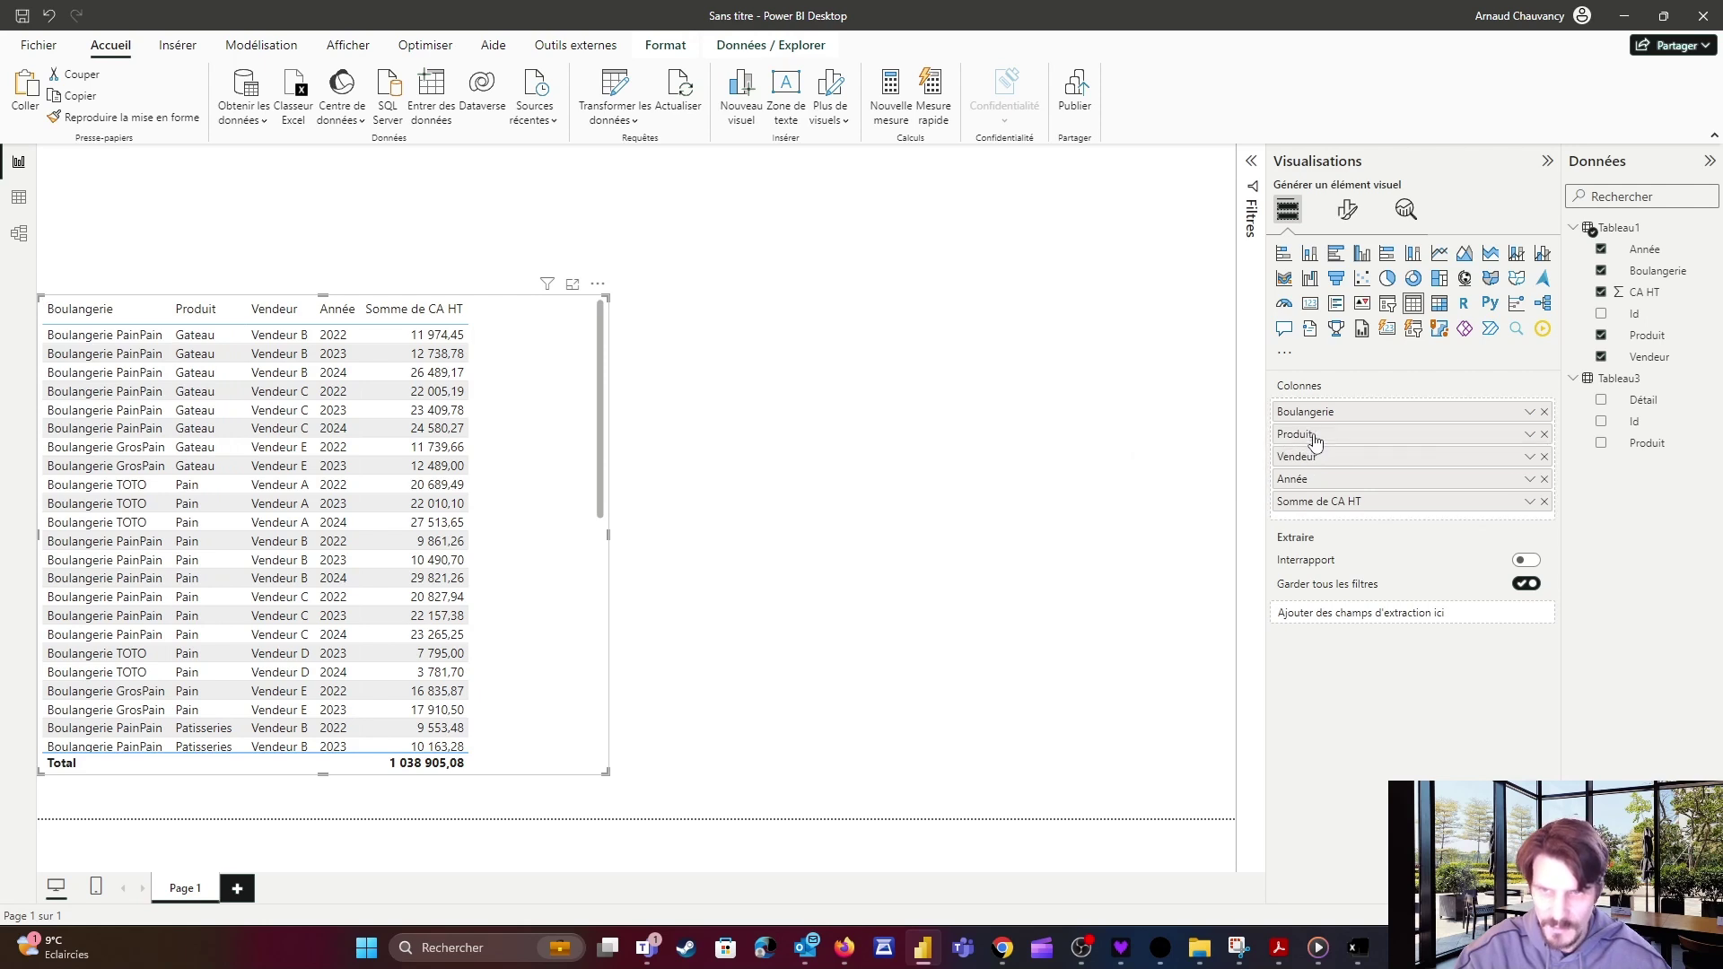
left_click_drag(1311, 437, 1313, 462)
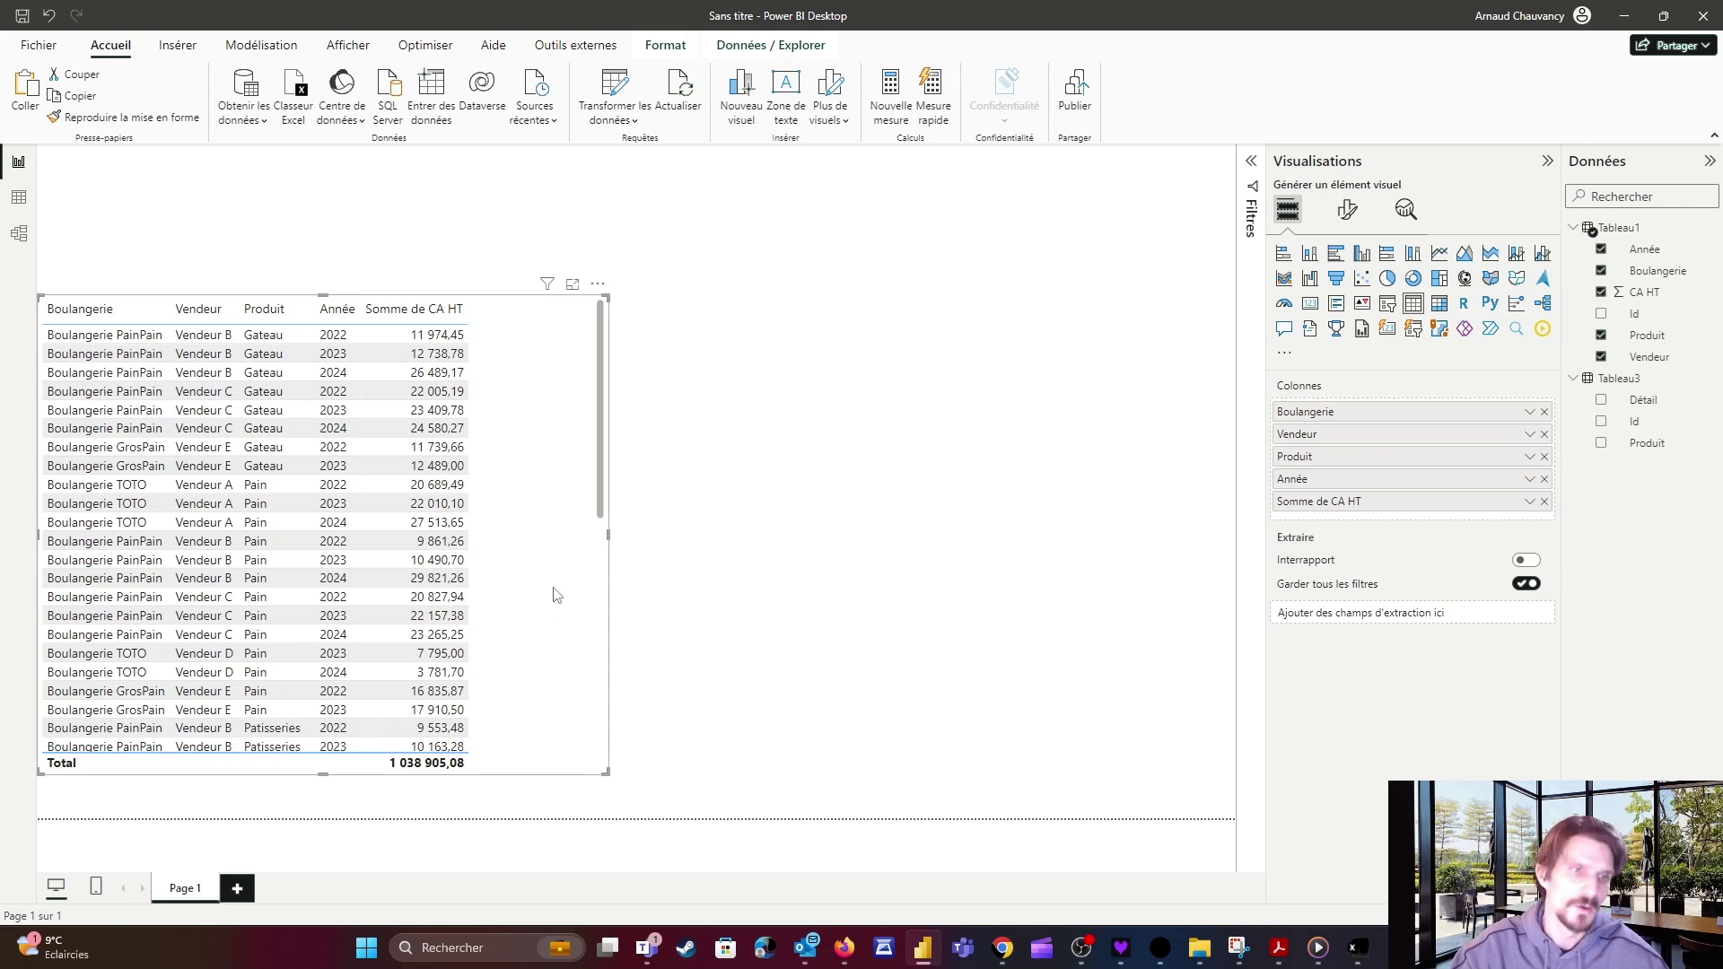
Narrow the table visual slightly and insert the Détail field from Tableau3 between Produit and Année.
left_click_drag(607, 533, 594, 534)
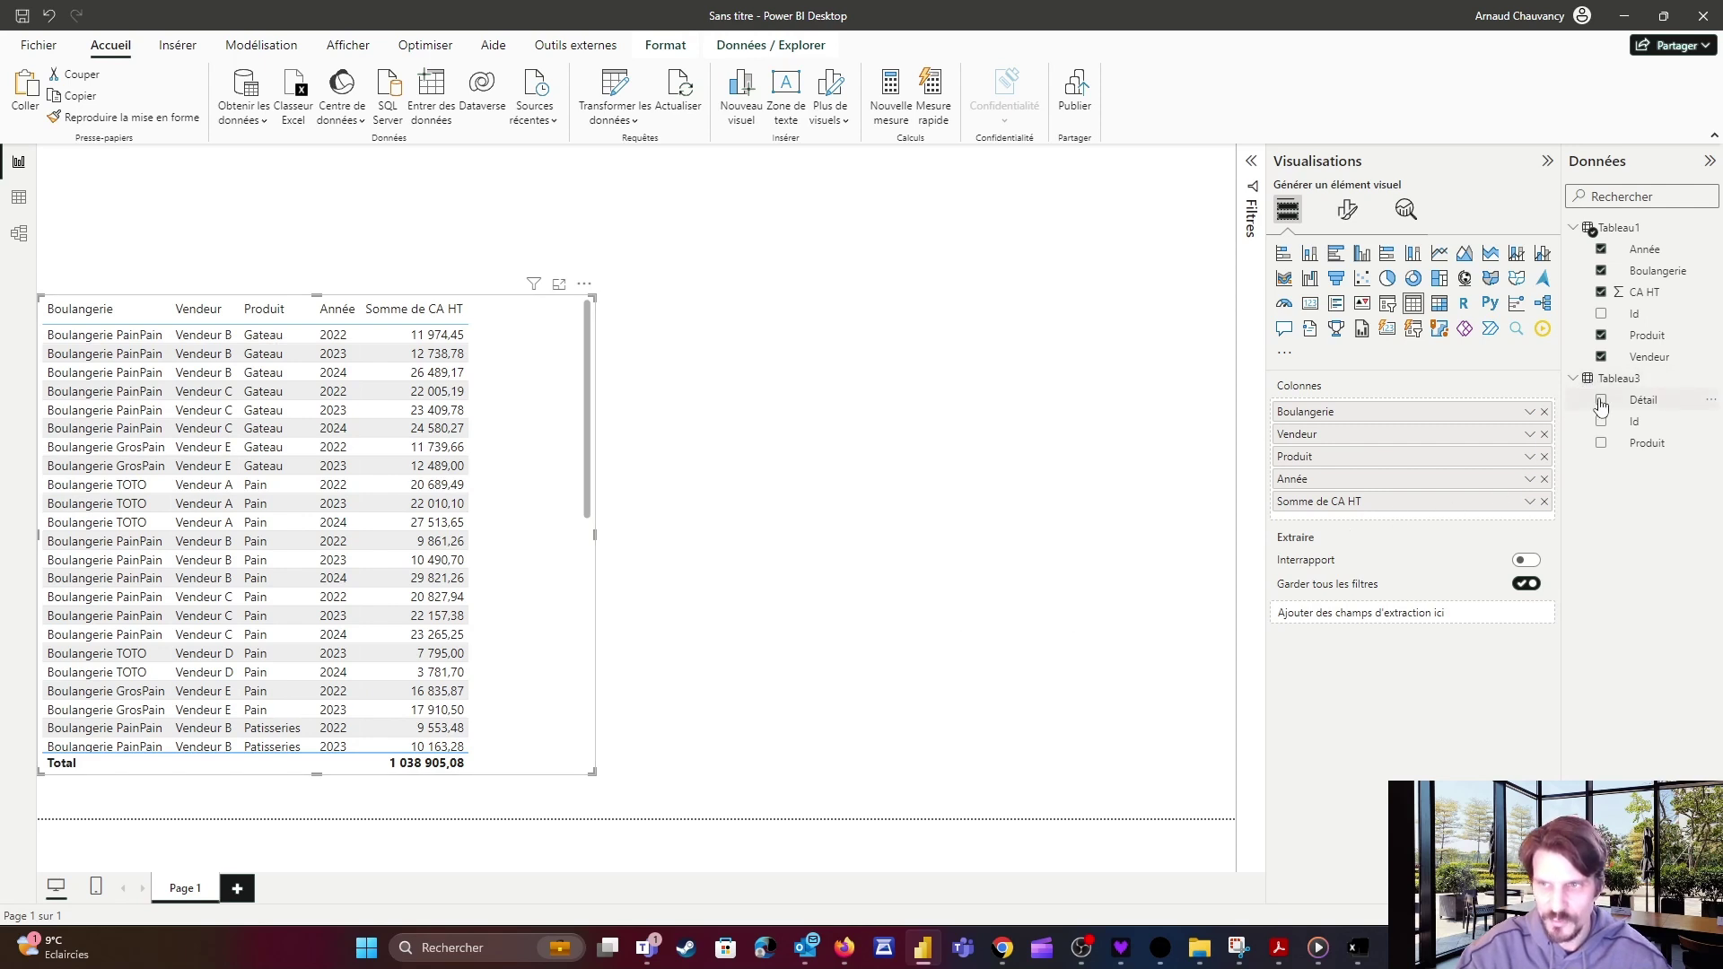
left_click_drag(1626, 410, 1423, 463)
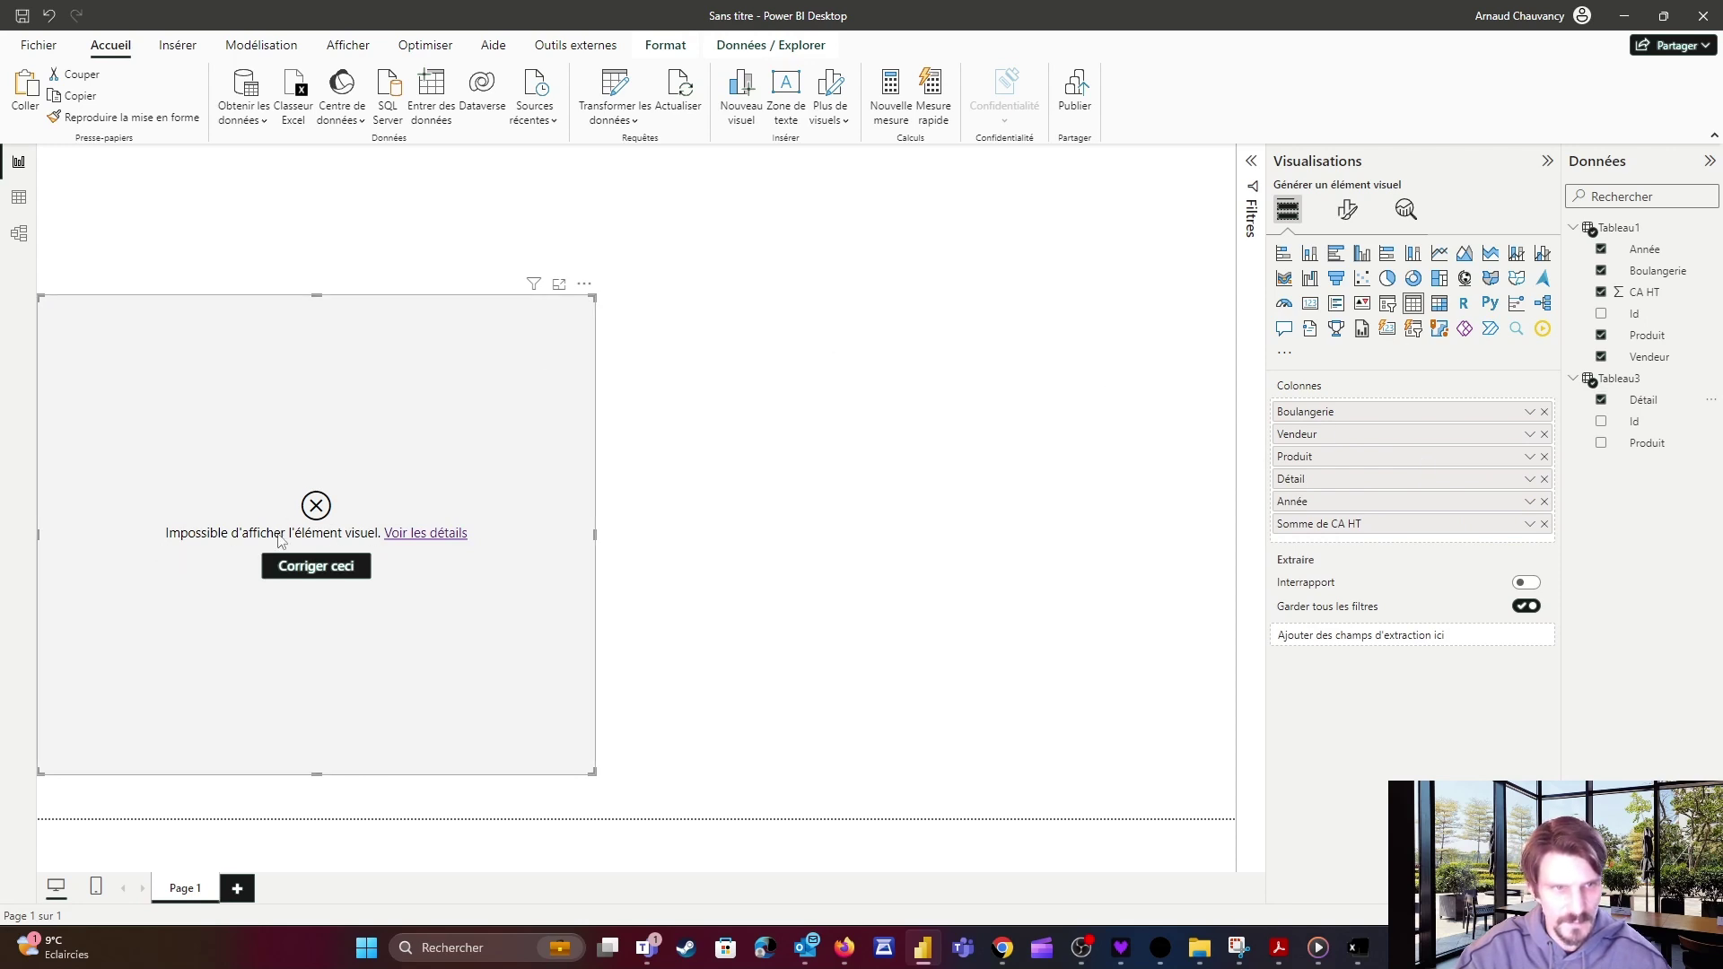
Check the visual's error details, and relate Tableau3 to Tableau1 through their Id columns in the model view, with Tableau1 placed slightly lower.
left_click(421, 533)
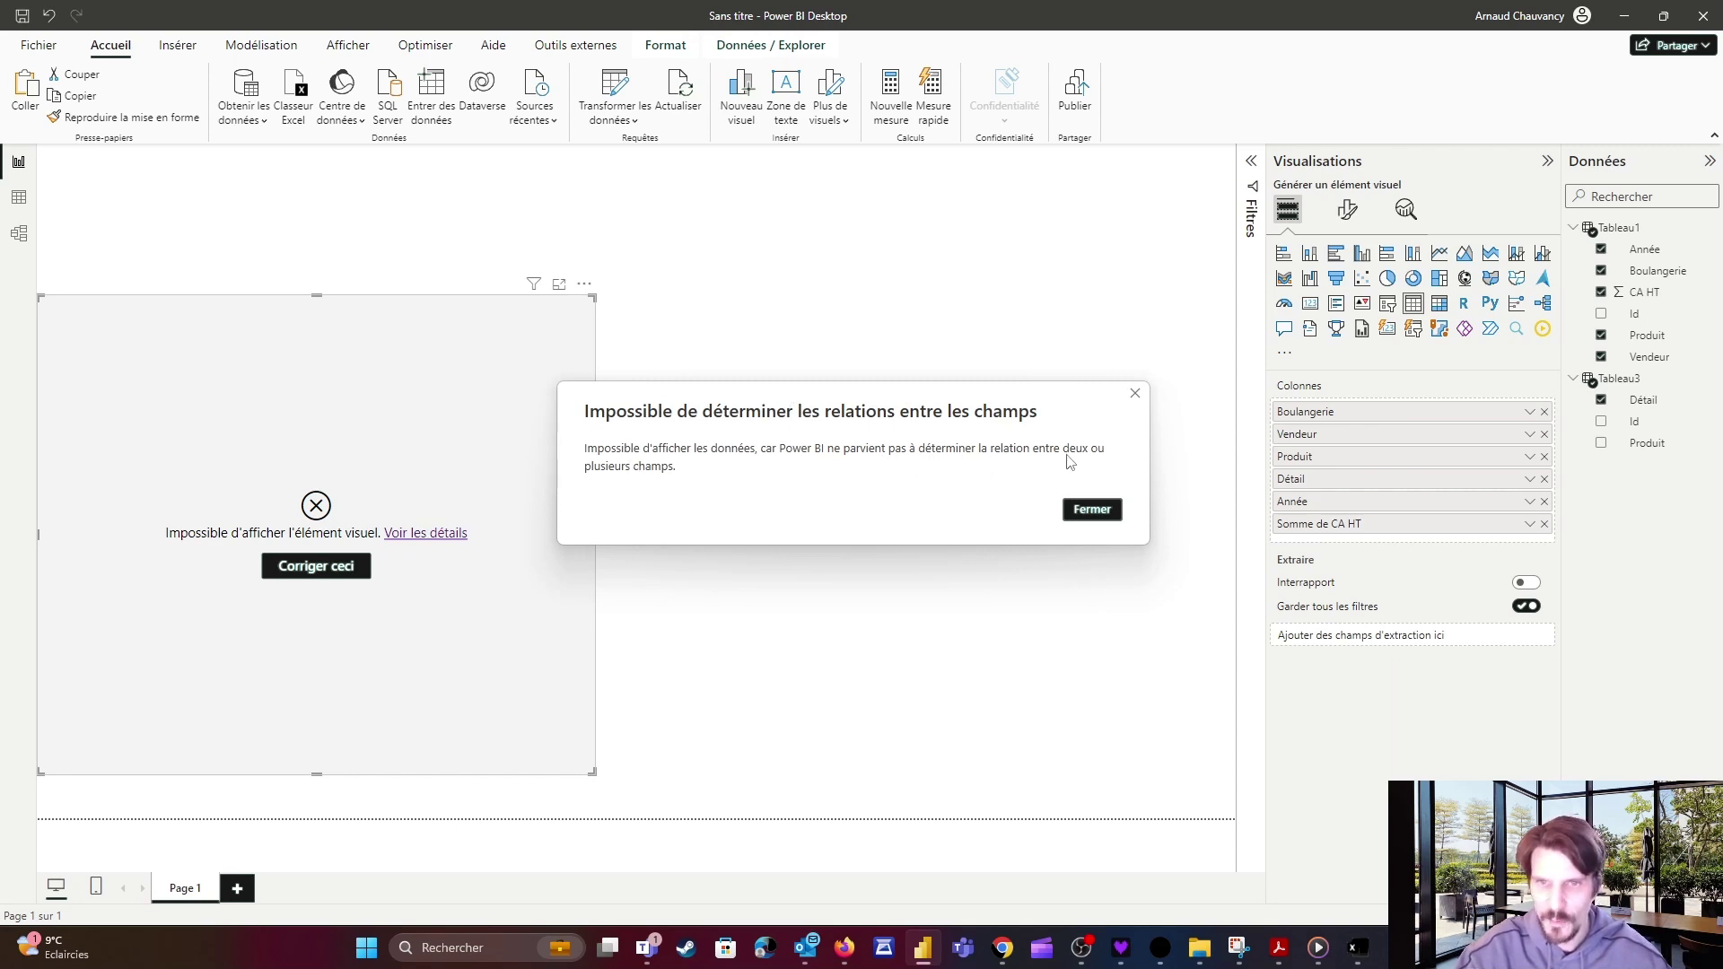
left_click(1136, 396)
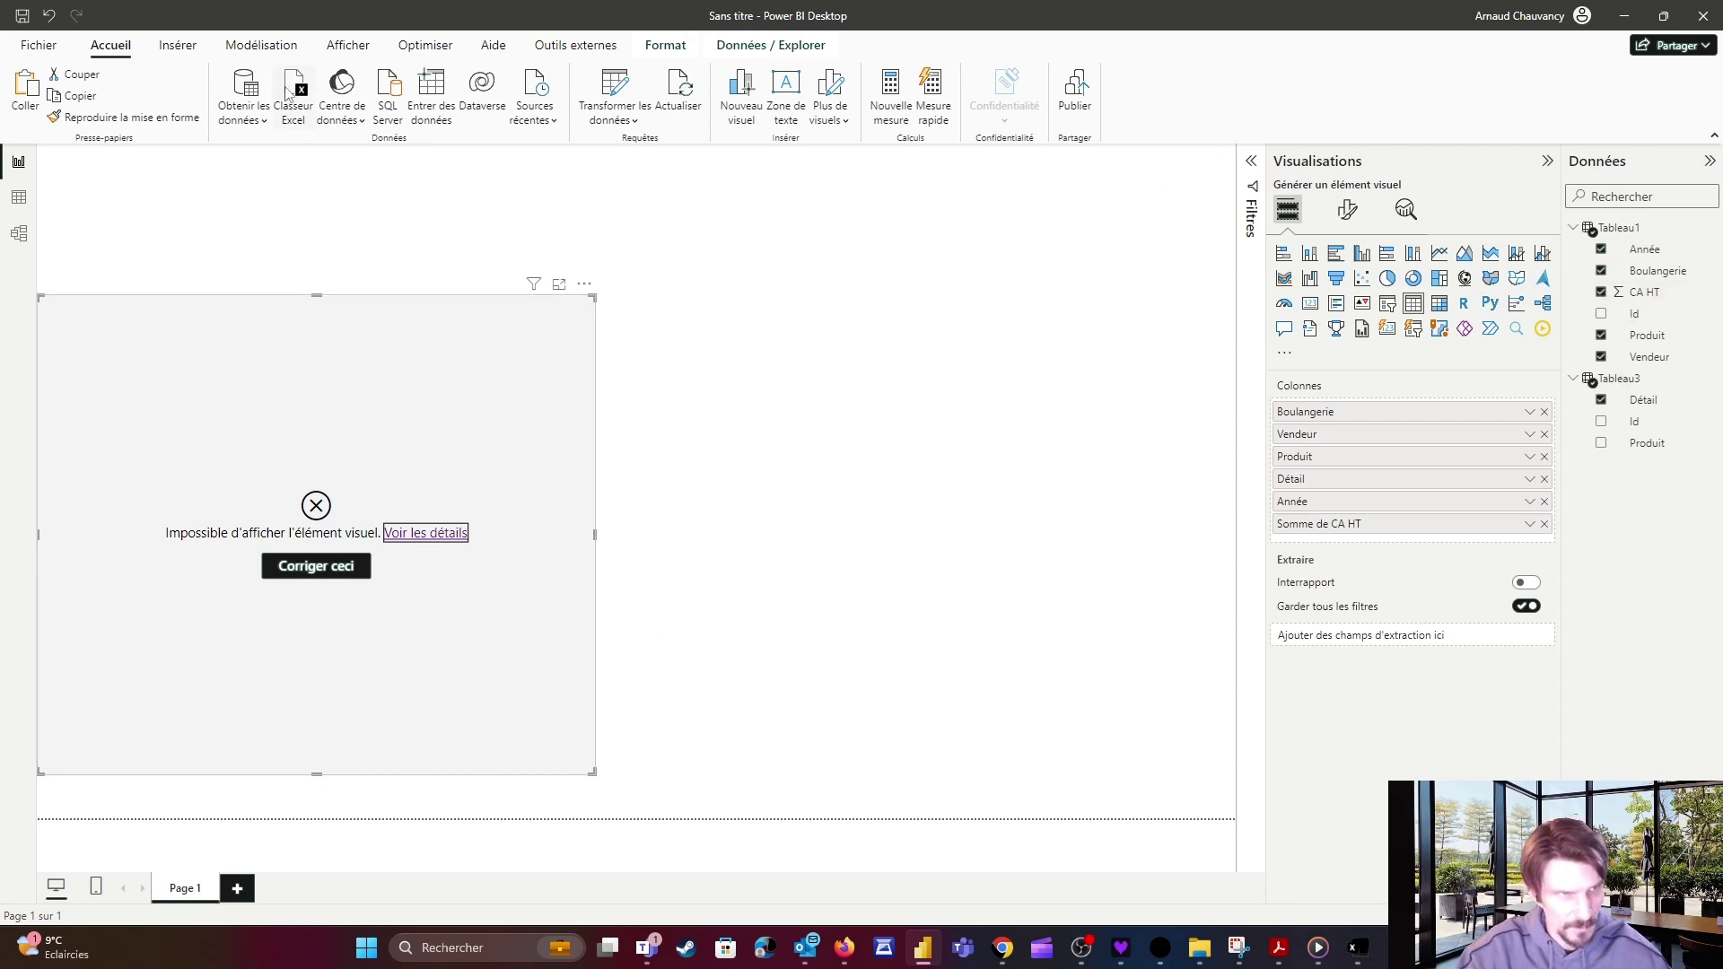
left_click(19, 236)
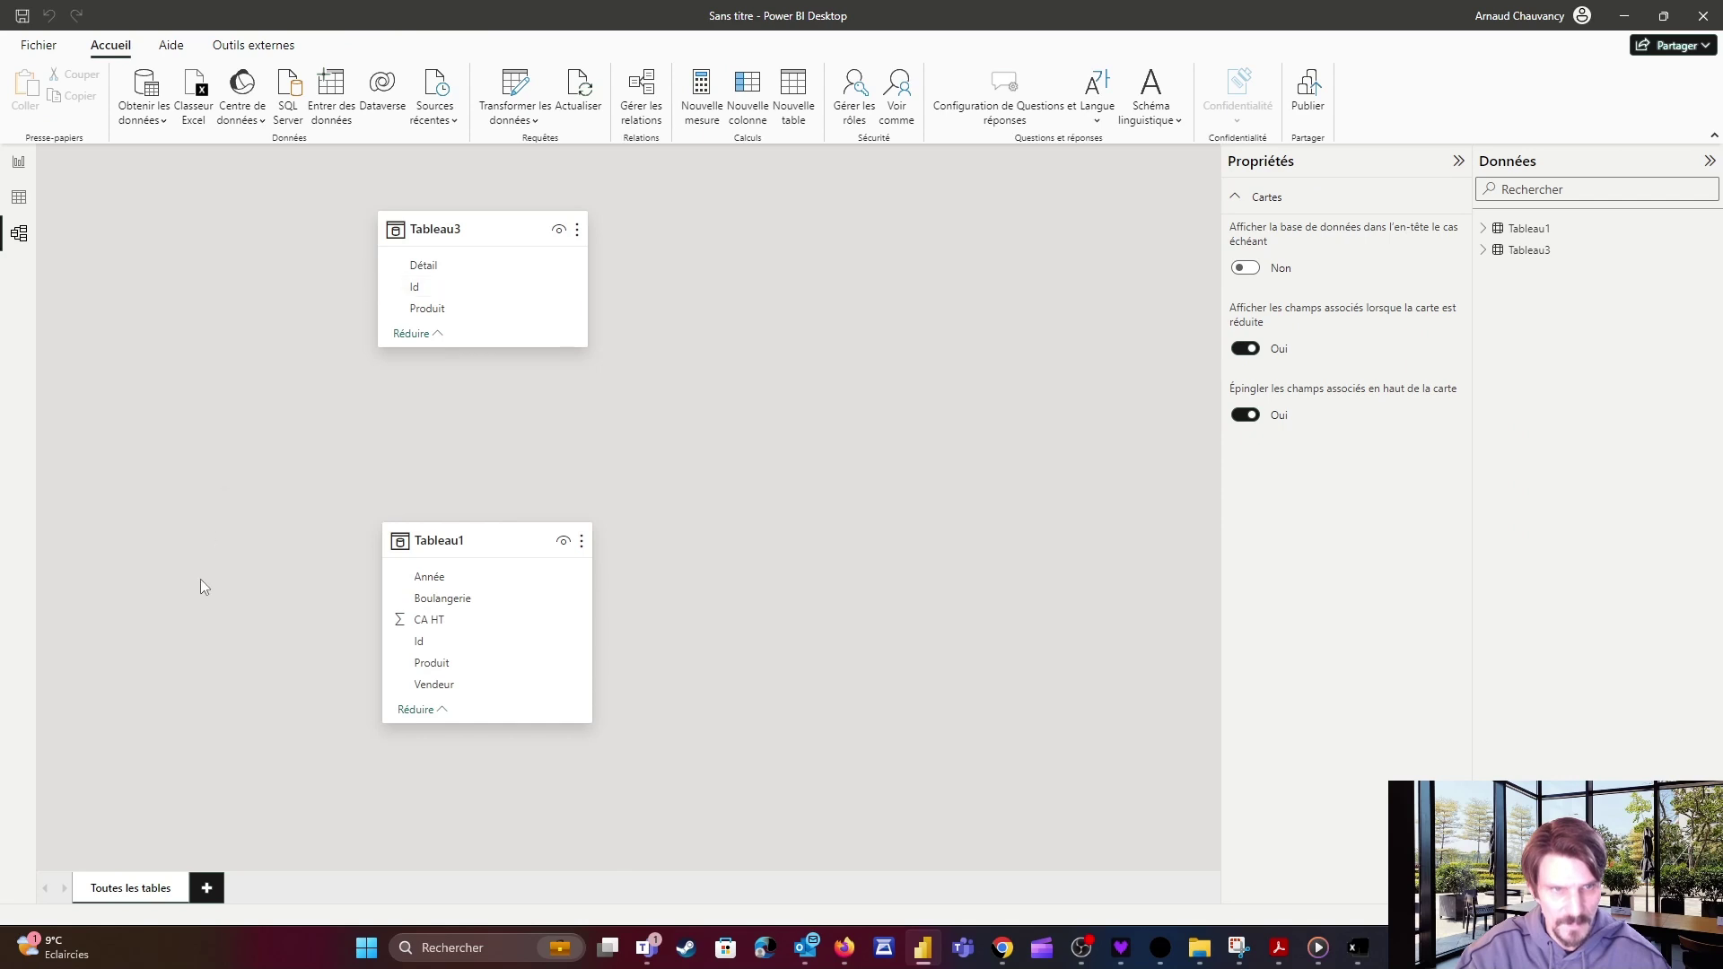
left_click(427, 288)
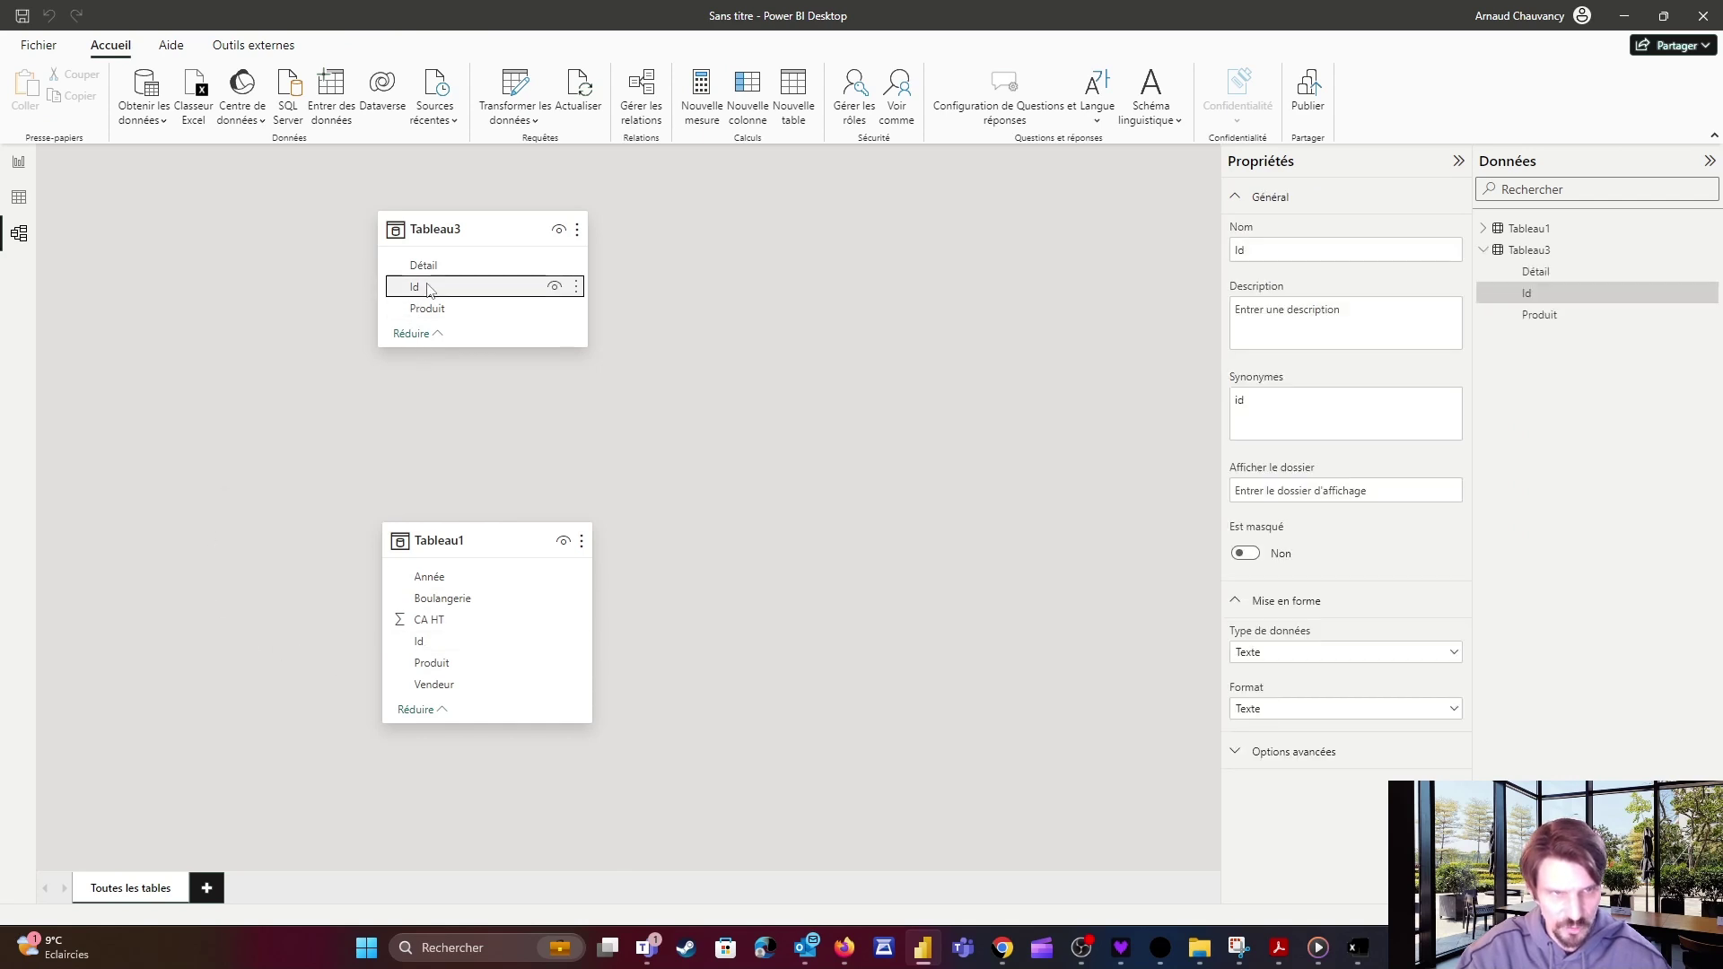
left_click_drag(429, 288, 428, 639)
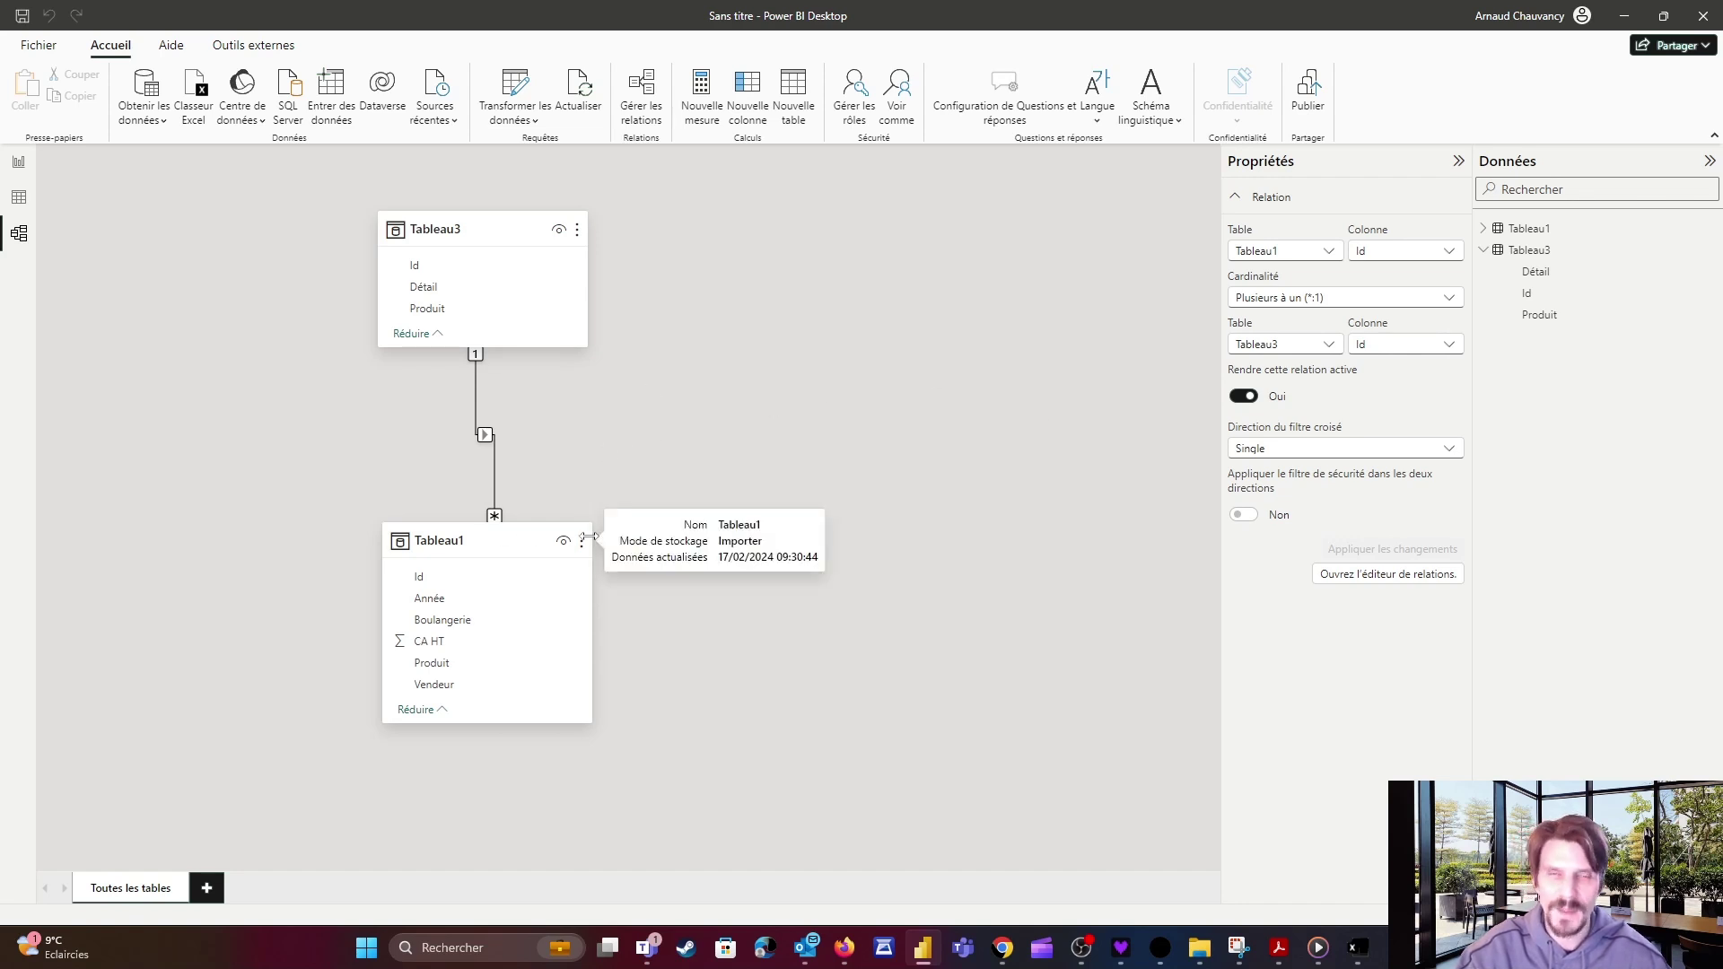
left_click_drag(534, 541, 524, 580)
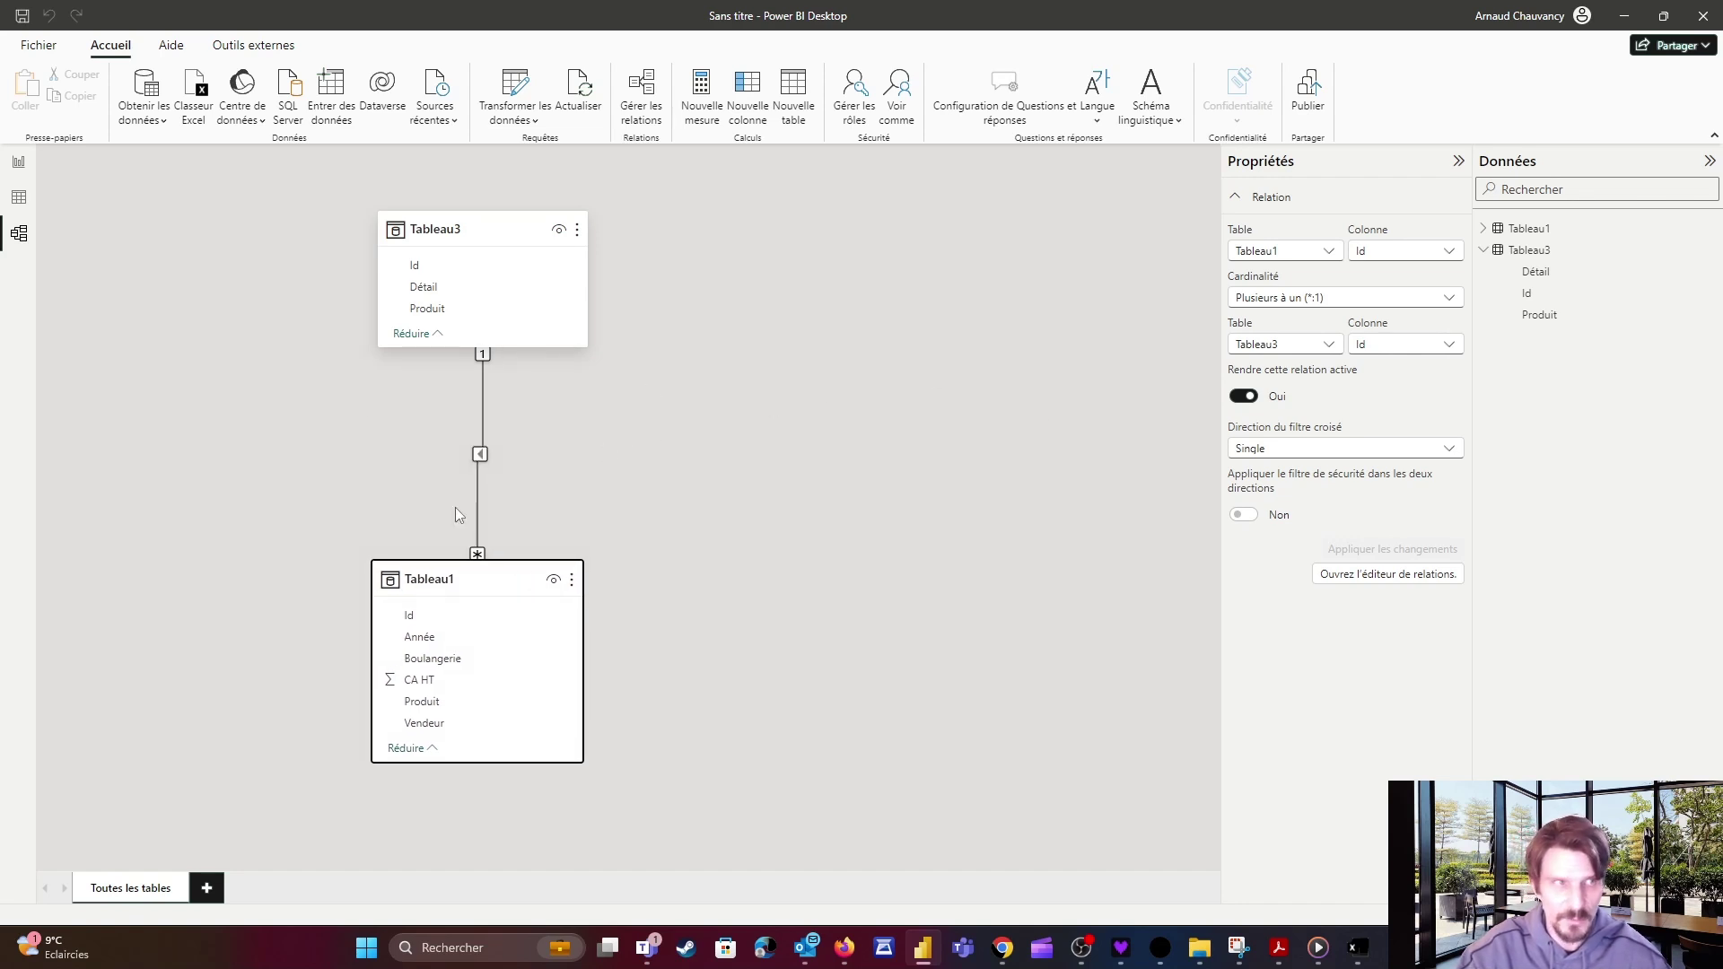
Rename the report table's Somme de CA HT column as CA HT and narrow the visual closer to its columns.
left_click(19, 165)
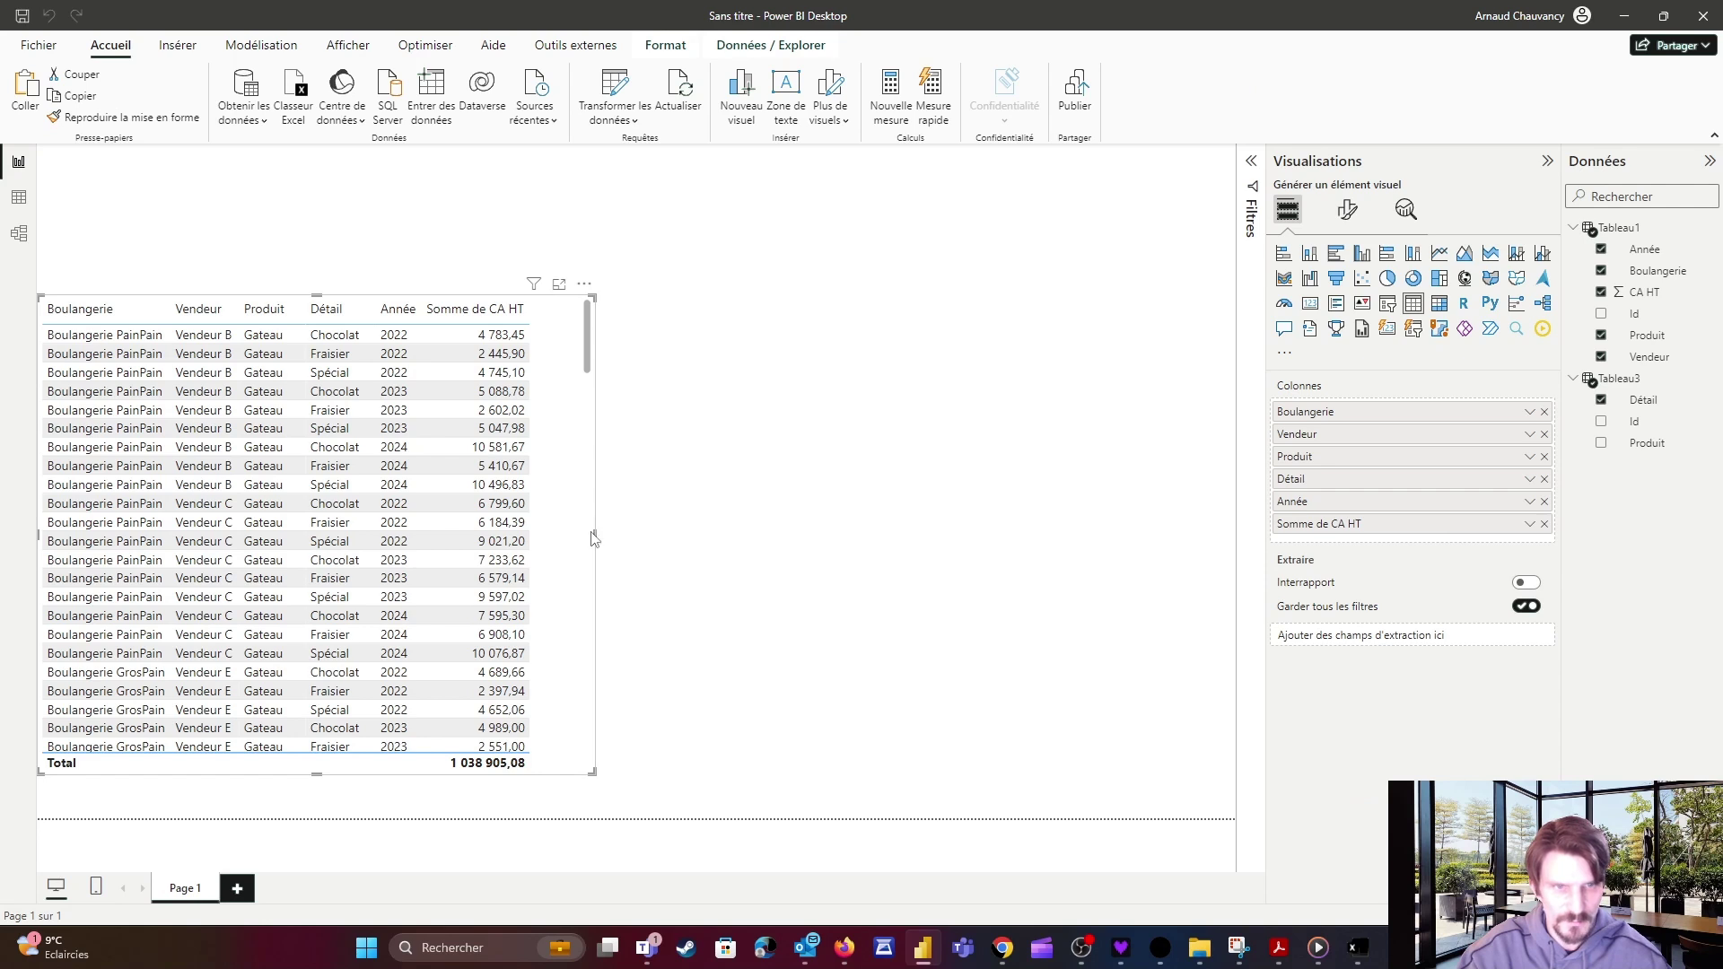
left_click_drag(592, 540, 586, 537)
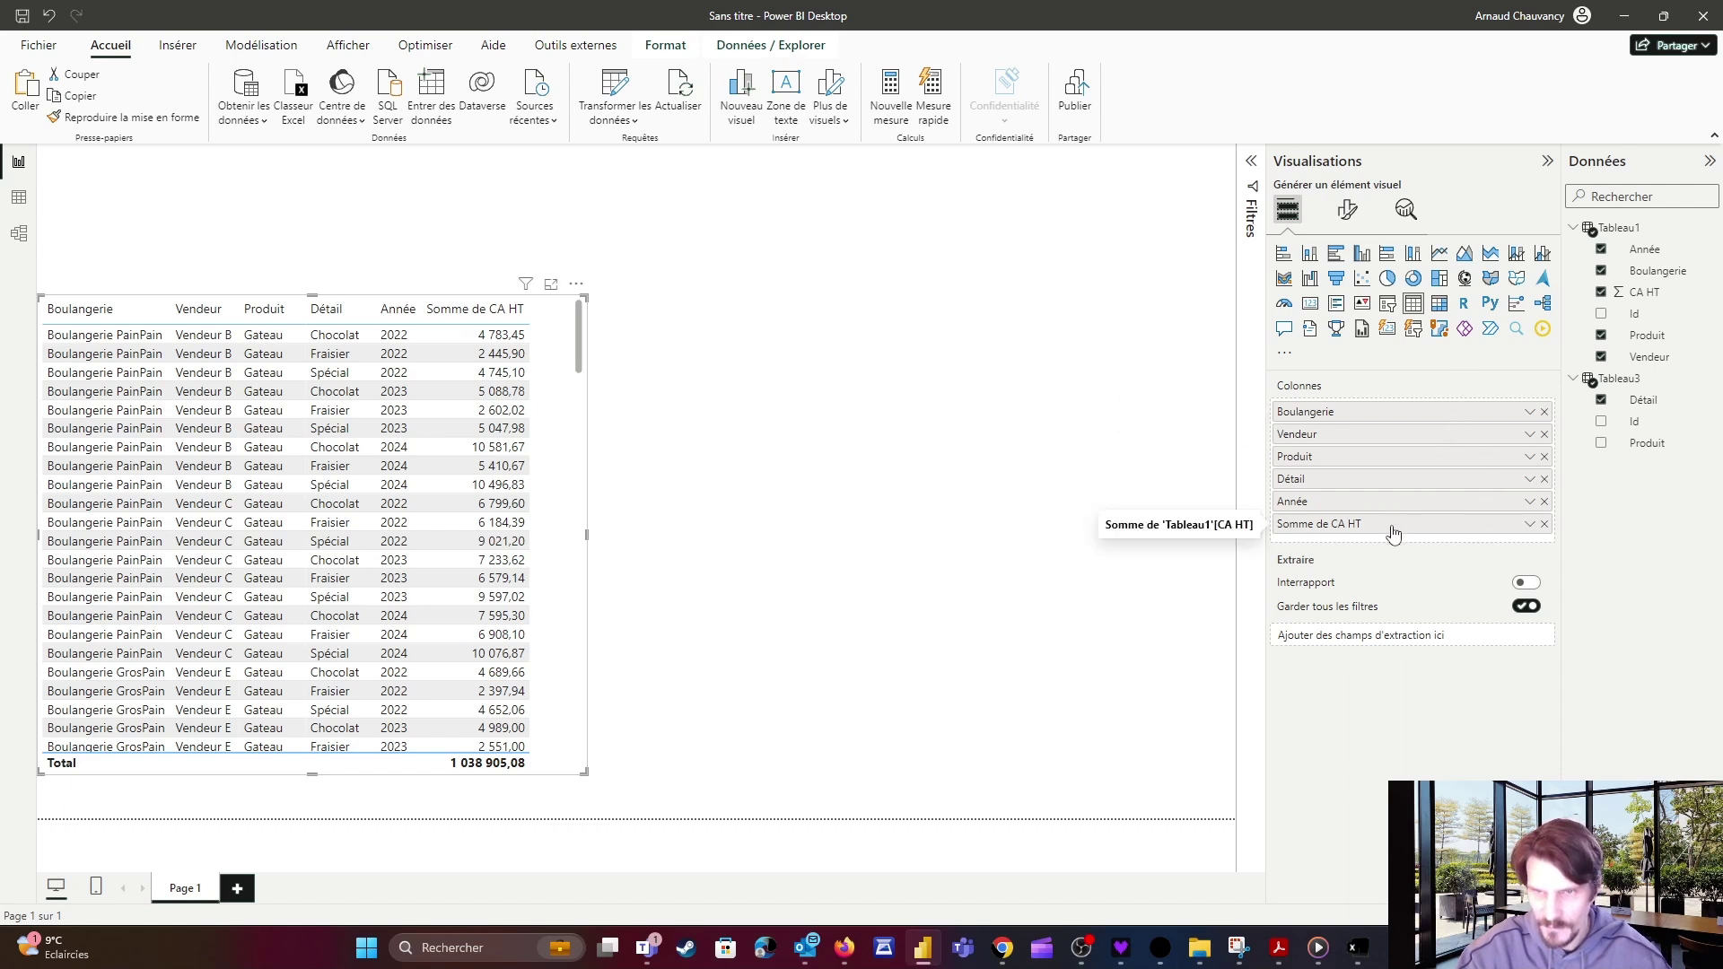
double_click(1337, 523)
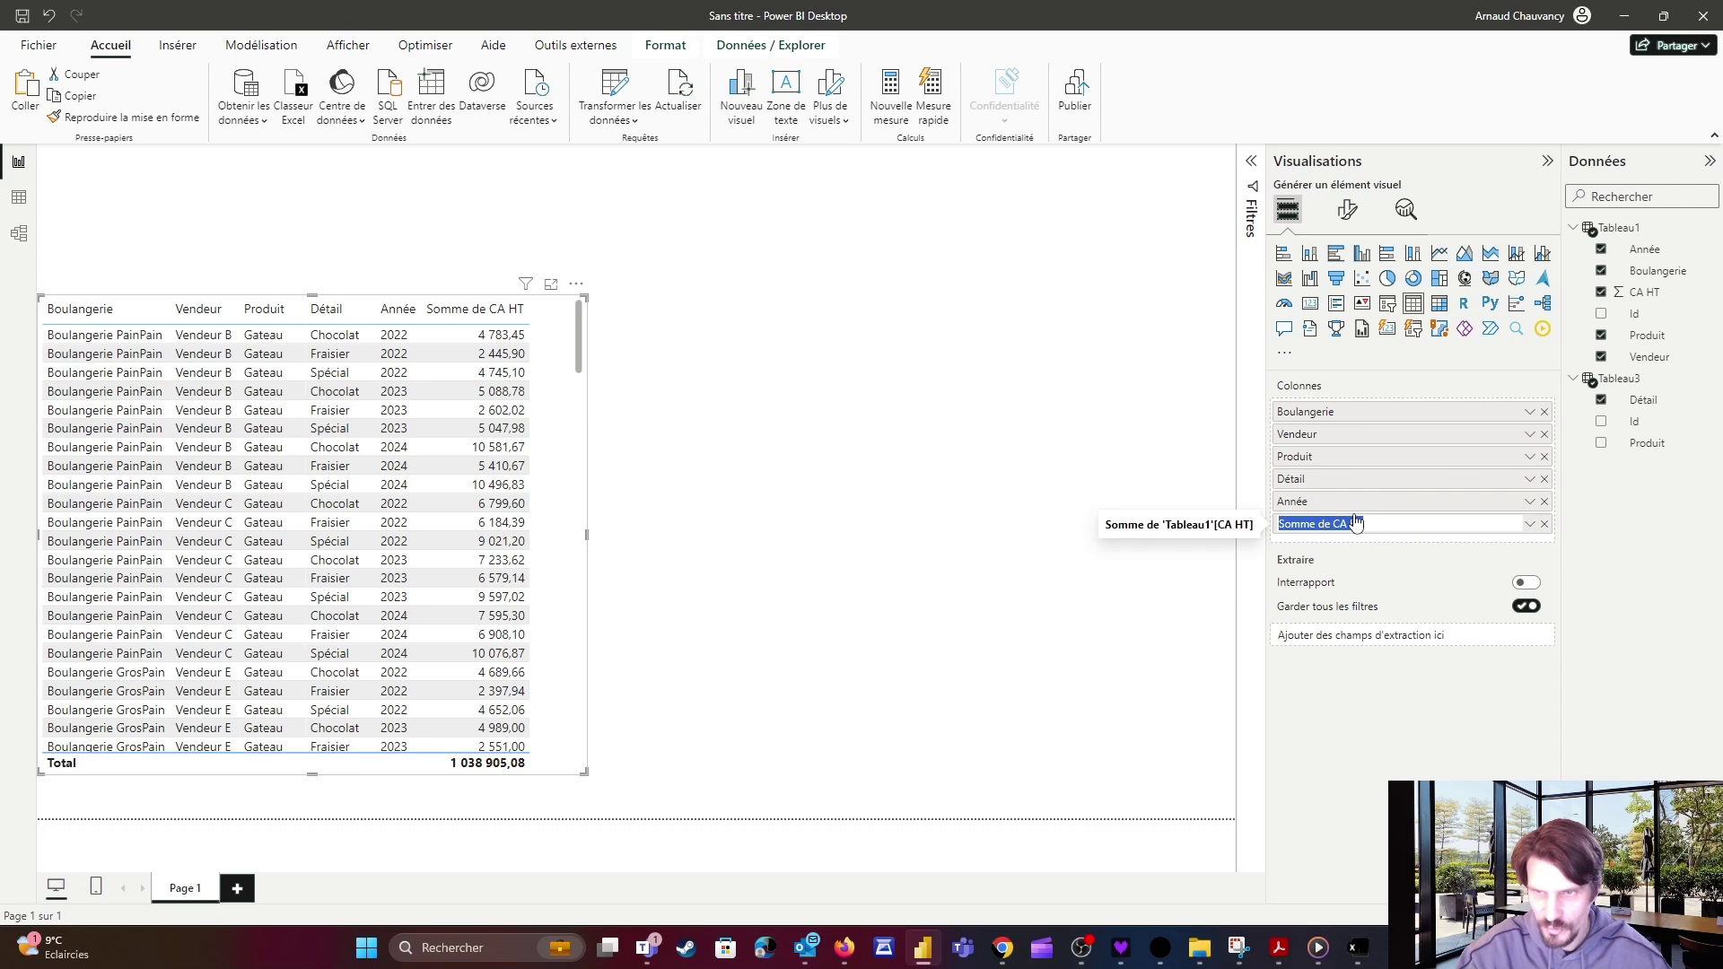
left_click_drag(1337, 523, 1280, 527)
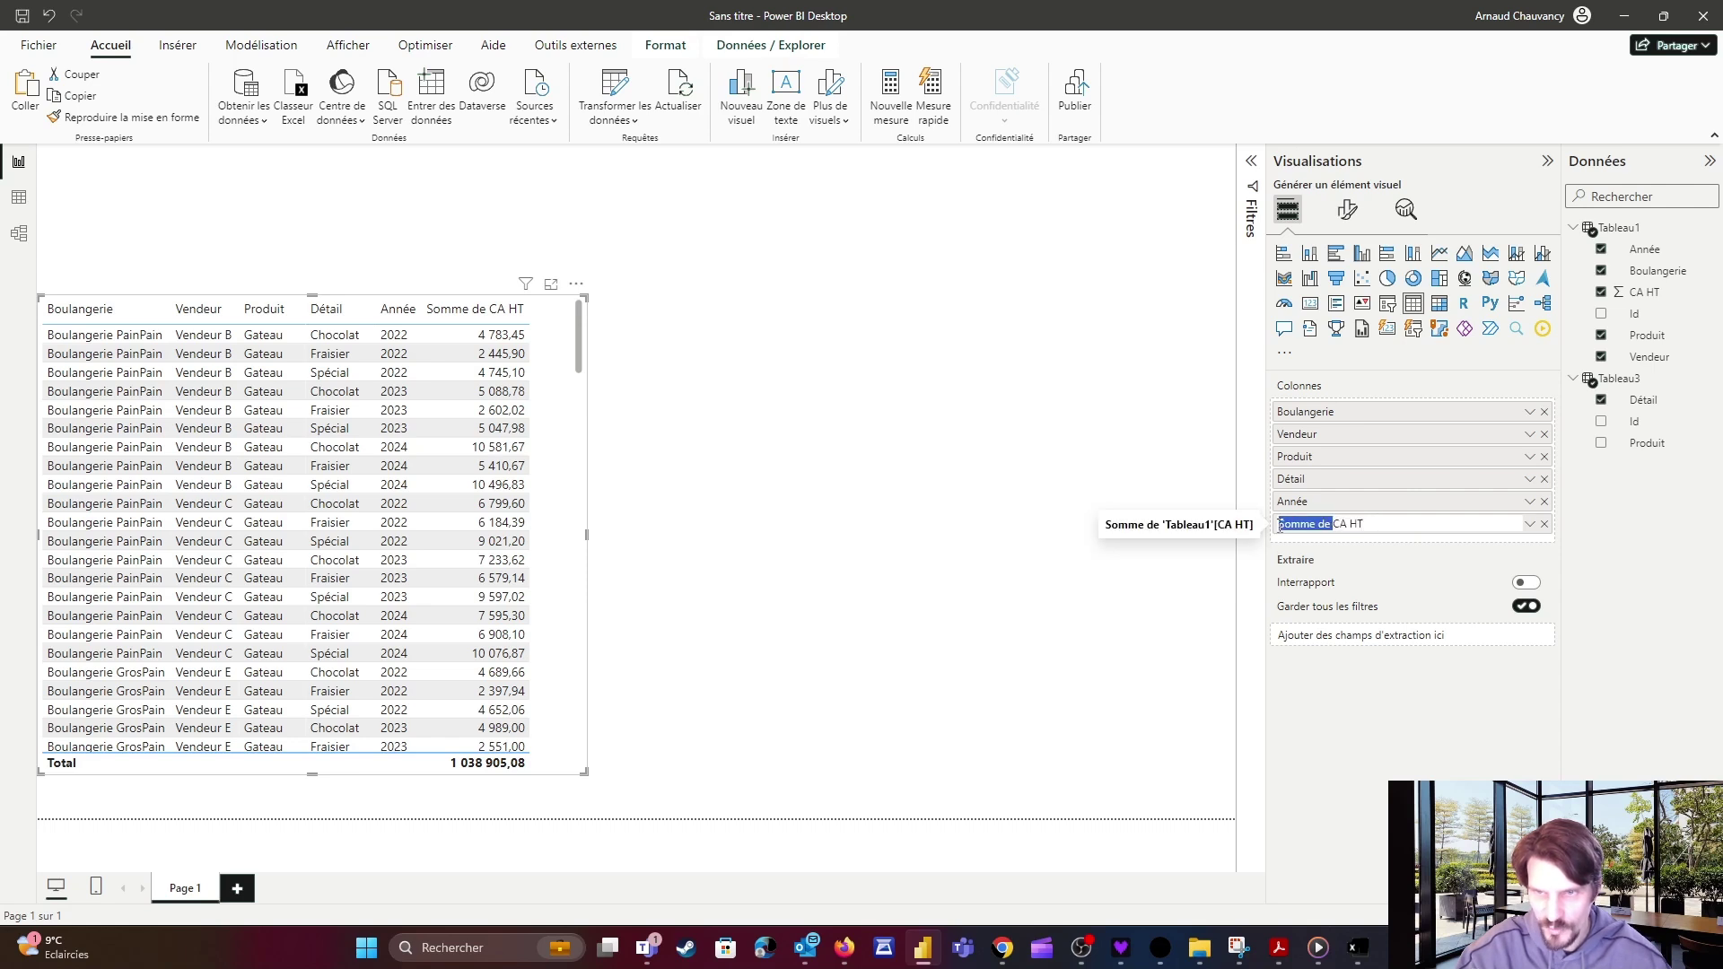
key("BackSpace")
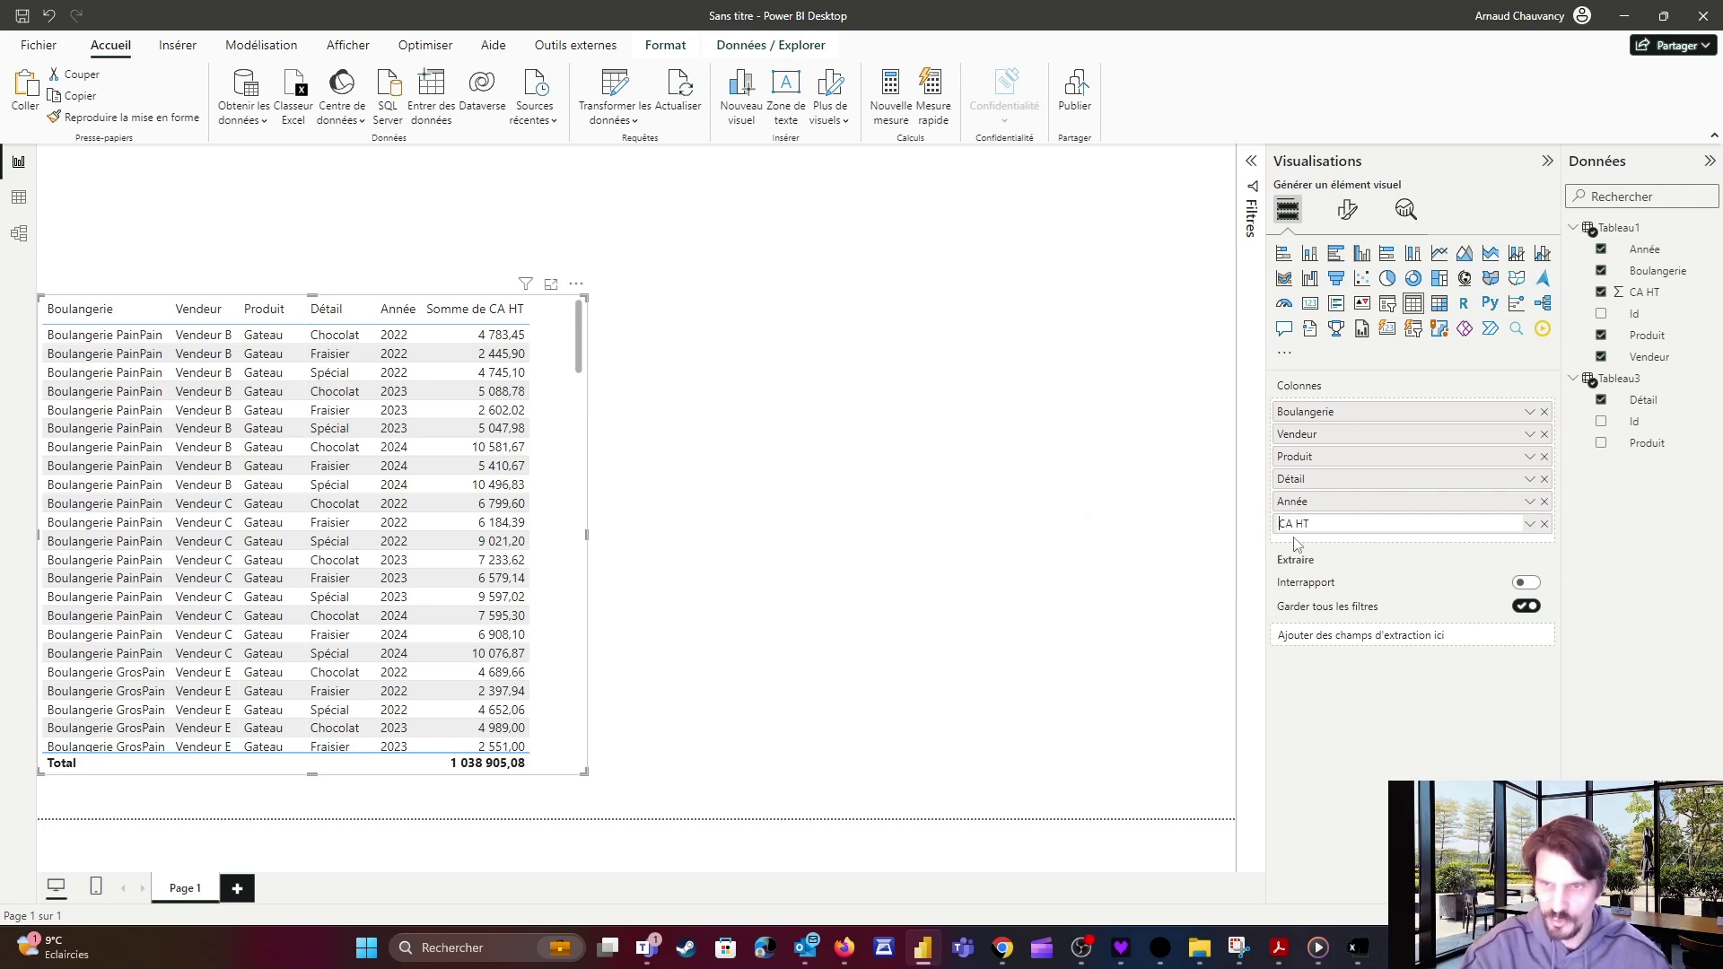
key("Return")
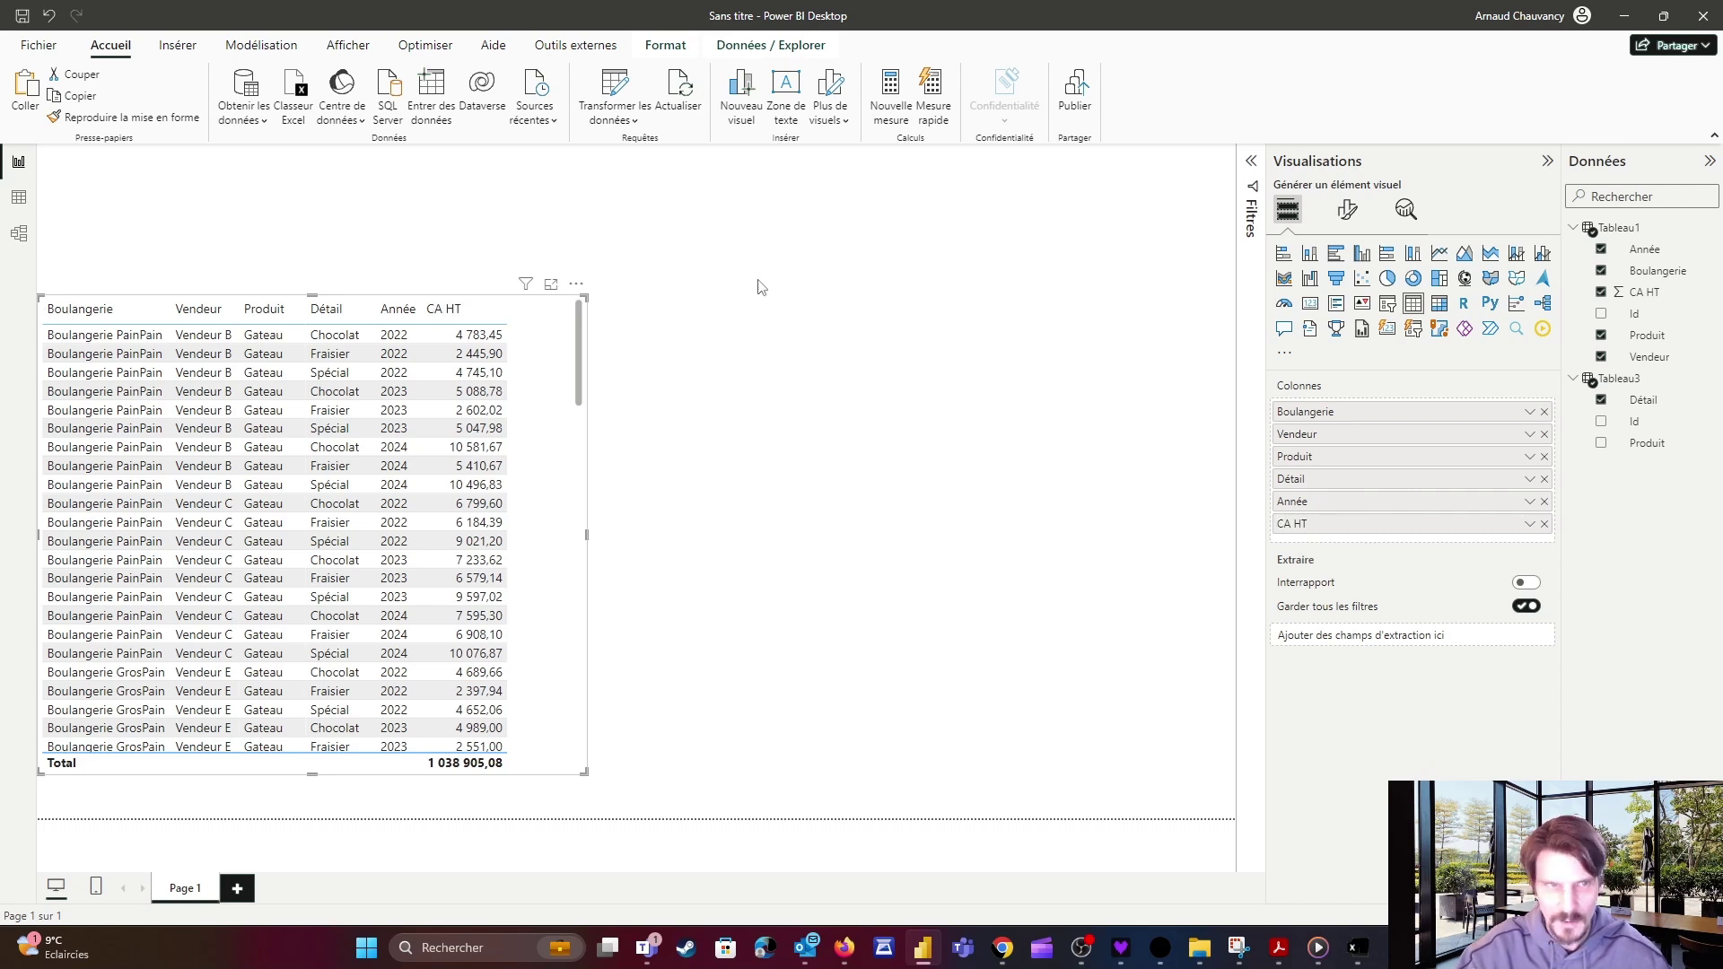
left_click_drag(589, 549, 549, 542)
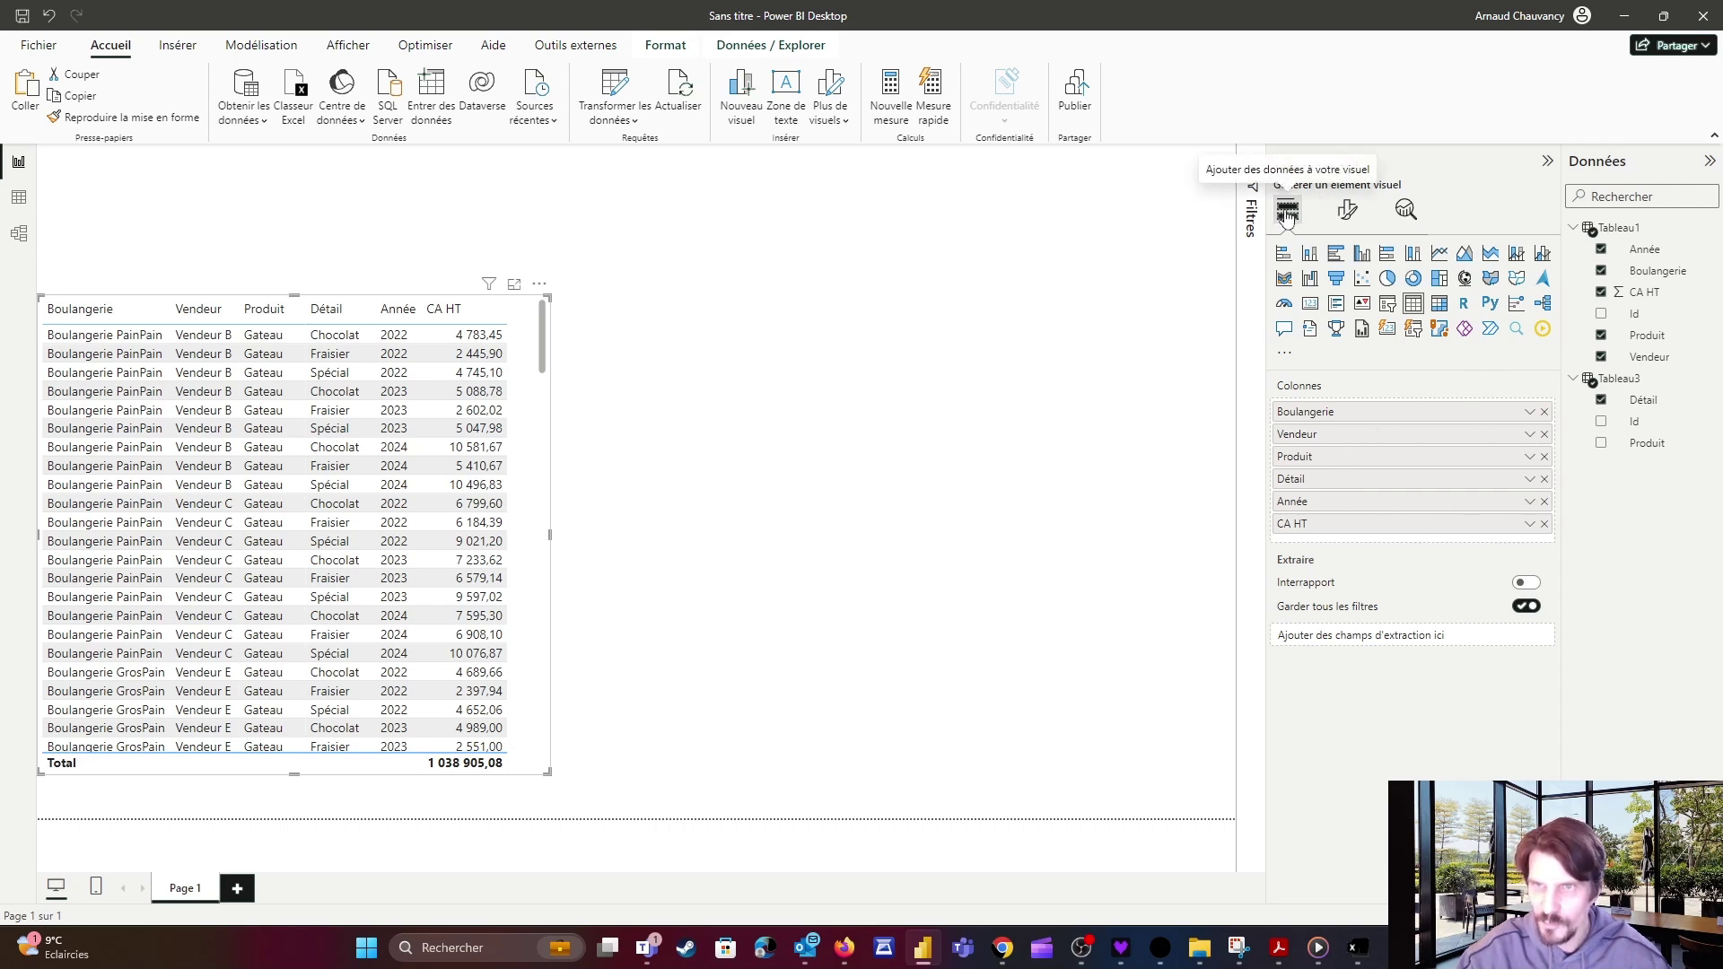
Turn on the table visual's title and set its text to "Resultat ventes Boulangerie".
left_click(1348, 214)
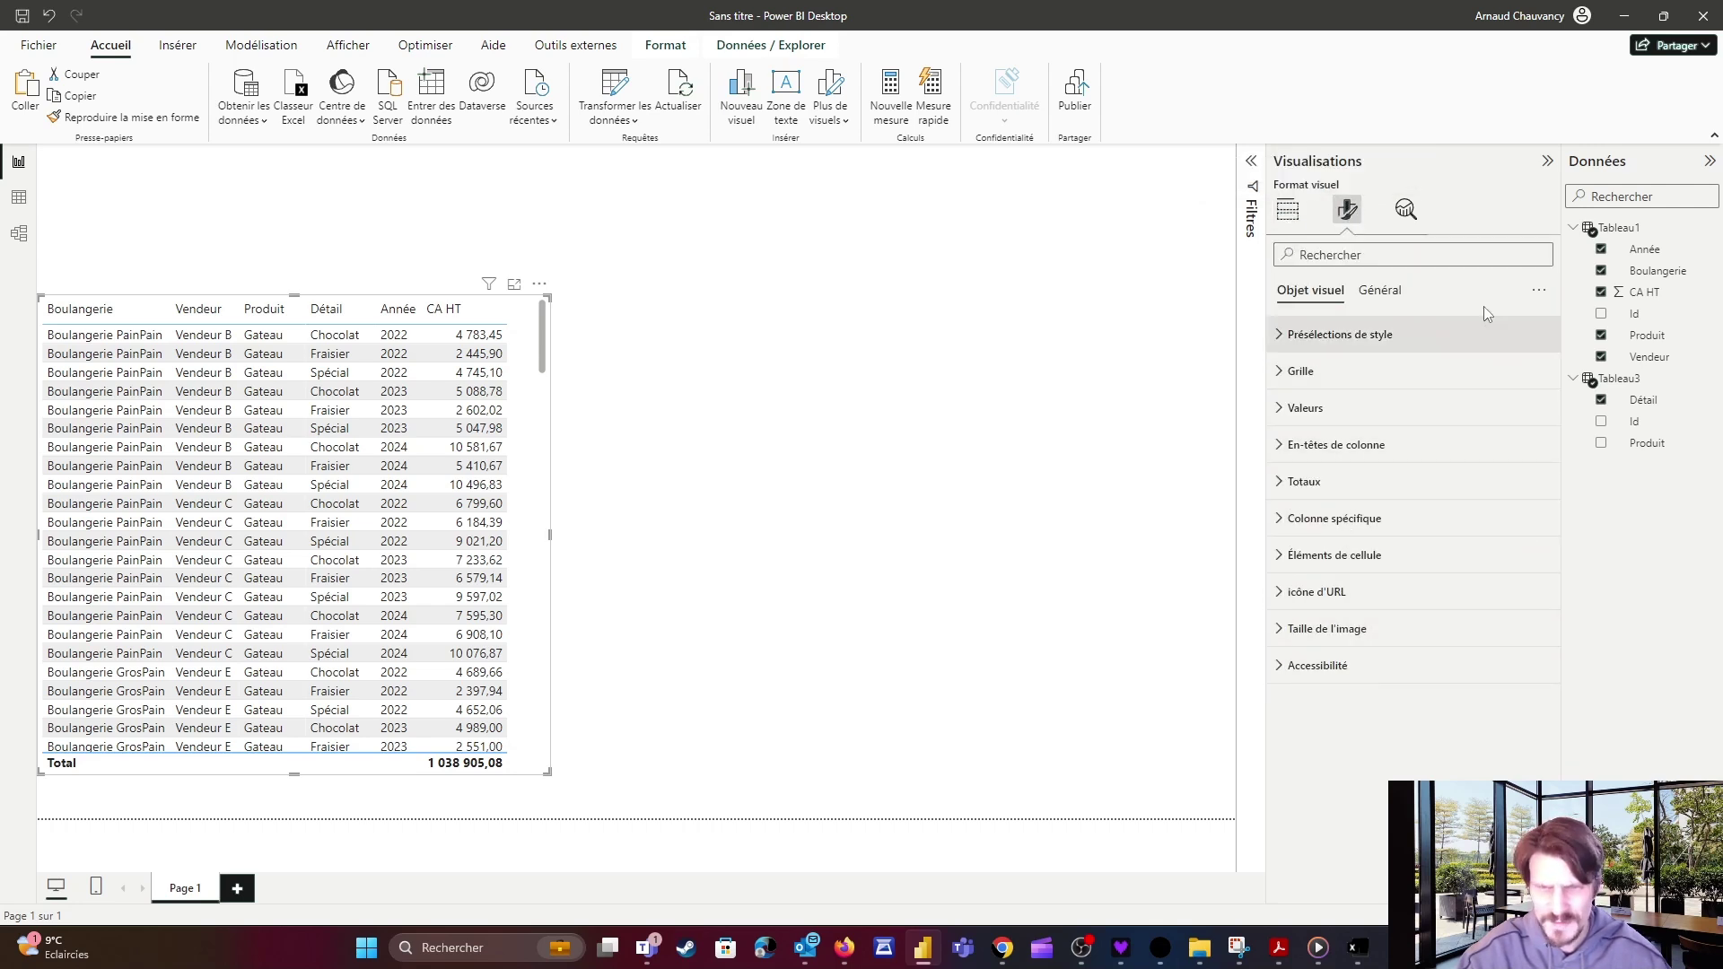
left_click(1370, 257)
type("titre")
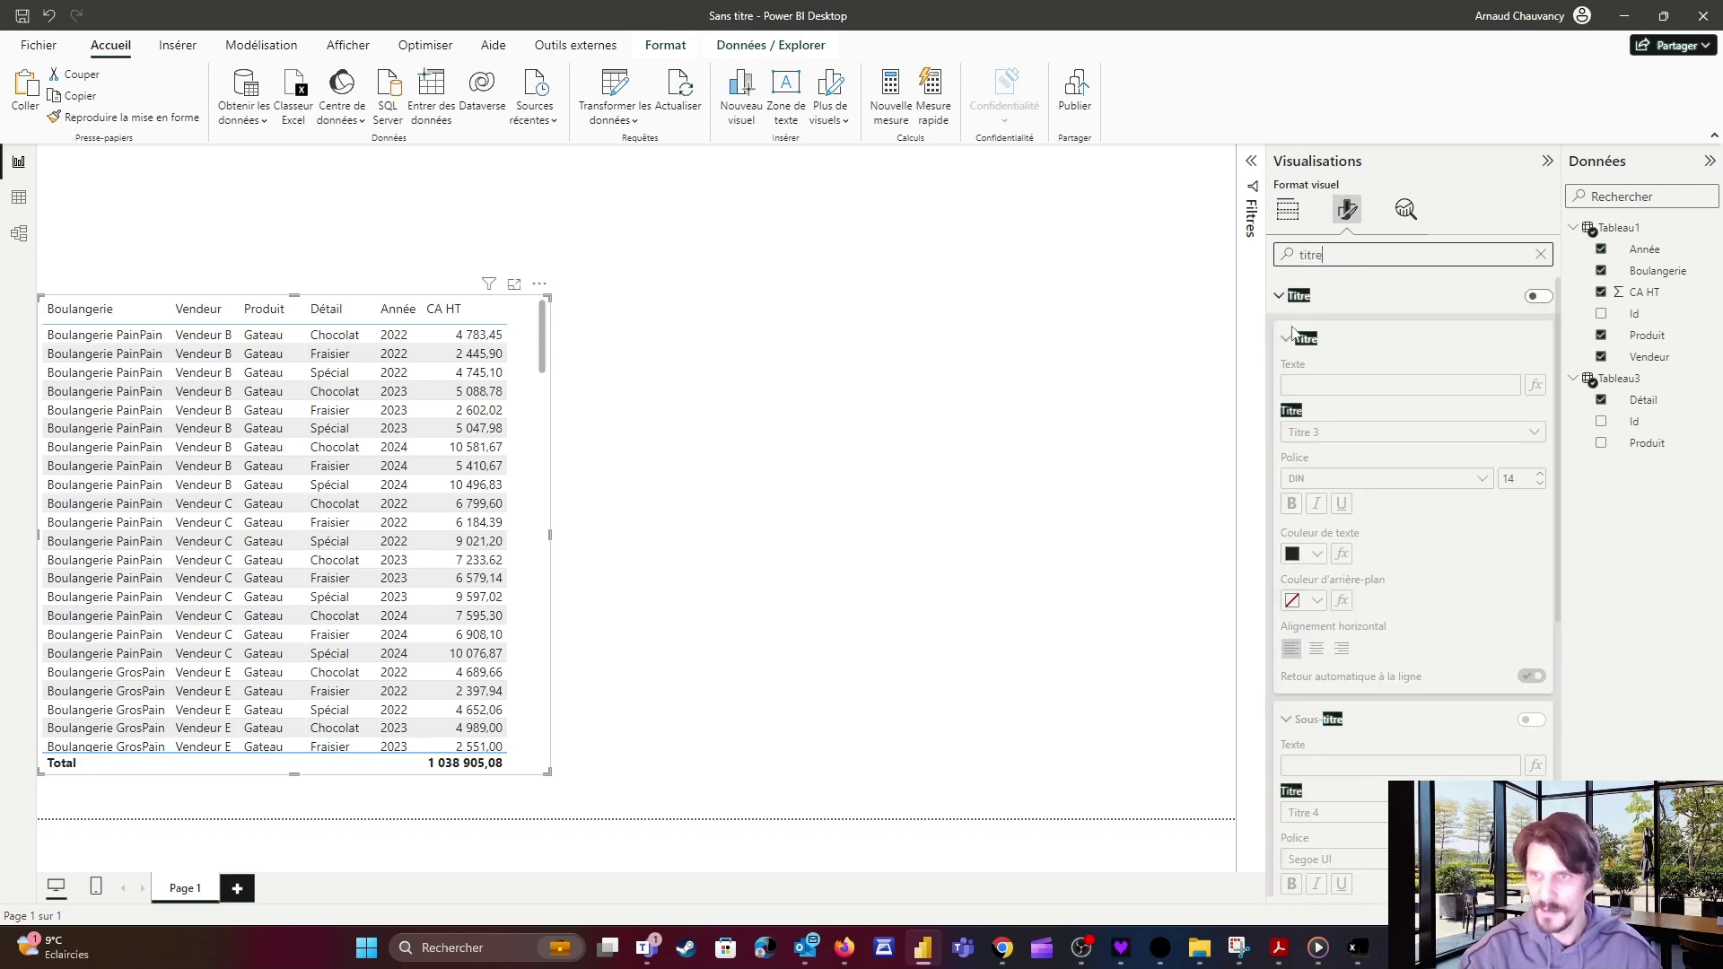
left_click(1538, 296)
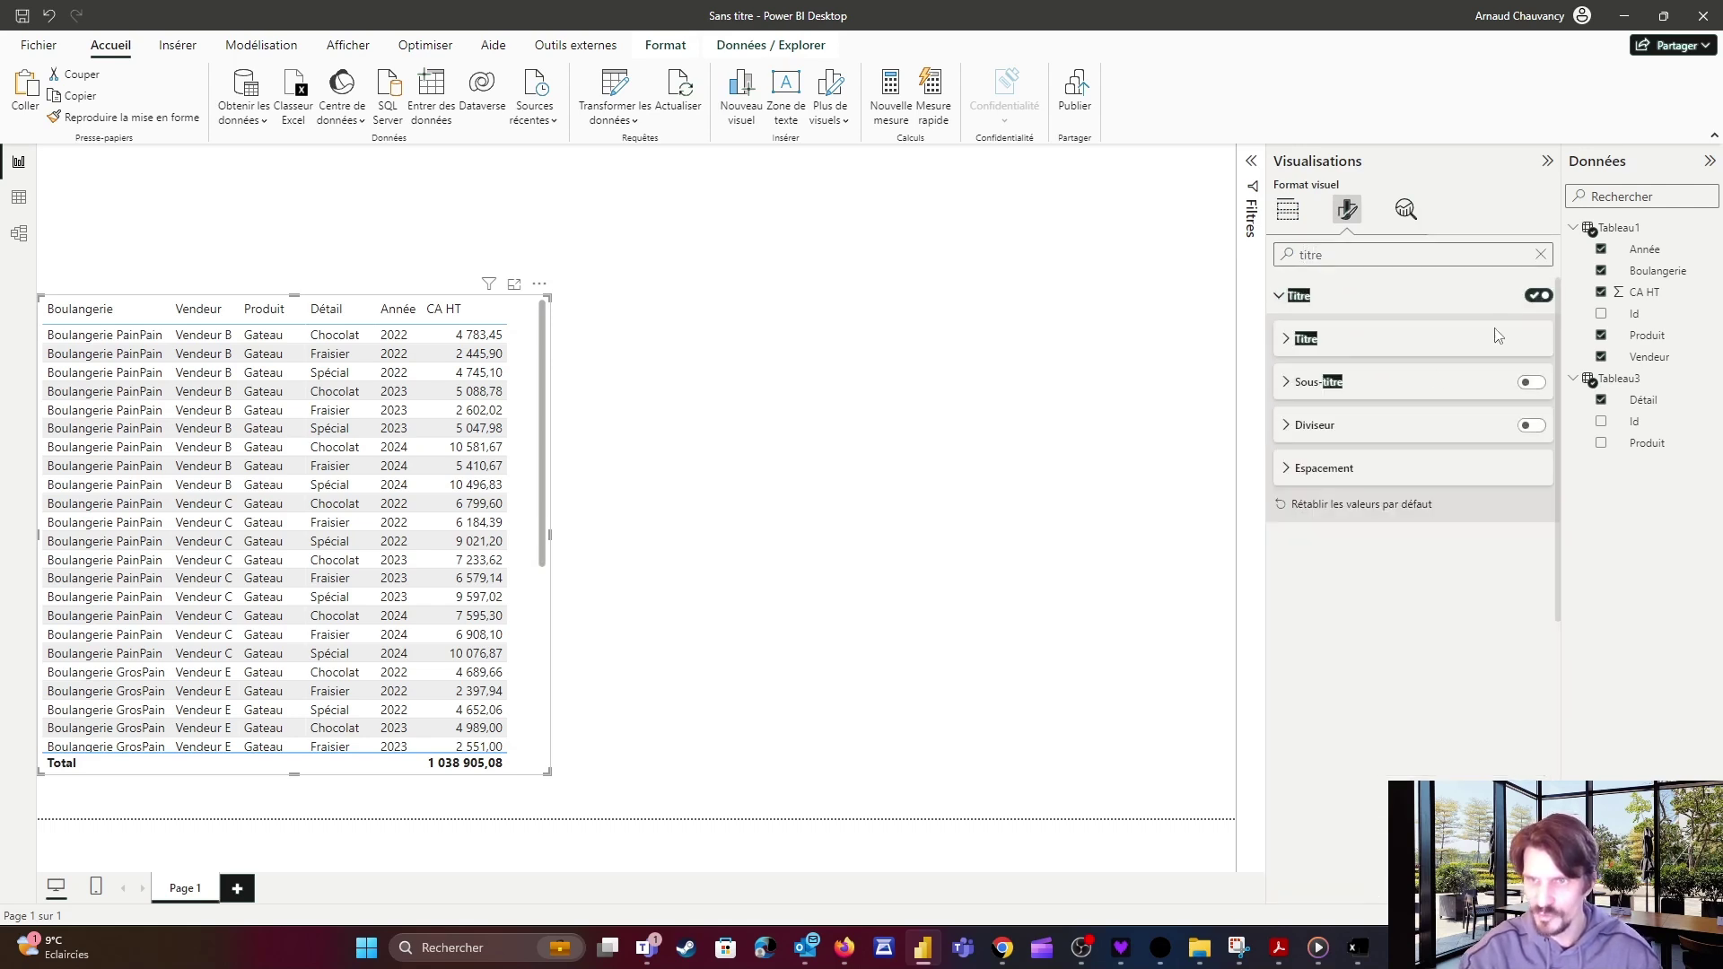
left_click(1301, 339)
left_click(1329, 386)
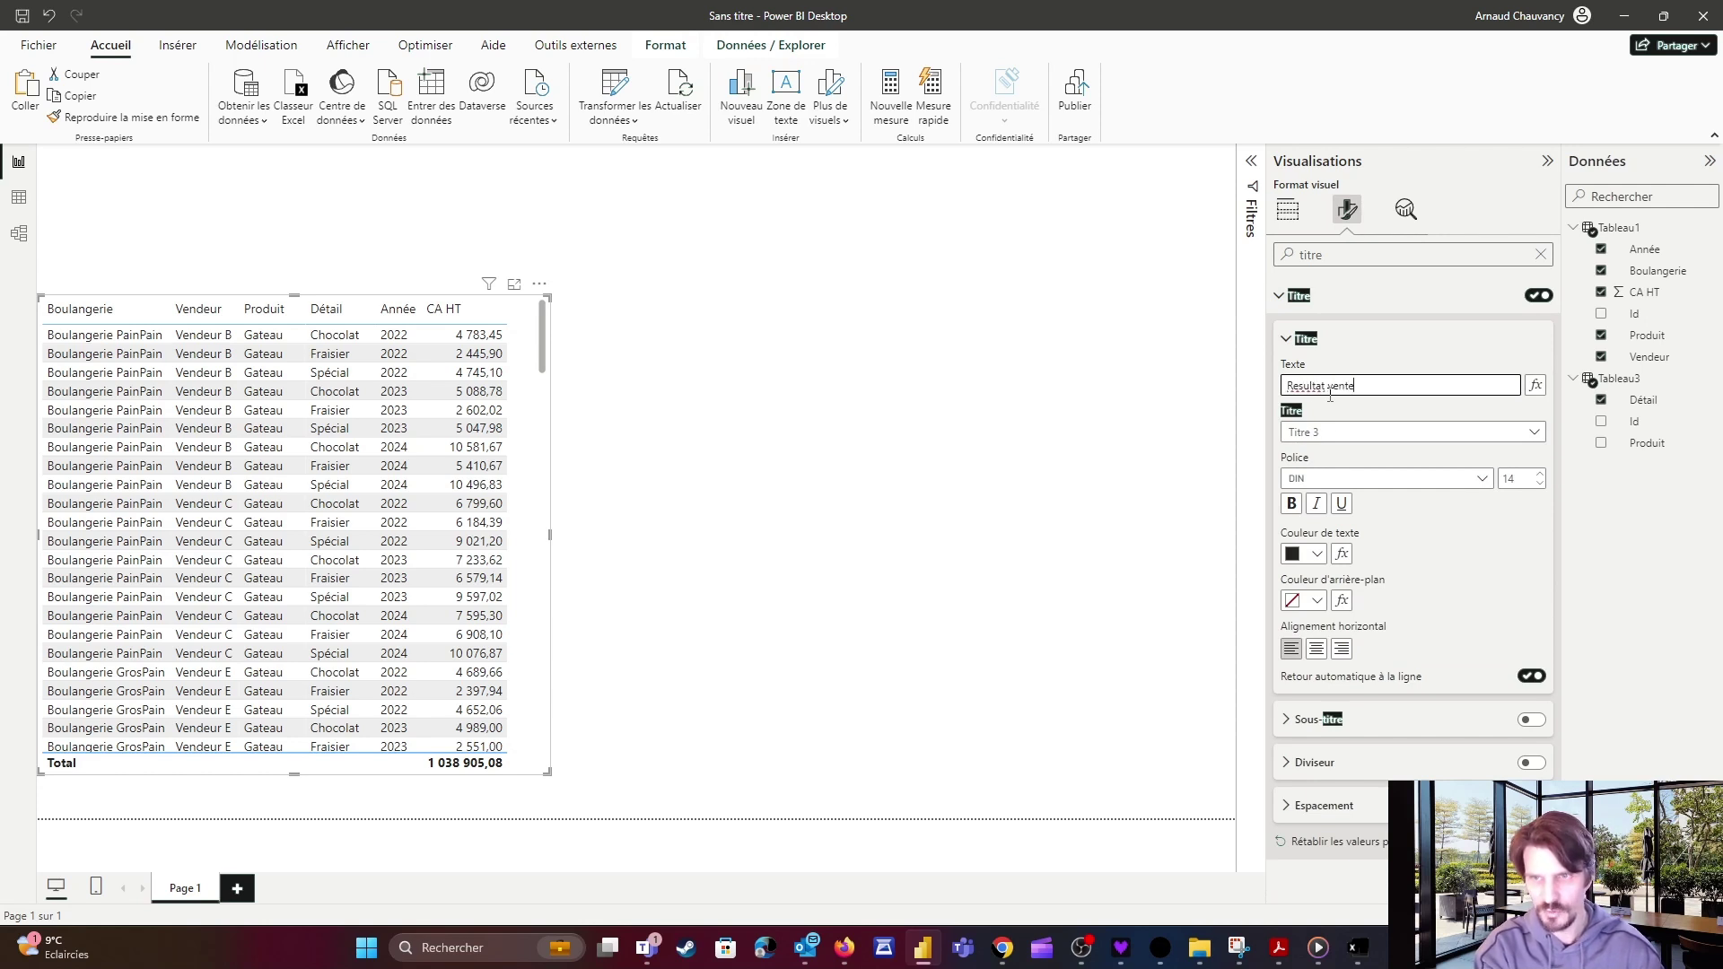
type("Resultat vente")
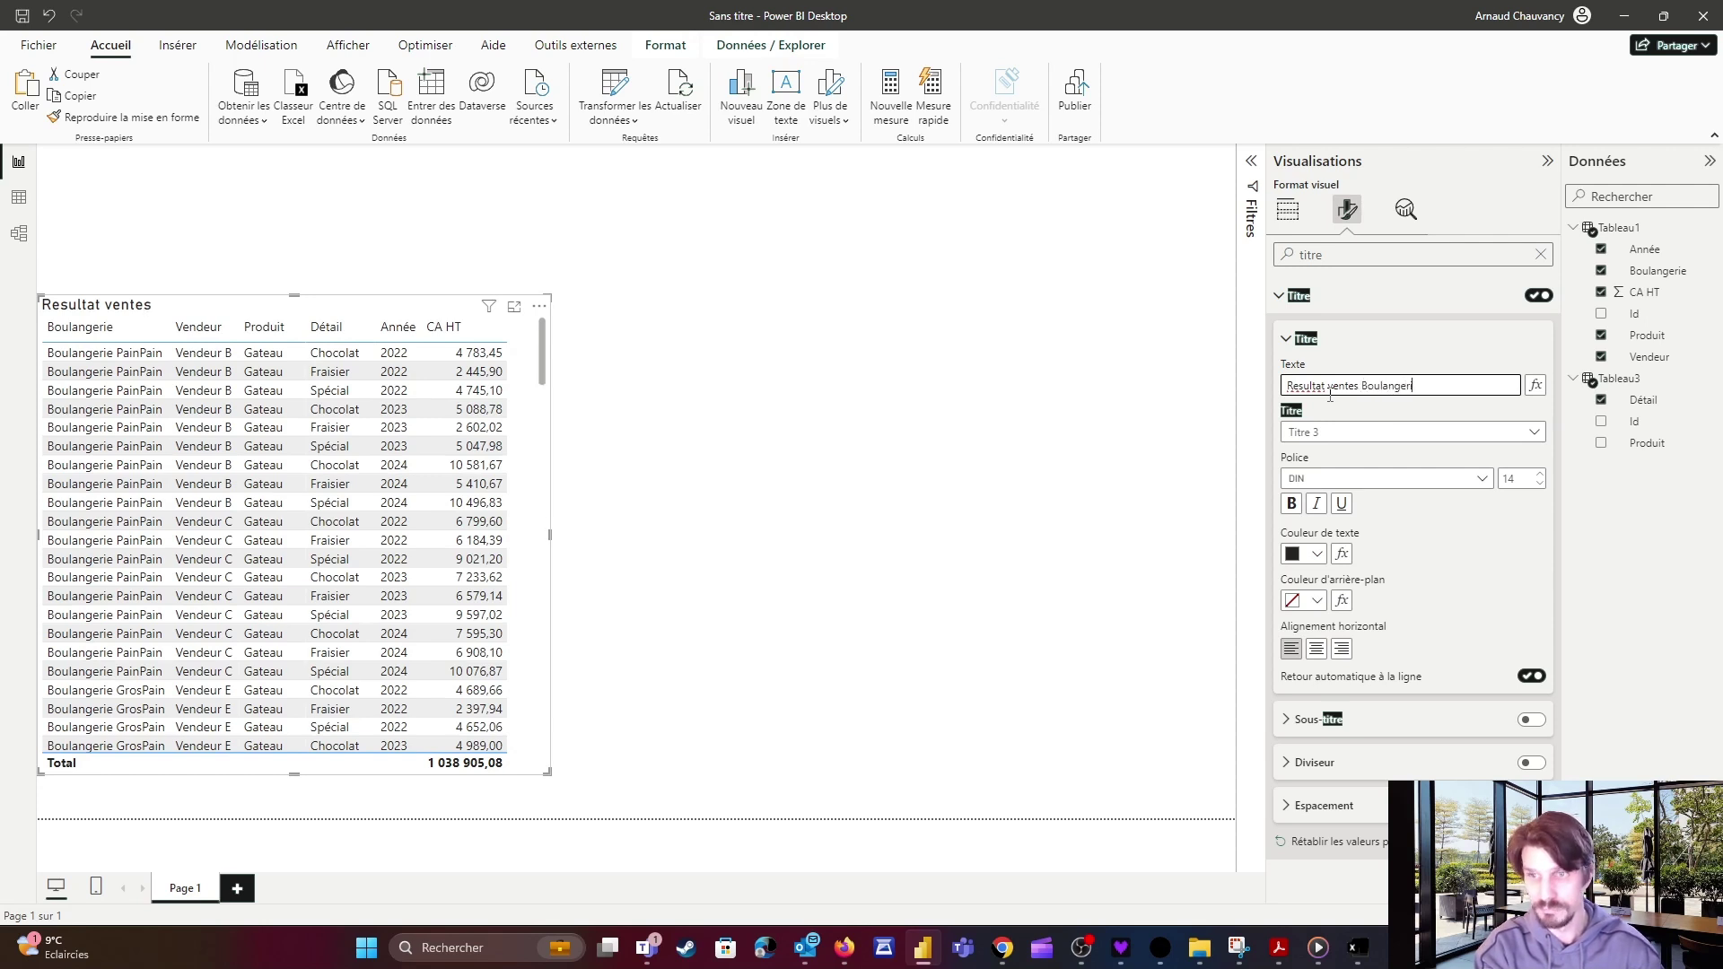
left_click(1414, 536)
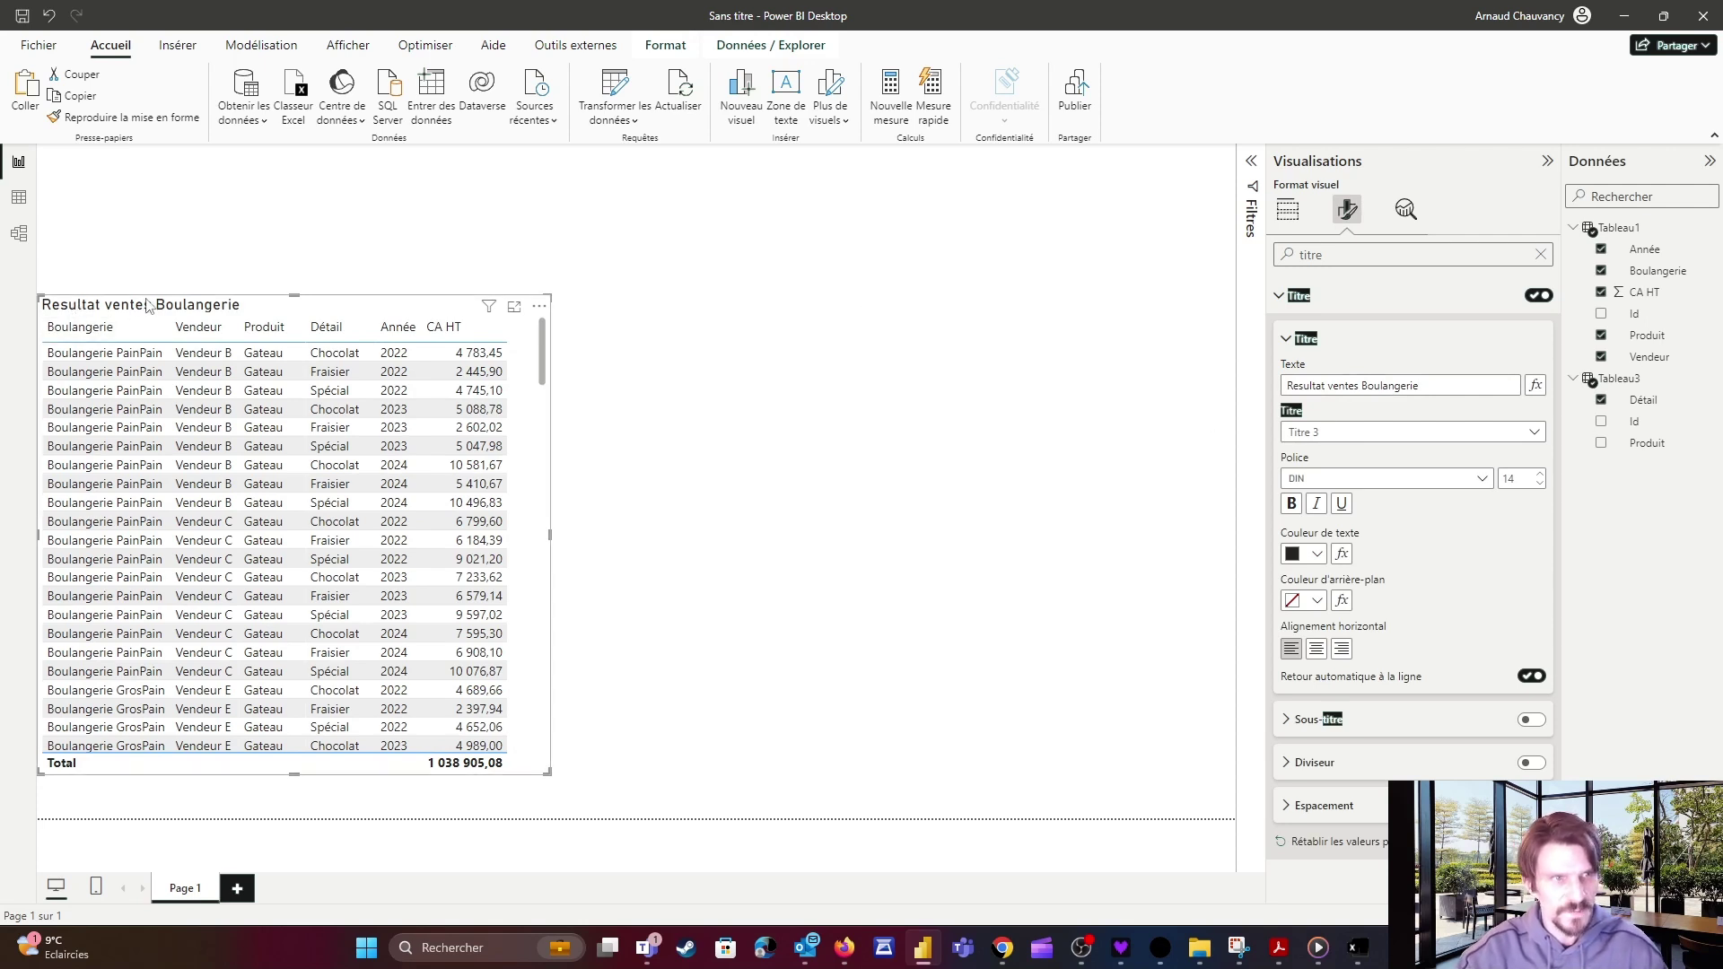
Format the table visual's title as centred white text on a dark blue background, and narrow the visual slightly.
left_click(1317, 554)
left_click(1303, 616)
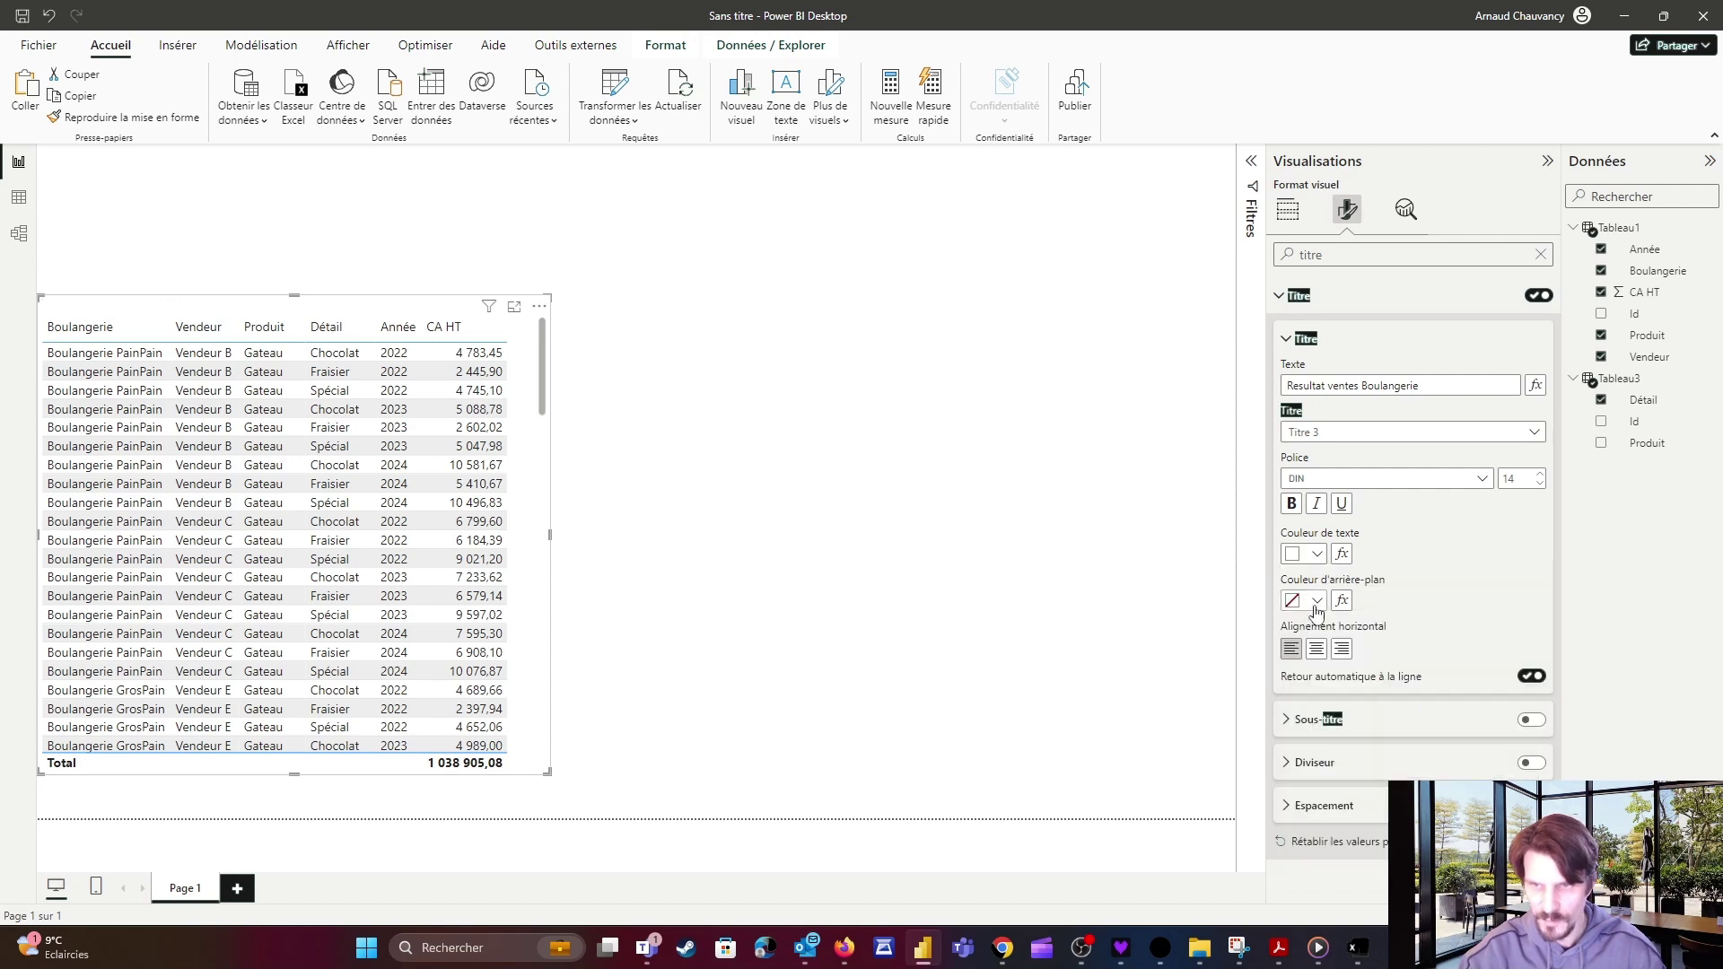
left_click(1308, 605)
left_click(1379, 480)
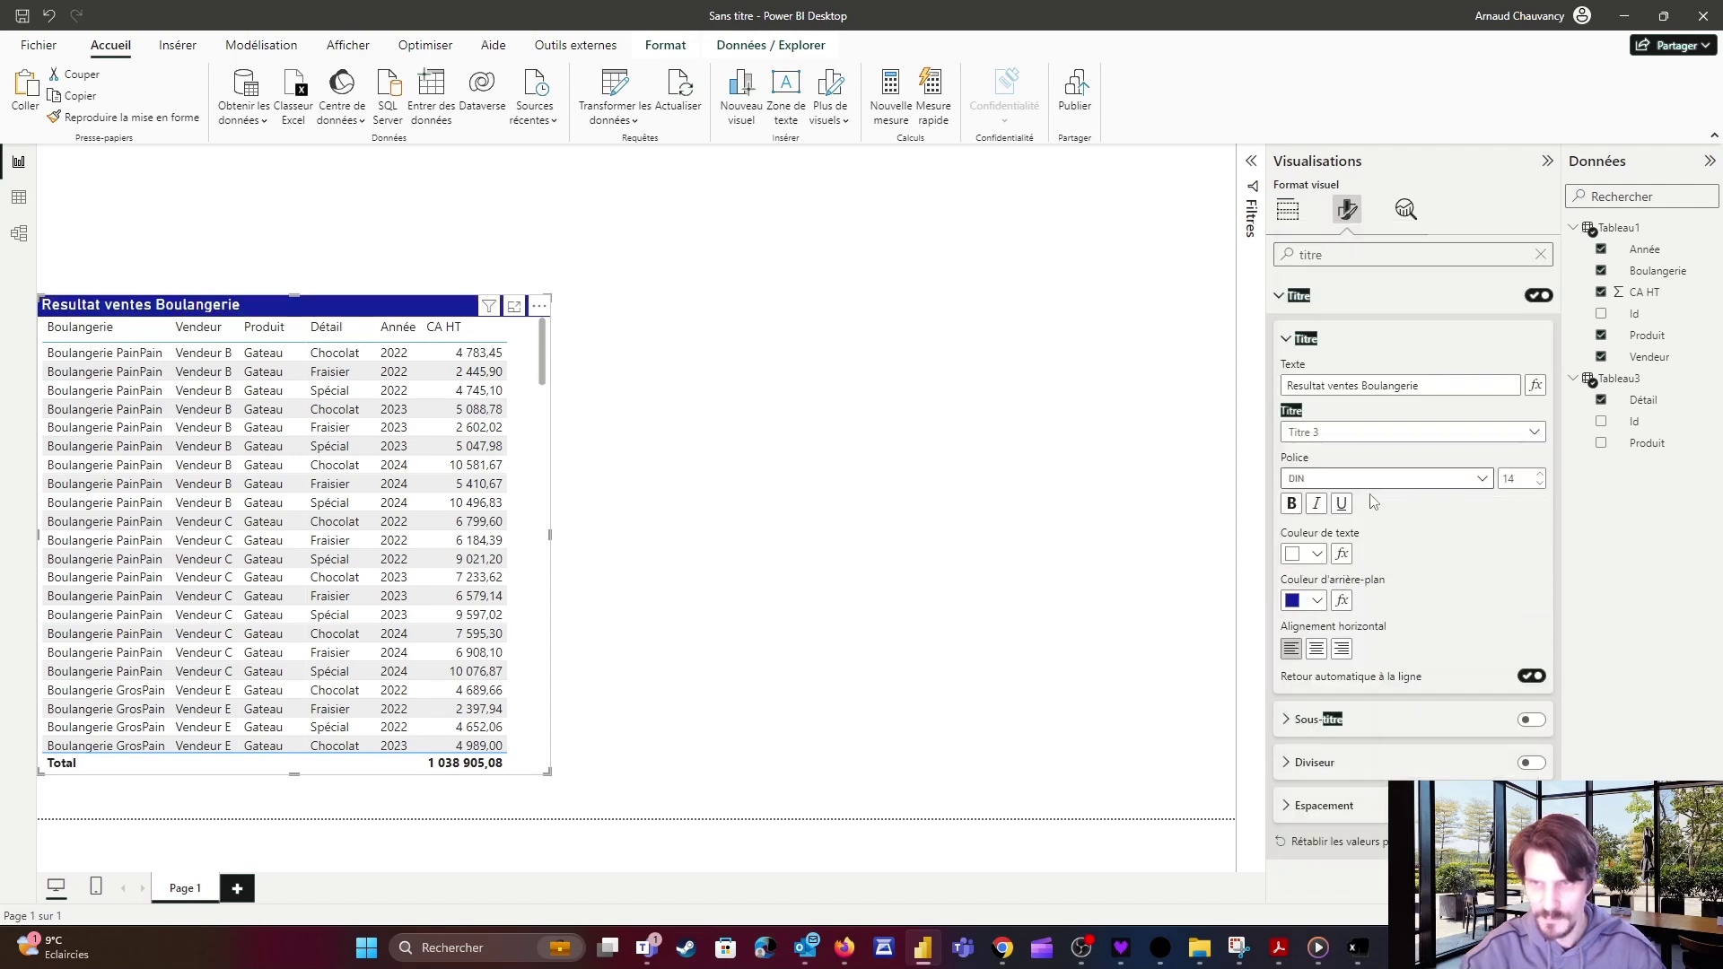
left_click(1315, 648)
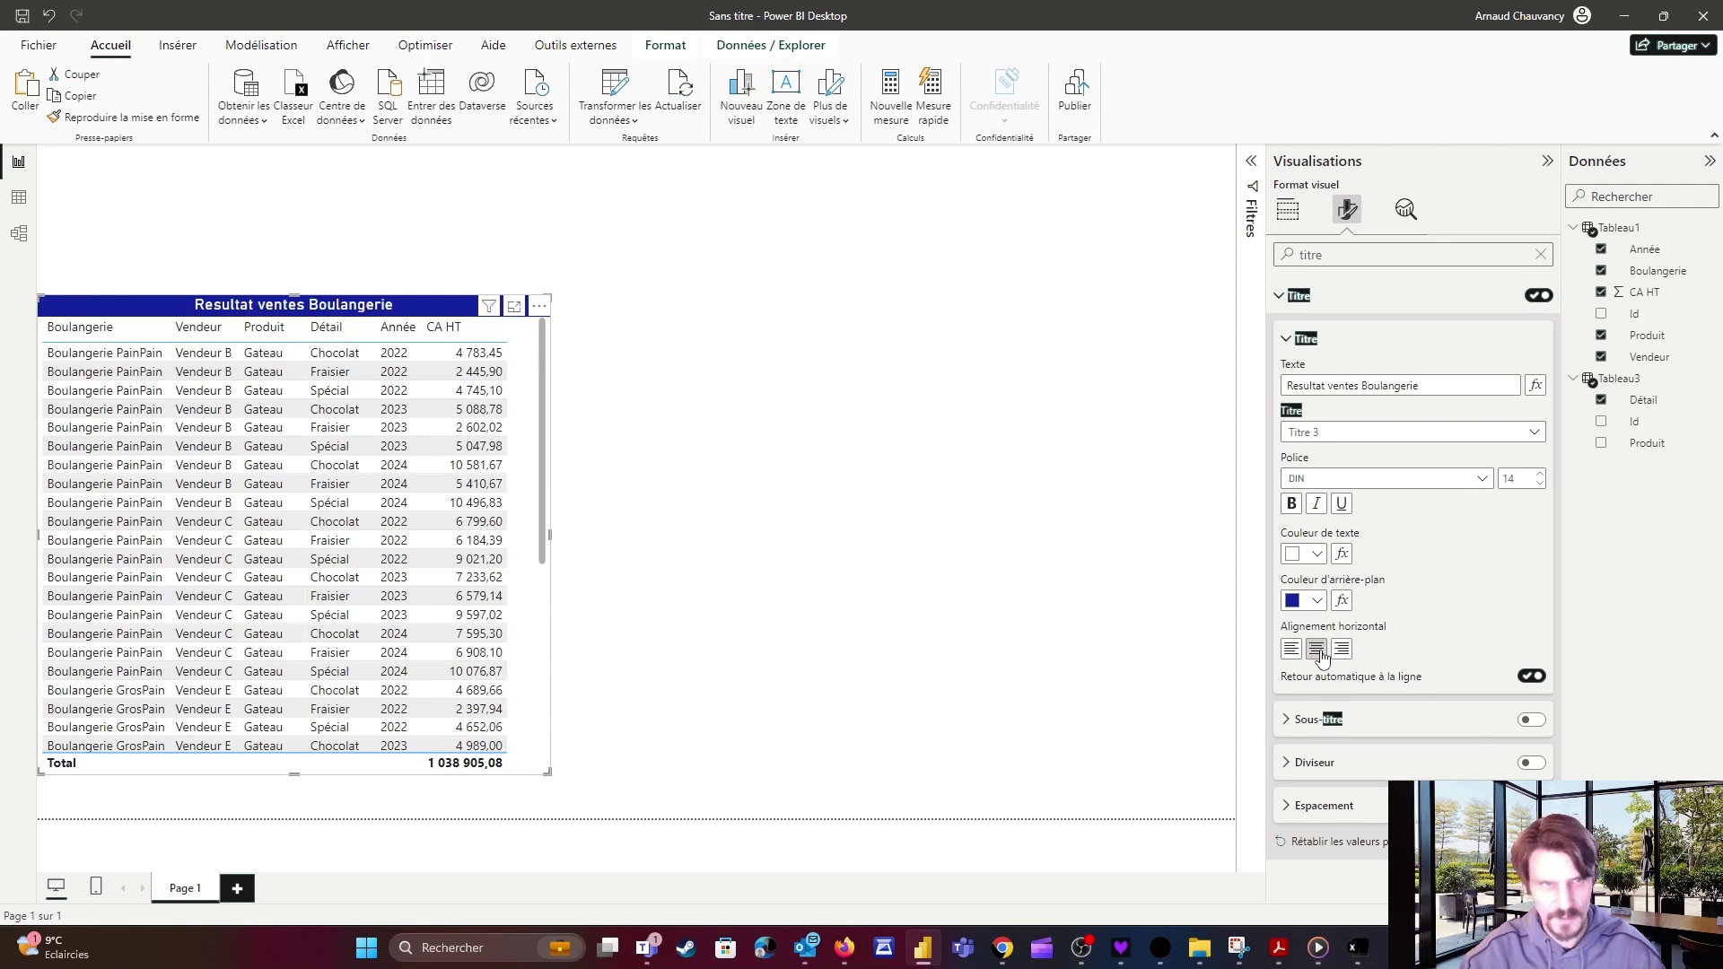
left_click_drag(549, 534, 544, 534)
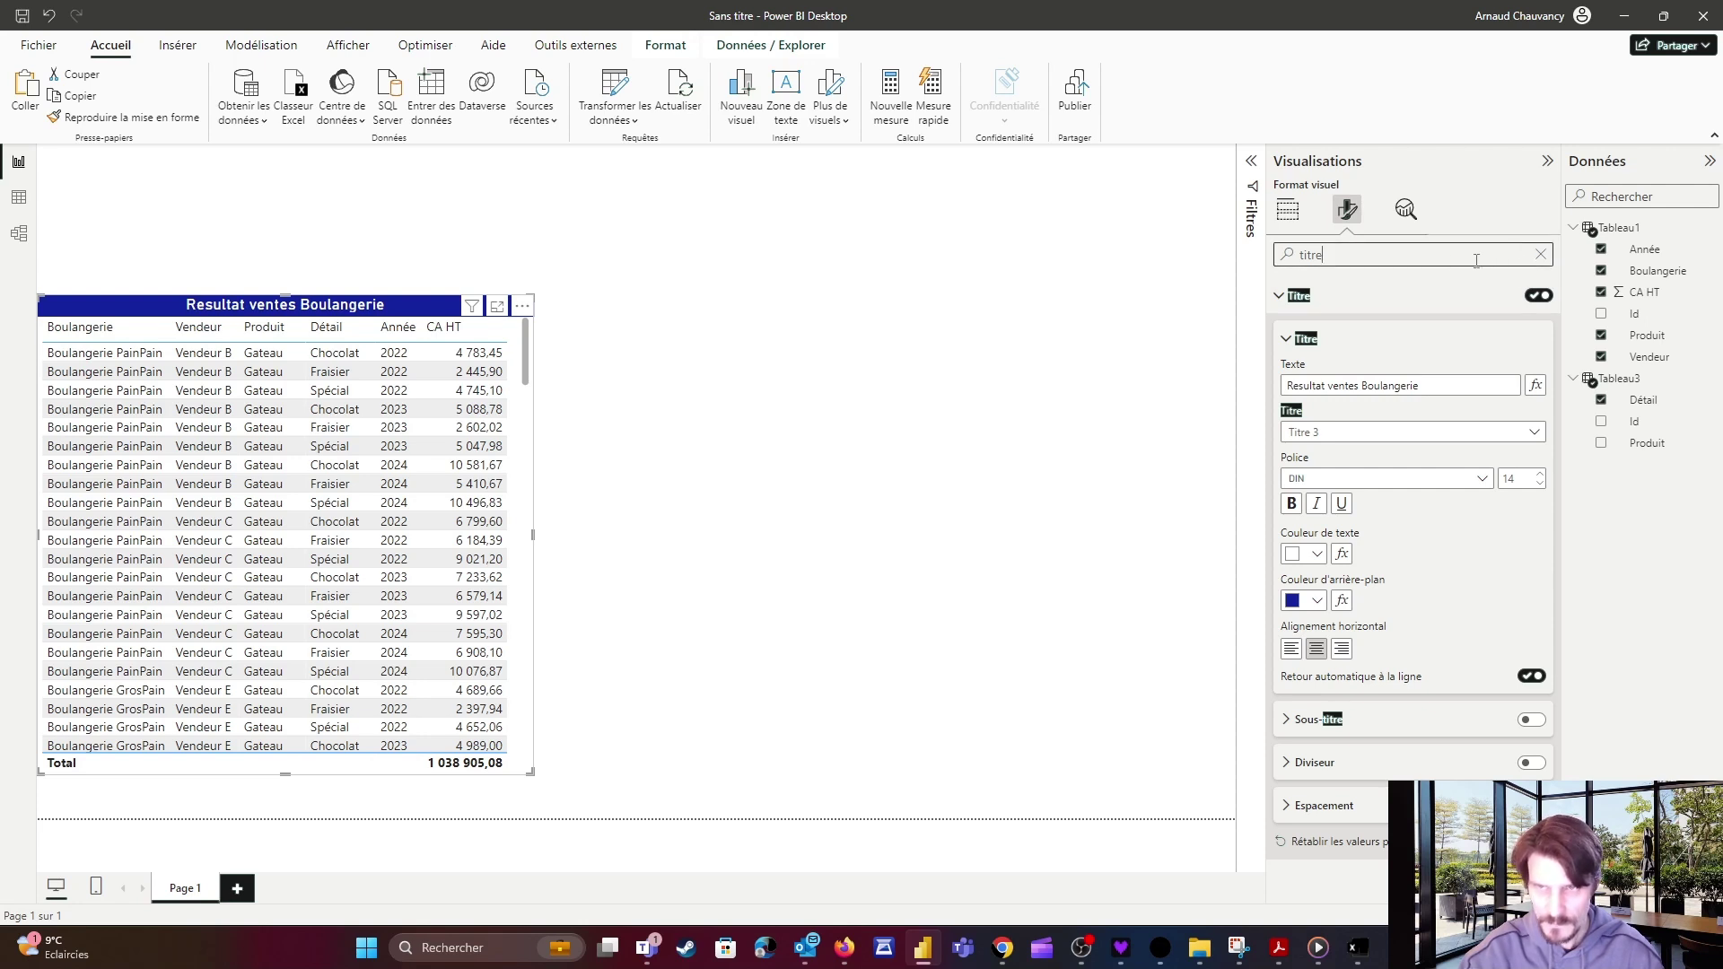
Set the font size of the table's values to 8, and resize the visual narrower and down to the page's lower edge.
left_click(1540, 256)
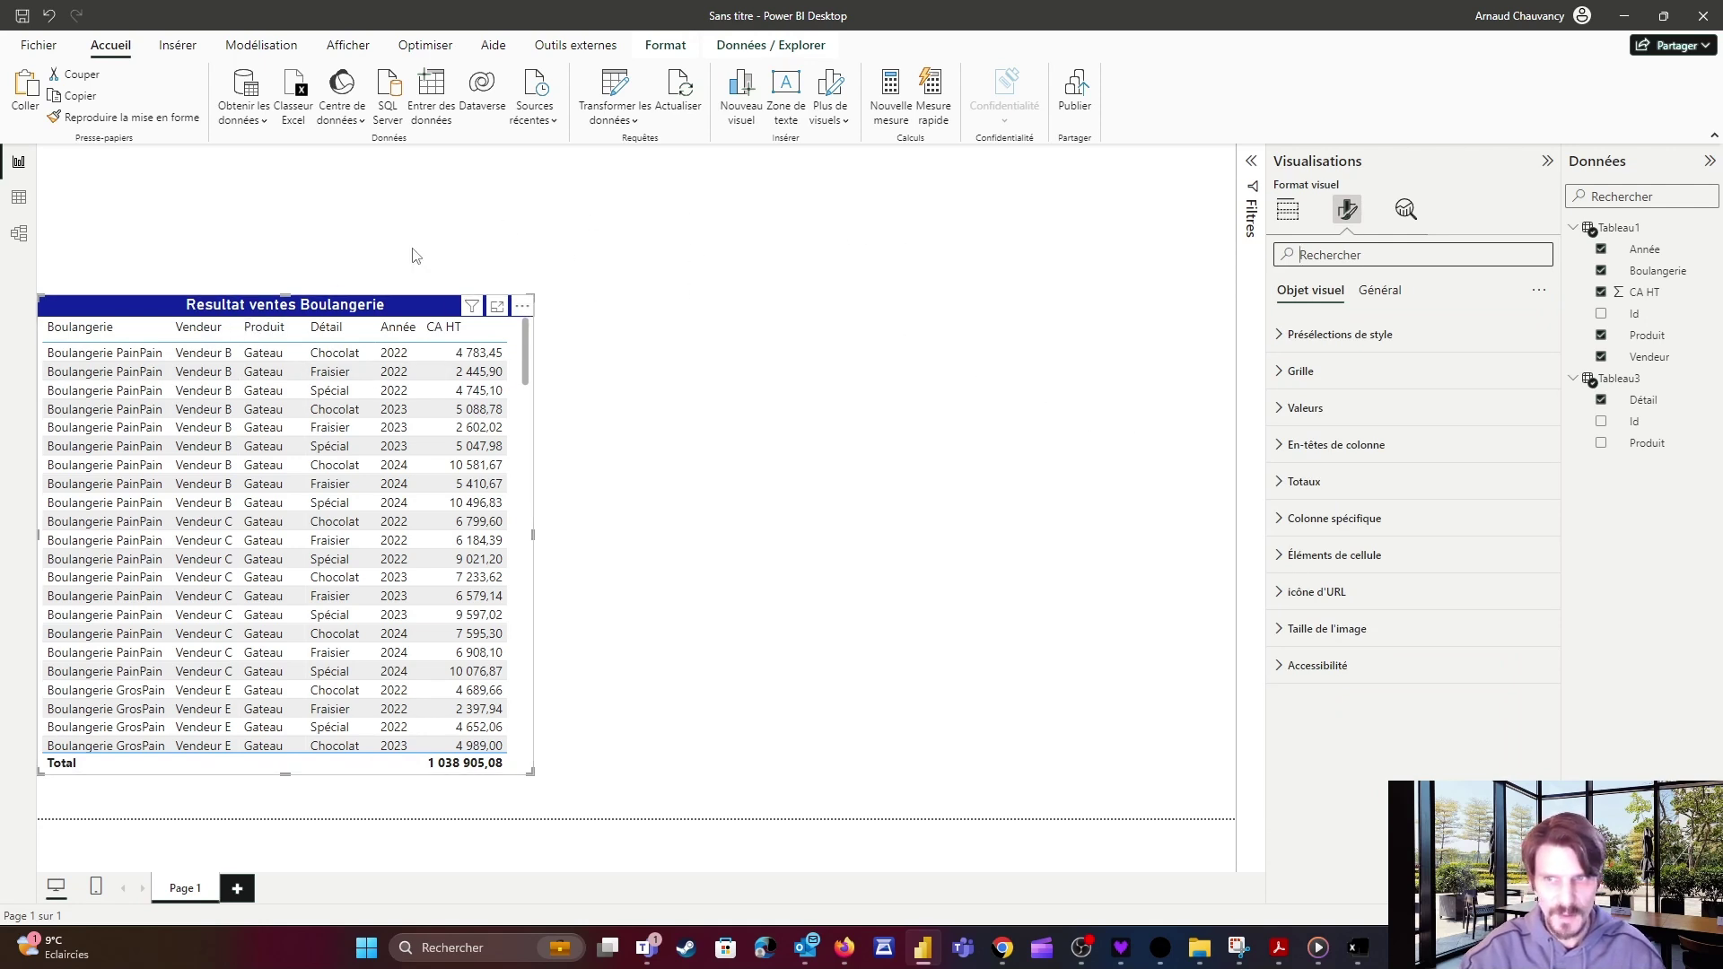
left_click(1281, 410)
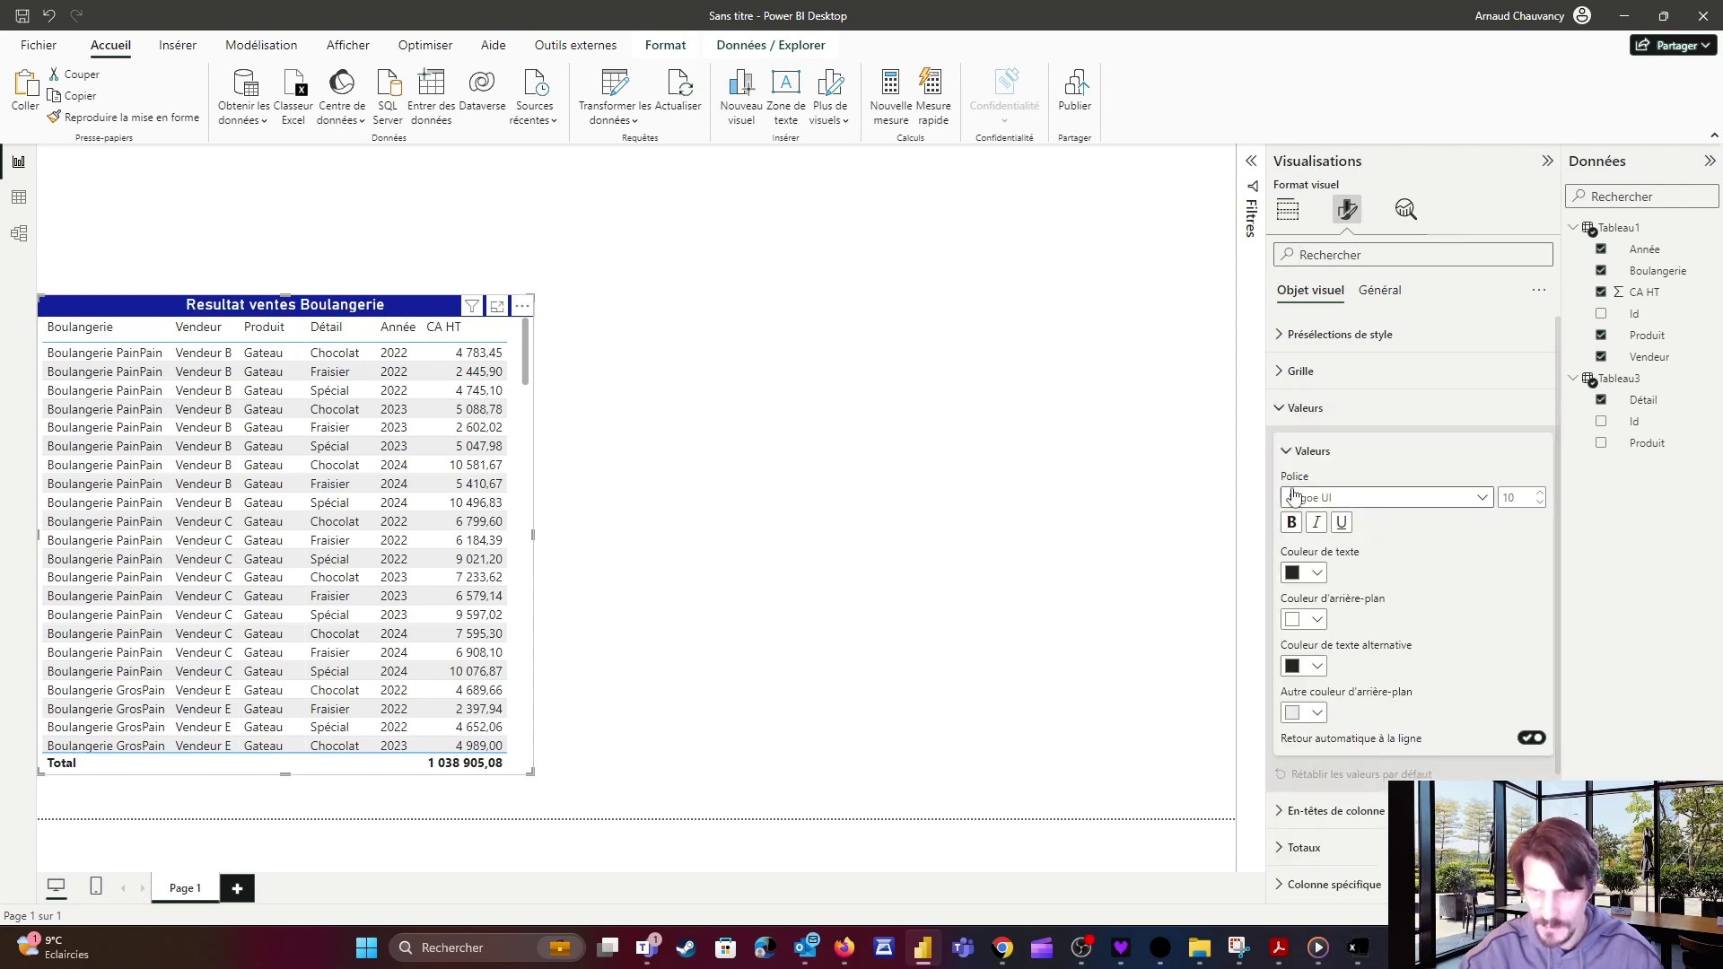
left_click(1539, 502)
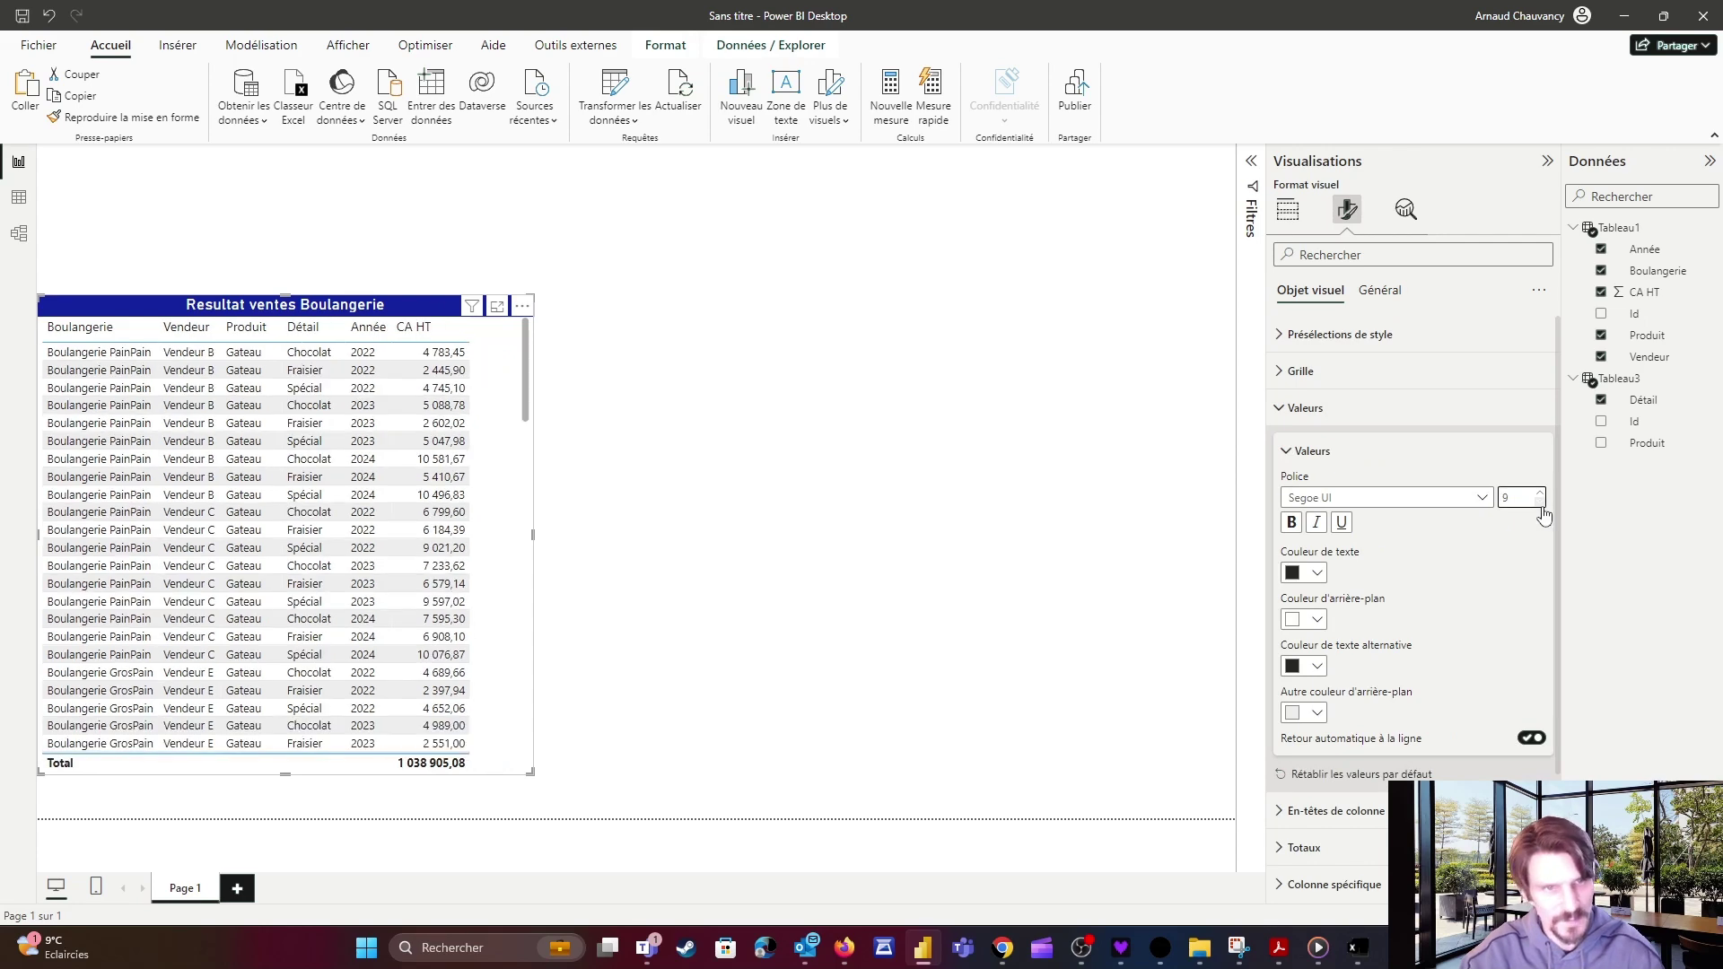
left_click(1539, 502)
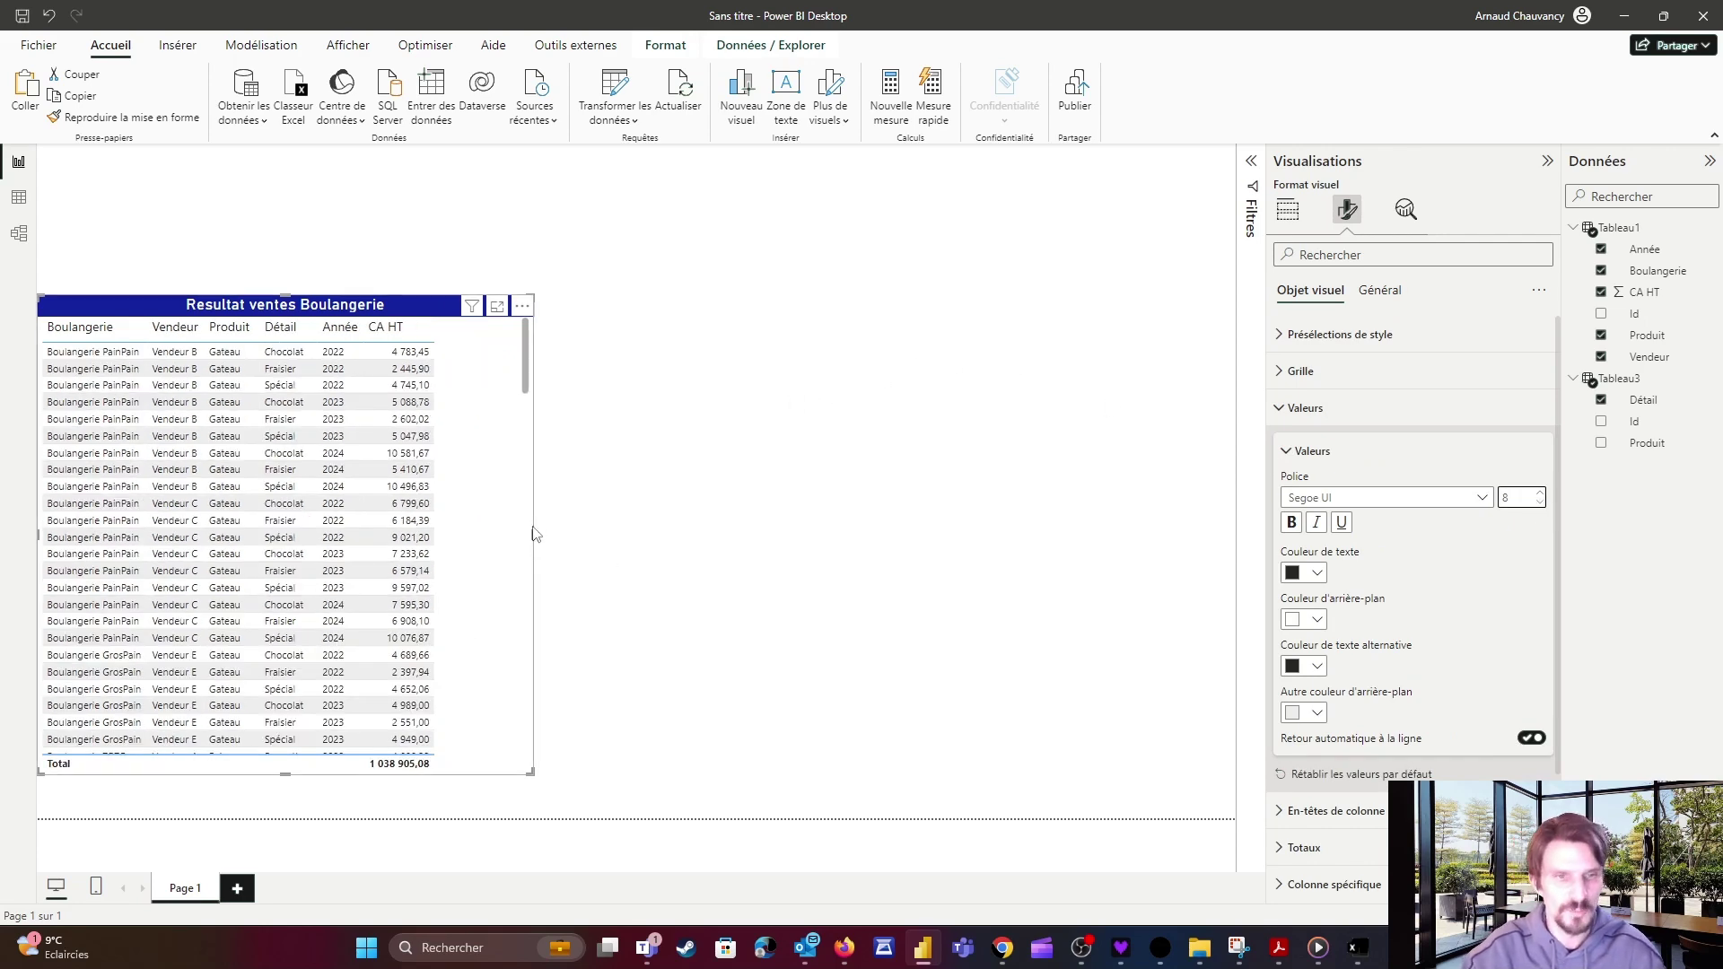
left_click_drag(532, 533, 482, 534)
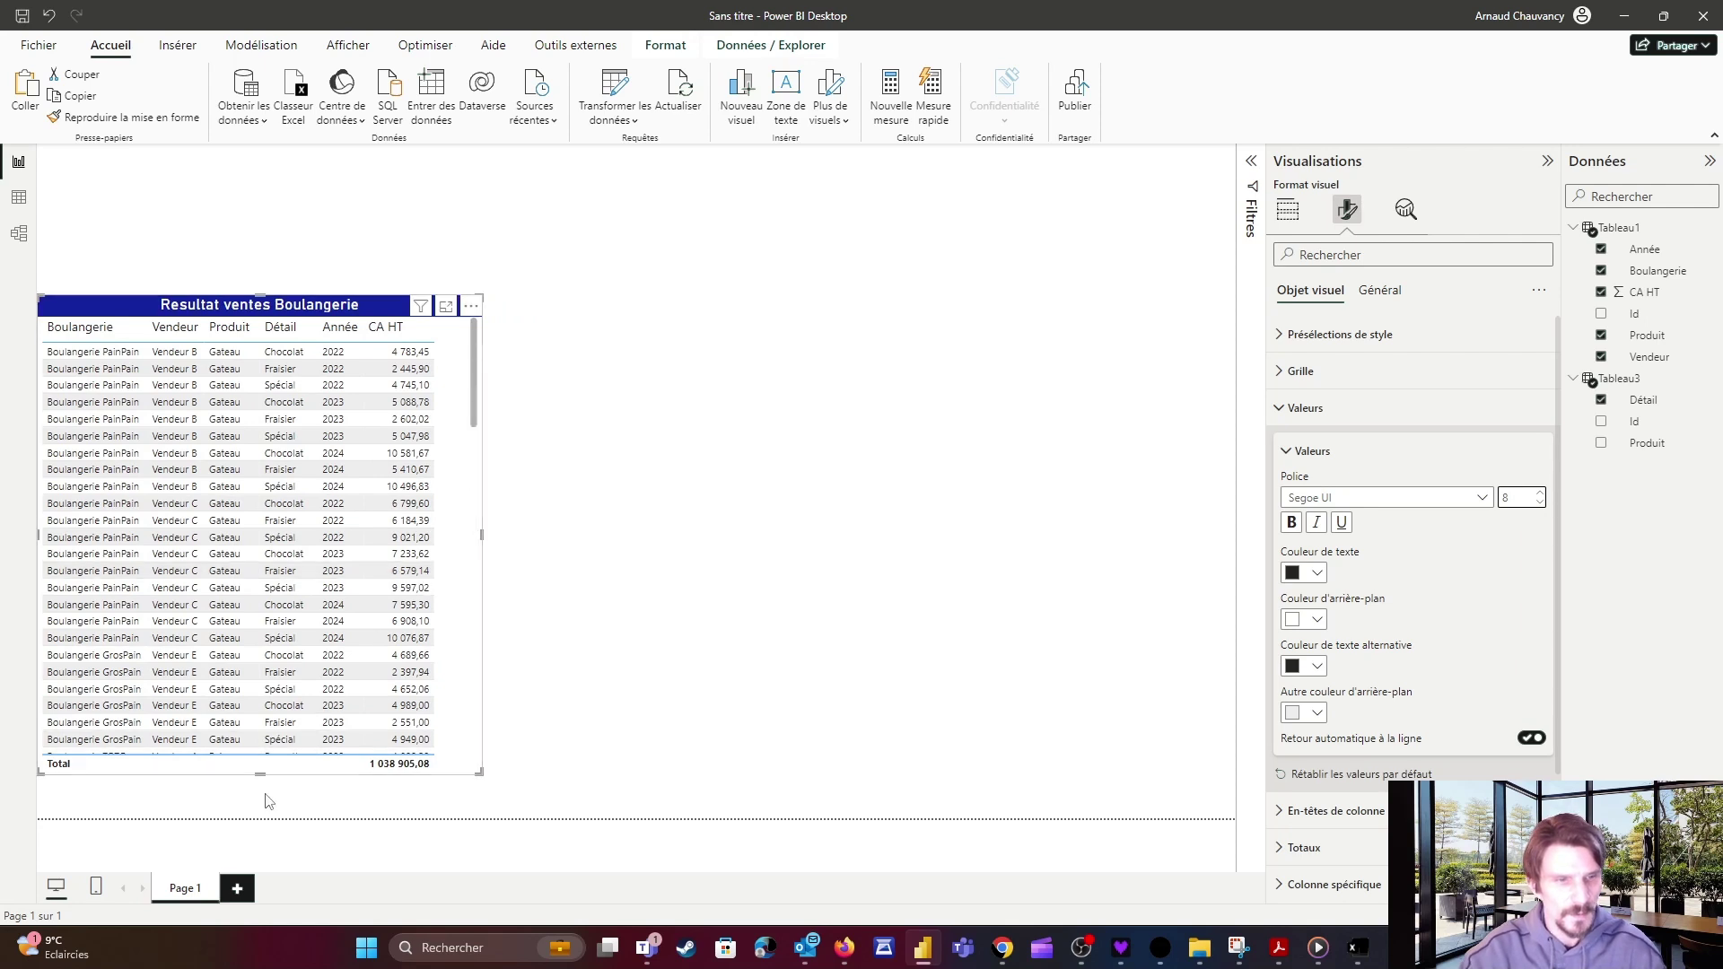
left_click_drag(260, 773, 260, 816)
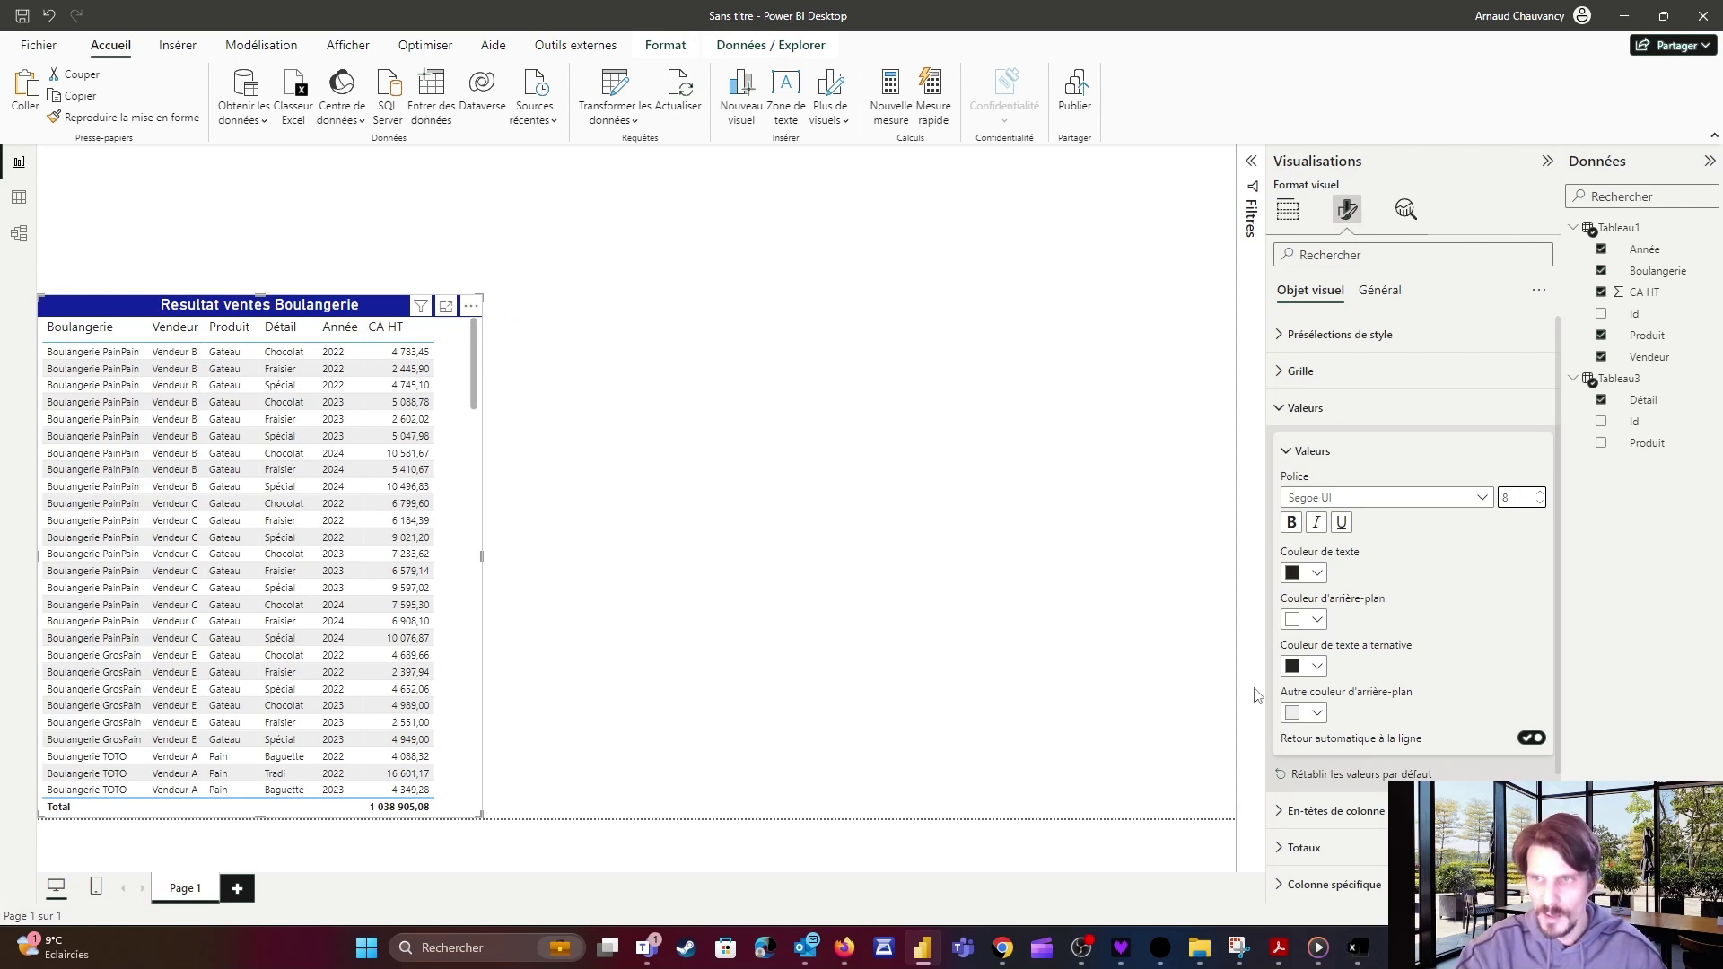
Create a new measure in Tableau1 with the formula sum(Tableau1[CA HT]).
left_click(1620, 229)
right_click(1618, 224)
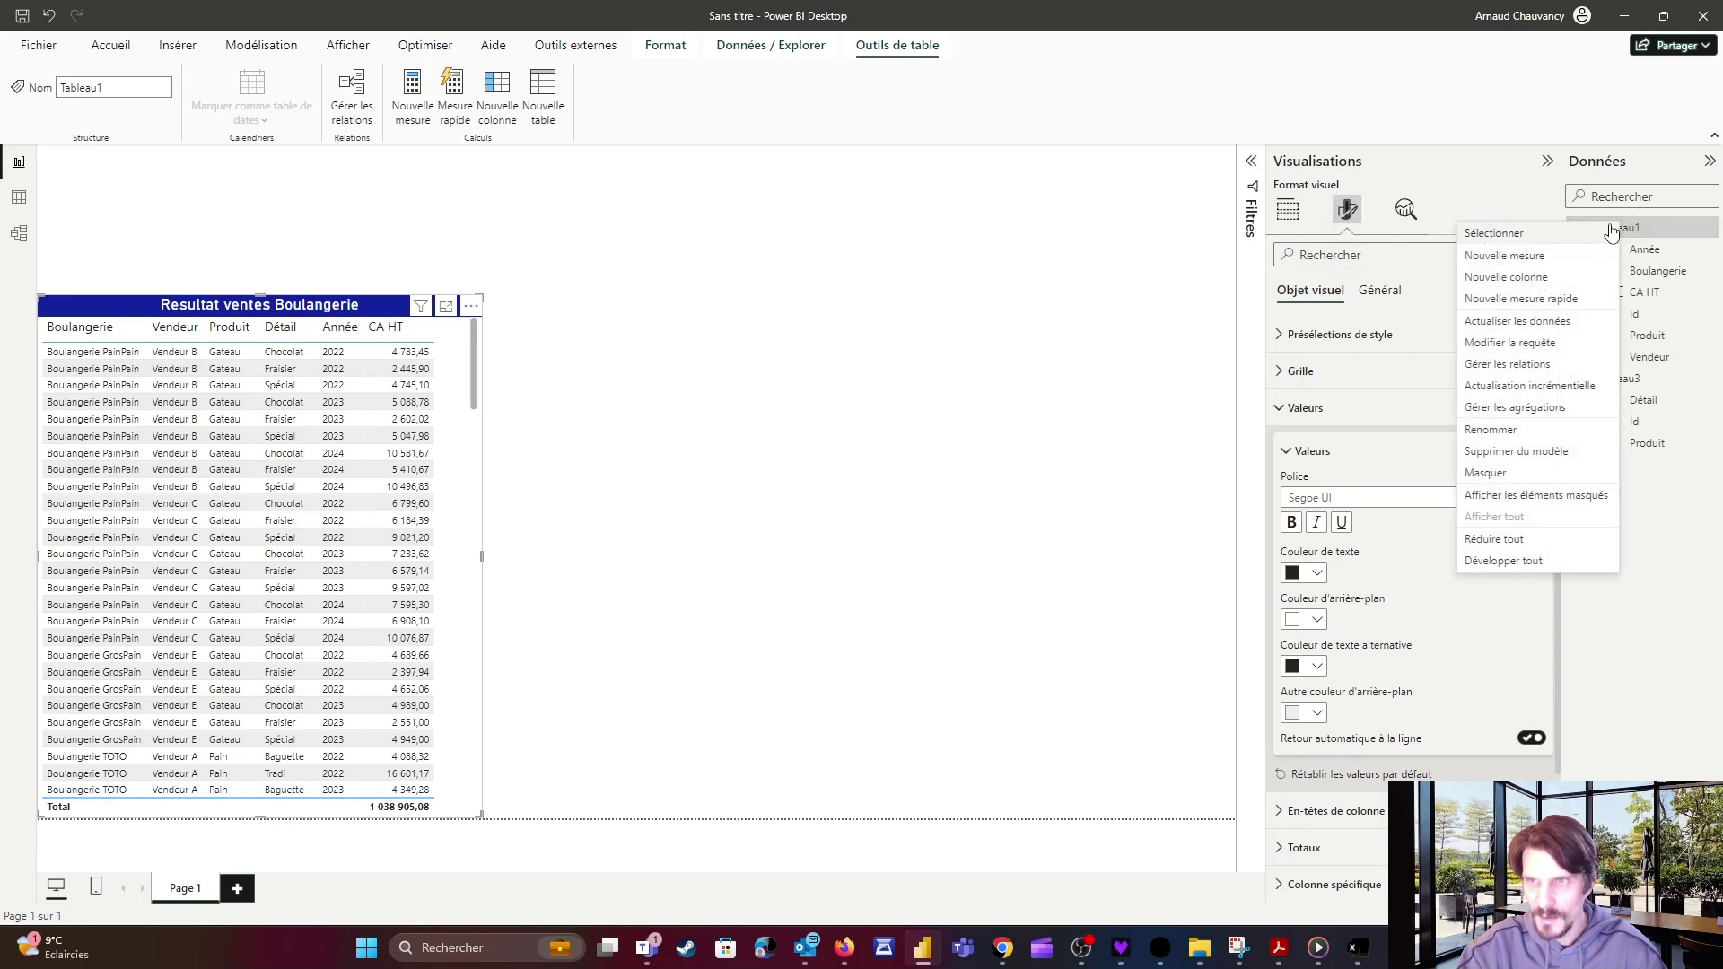
left_click(1506, 259)
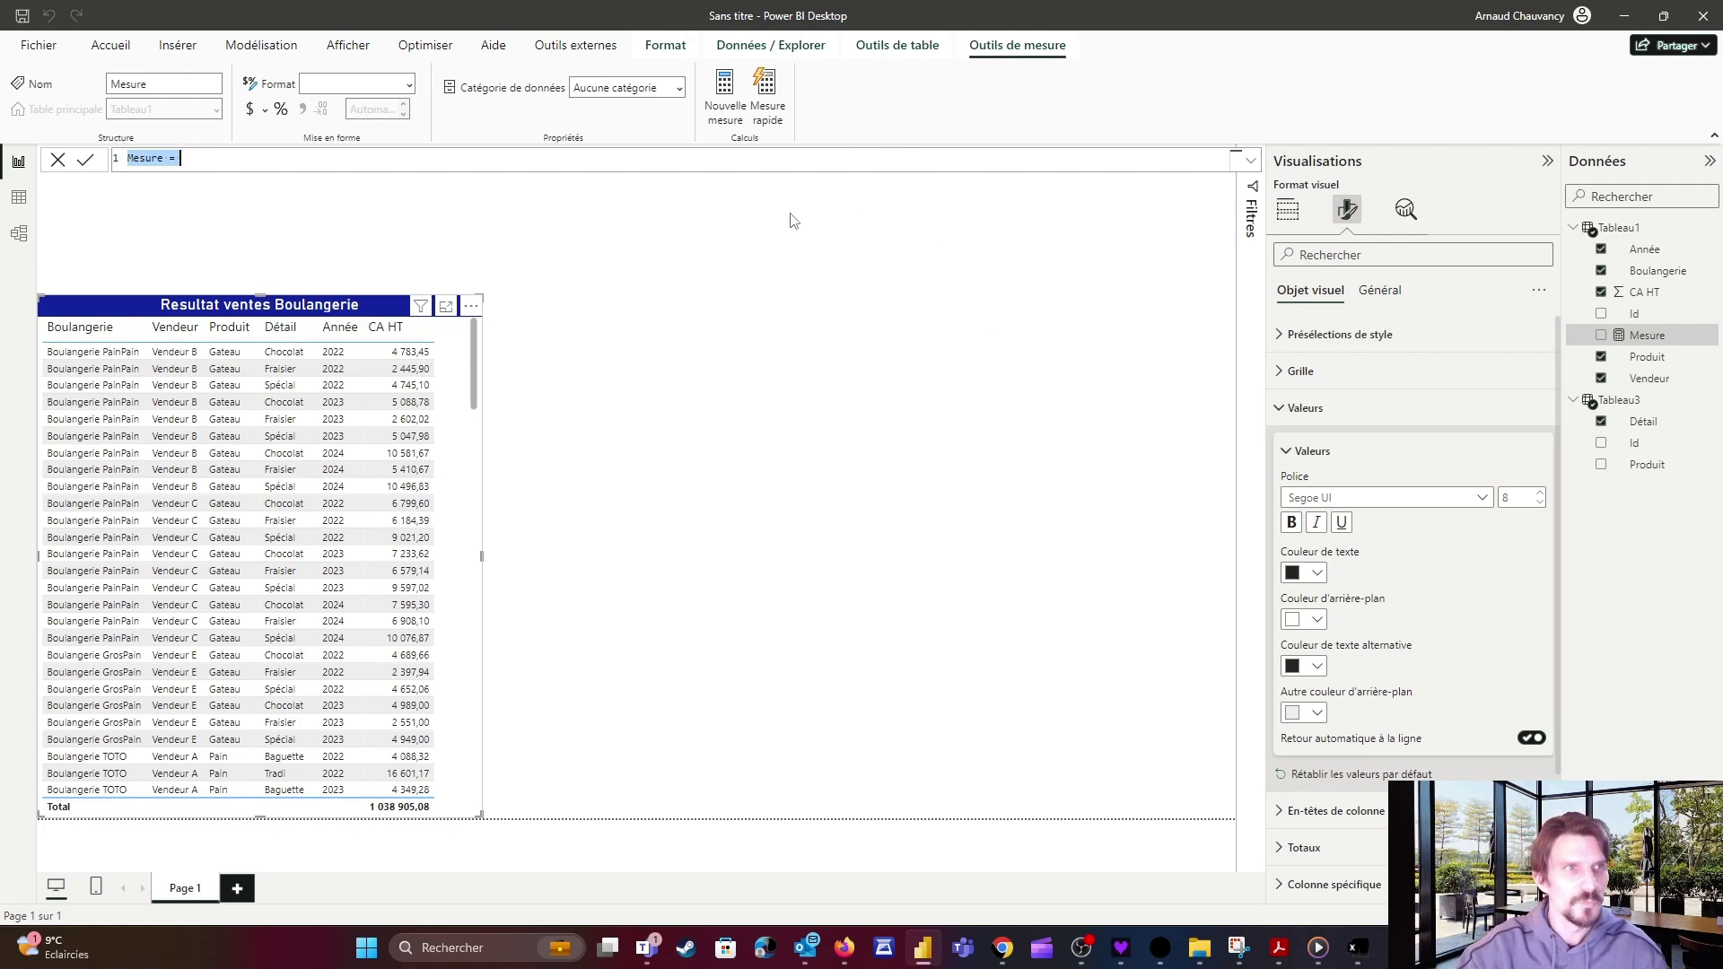
left_click(1249, 161)
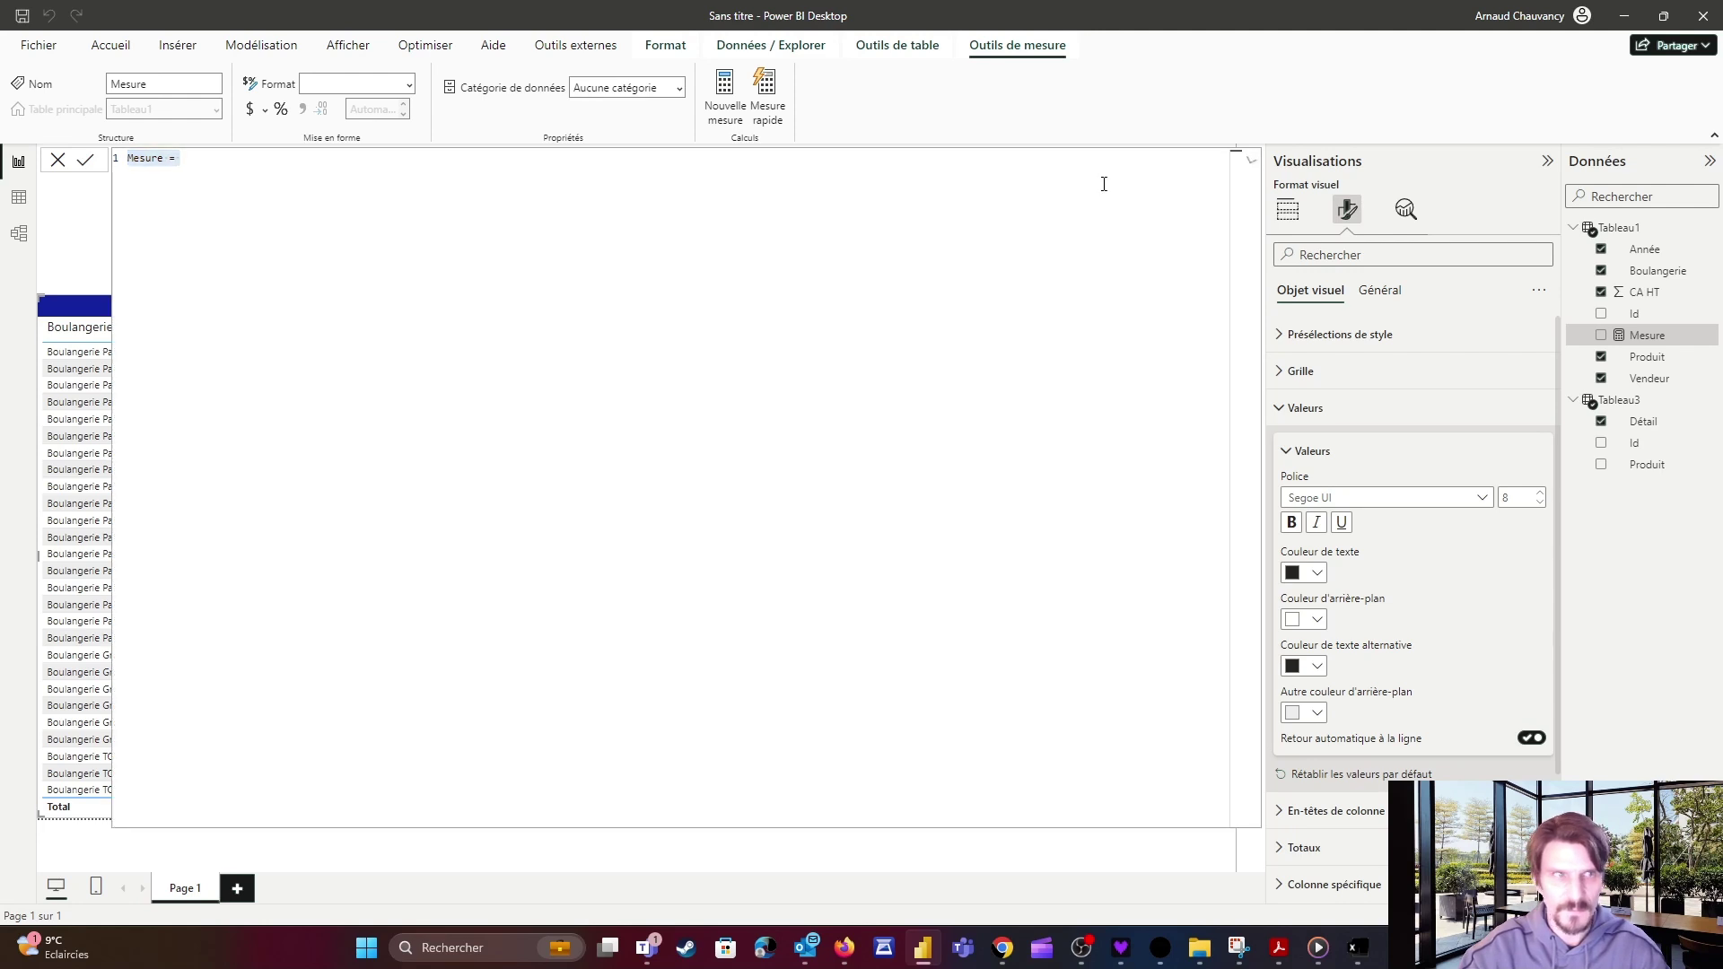
left_click(206, 164)
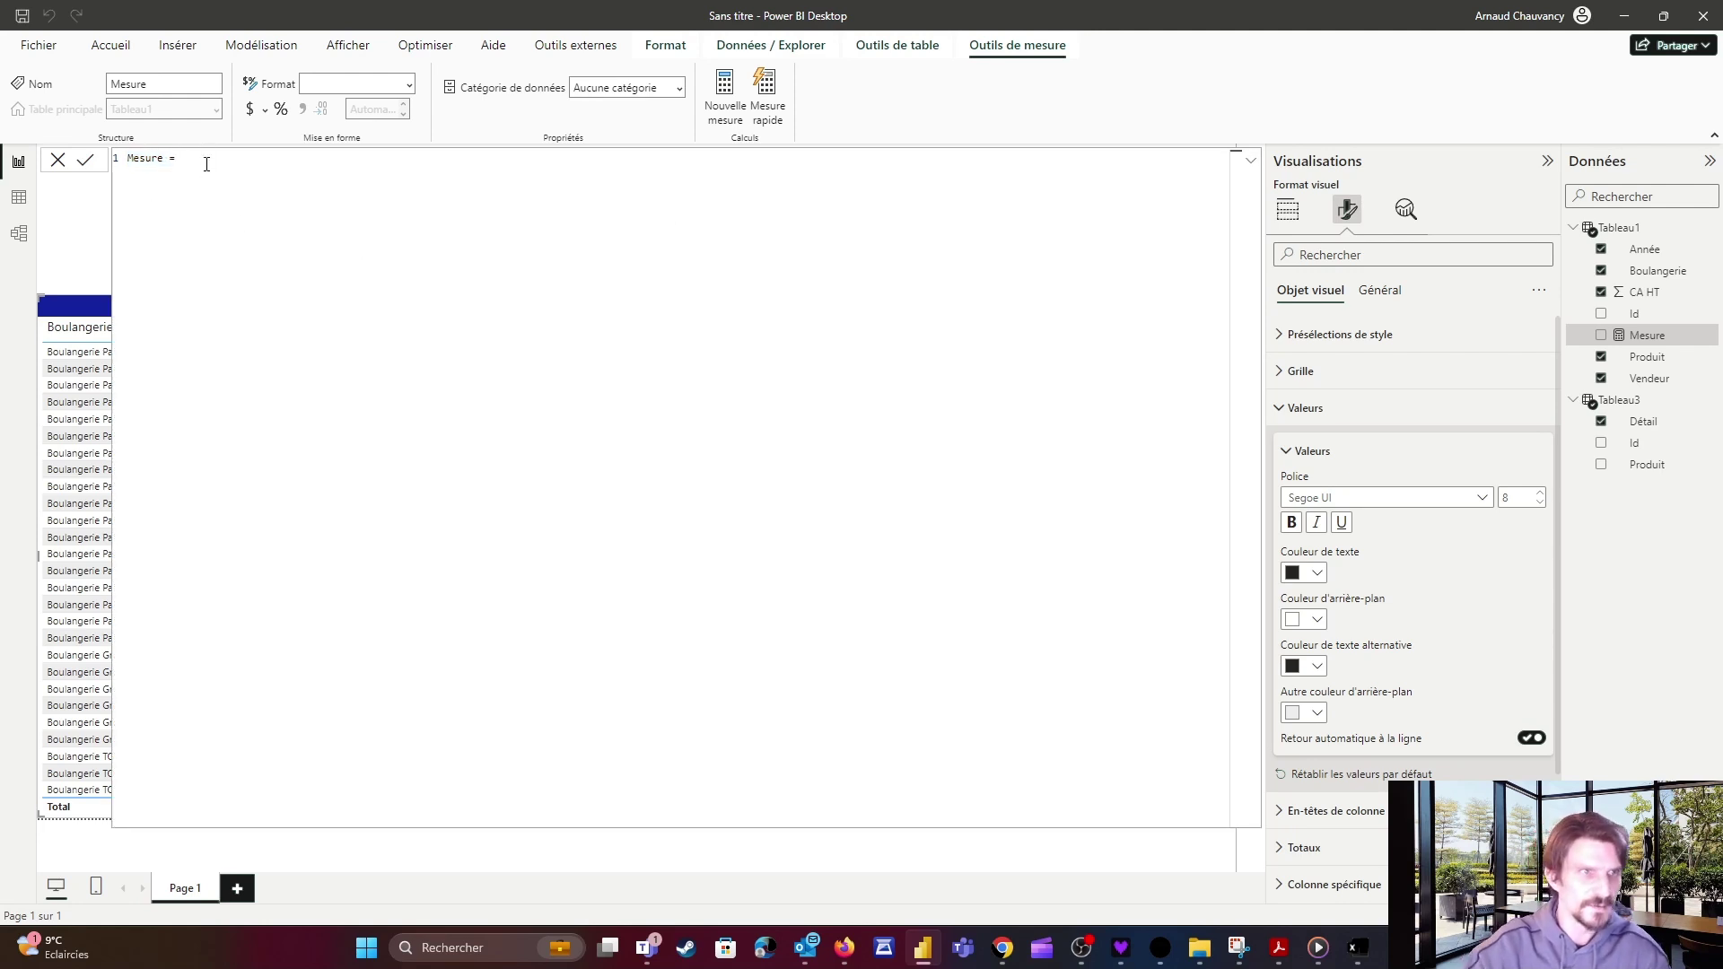
scroll(208, 187, "up", 5, "ctrl")
scroll(240, 207, "up", 2, "ctrl")
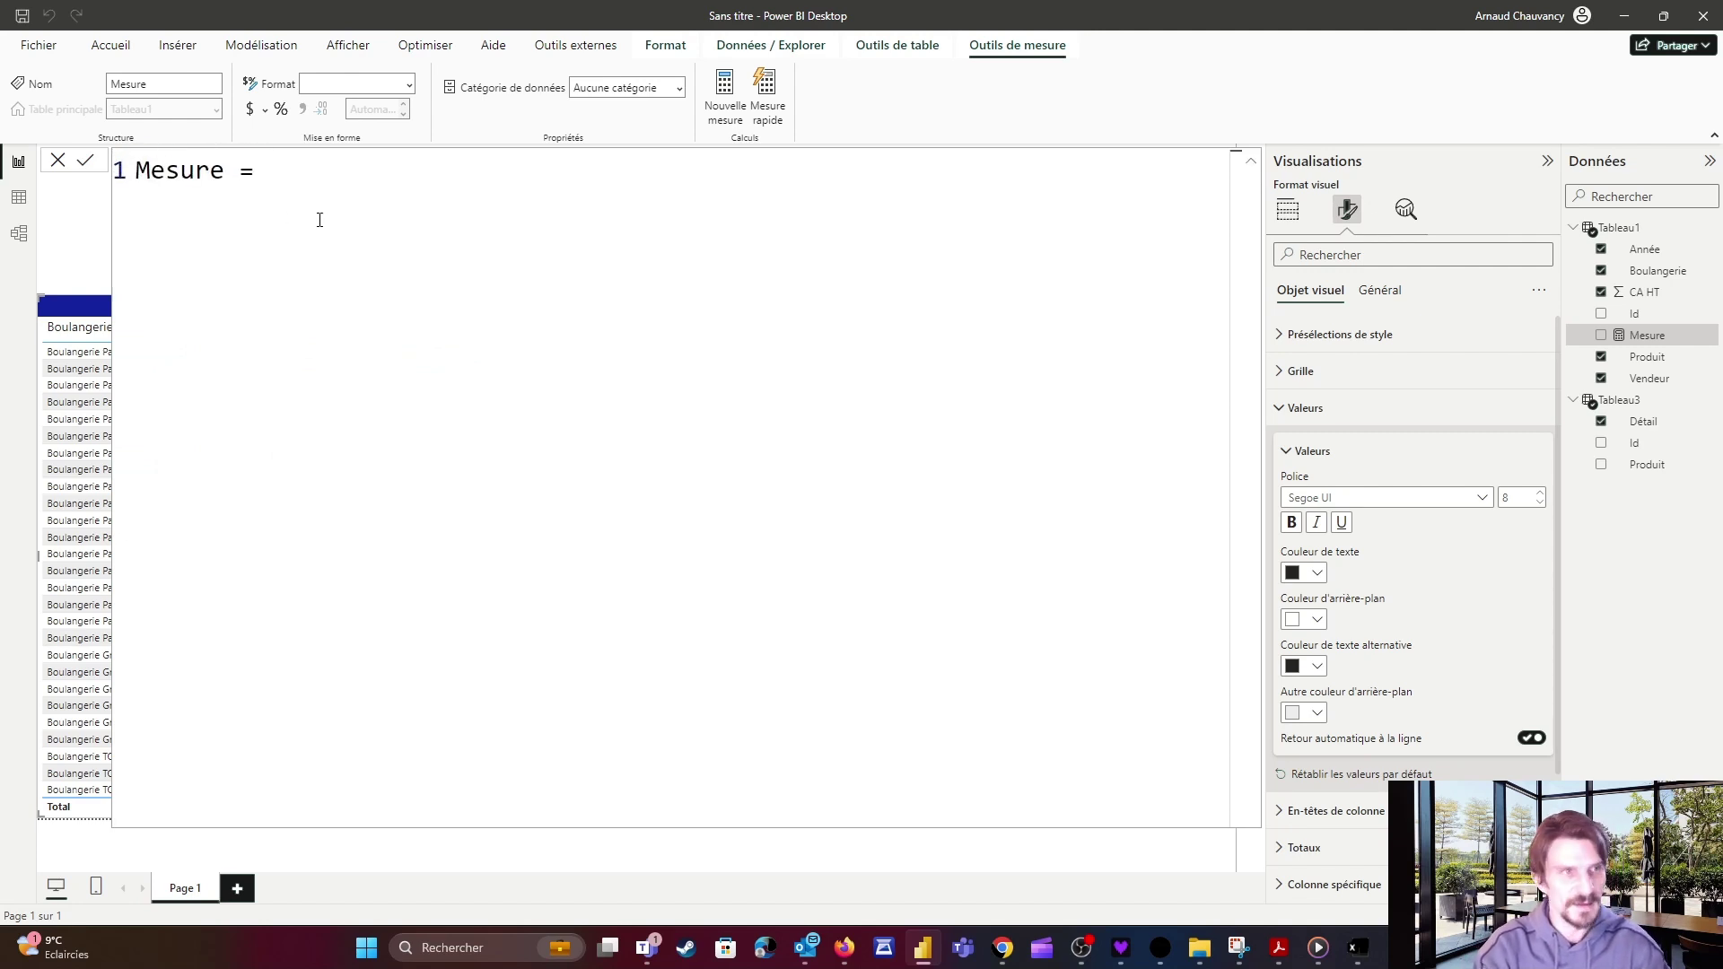
type("sum")
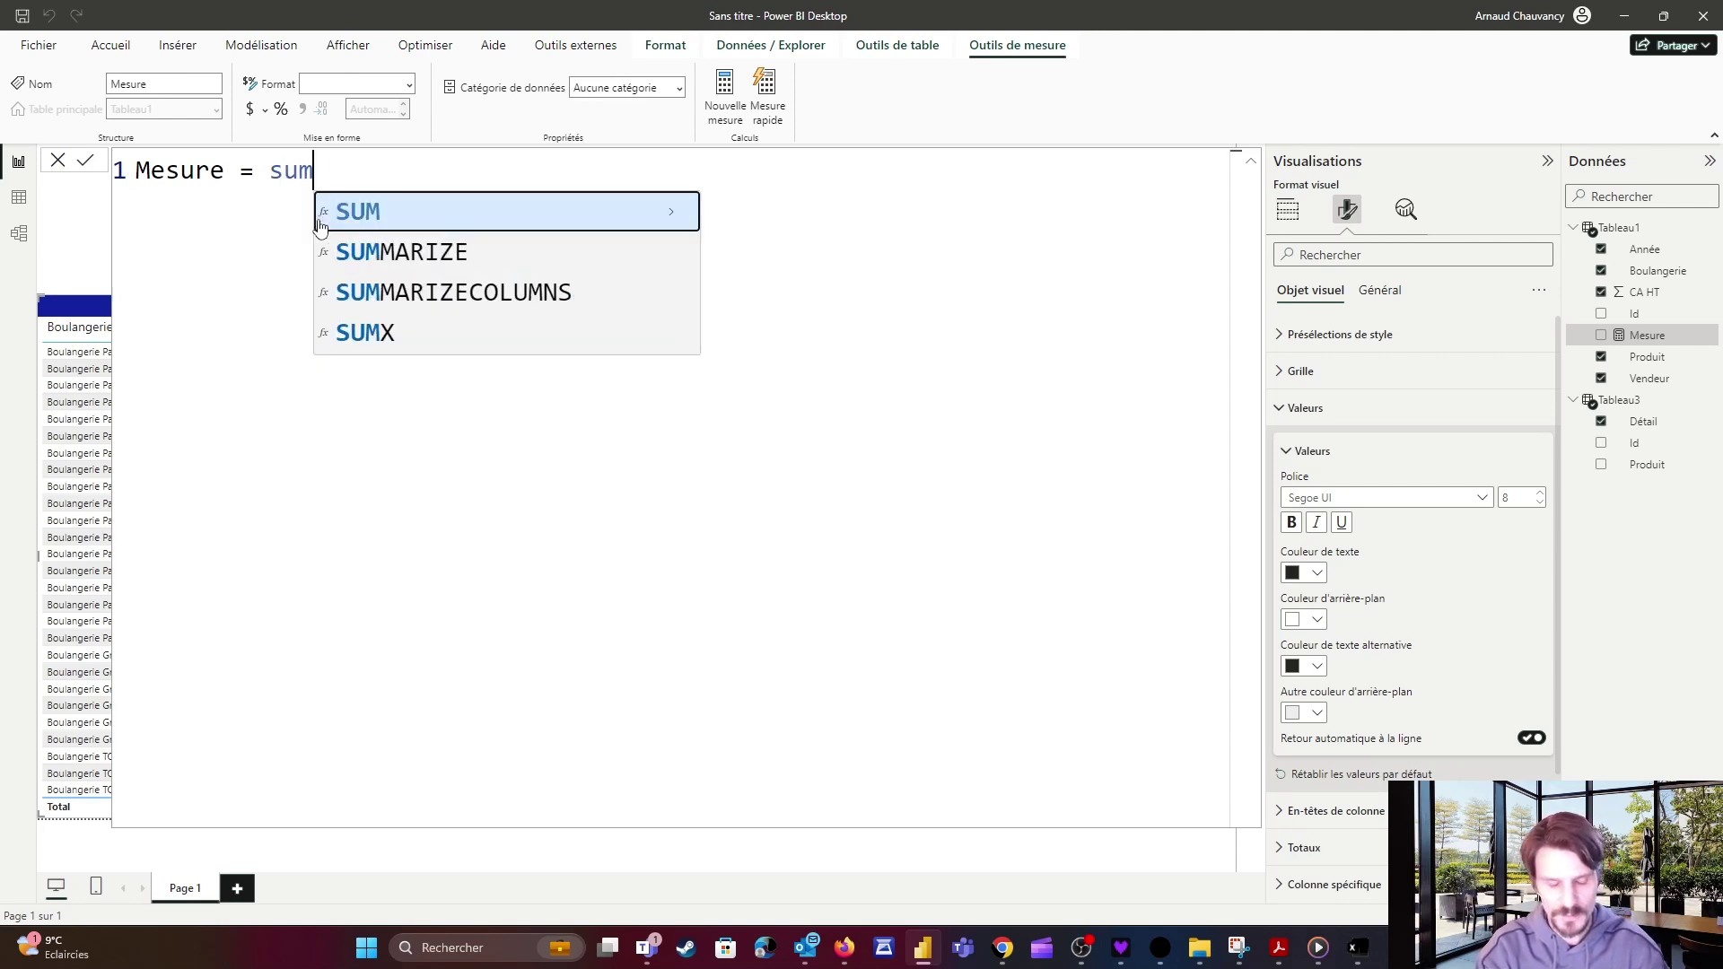
type("(")
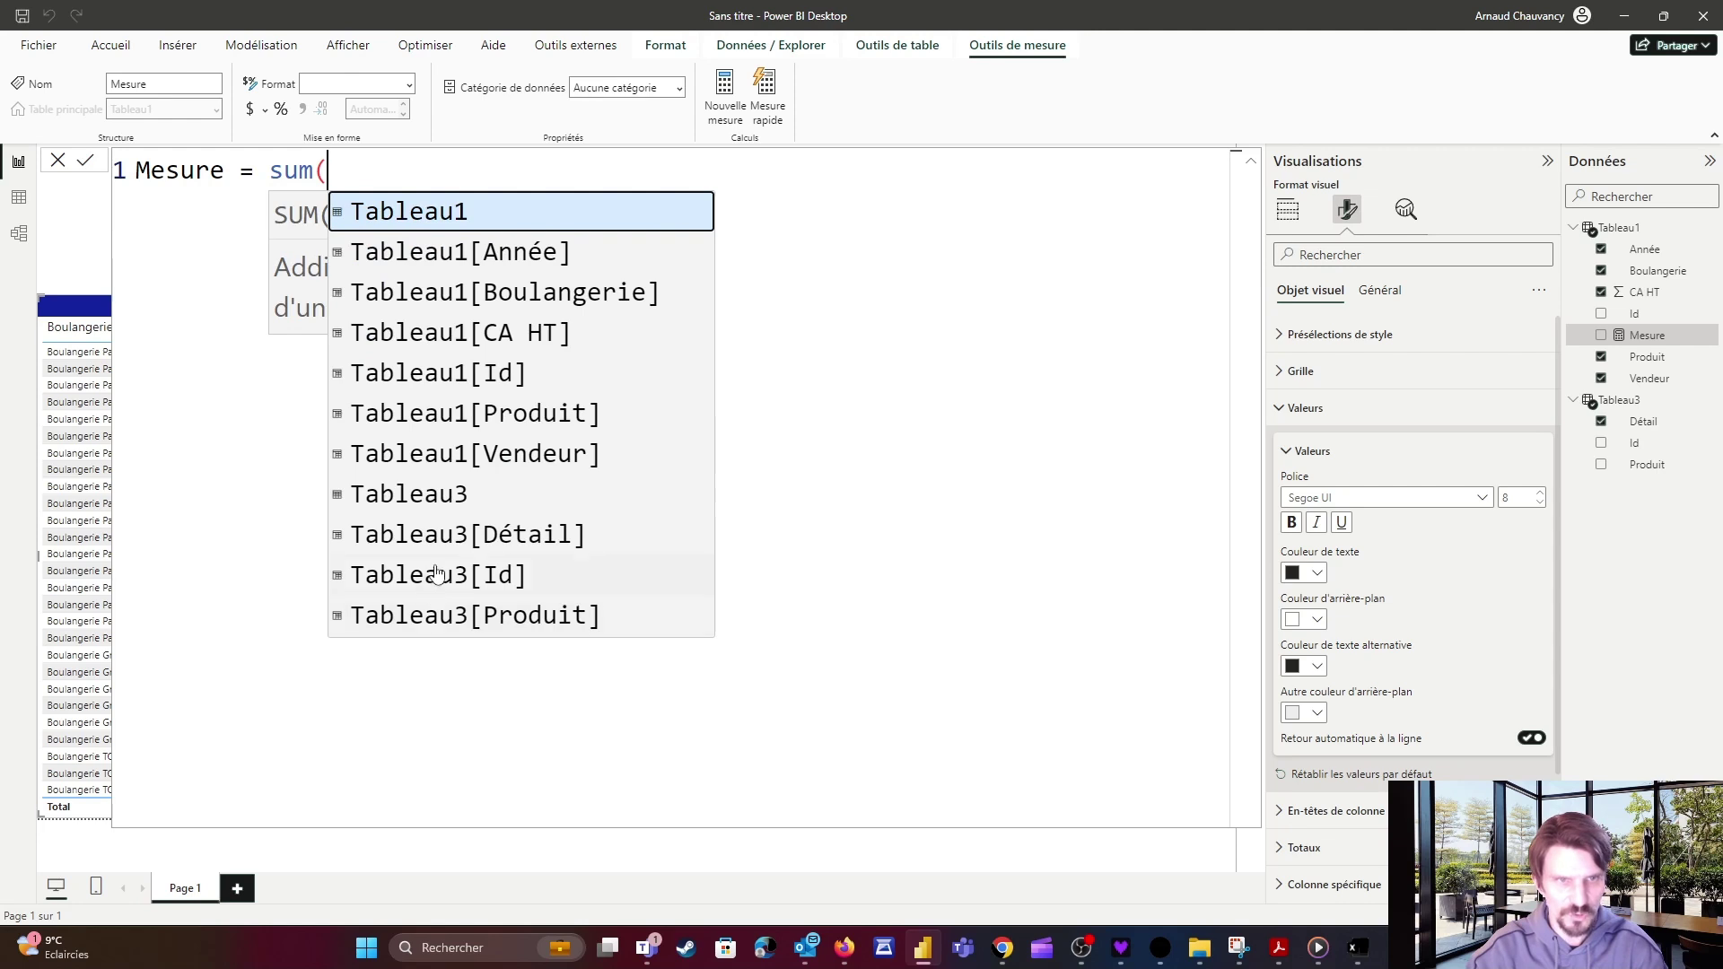
left_click(440, 333)
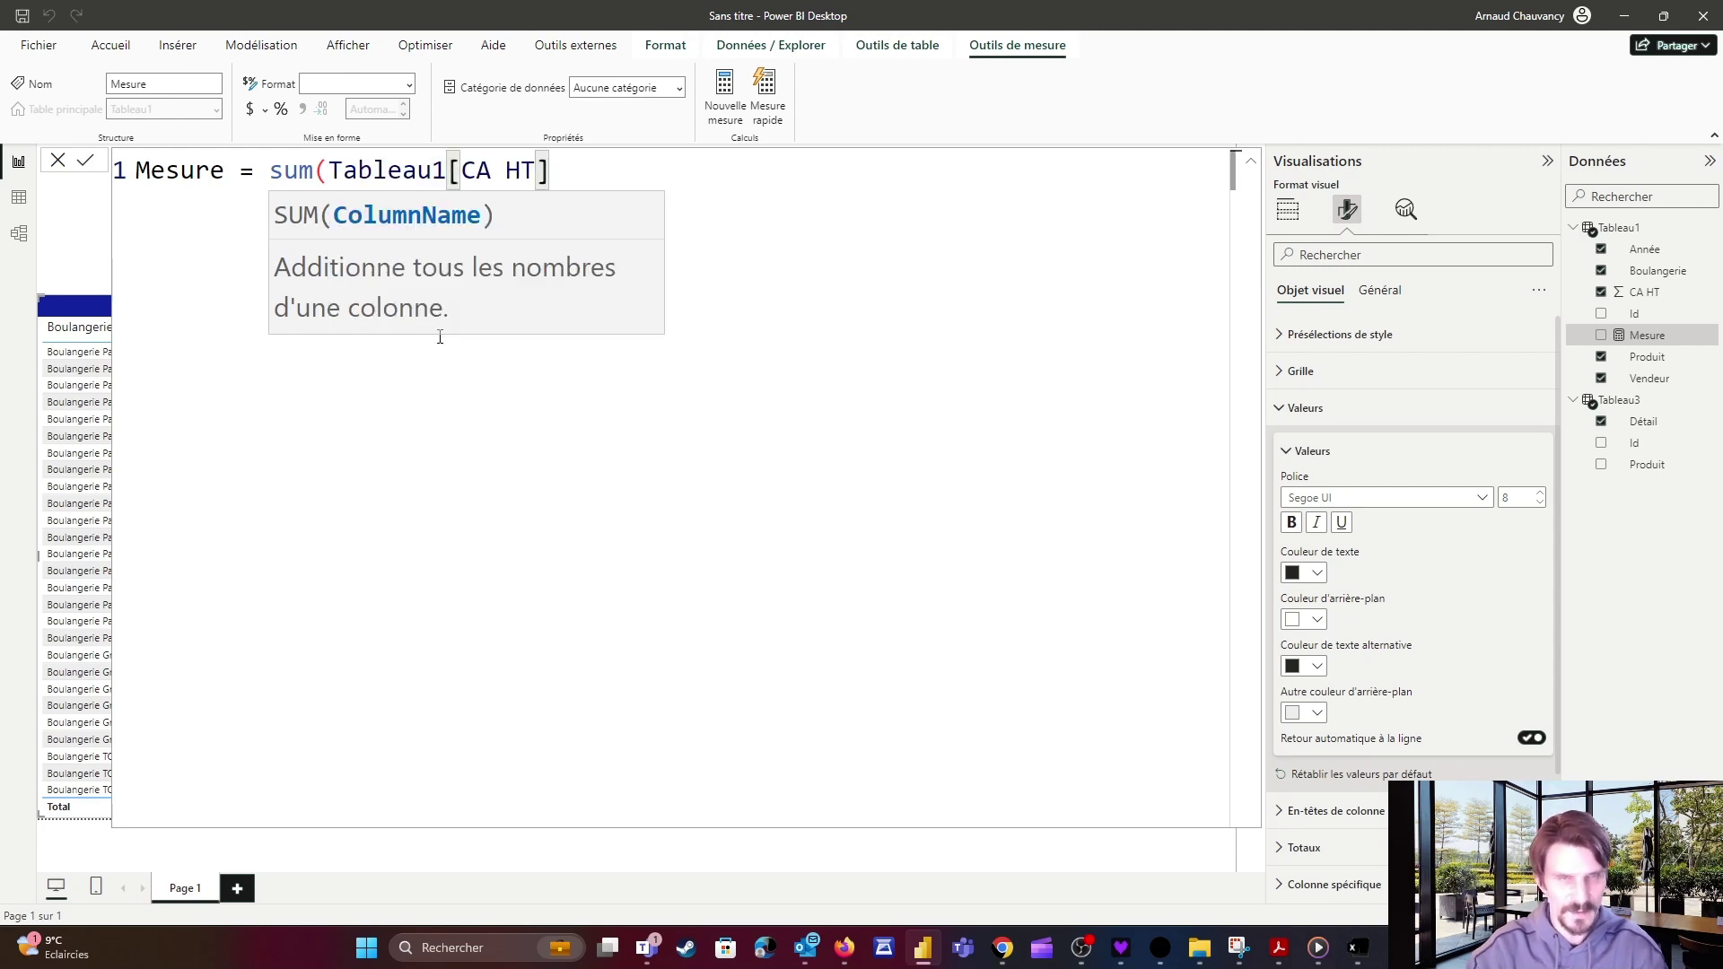
type(")")
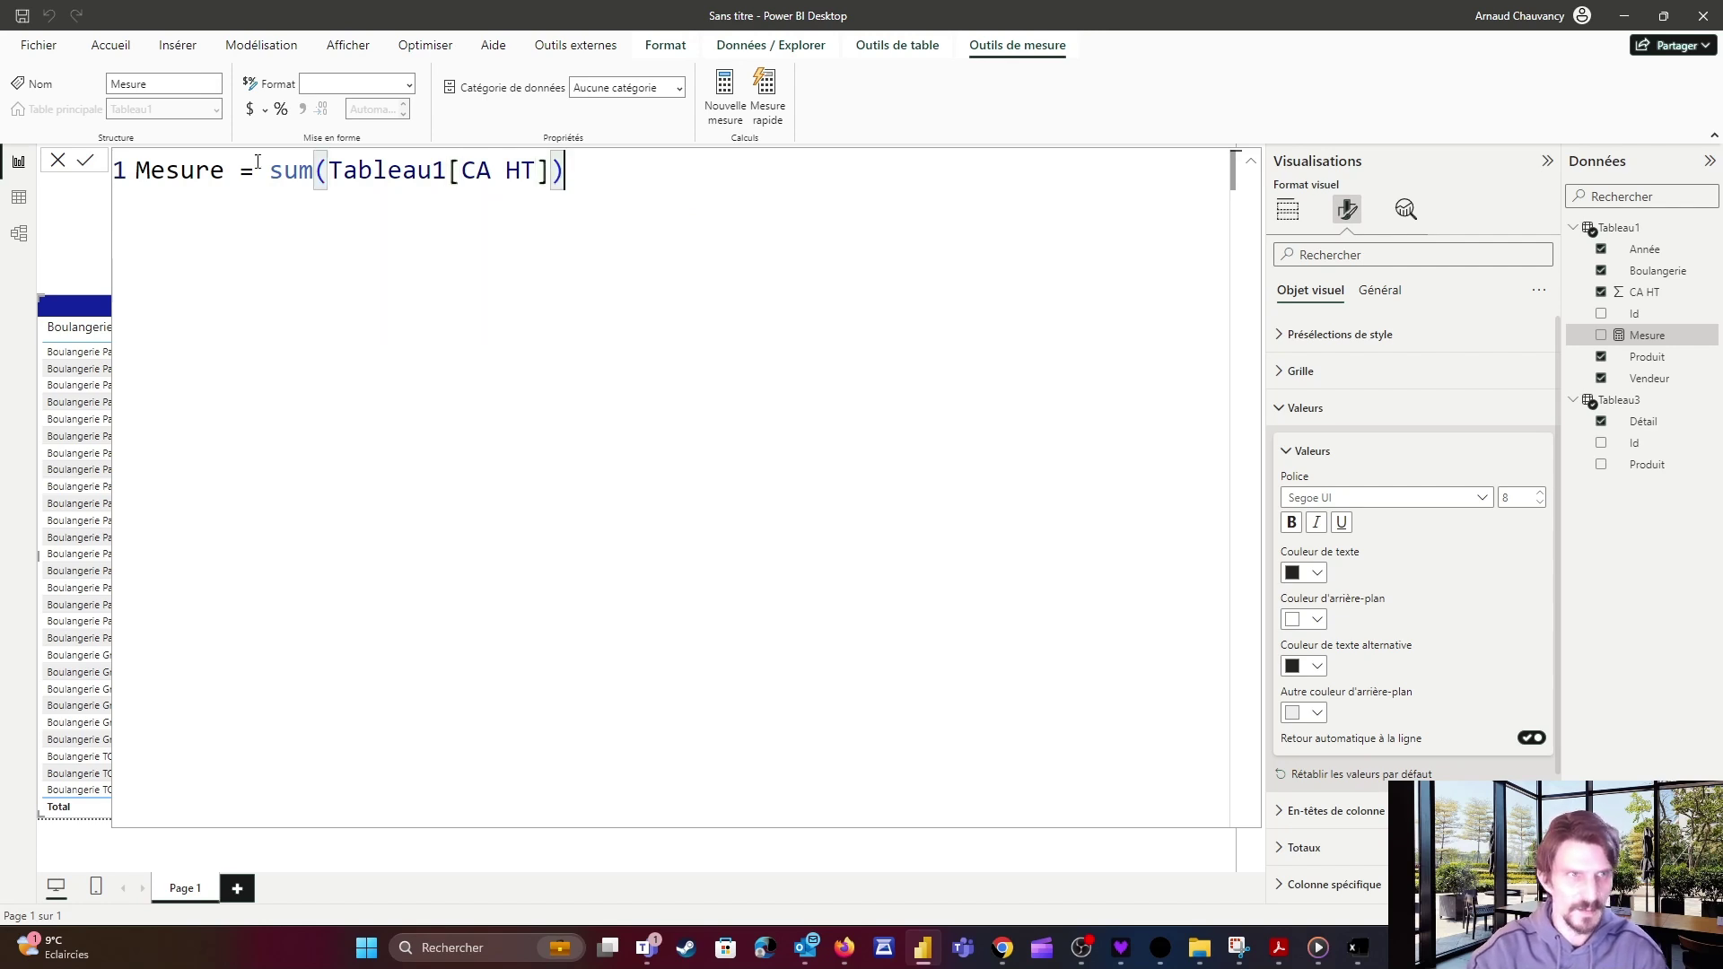
Name the new sum measure "00 - CA HT", commit it and collapse the formula editor.
left_click_drag(223, 170, 138, 171)
type("C")
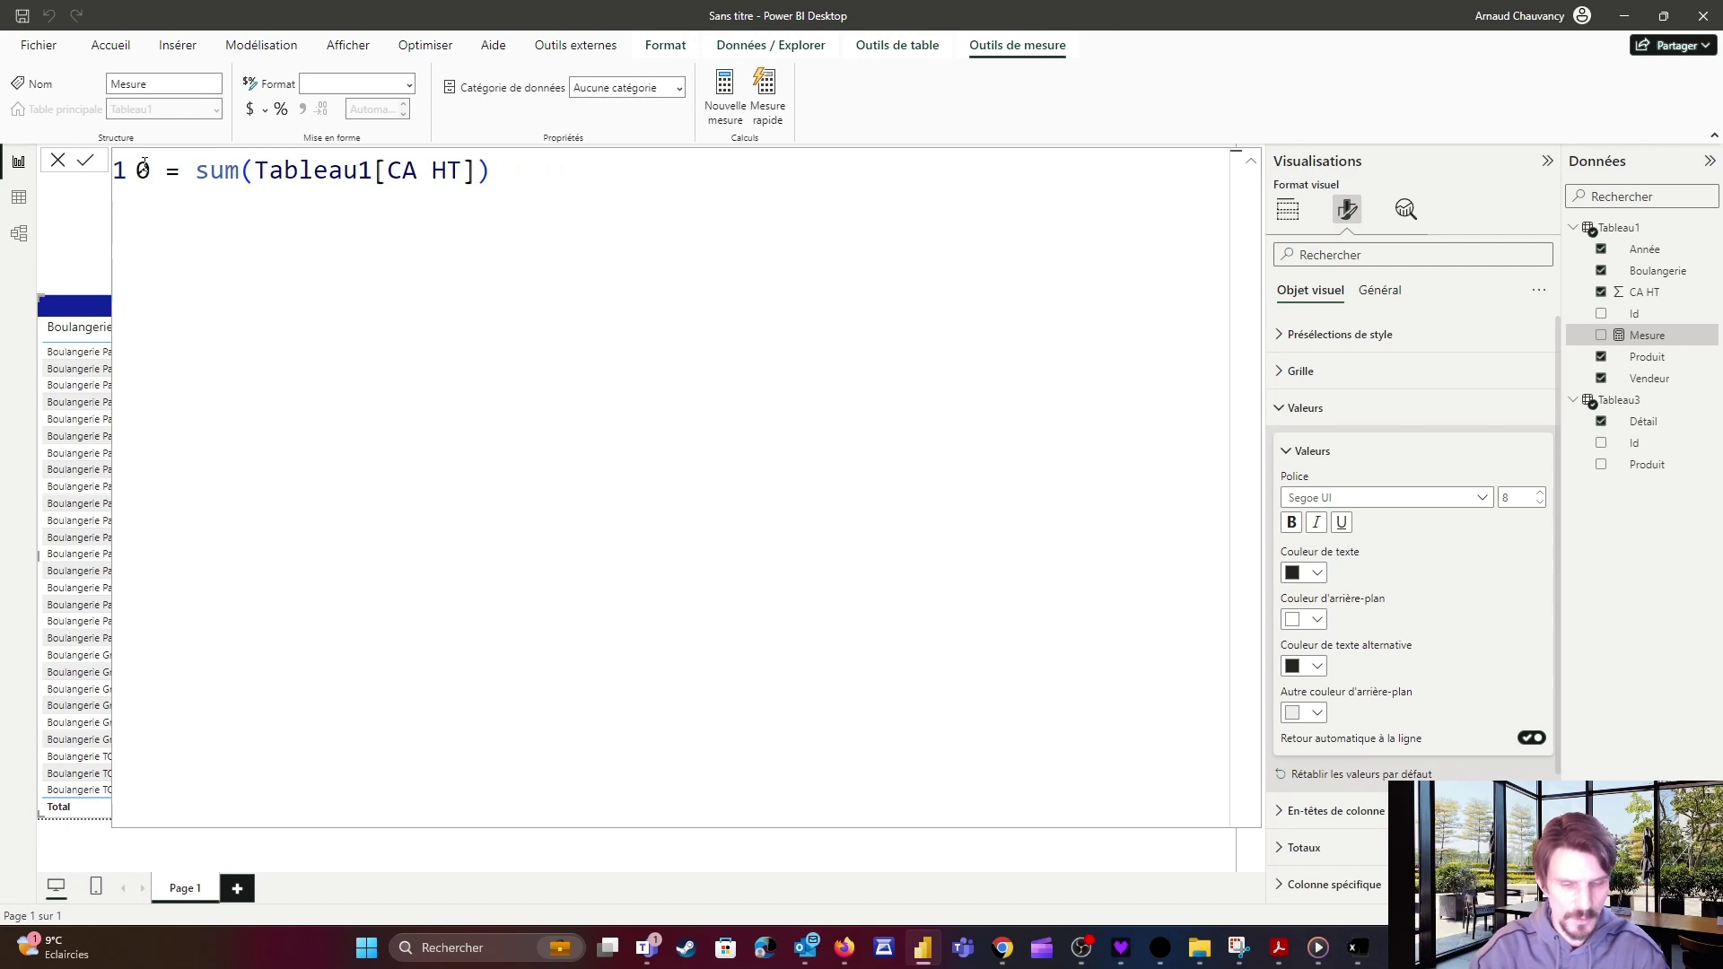
type(" -")
key("BackSpace")
key("BackSpace")
key("BackSpace")
key("BackSpace")
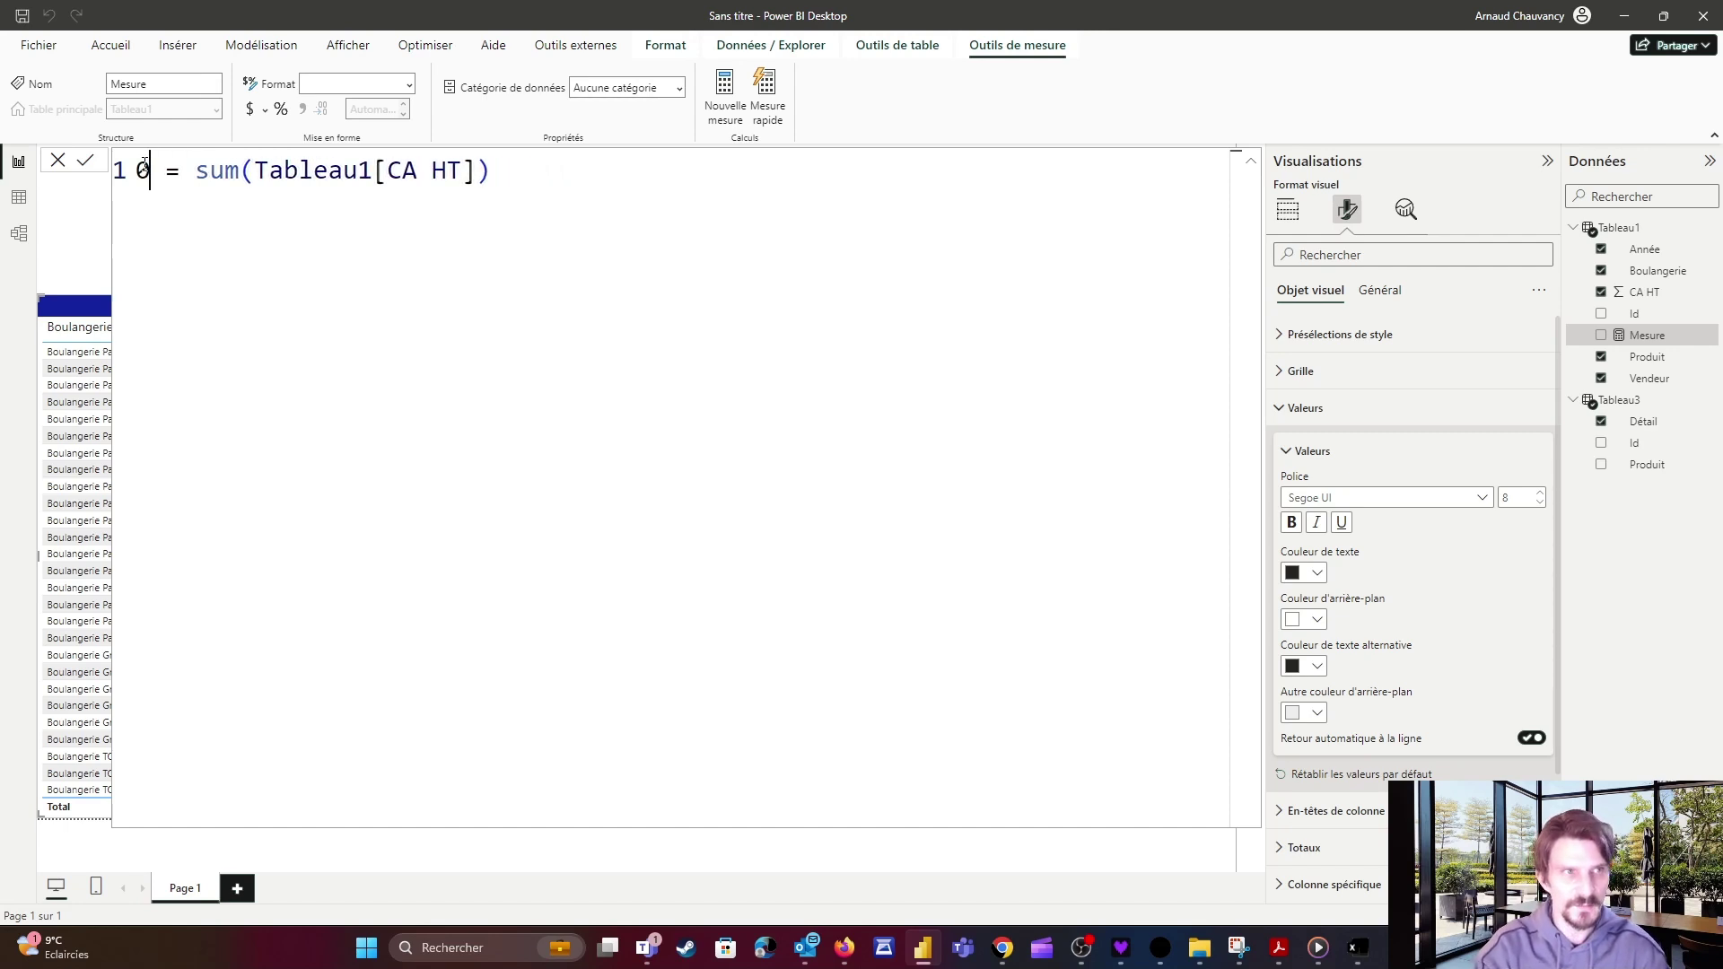
type("00")
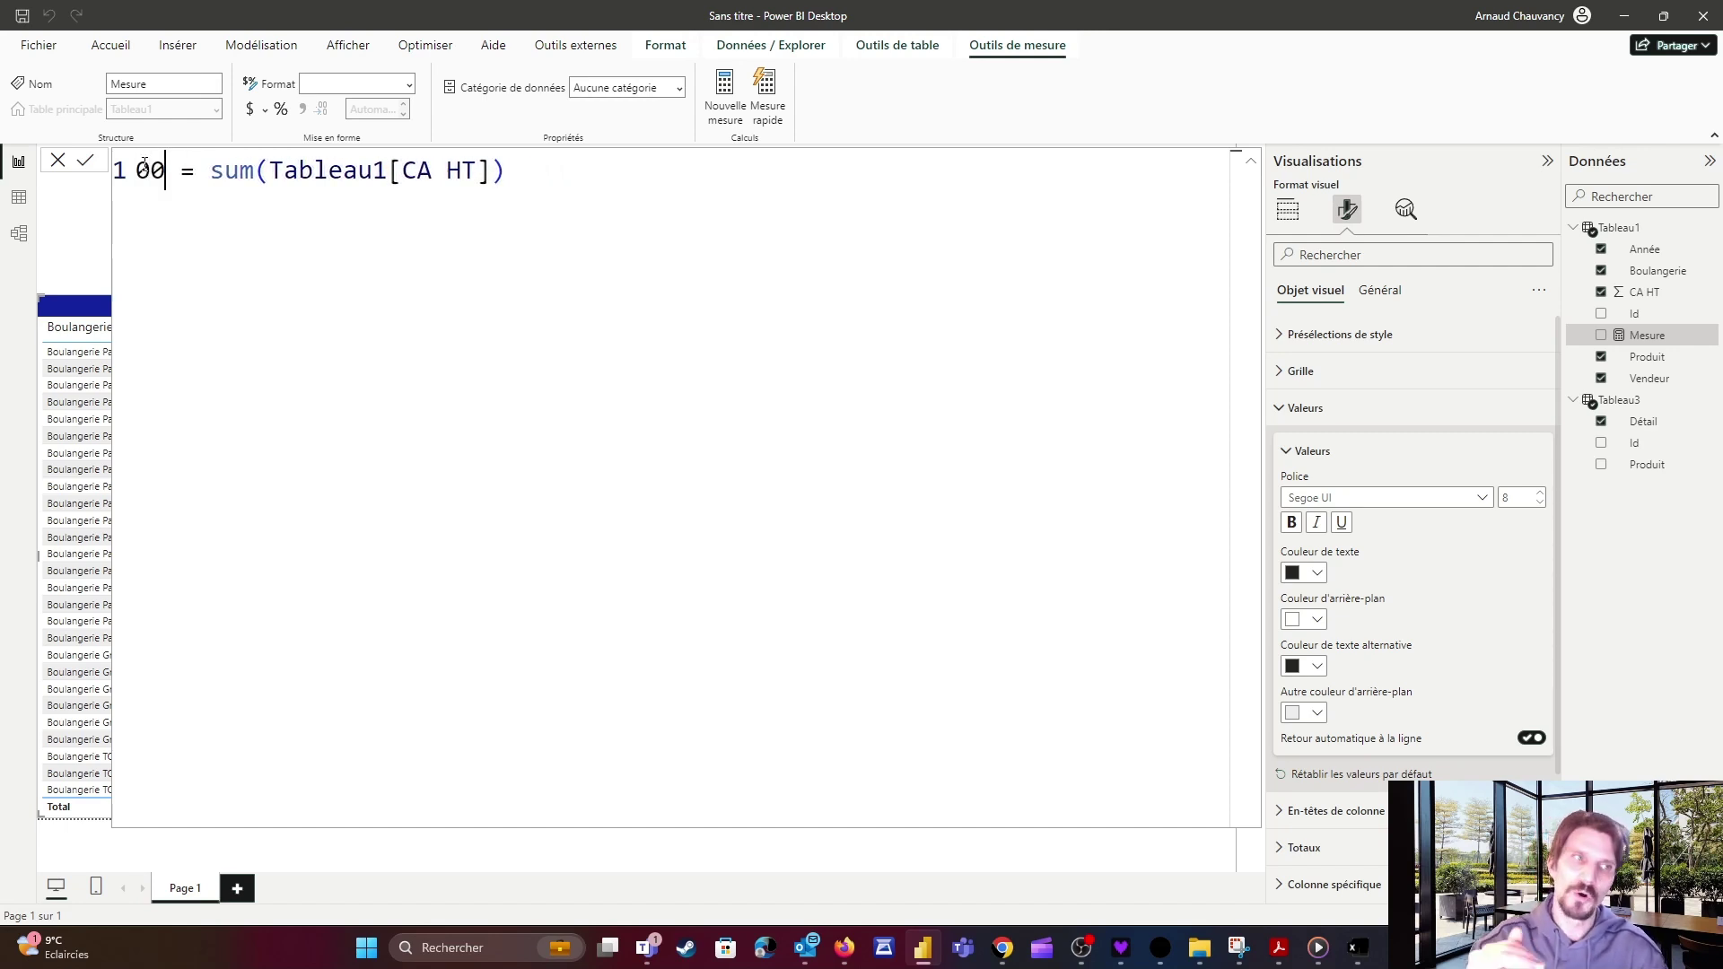
type(" - ")
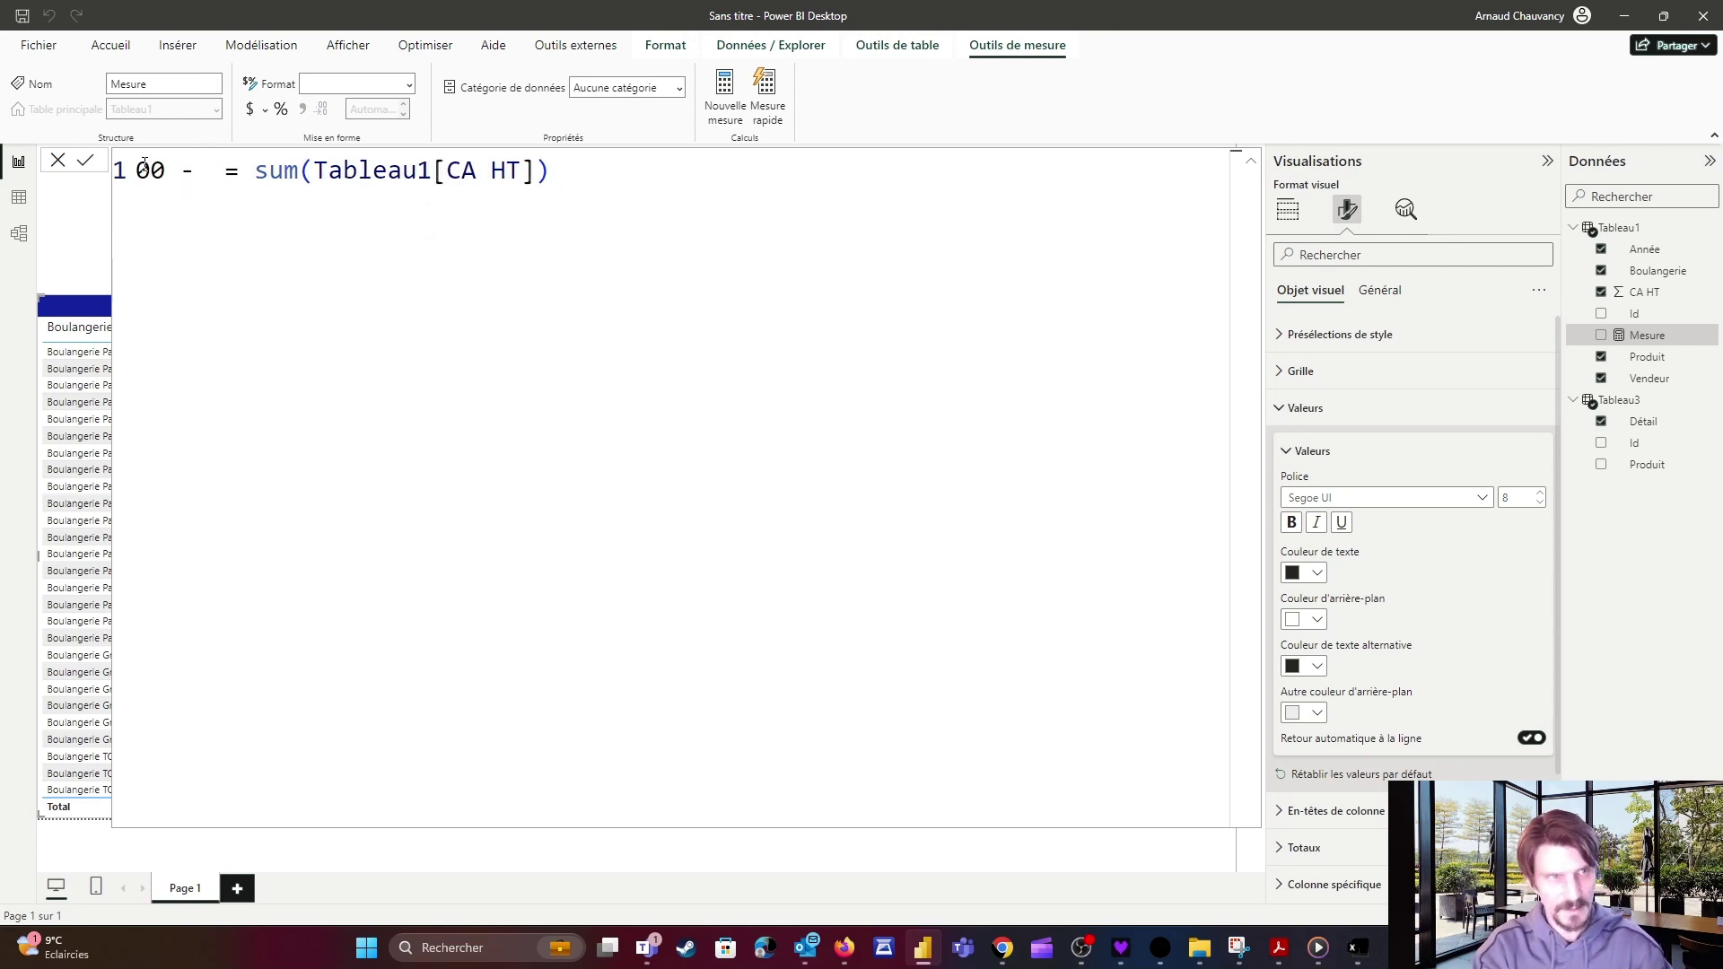
type("T")
key("BackSpace")
type("CA HT")
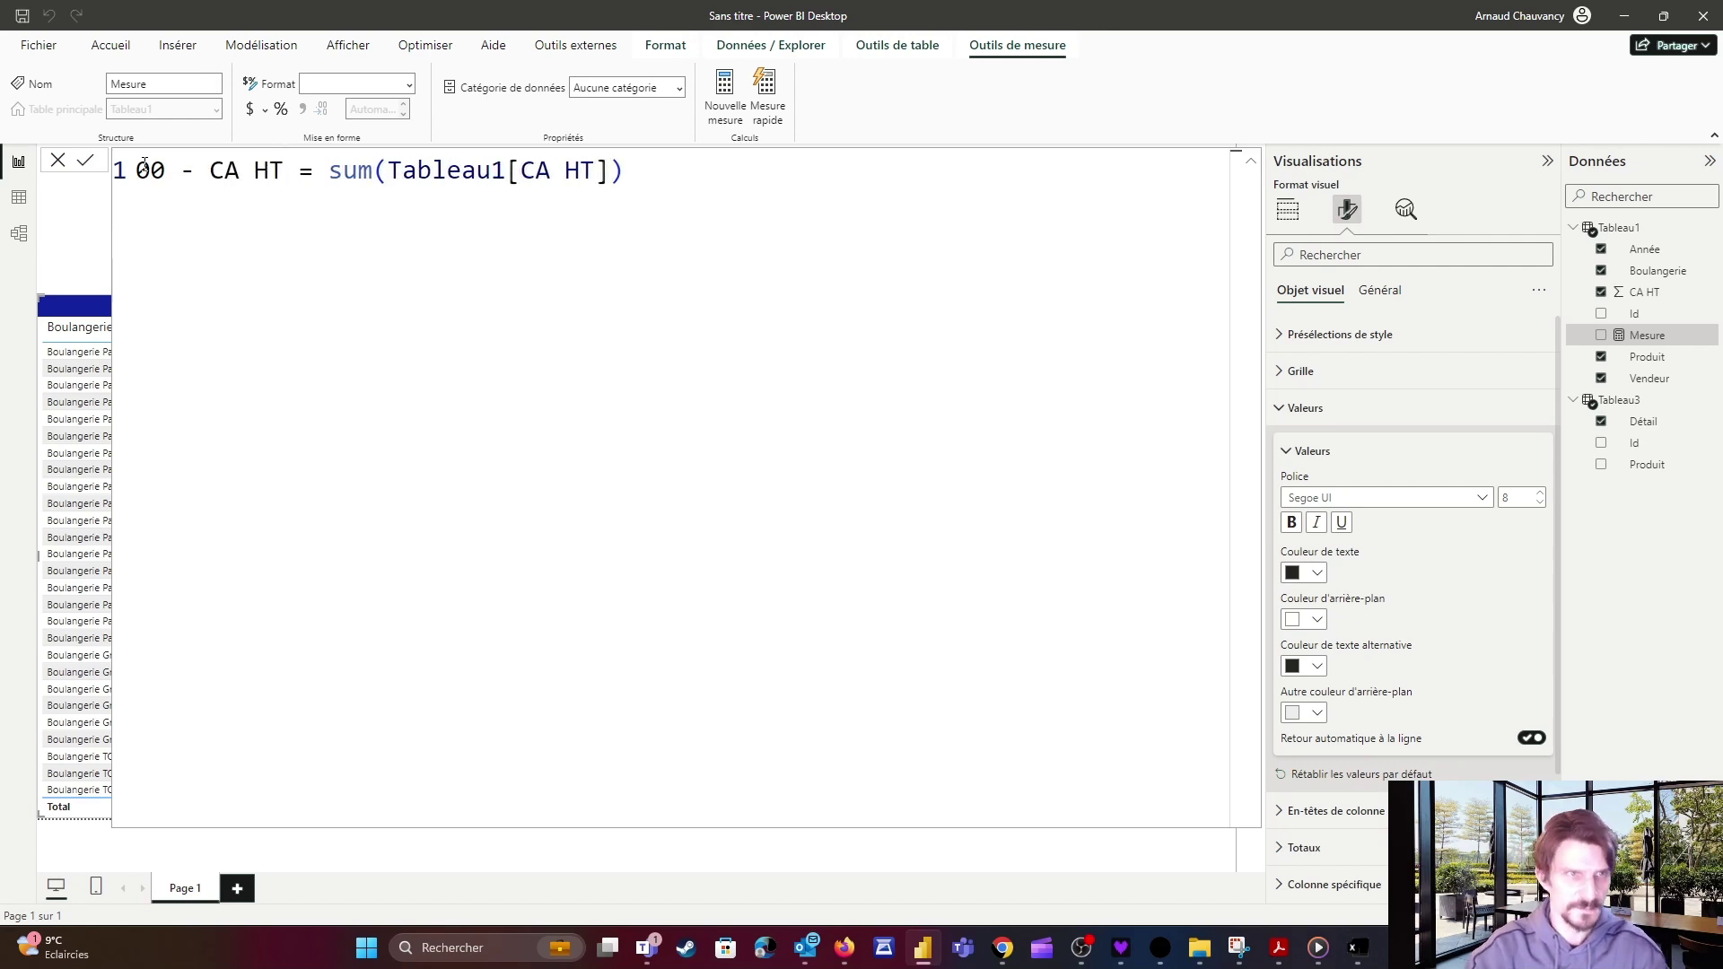
key("Return")
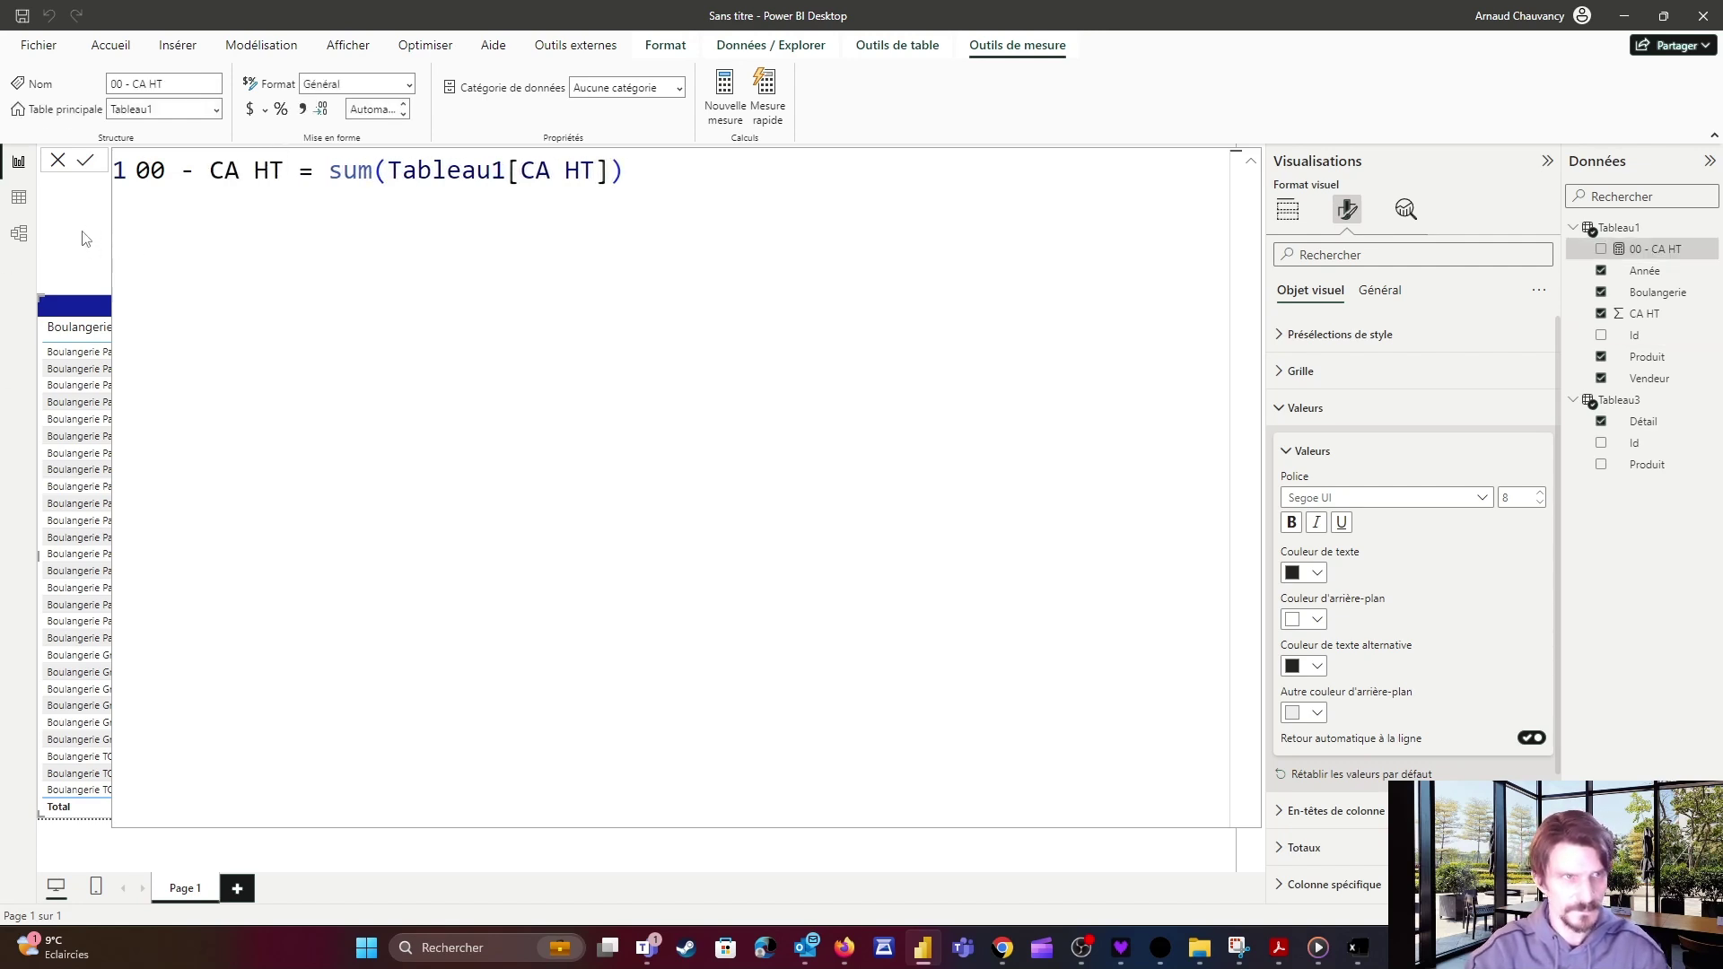
left_click(1251, 163)
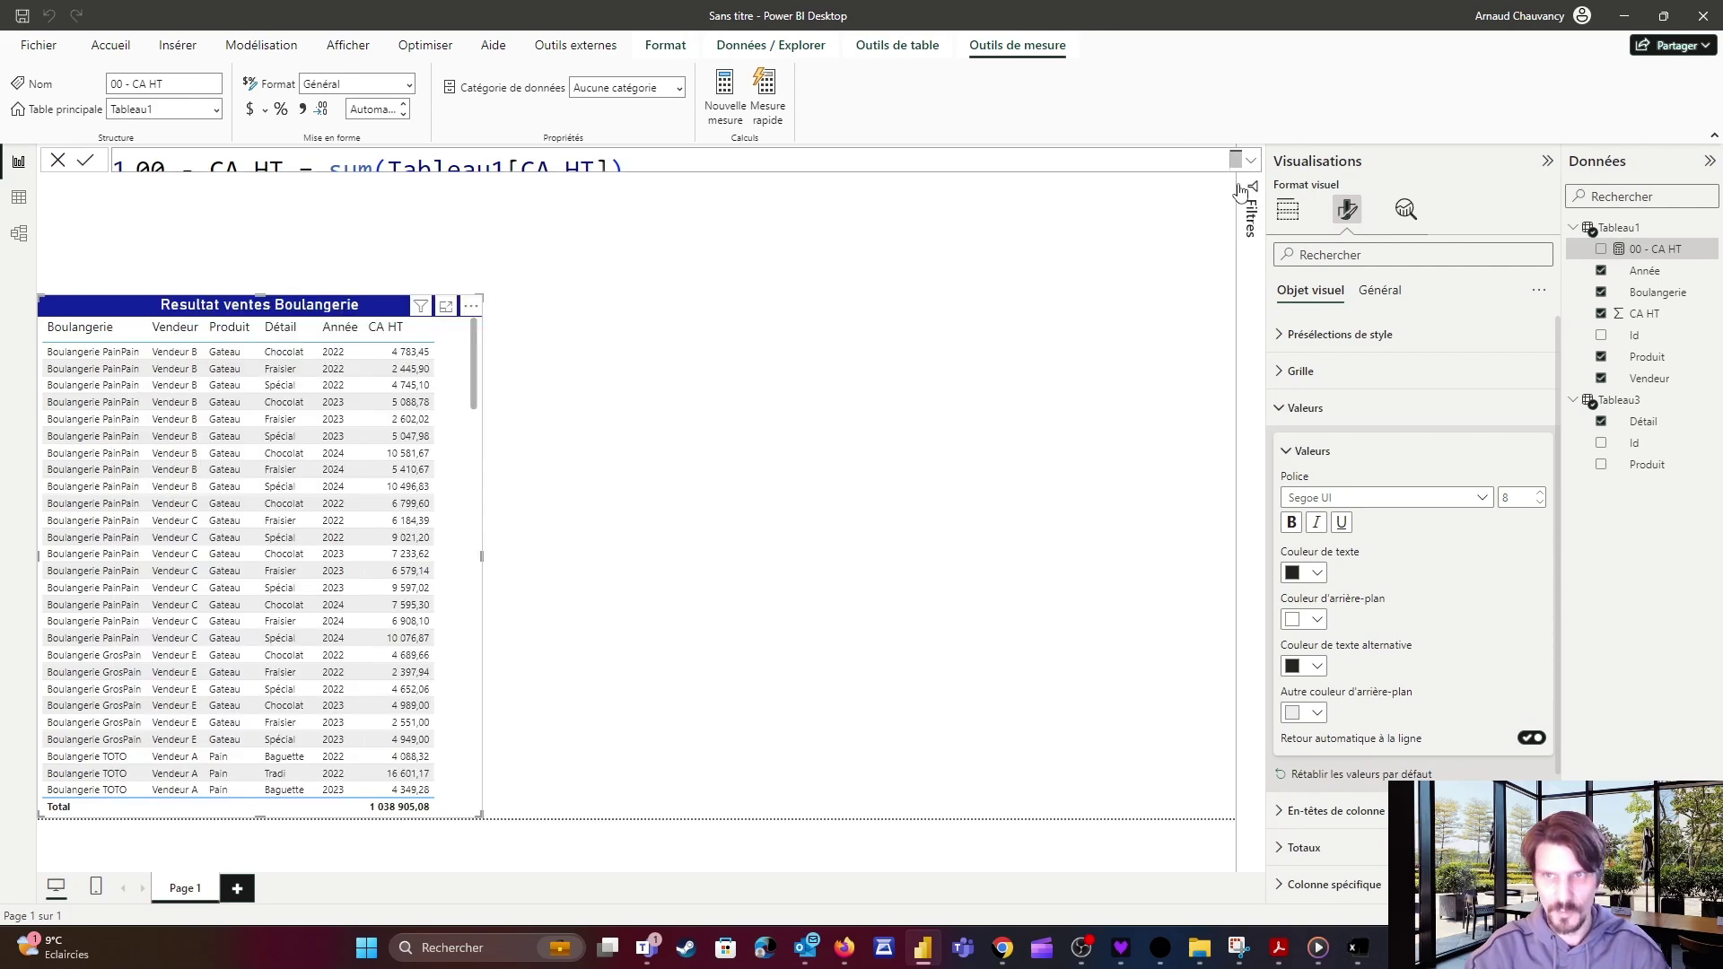
Replace the CA HT column in the bakery sales table visual with the 00 - CA HT measure.
left_click(825, 251)
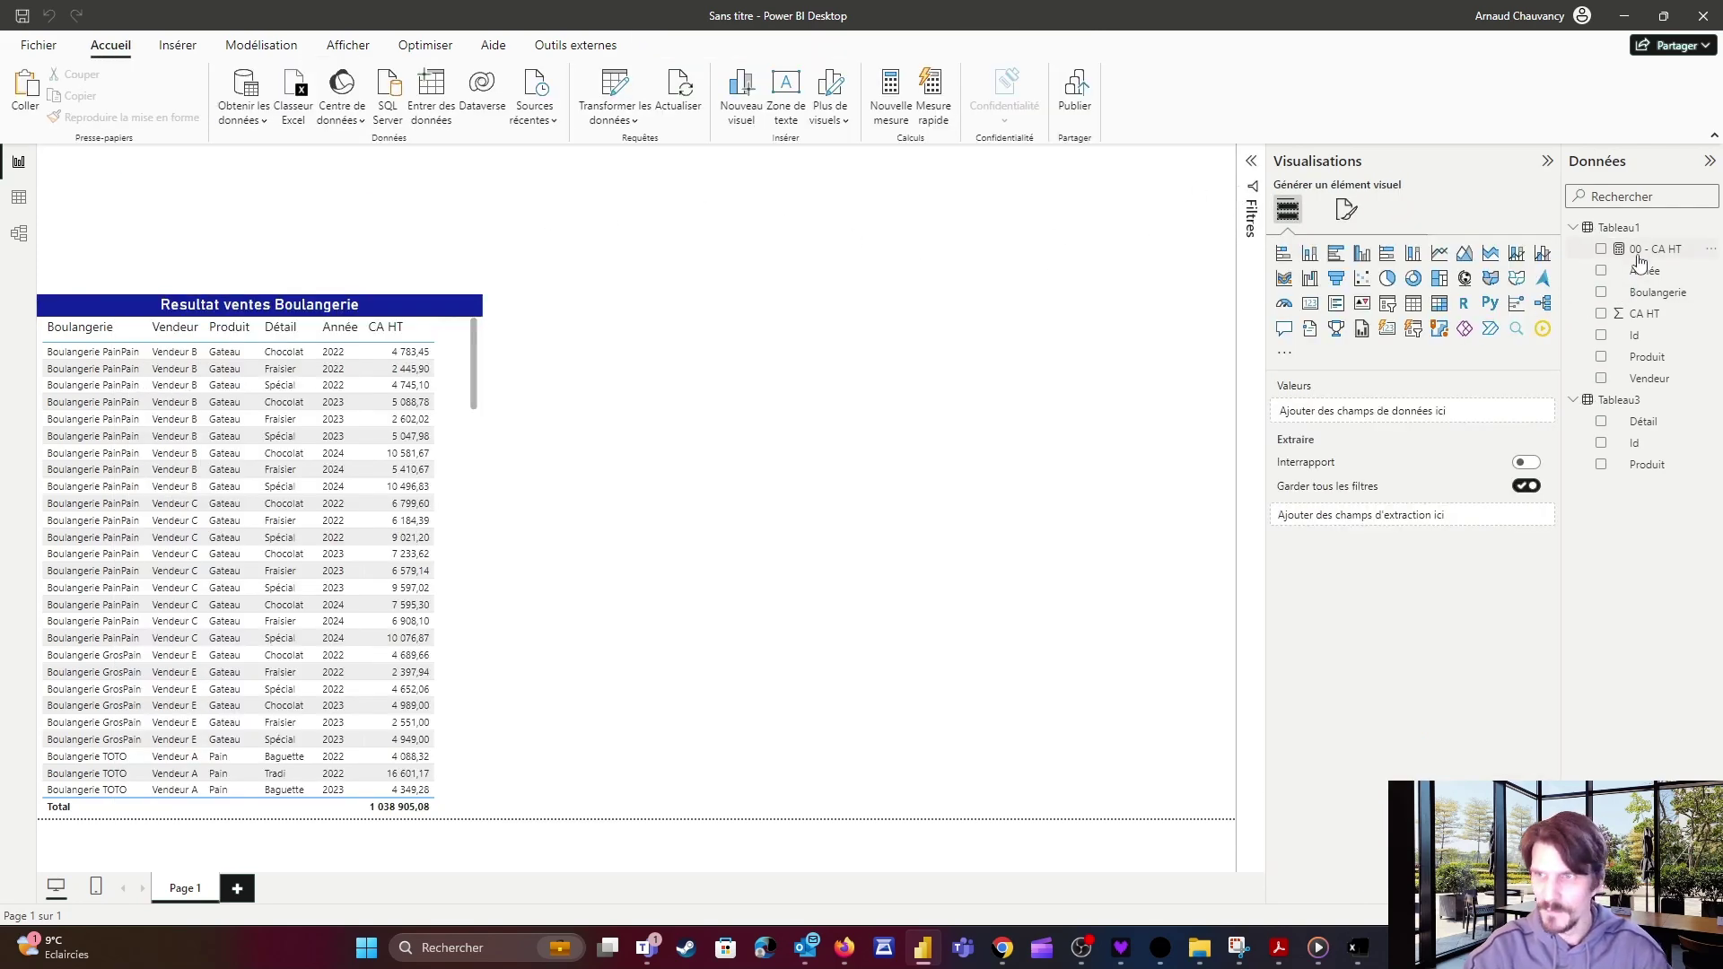
left_click(478, 402)
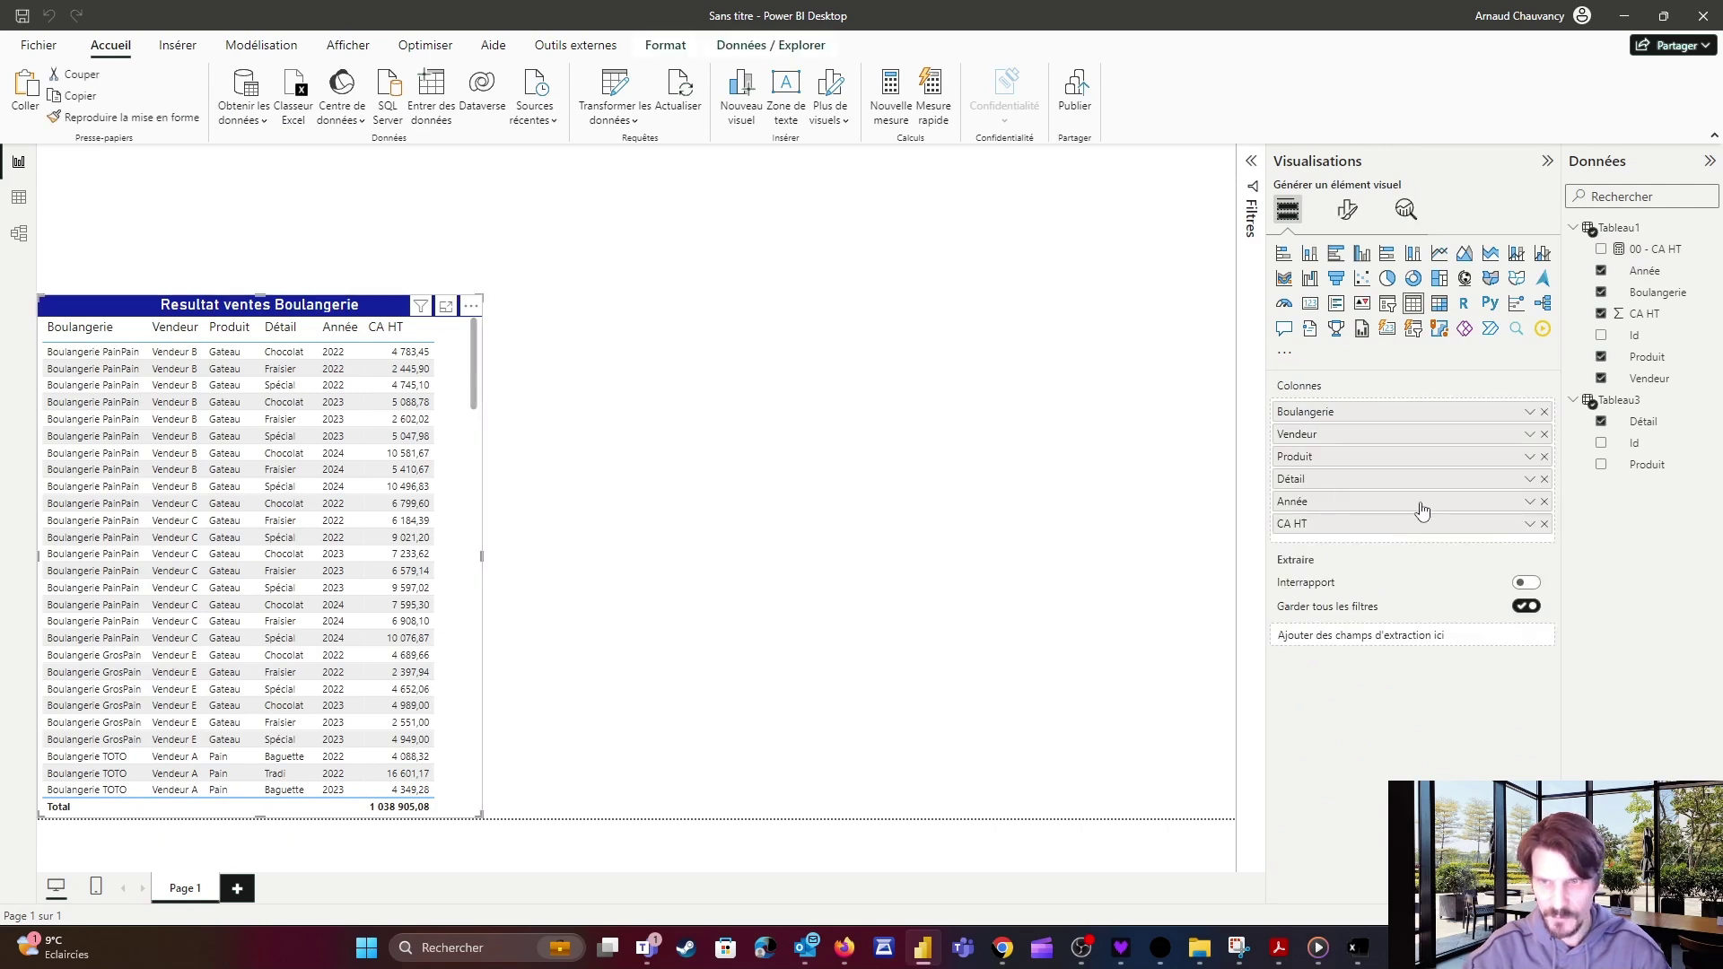
left_click(1544, 523)
left_click_drag(1651, 250, 1449, 514)
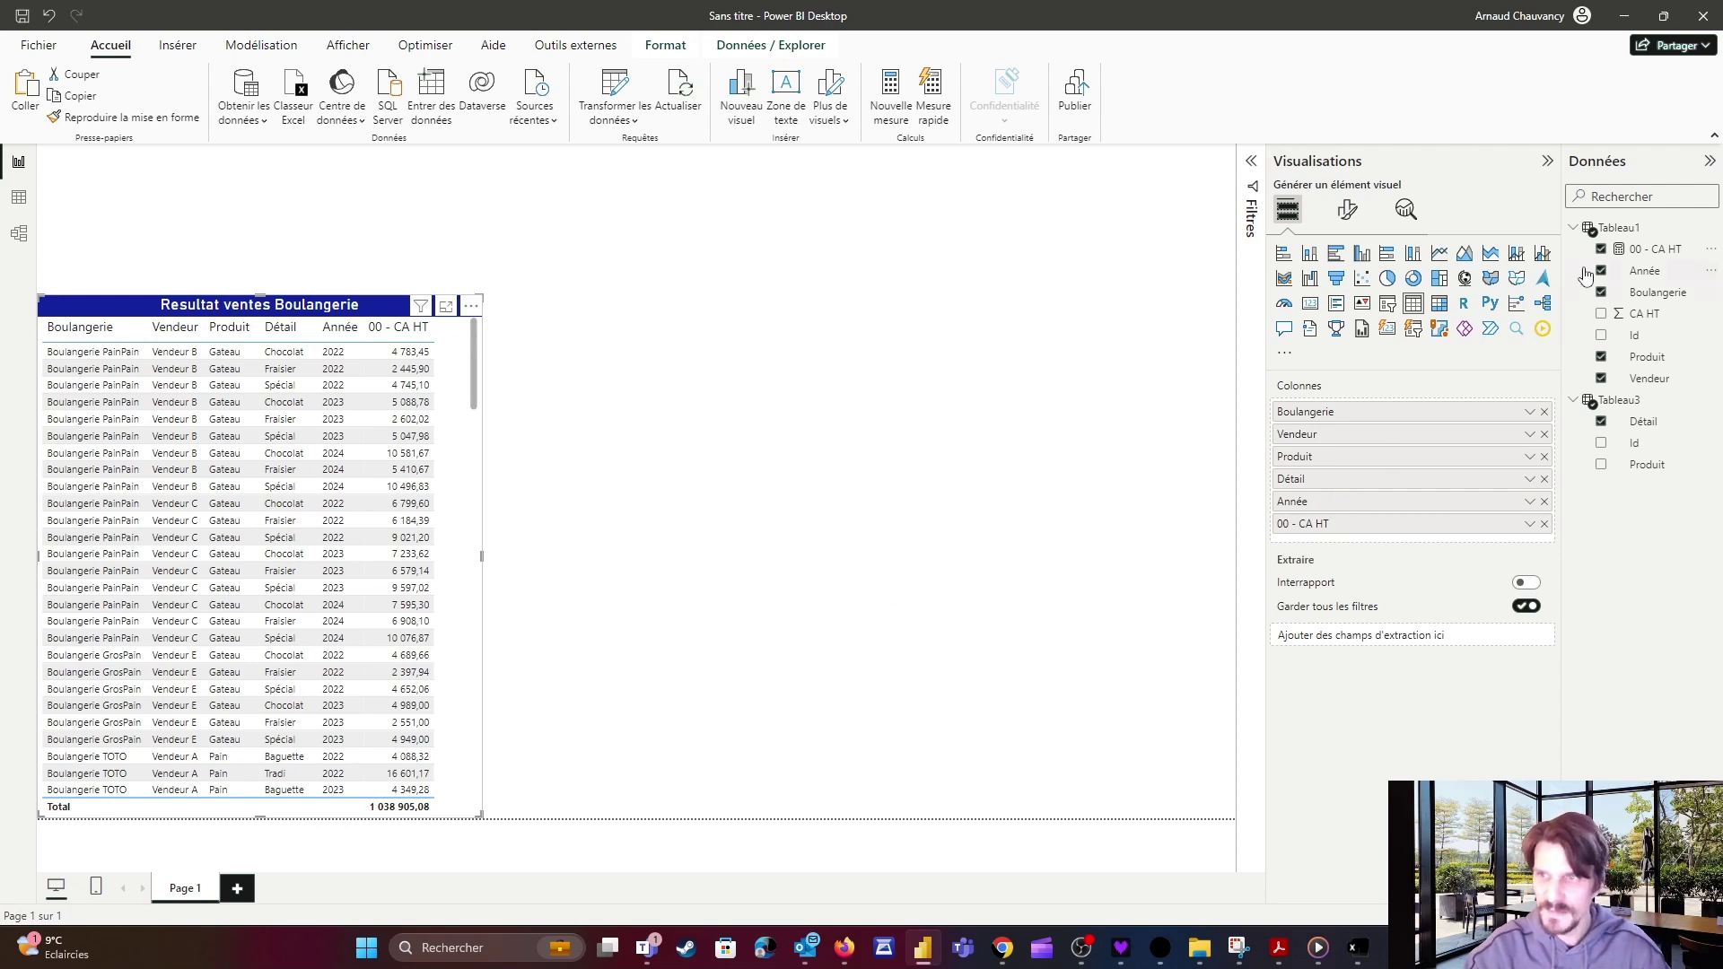
Create another measure in Tableau1 with the formula [00 - CA HT]*1.2.
left_click(1617, 228)
right_click(1618, 228)
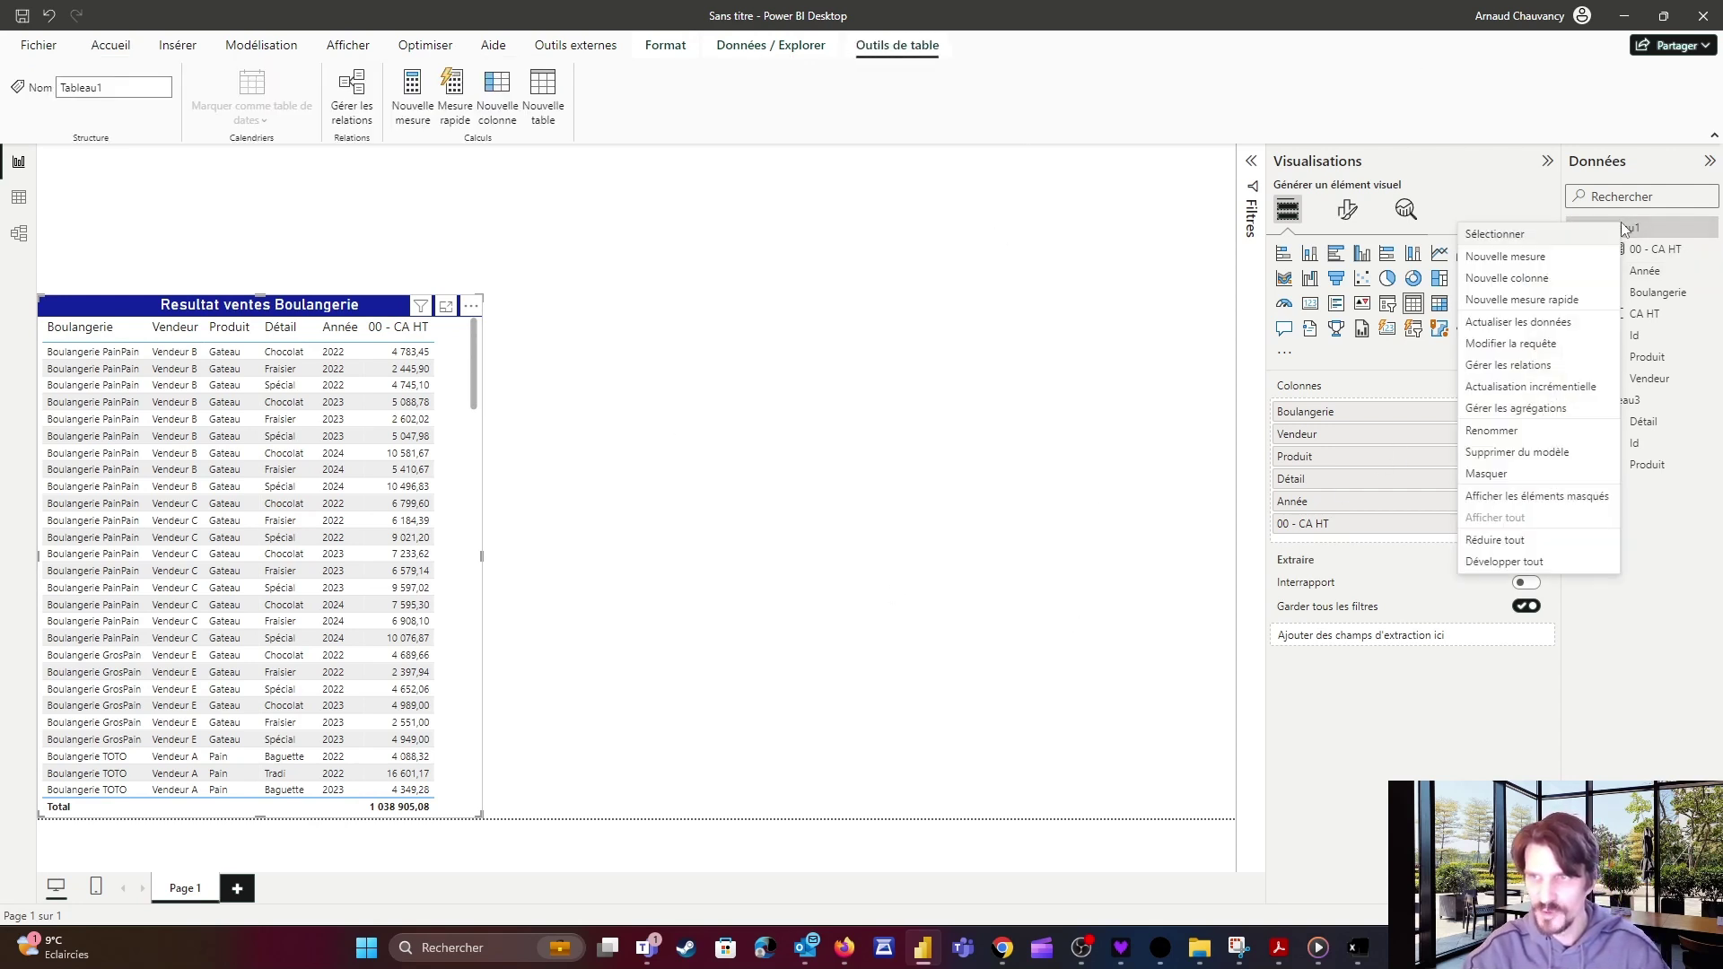
left_click(1178, 254)
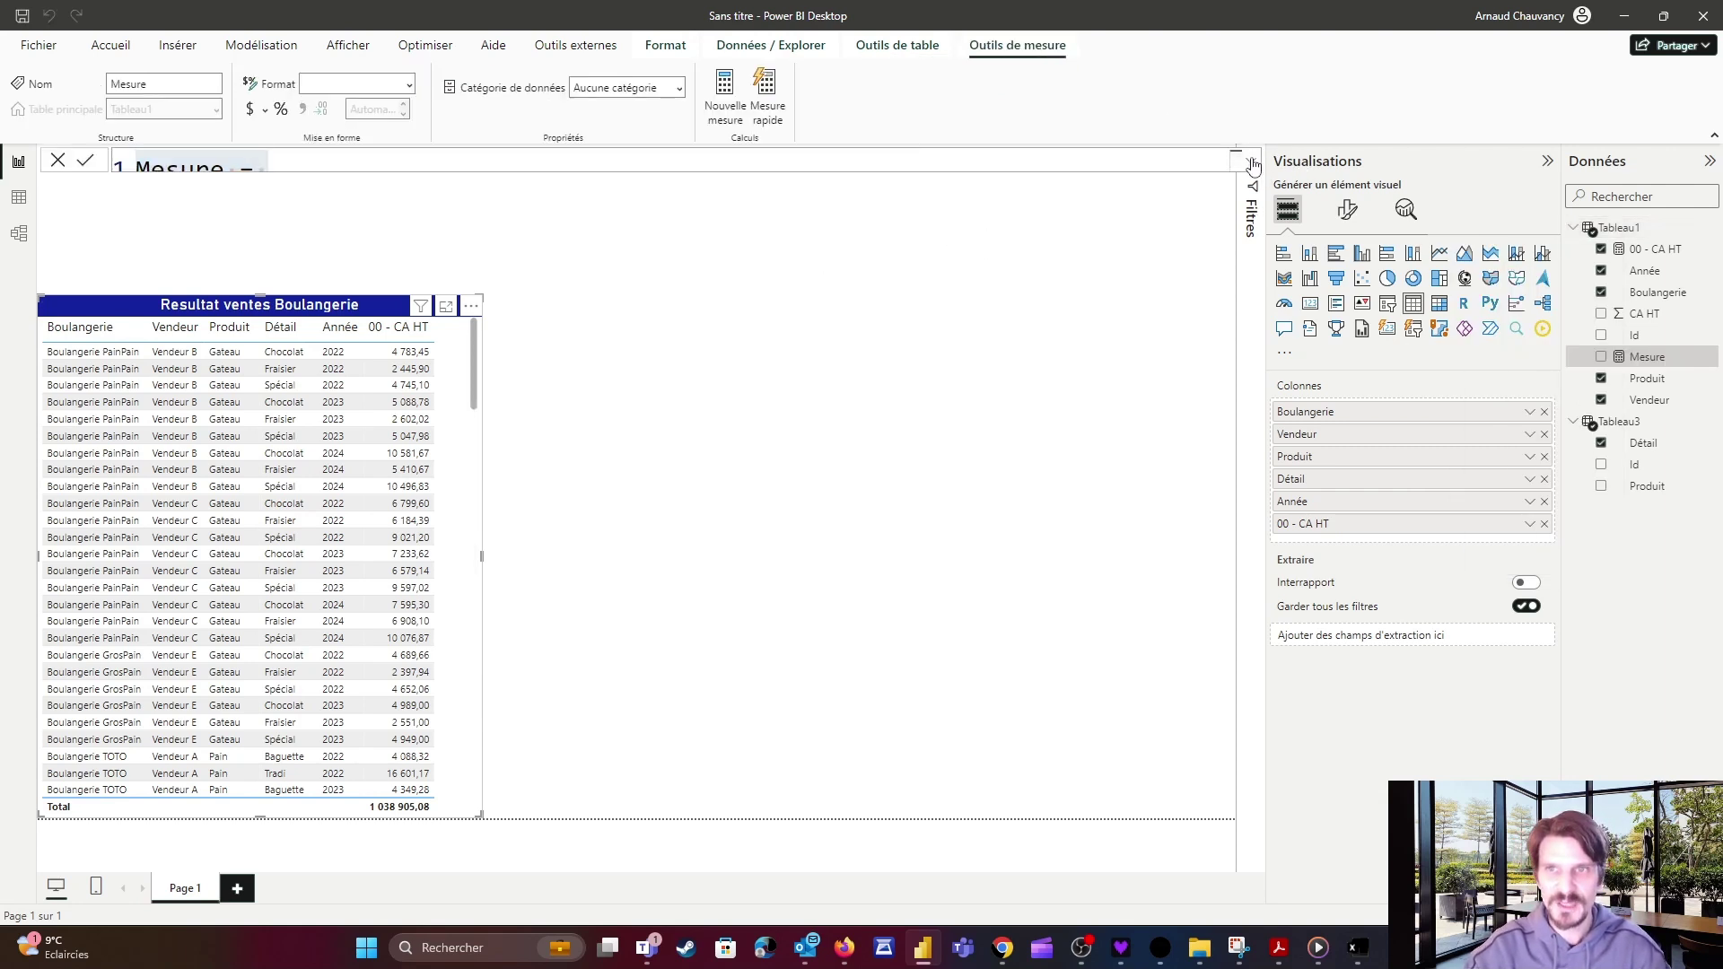
left_click(688, 178)
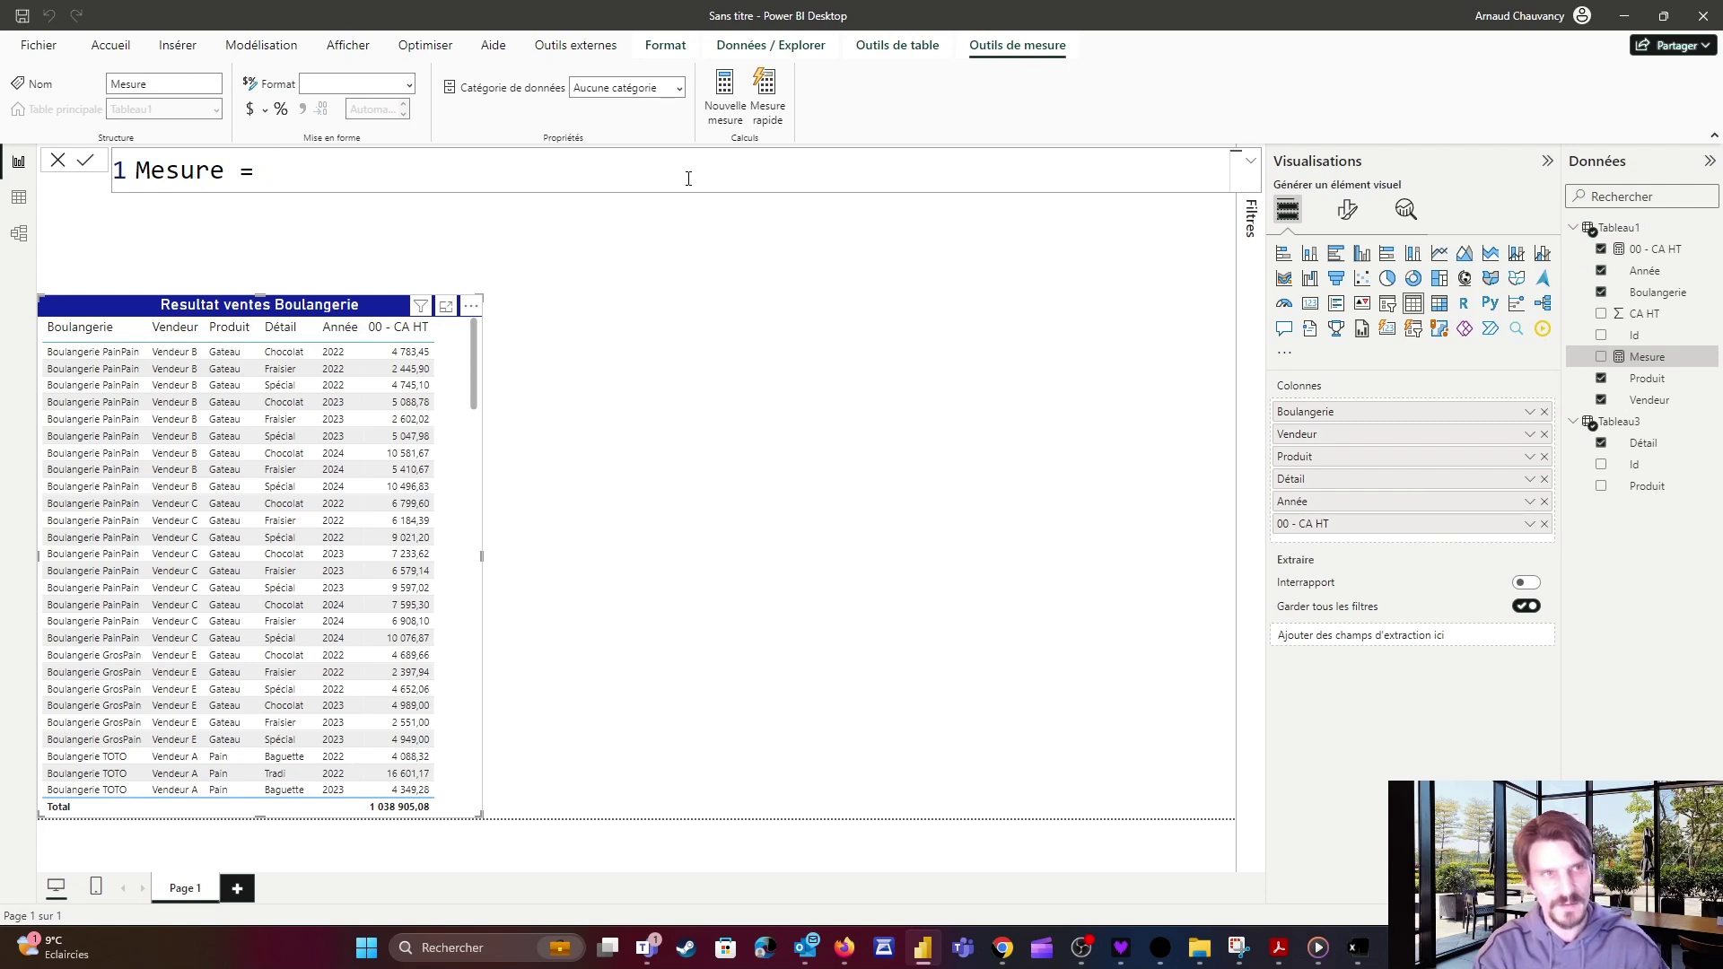
type("[")
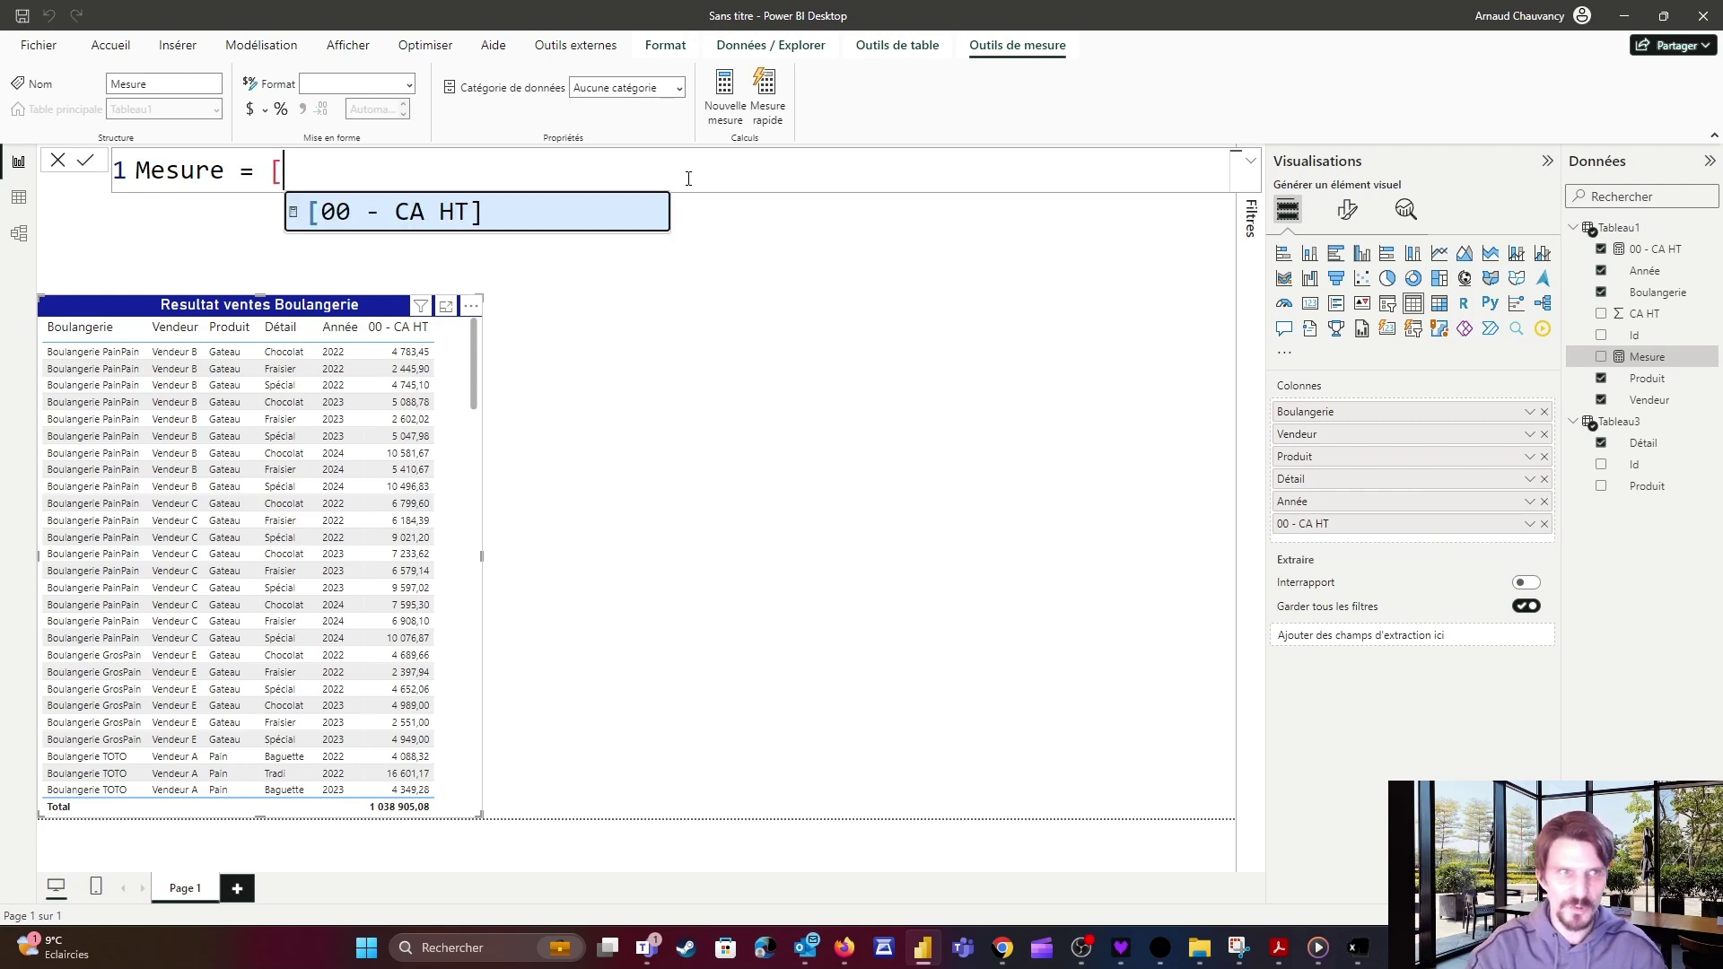
left_click(409, 215)
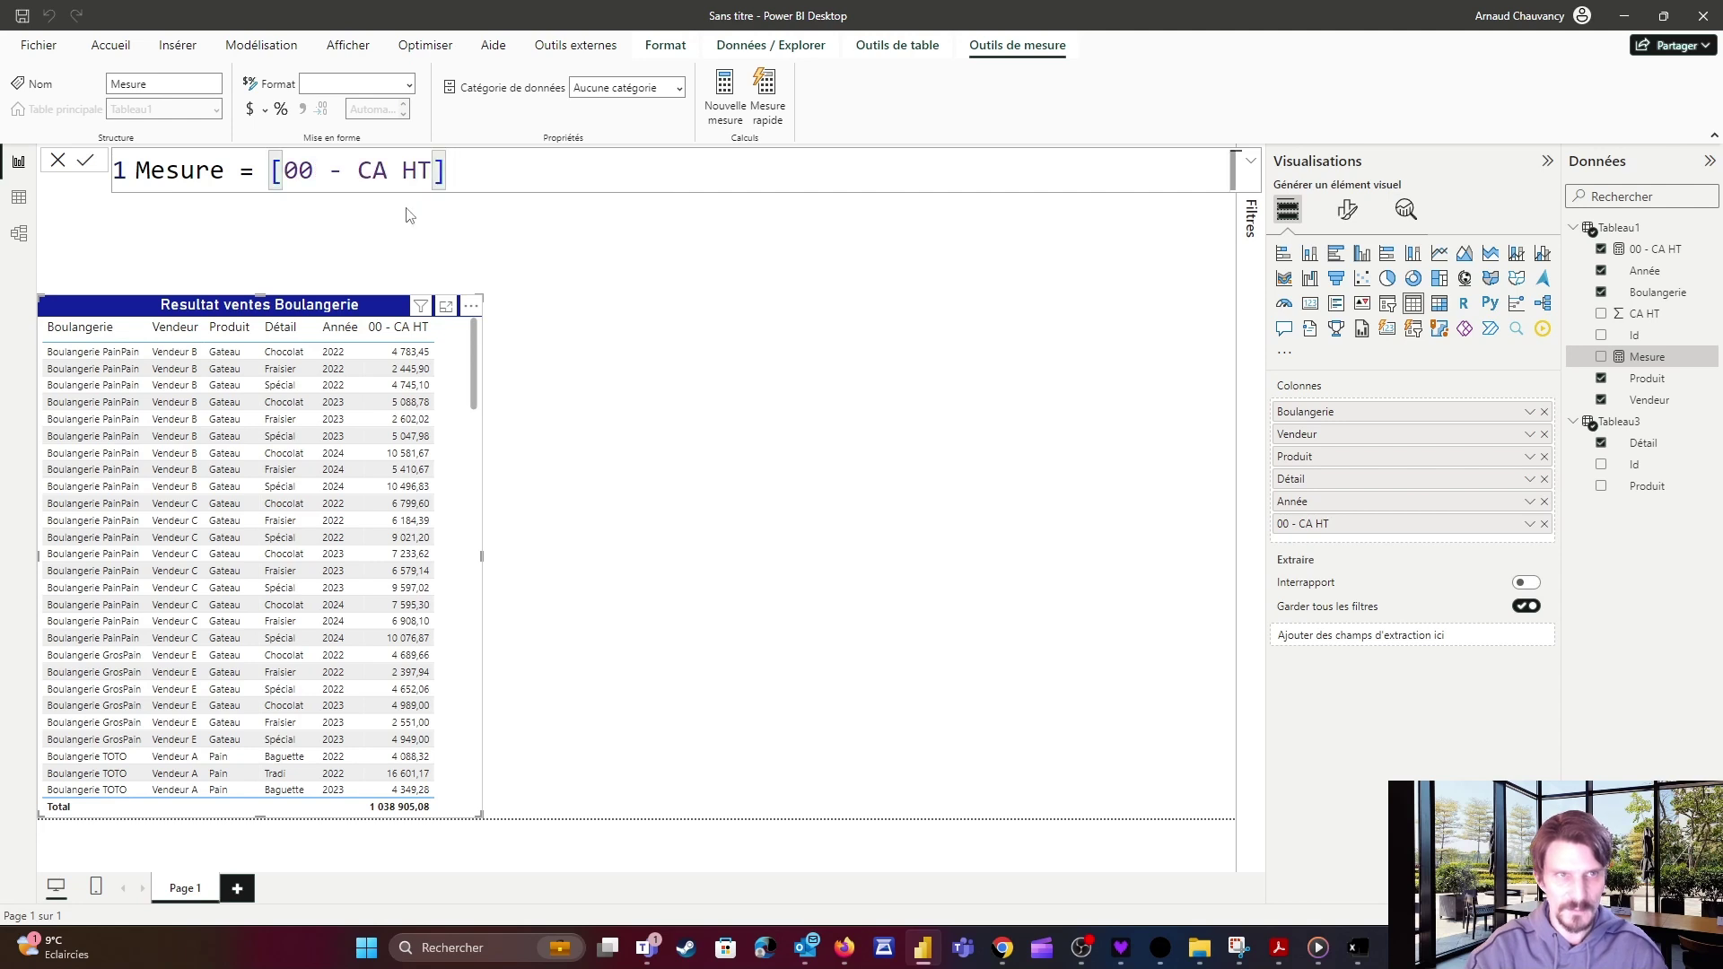
type("*1.2")
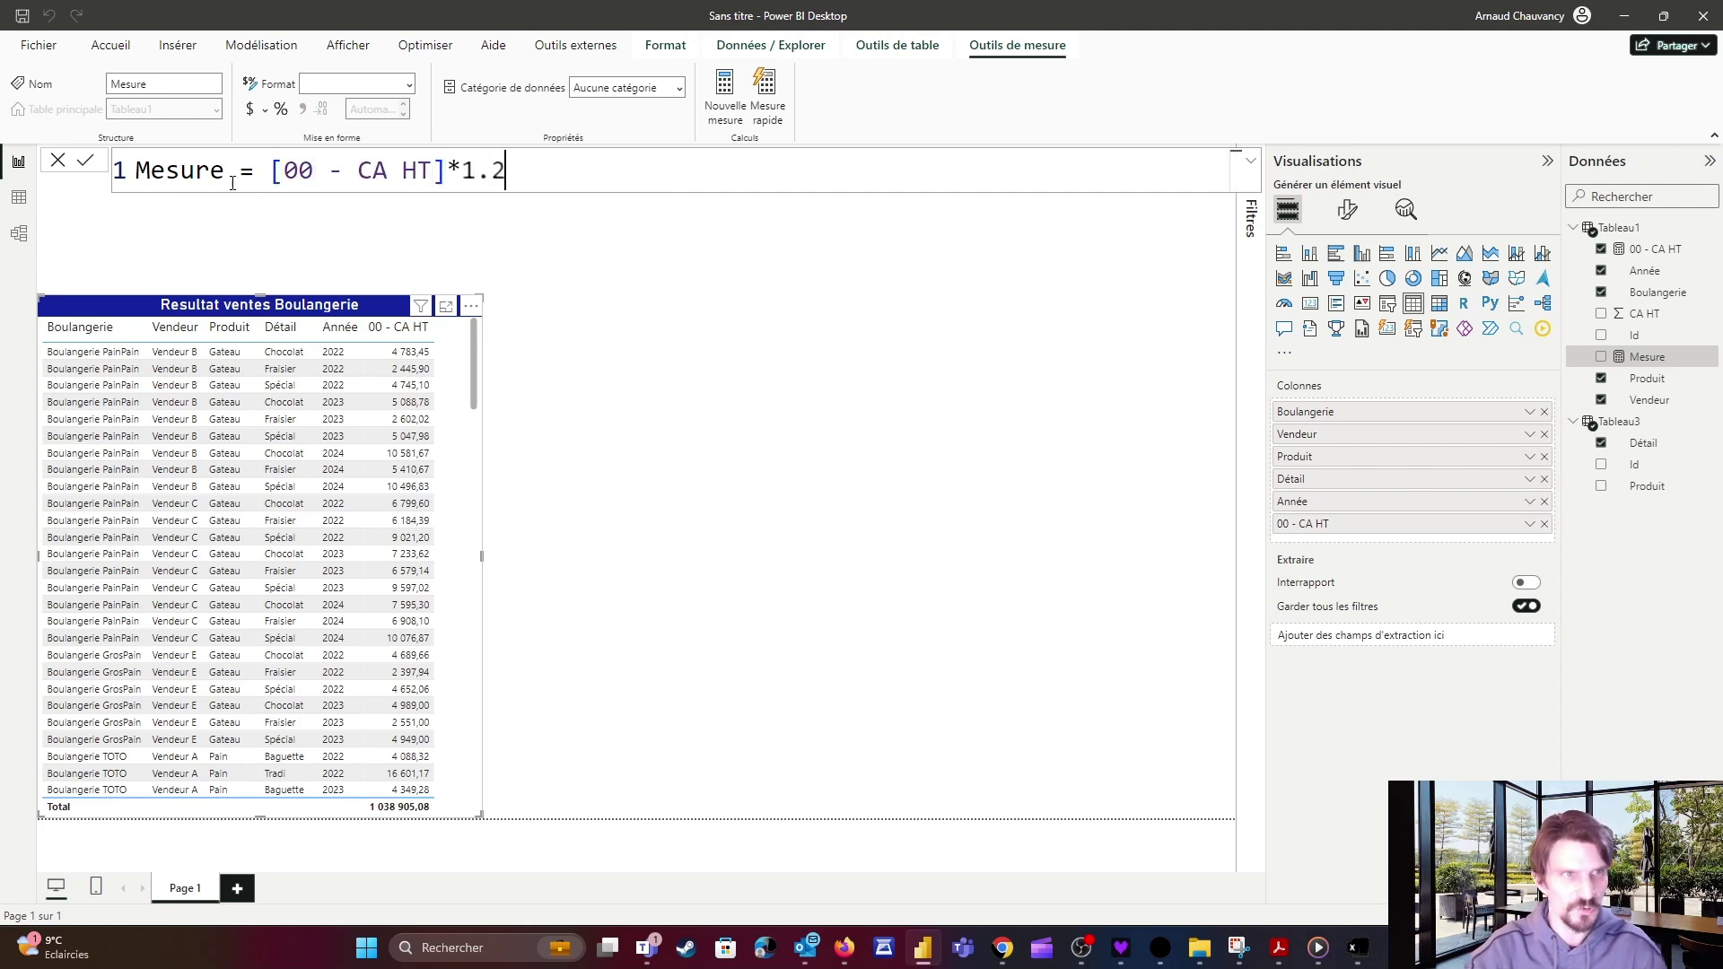
Name the measure that multiplies by 1.2 "01 - CA TTC" and commit it.
left_click_drag(220, 171, 135, 174)
type("01")
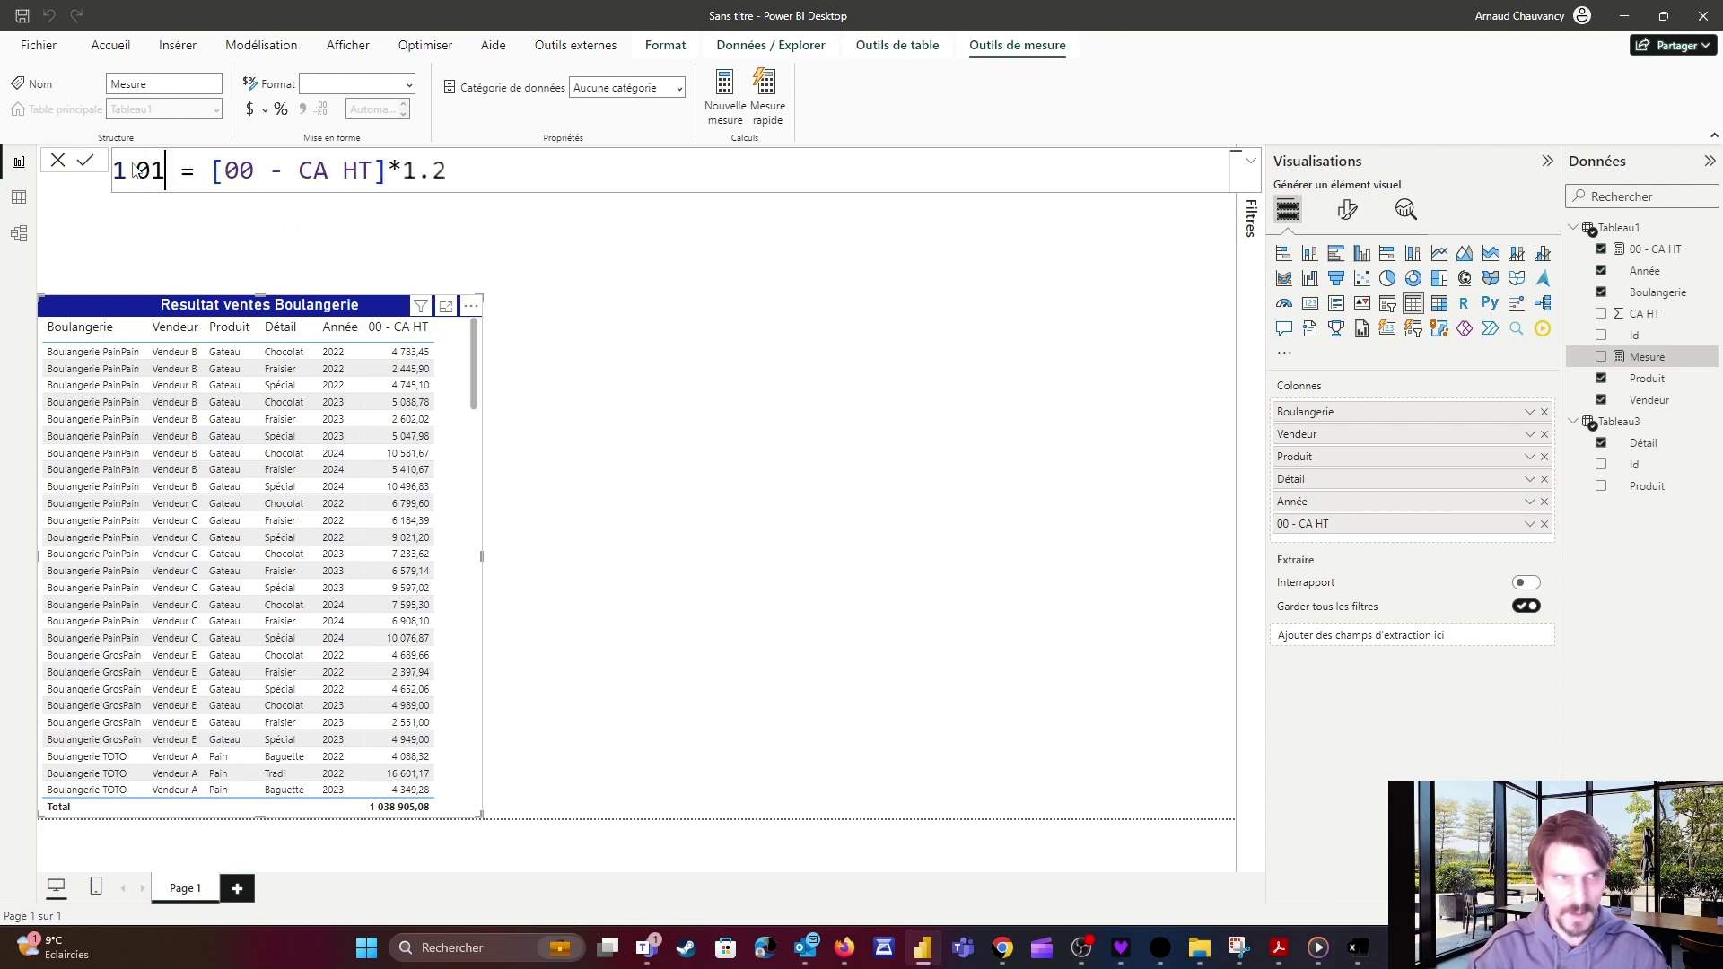
type(" - CA TT")
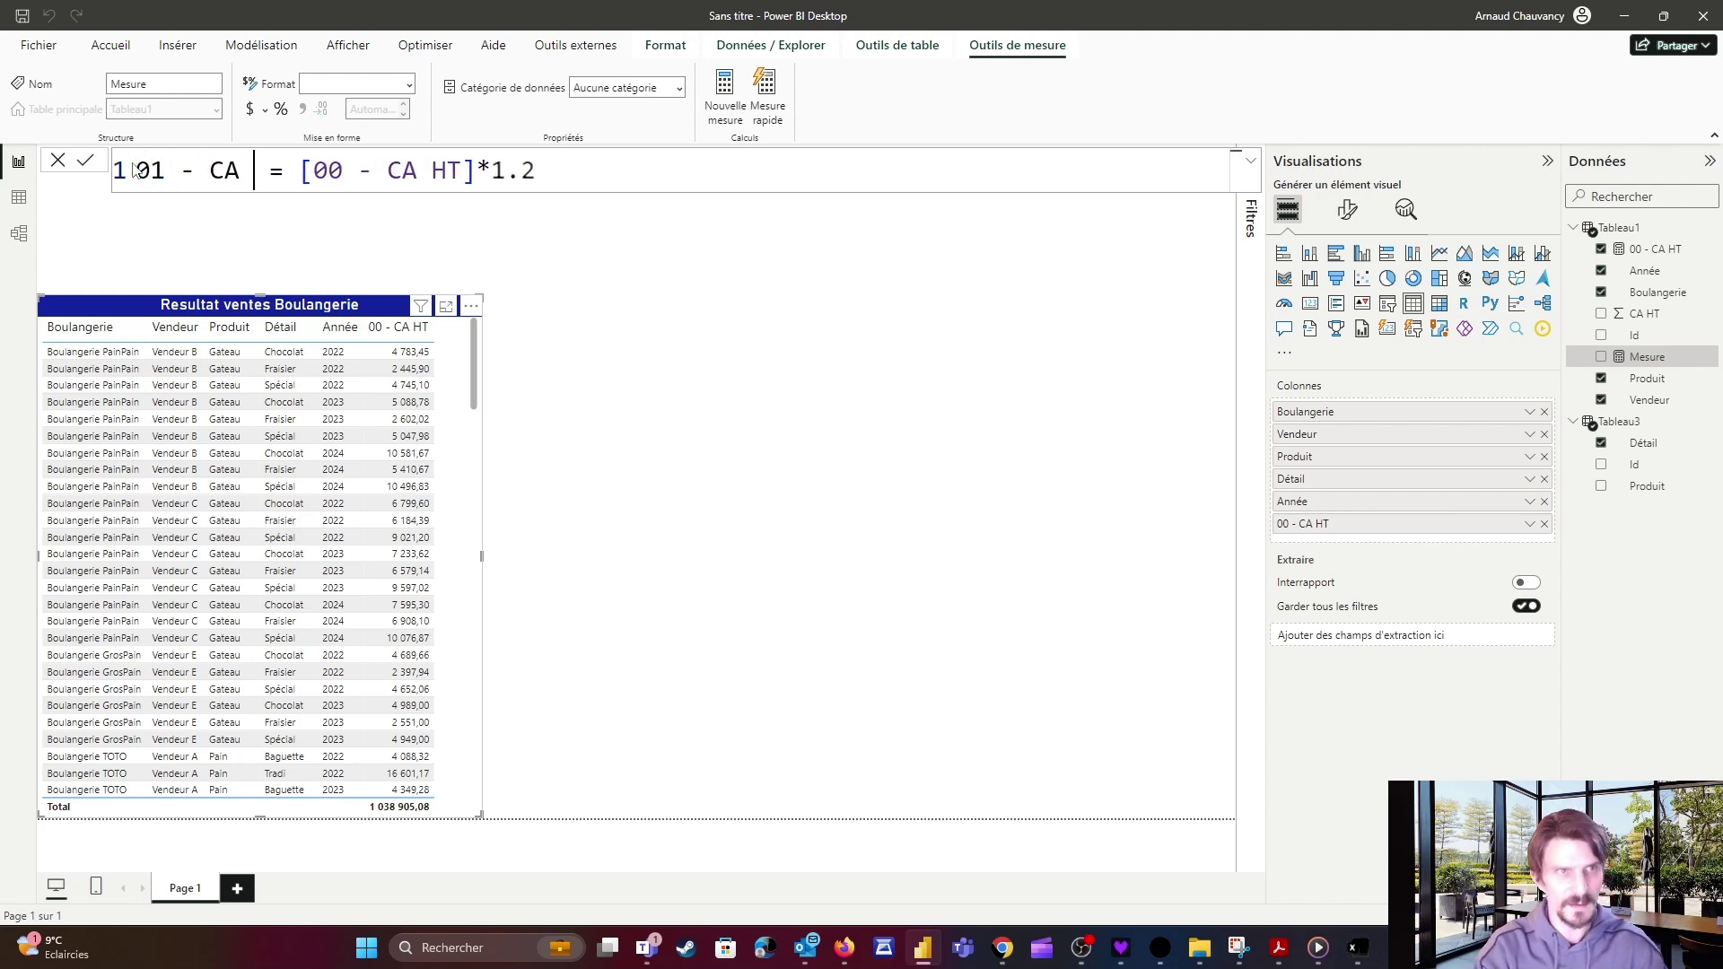
type("C")
left_click(462, 252)
Widen the bakery sales table visual and add the 01 - CA TTC measure as its last column.
left_click_drag(482, 557, 533, 558)
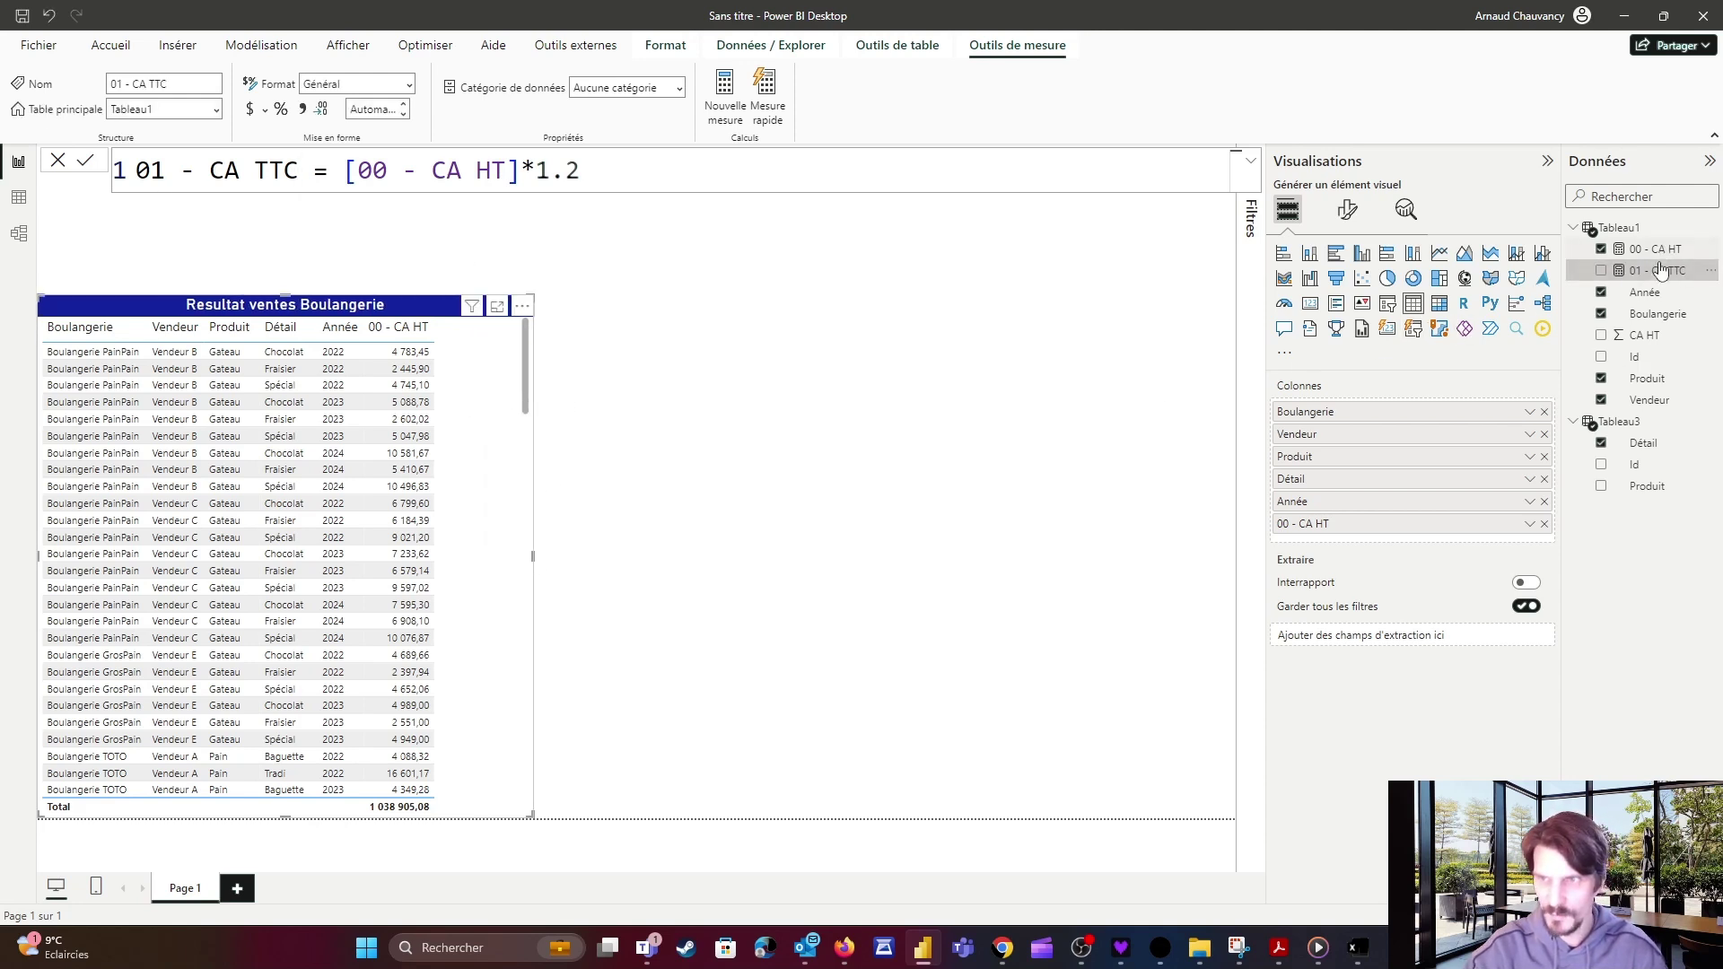
left_click(1602, 272)
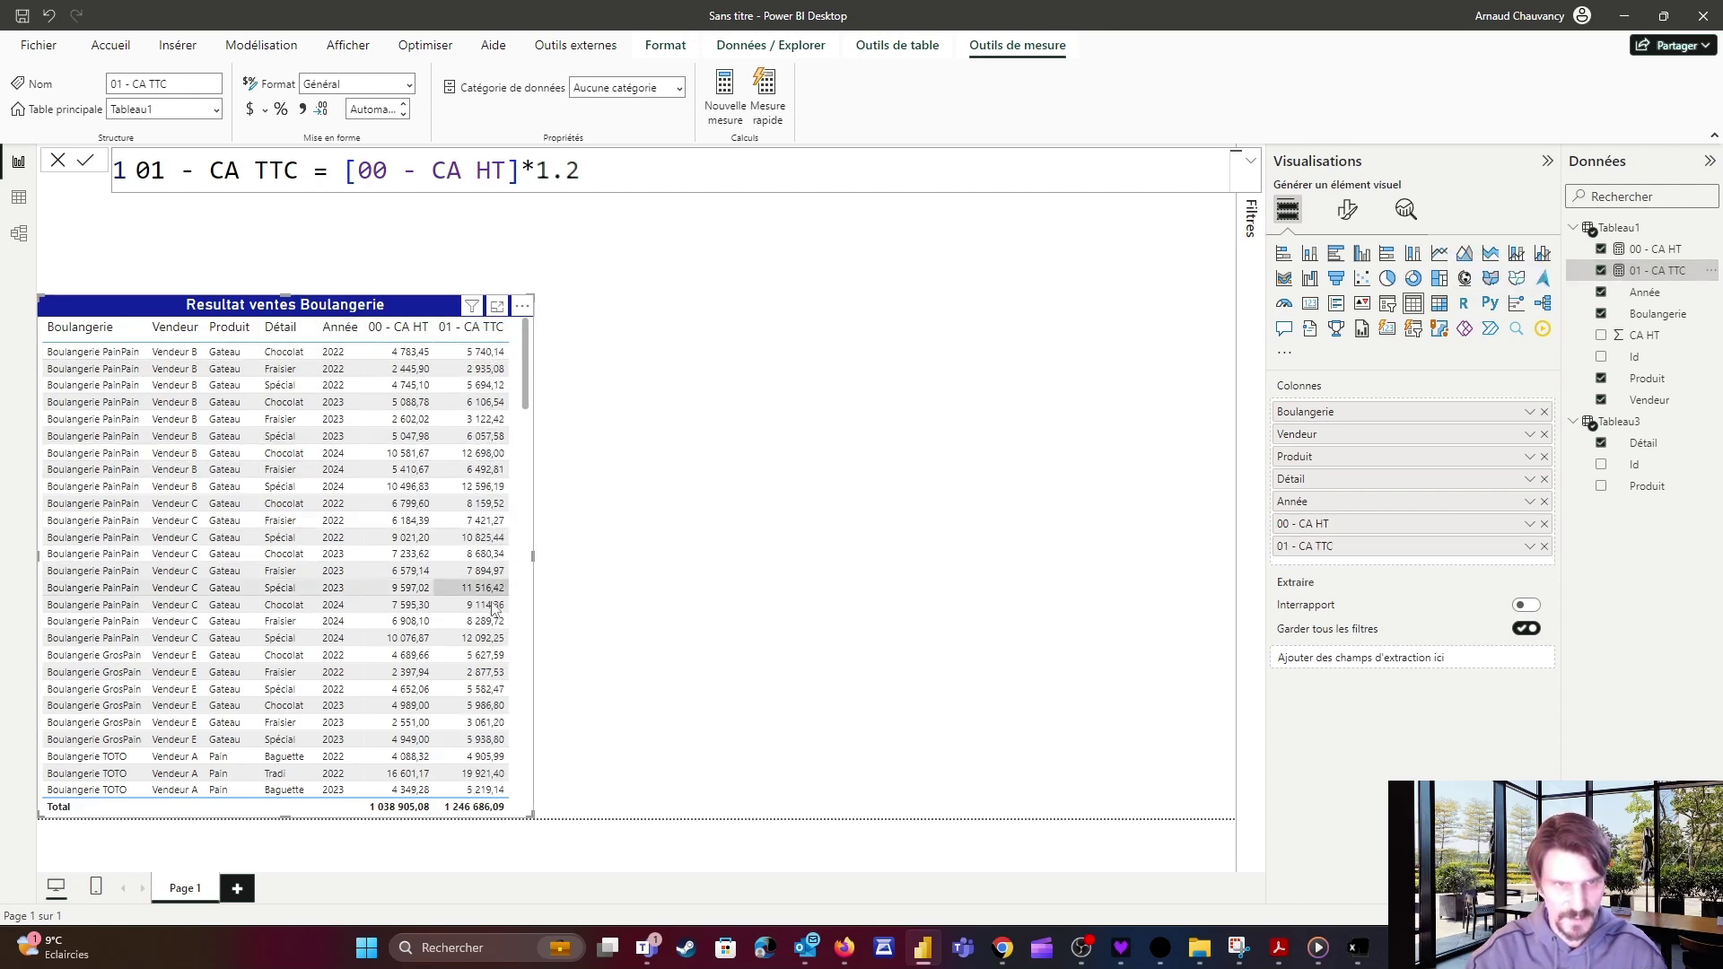
left_click_drag(533, 557, 540, 557)
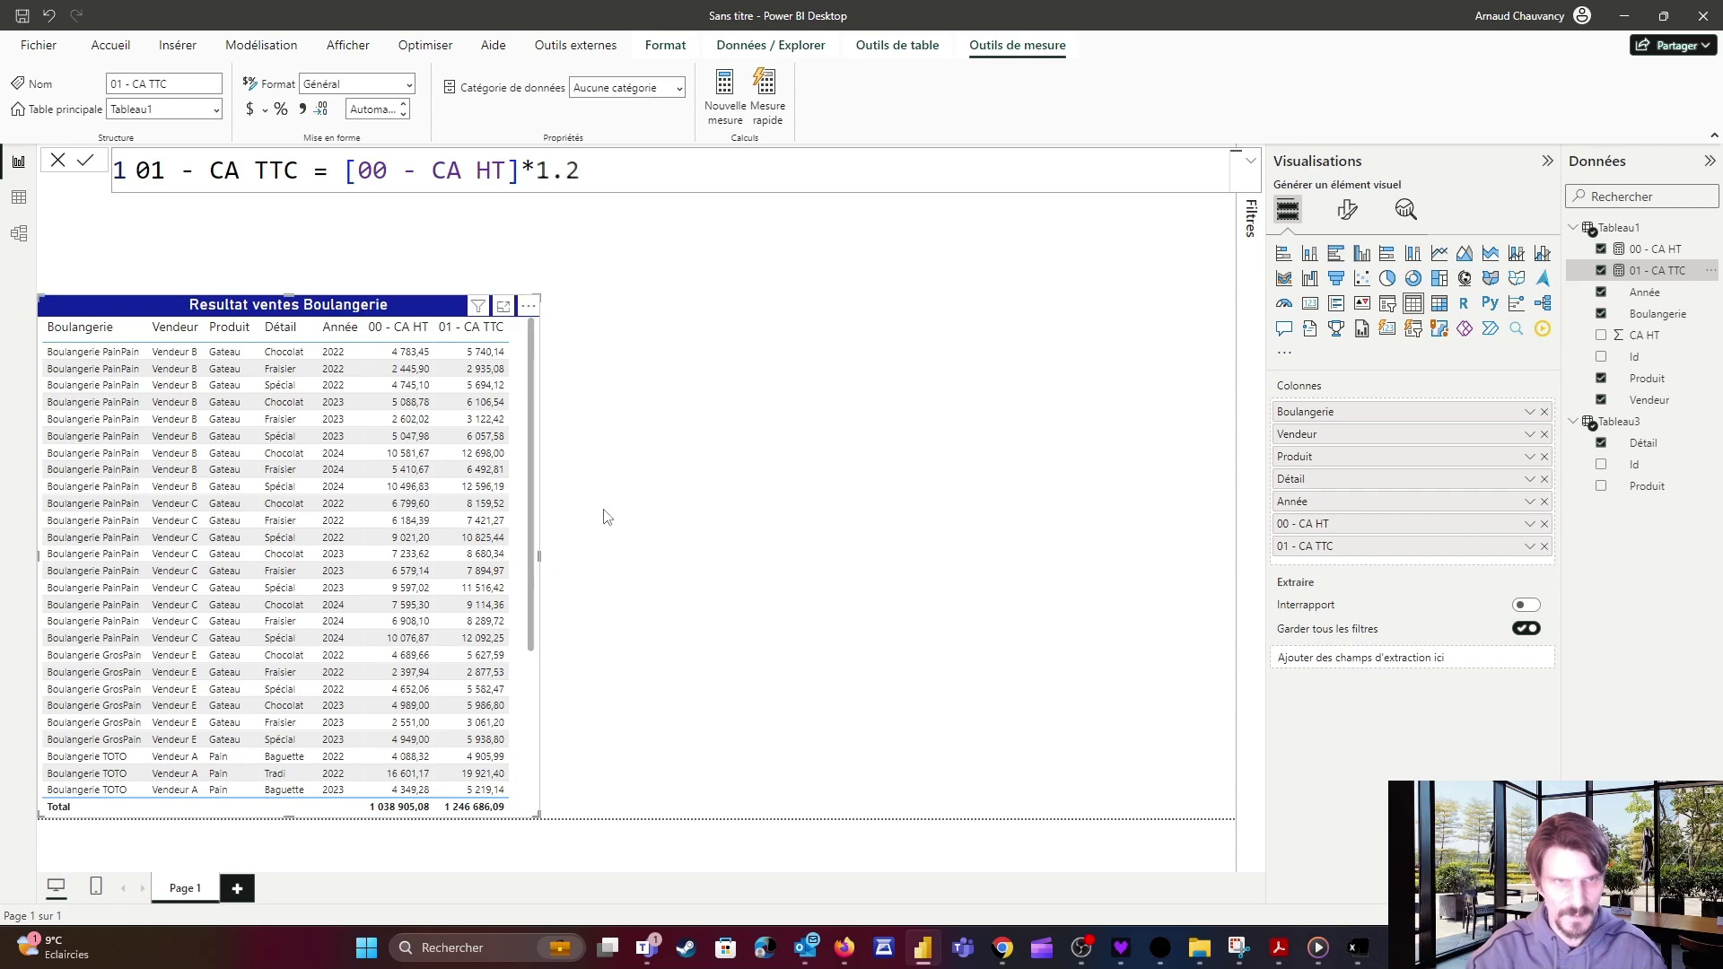
Extend the bakery sales table visual upward to the page's upper edge.
left_click_drag(304, 305, 302, 210)
left_click(303, 209)
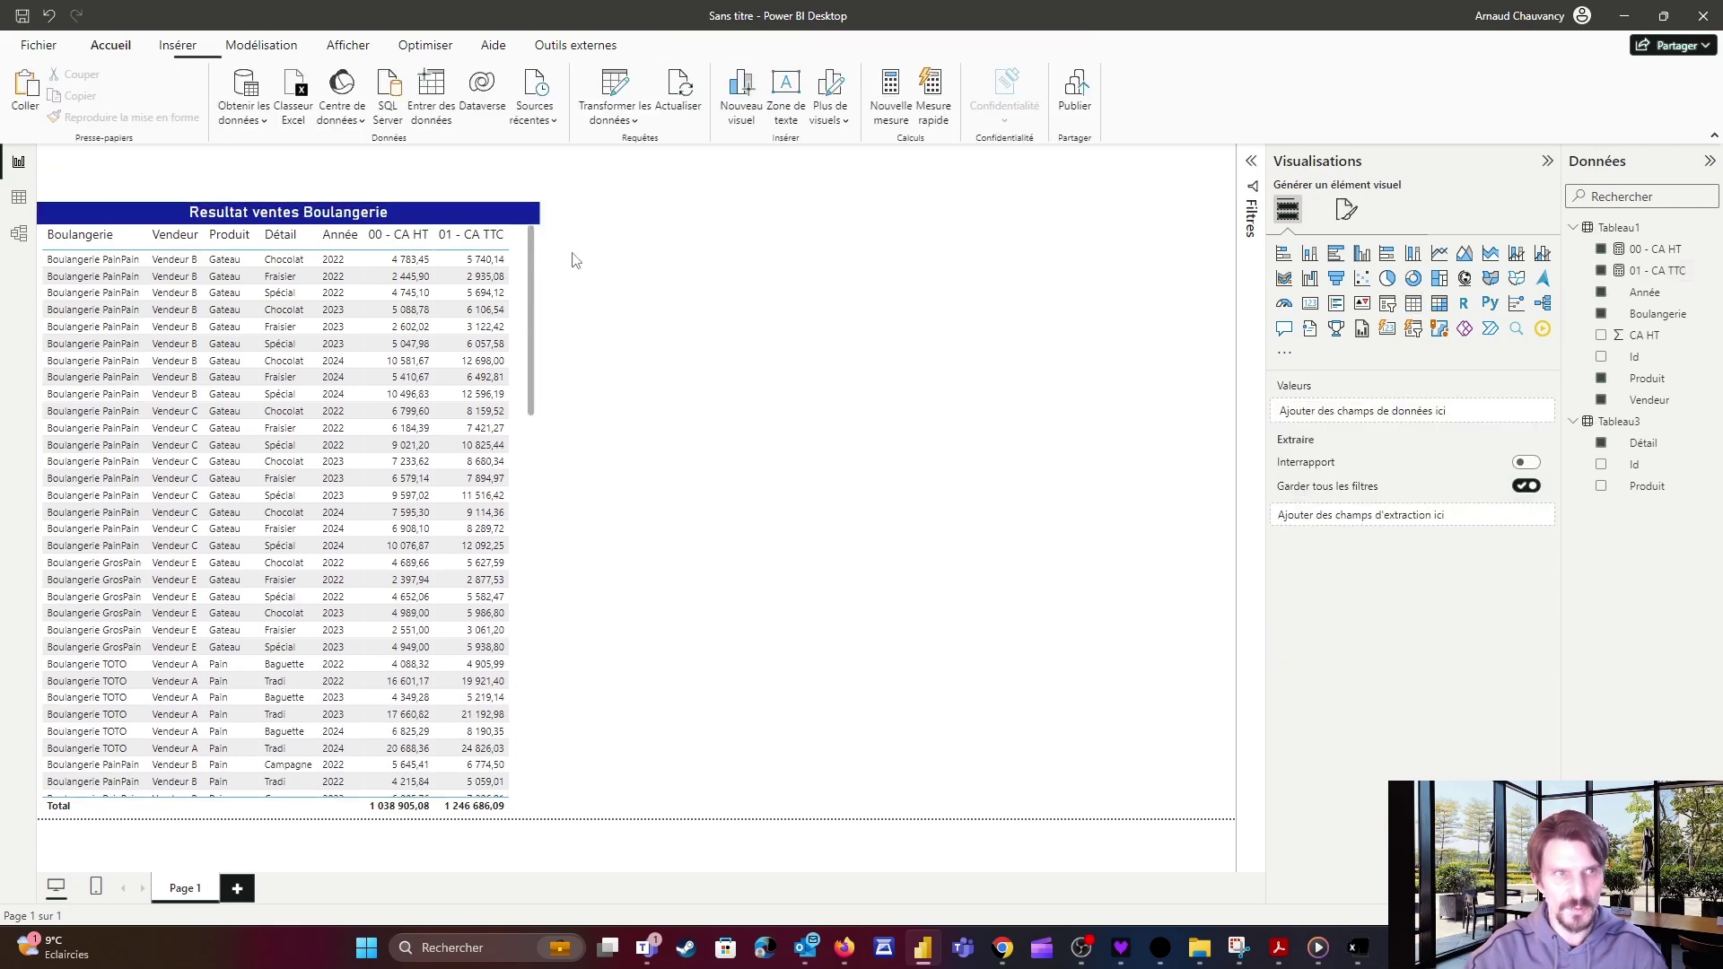
left_click_drag(291, 199, 290, 143)
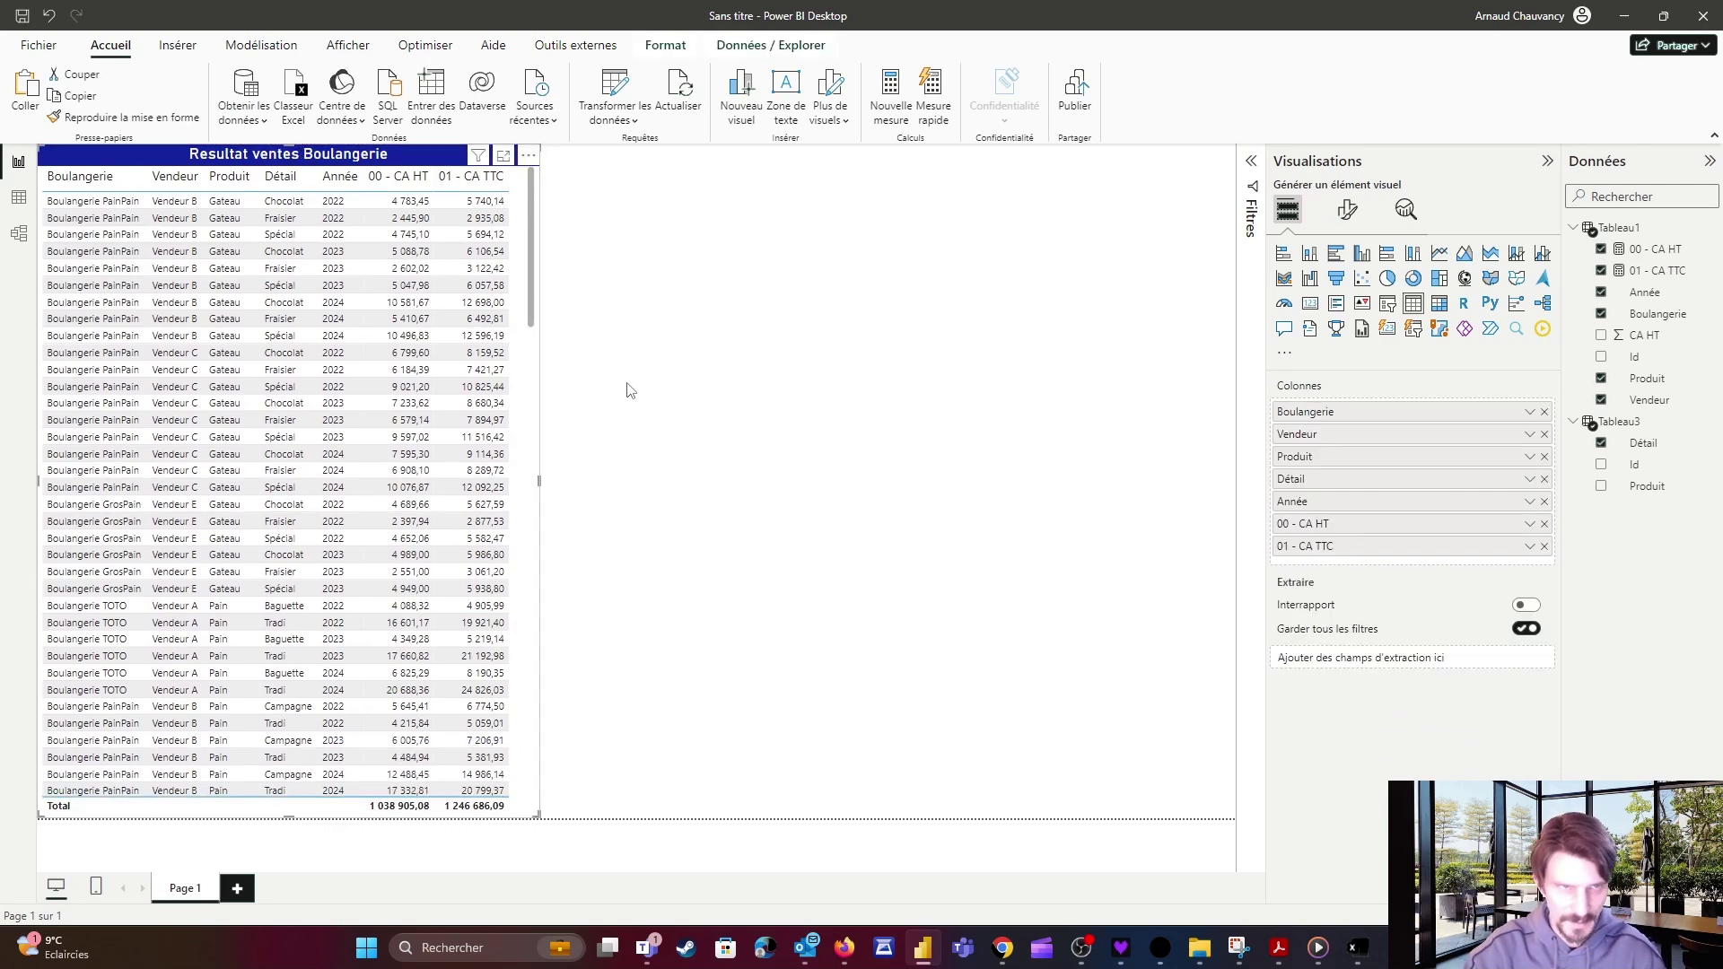
Add a pie chart beside the bakery sales table, with Vendeur as legend and the sum of CA HT as values.
left_click(685, 384)
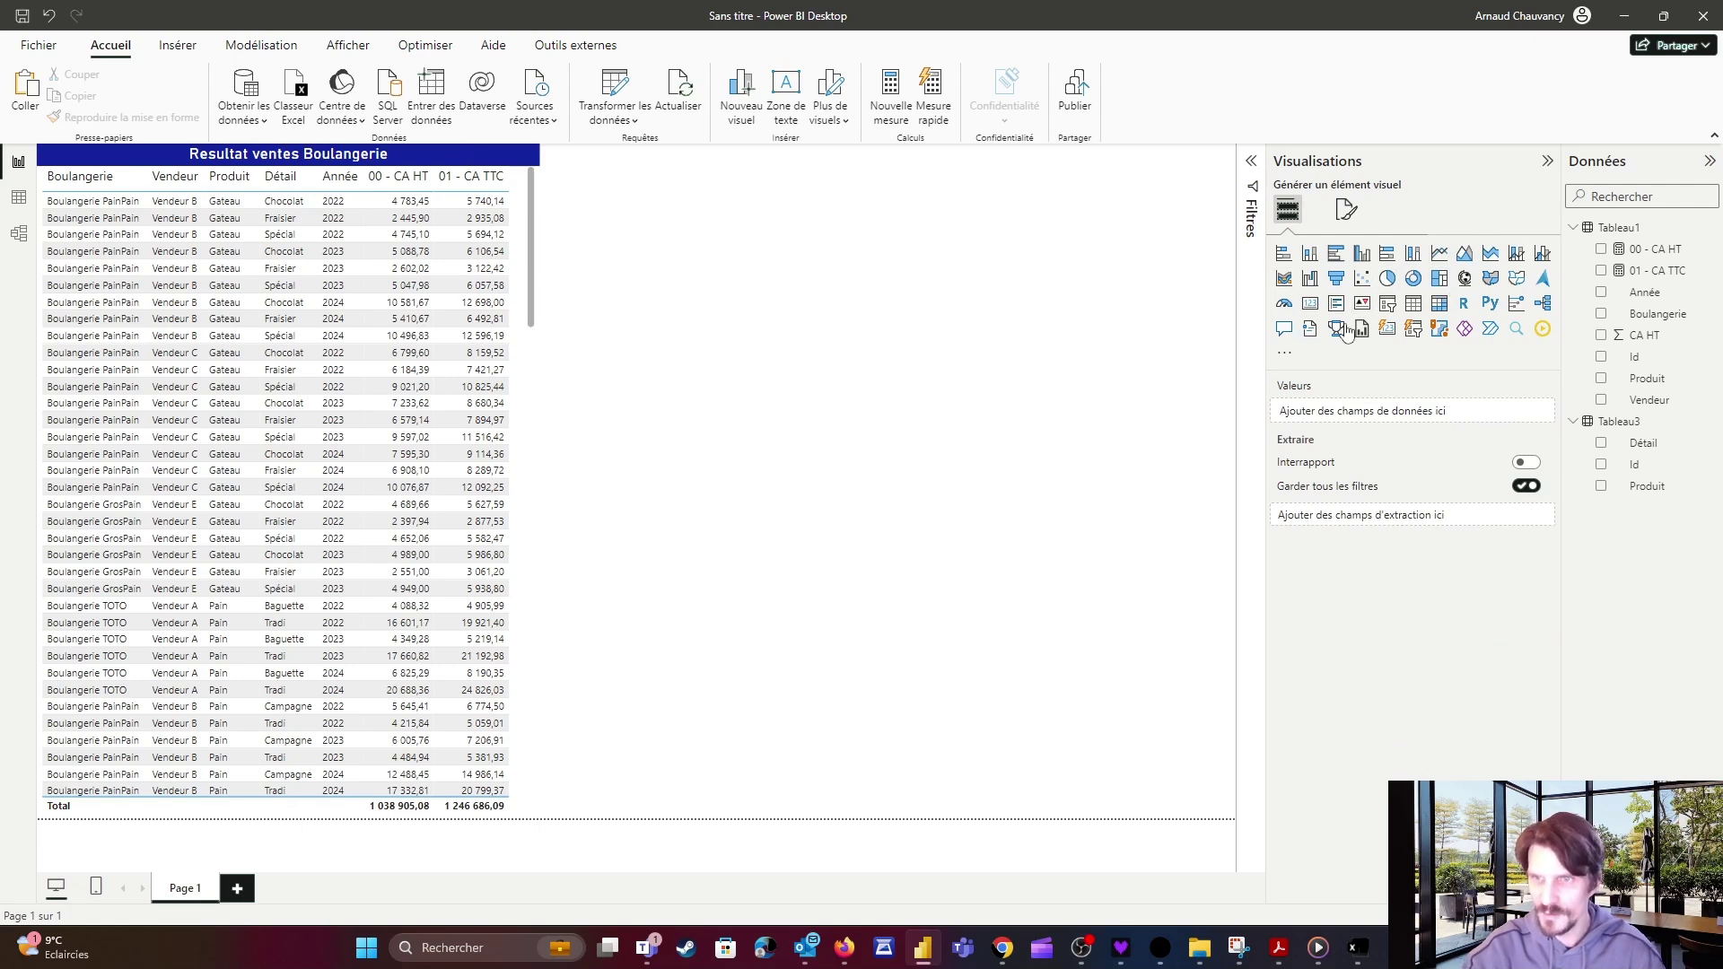
left_click(1387, 279)
left_click_drag(1047, 816, 1234, 480)
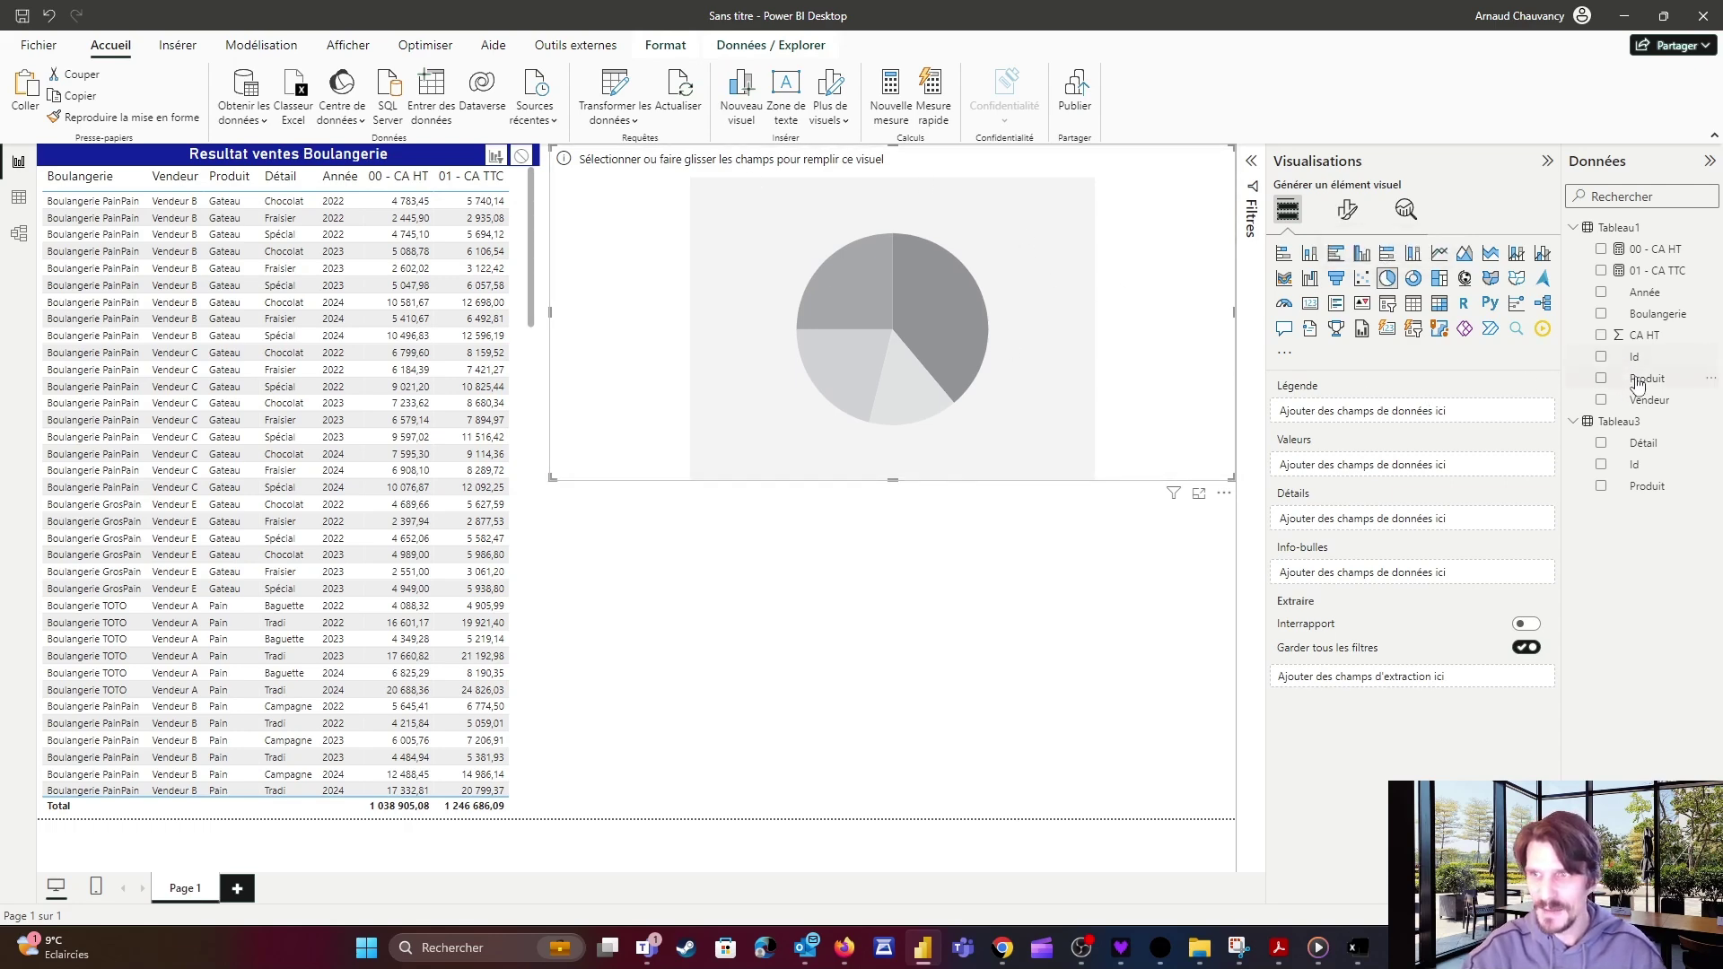
left_click_drag(1645, 402, 1382, 402)
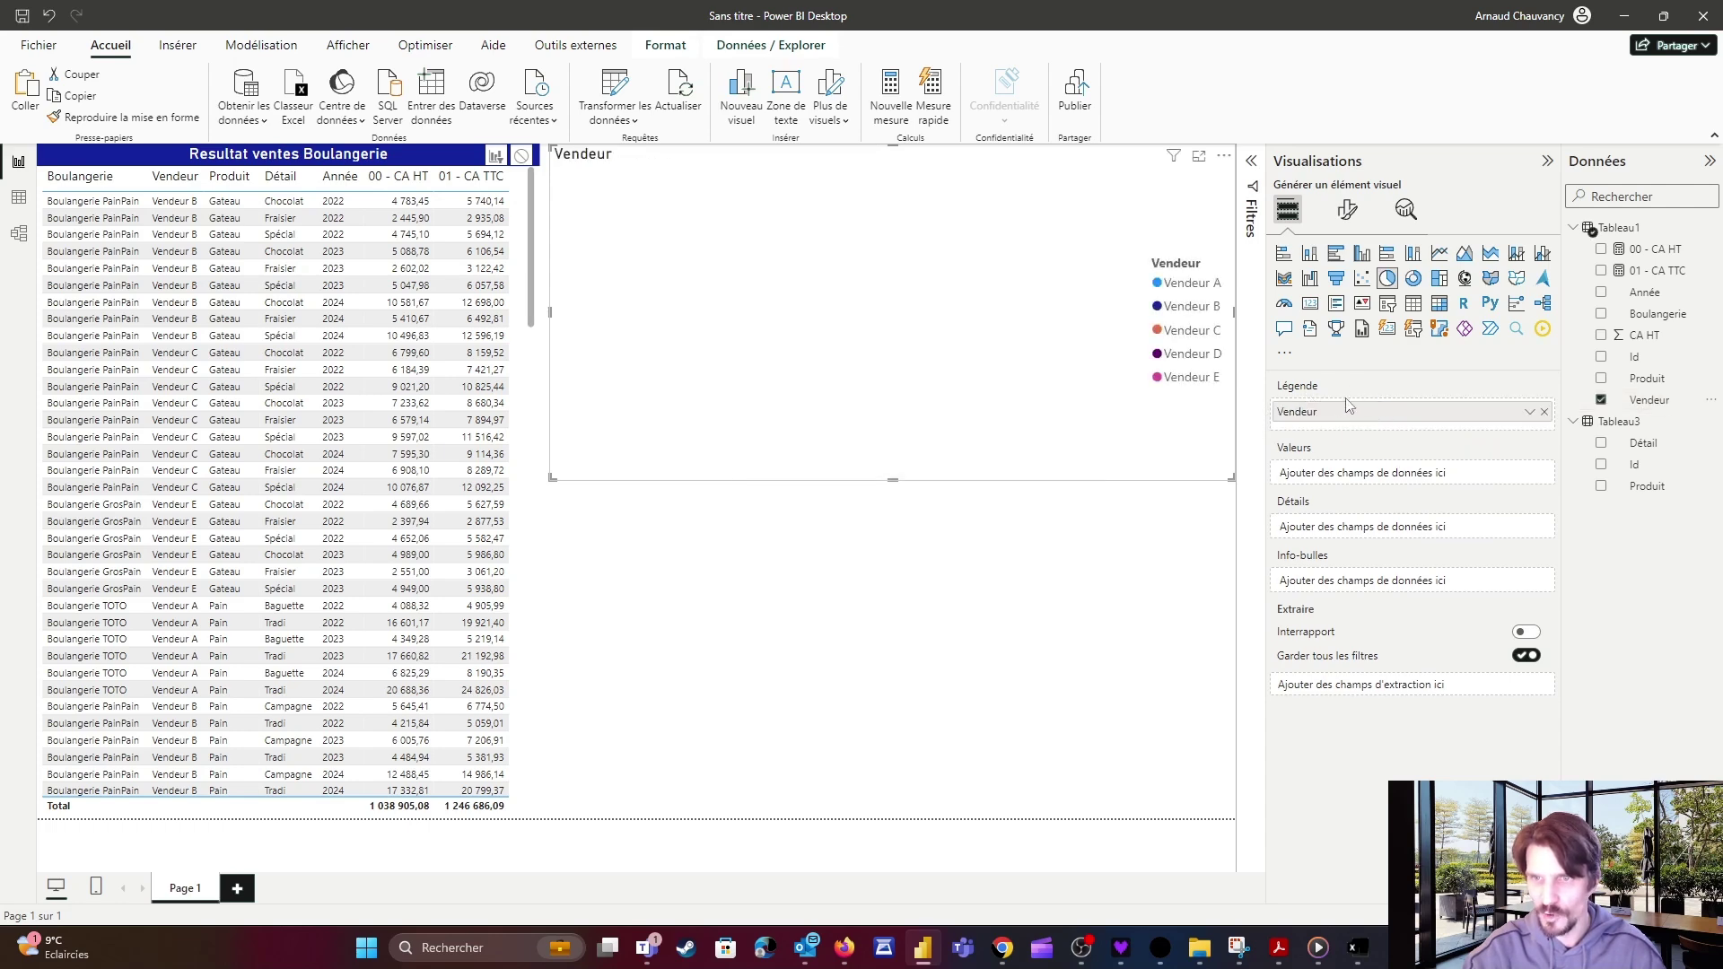
left_click_drag(1630, 335, 1427, 469)
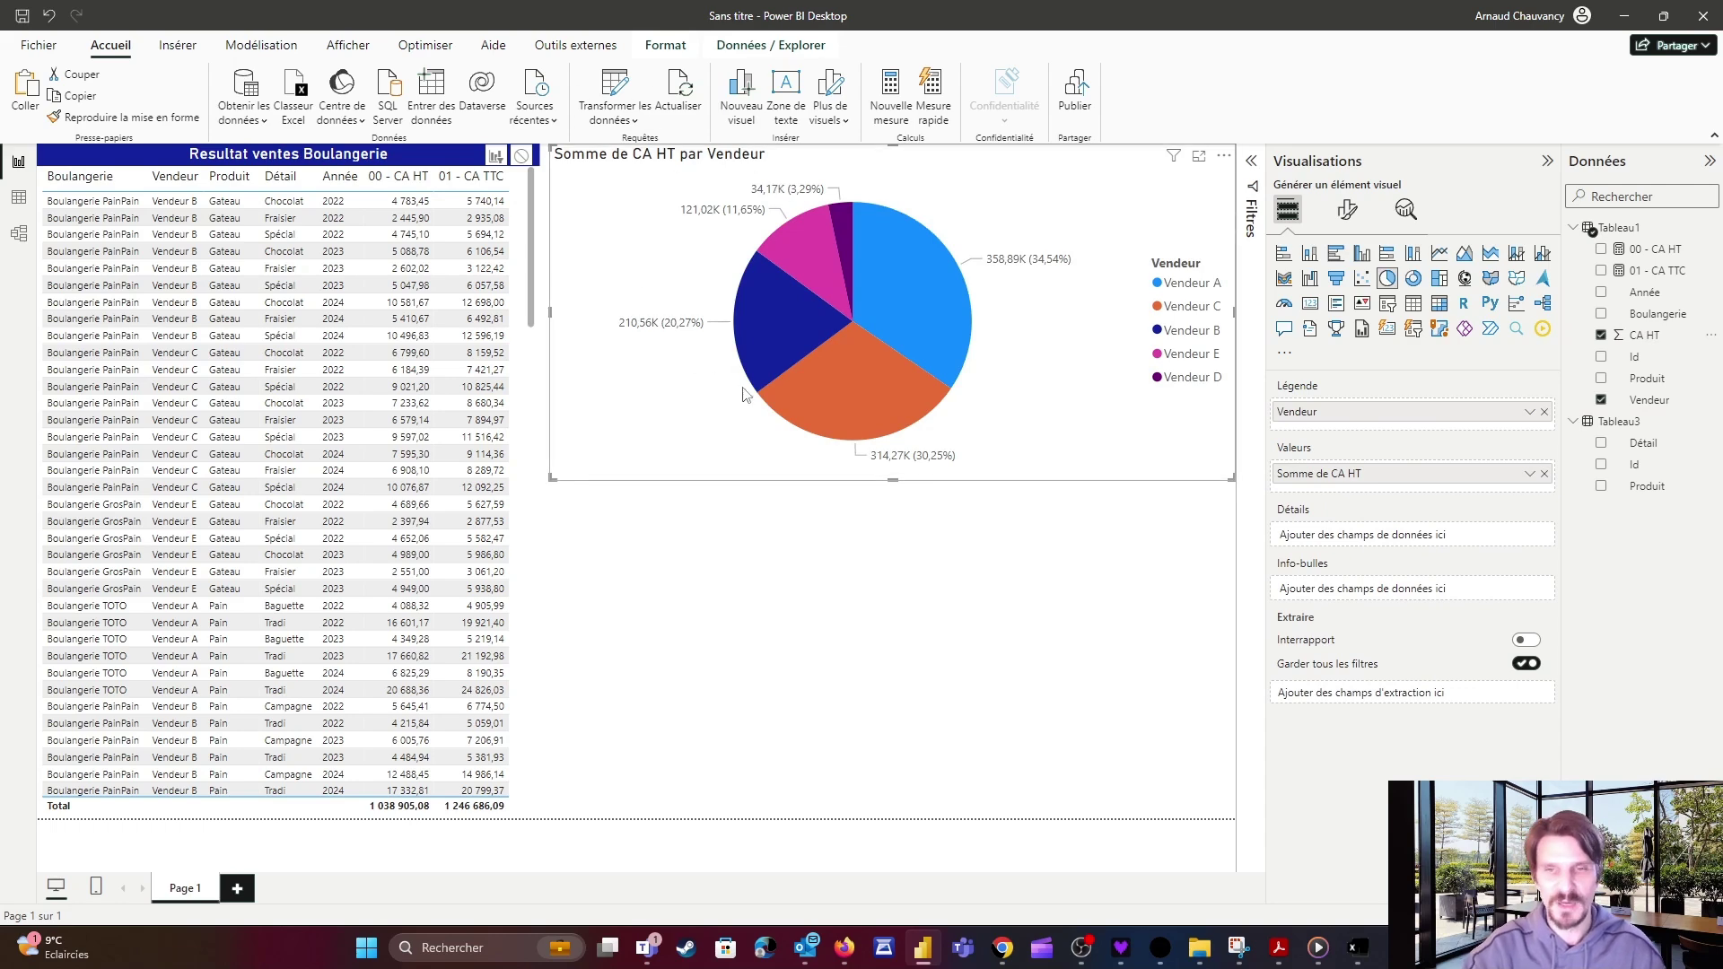
Select the Vendeur A, Vendeur C and Vendeur B slices in turn to check how the pie chart filters the table.
left_click(920, 266)
left_click(872, 415)
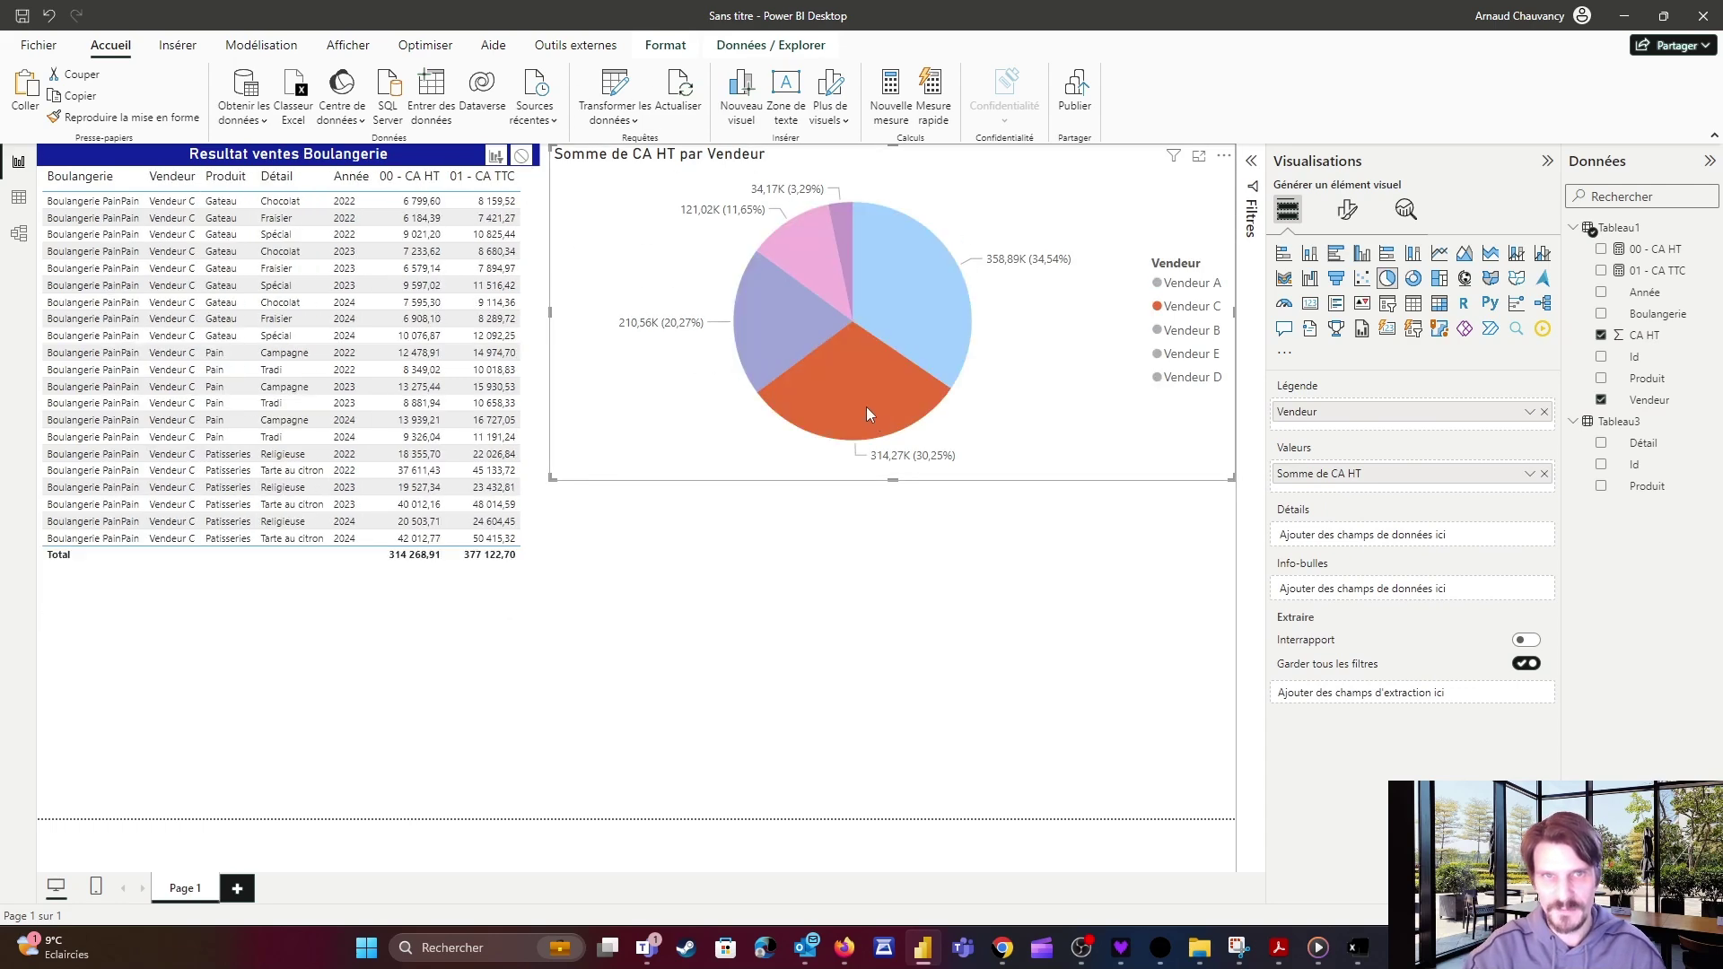
left_click(753, 323)
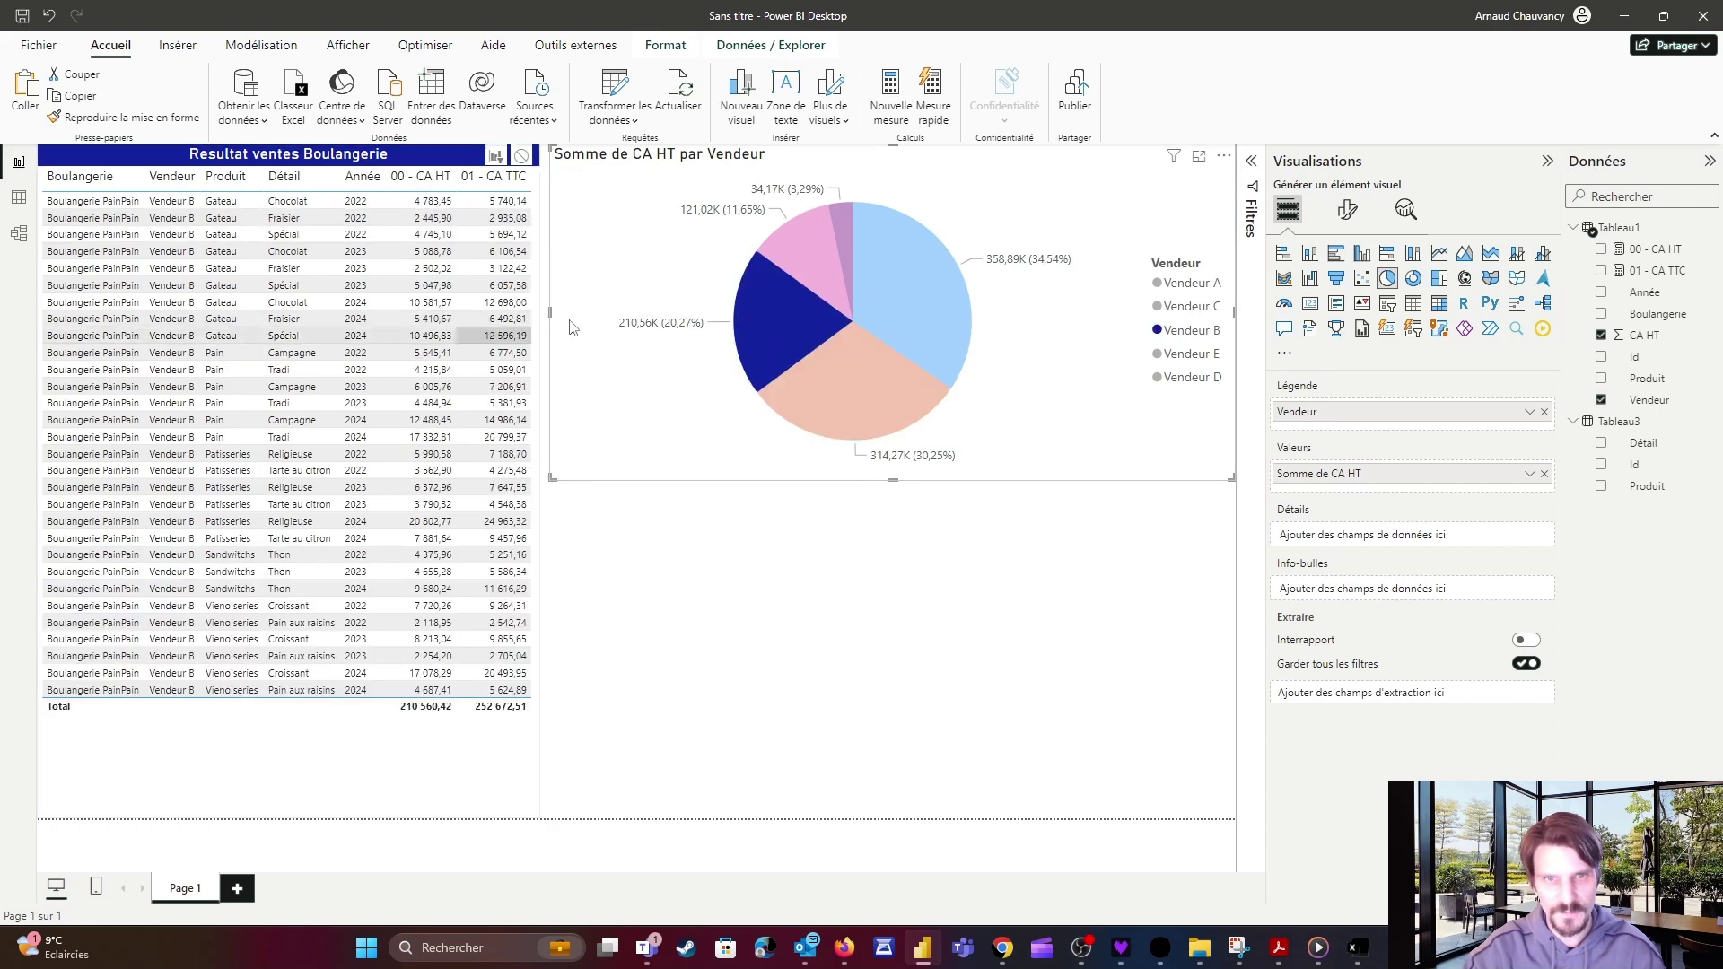
Select and deselect several Vendeur B and Vendeur C table rows to examine their highlighting in the pie chart.
left_click(379, 233)
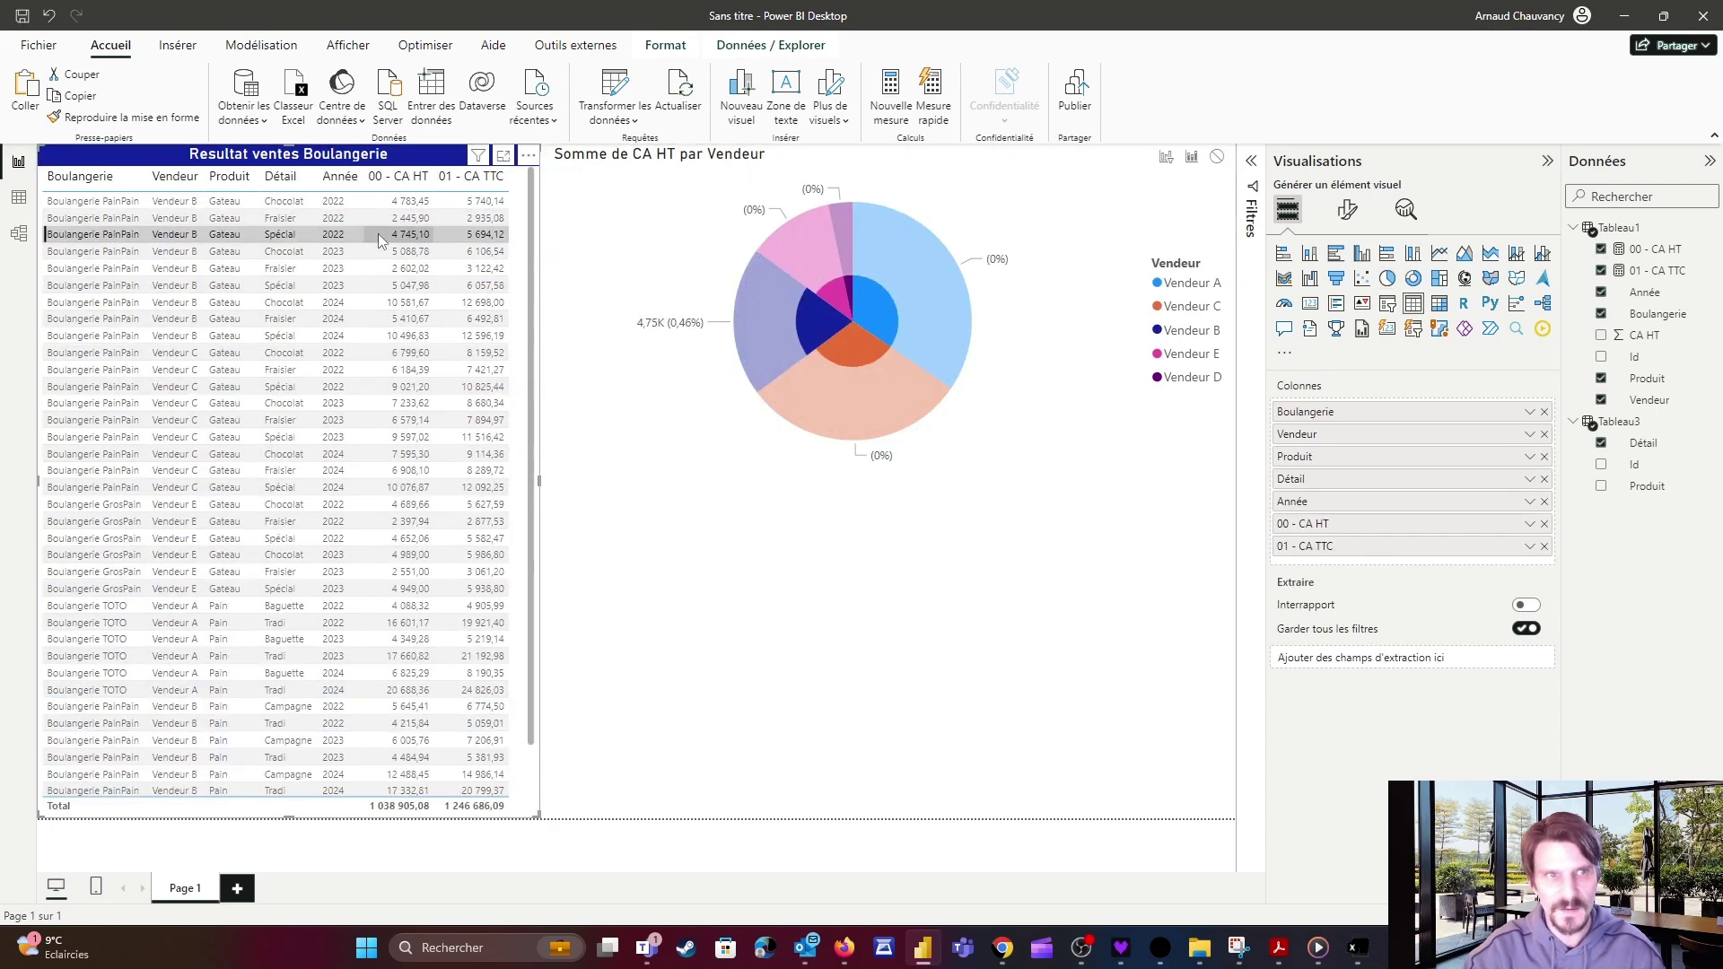
left_click(378, 235)
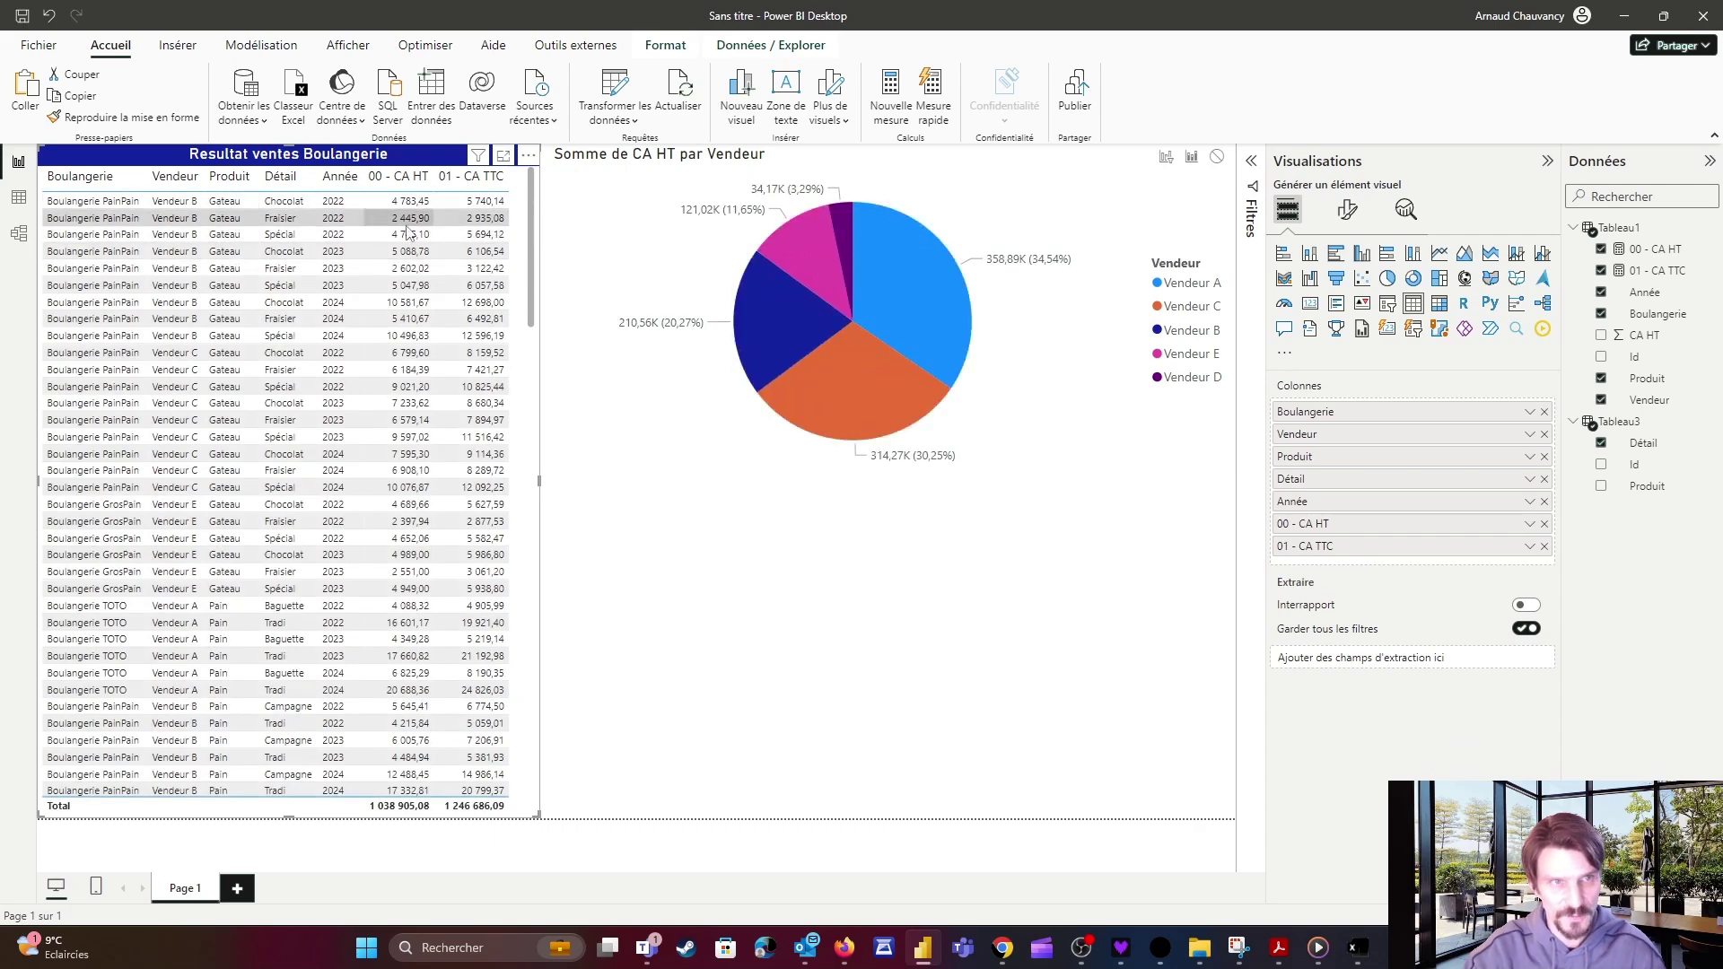
left_click(409, 370)
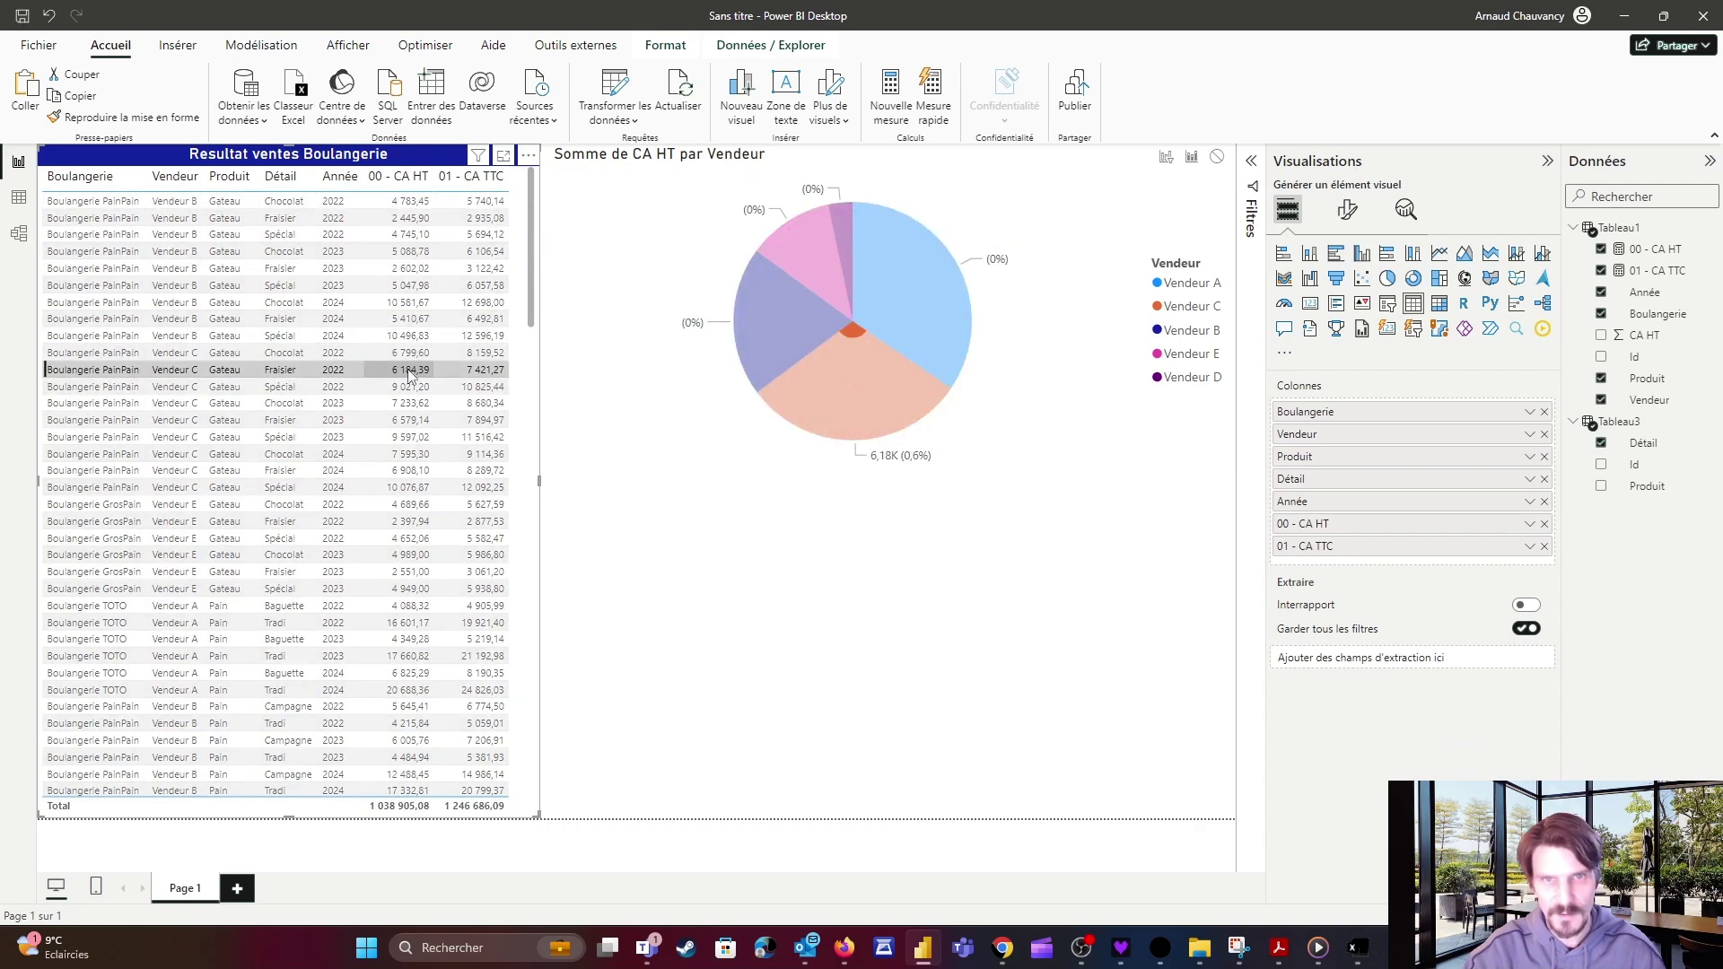
left_click(409, 375)
left_click(413, 487)
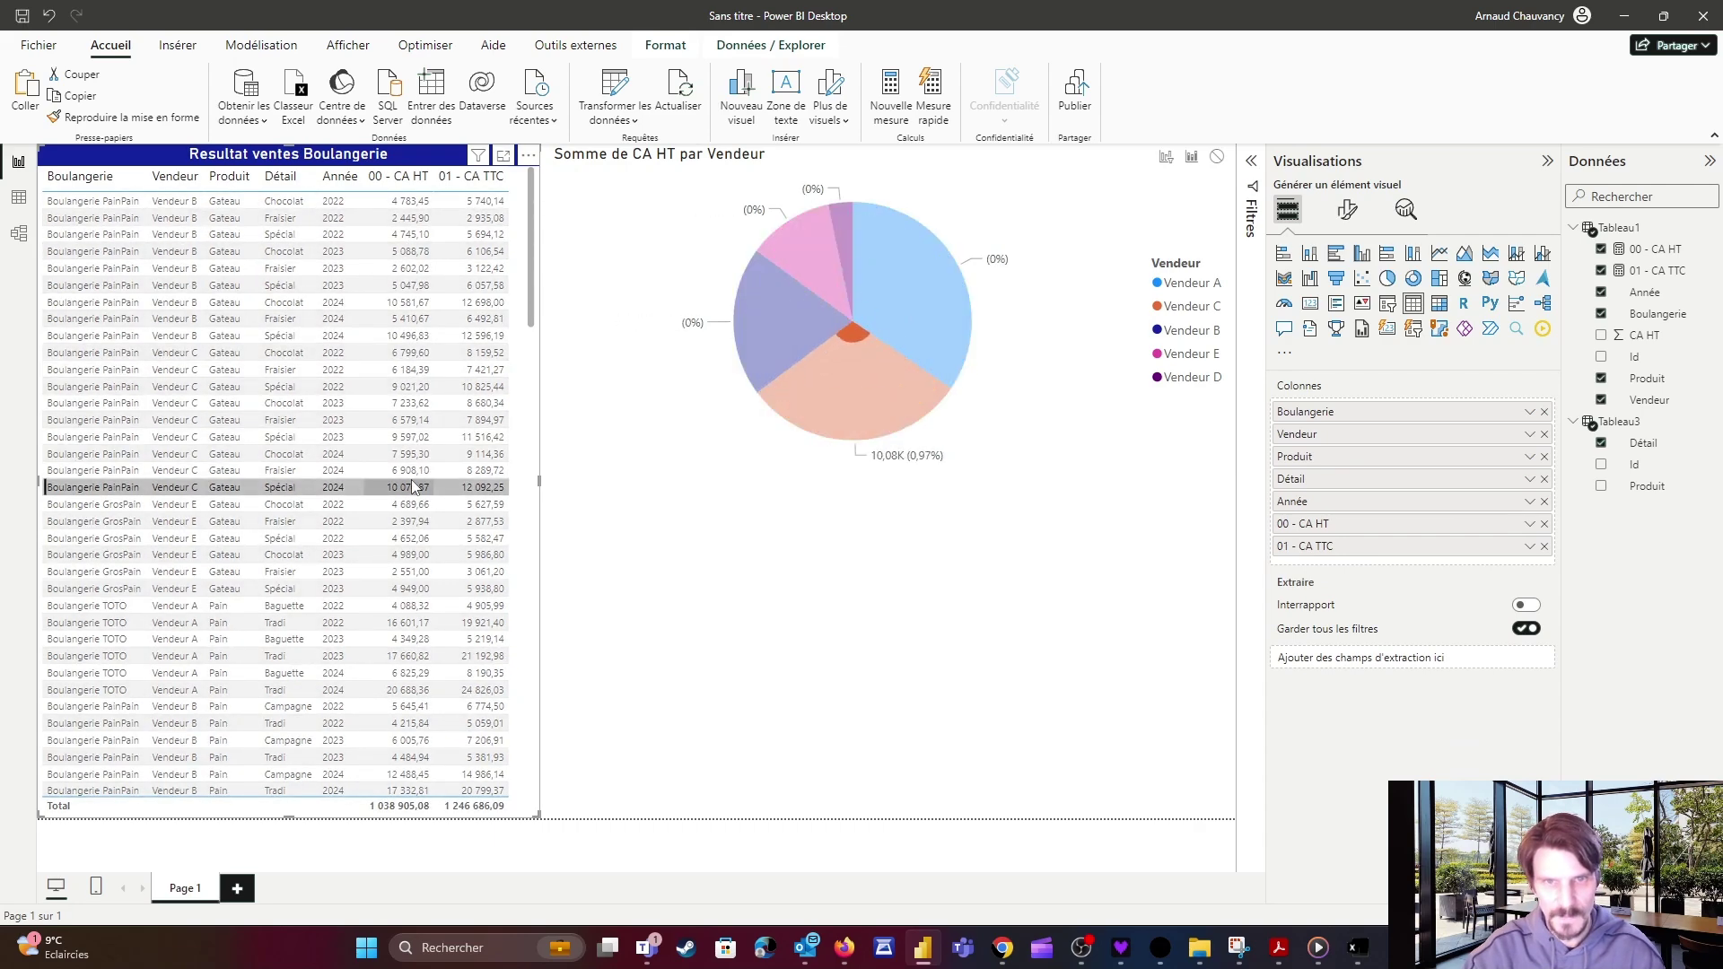
left_click(413, 488)
left_click(414, 305)
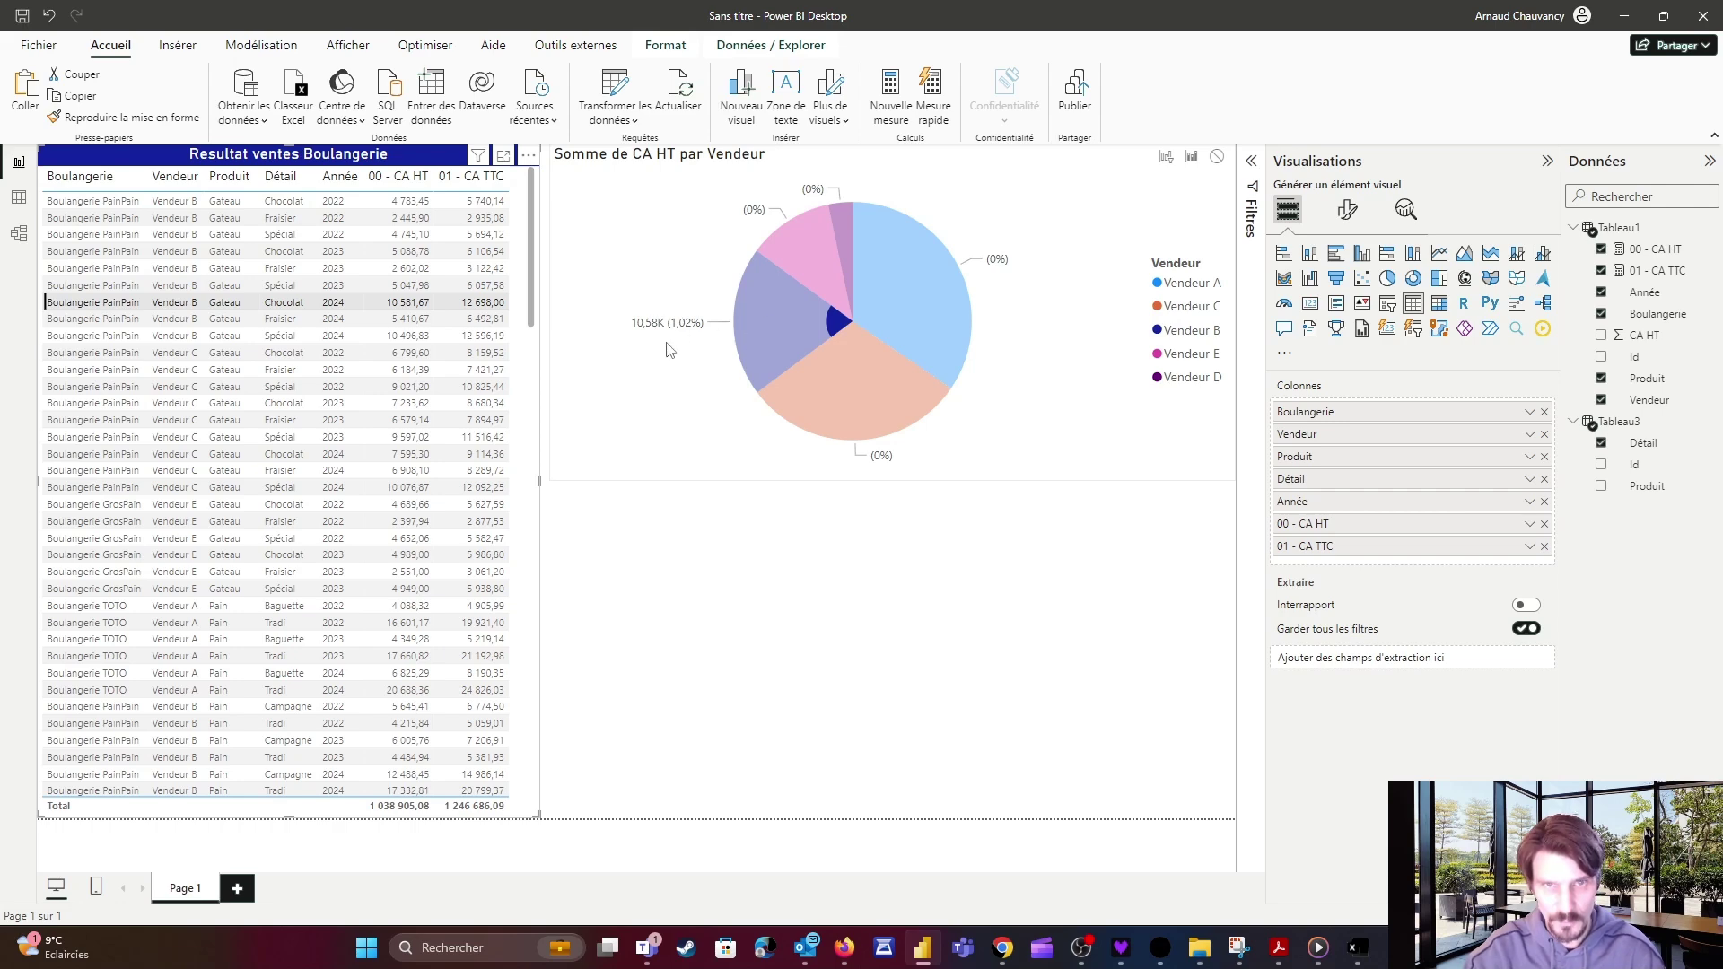
left_click(489, 303)
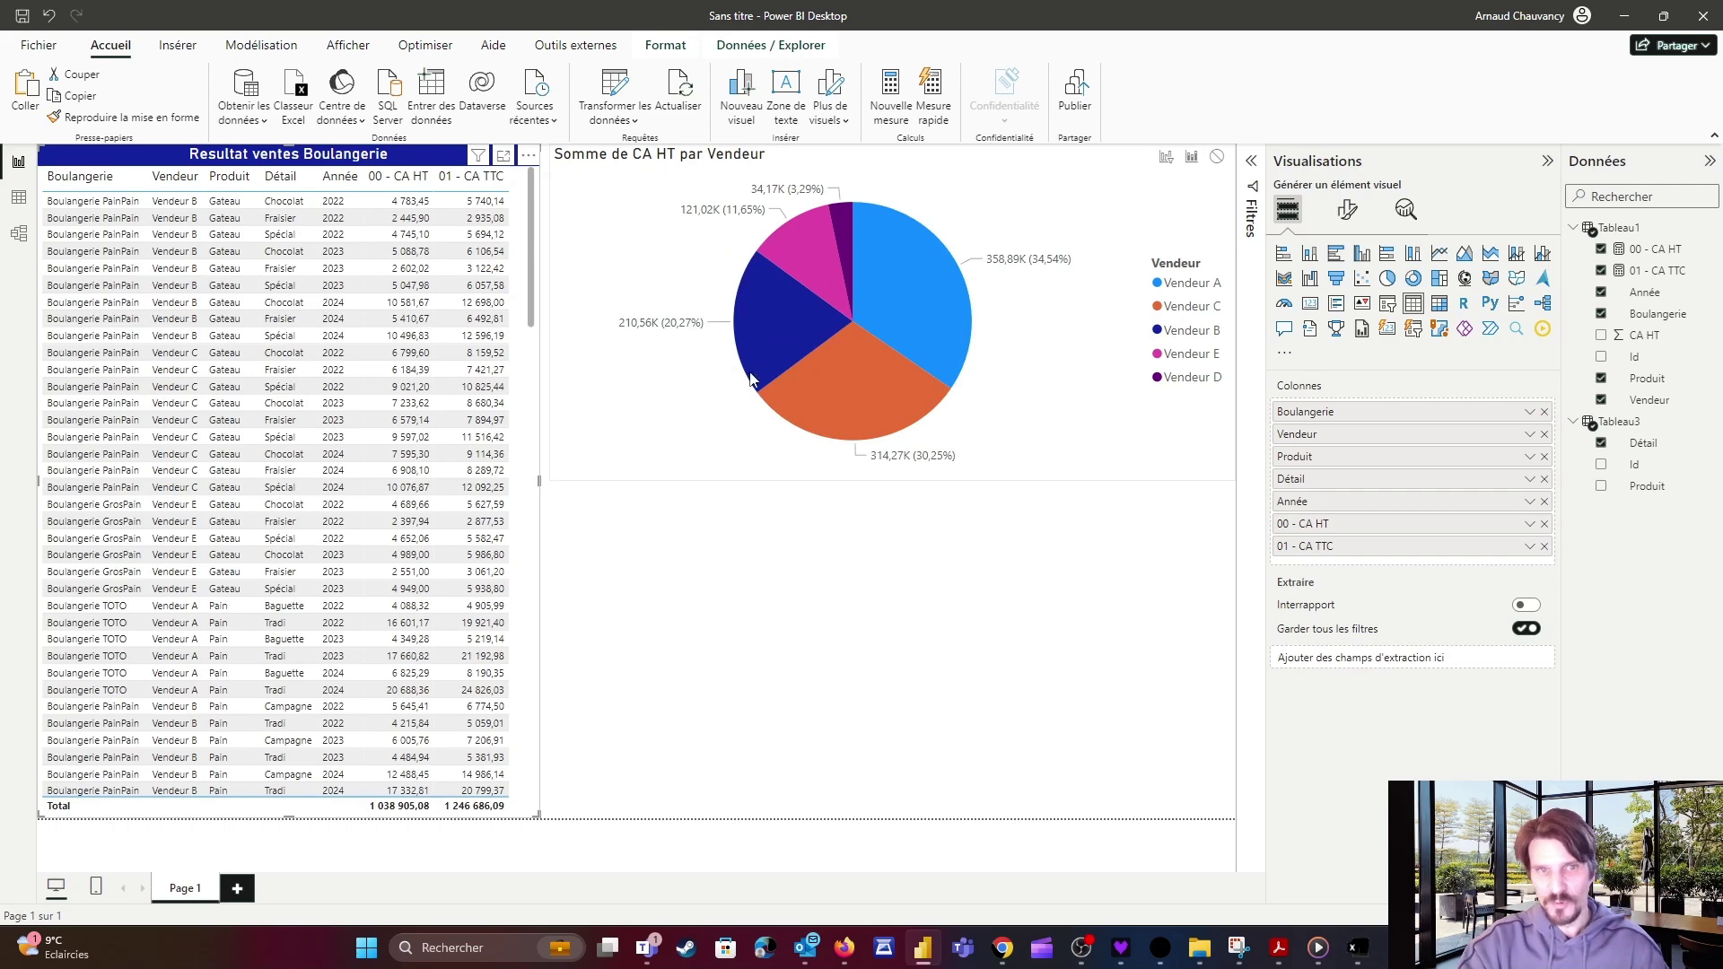
Reduce the pie chart's height slightly and place a copy of it below, along the page's lower edge.
left_click(931, 484)
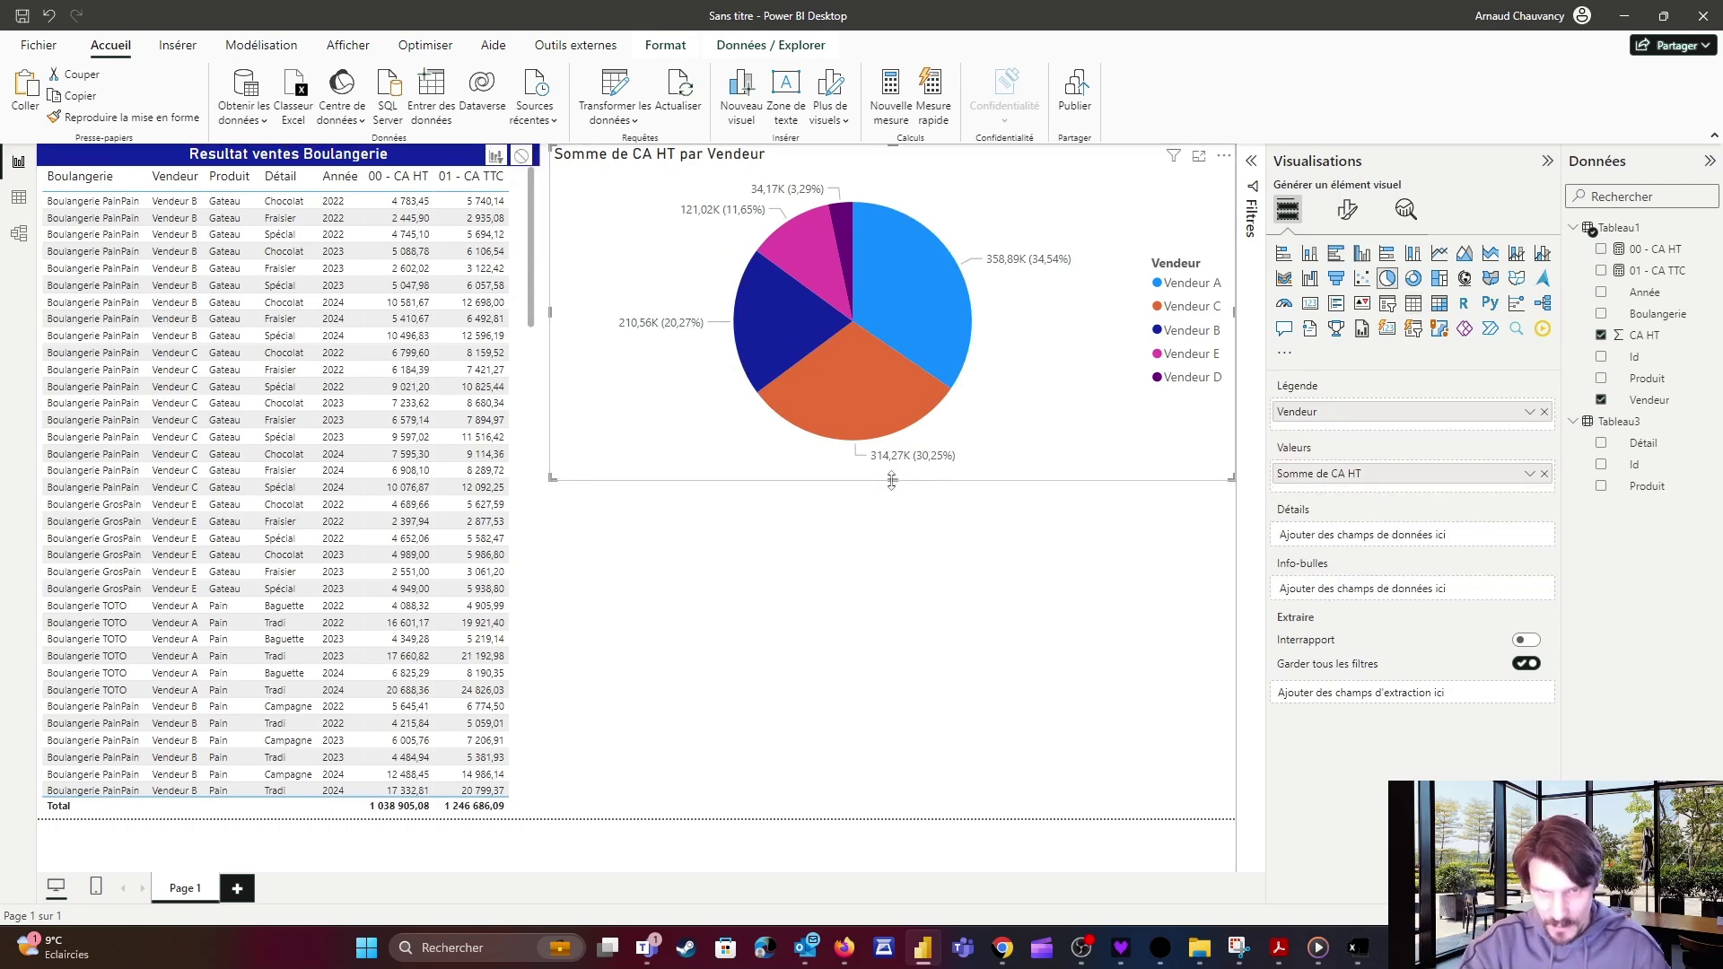
left_click_drag(893, 480, 892, 447)
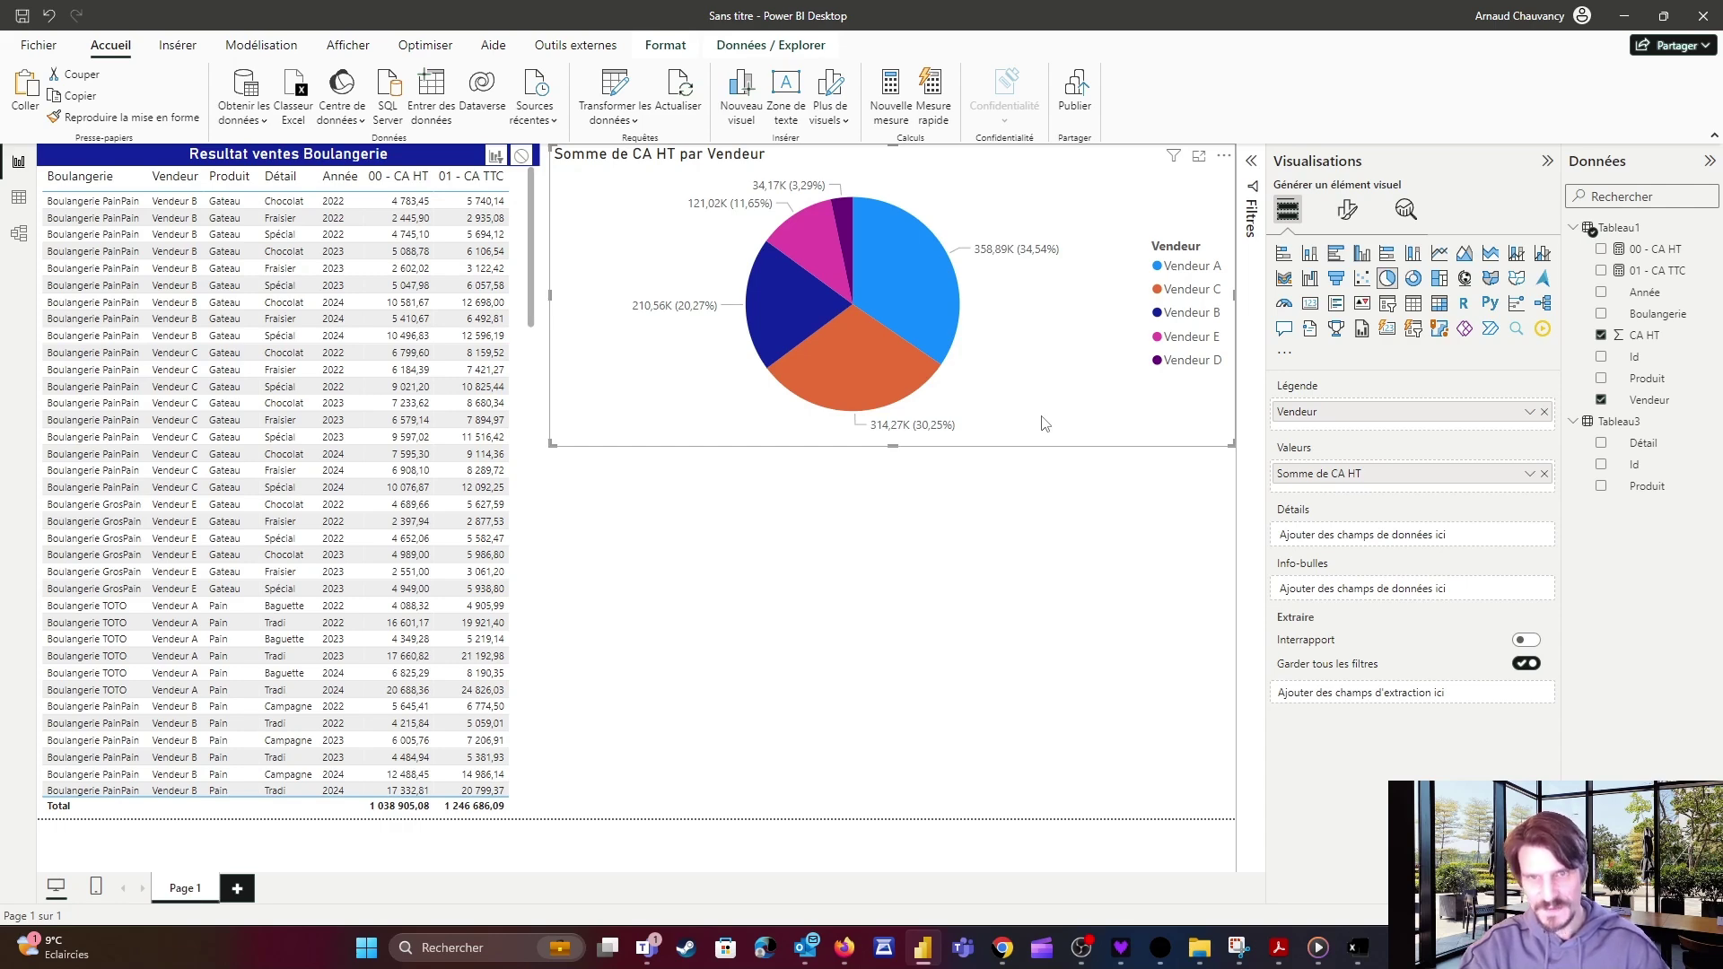
key("ctrl+c")
key("ctrl+v")
left_click_drag(1038, 422, 1068, 801)
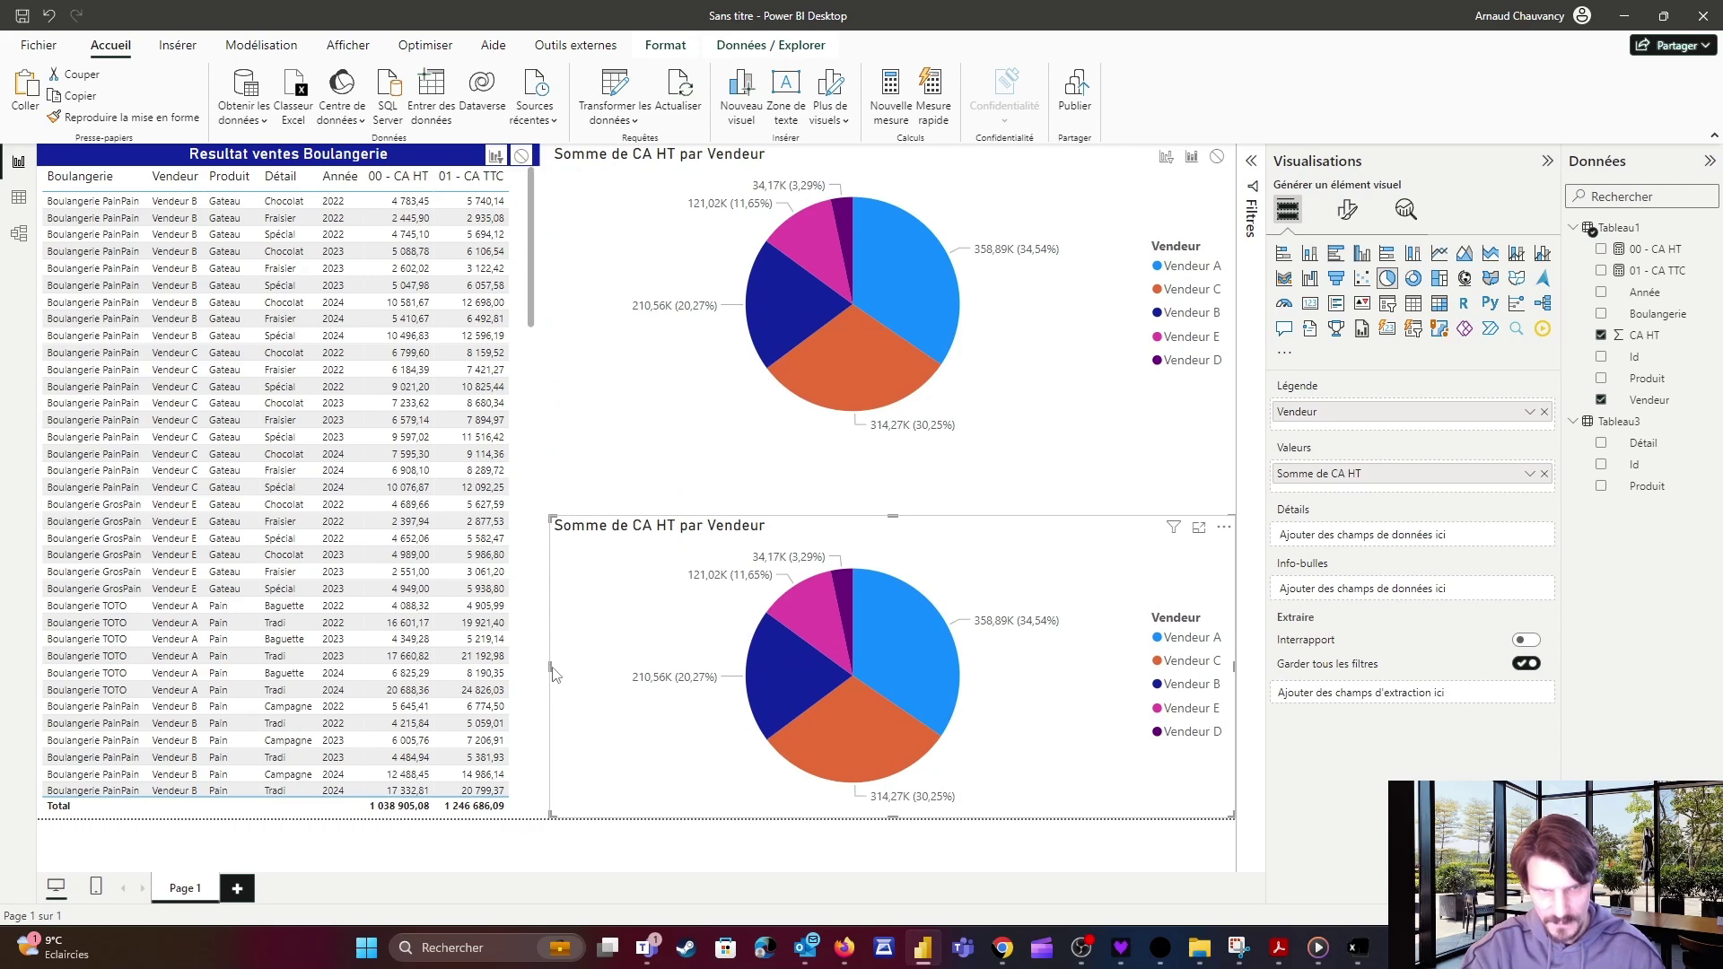
Narrow the copied pie chart to about half its width and convert it to a stacked column chart.
left_click_drag(551, 671, 877, 653)
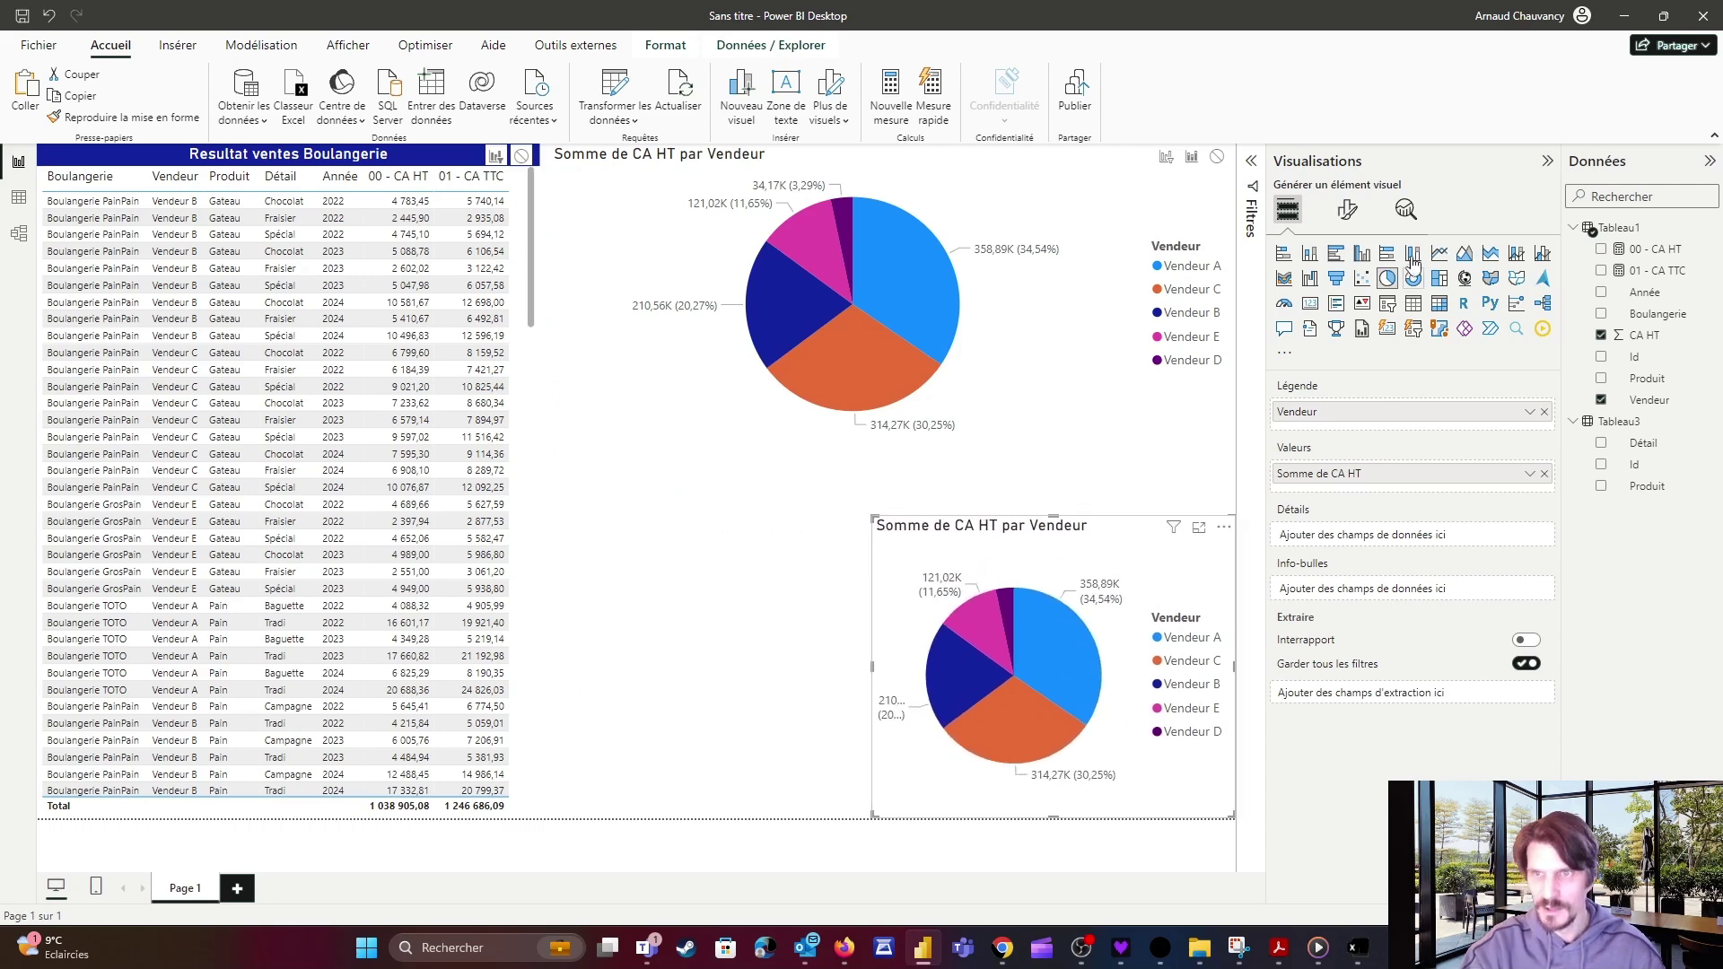
left_click(1309, 255)
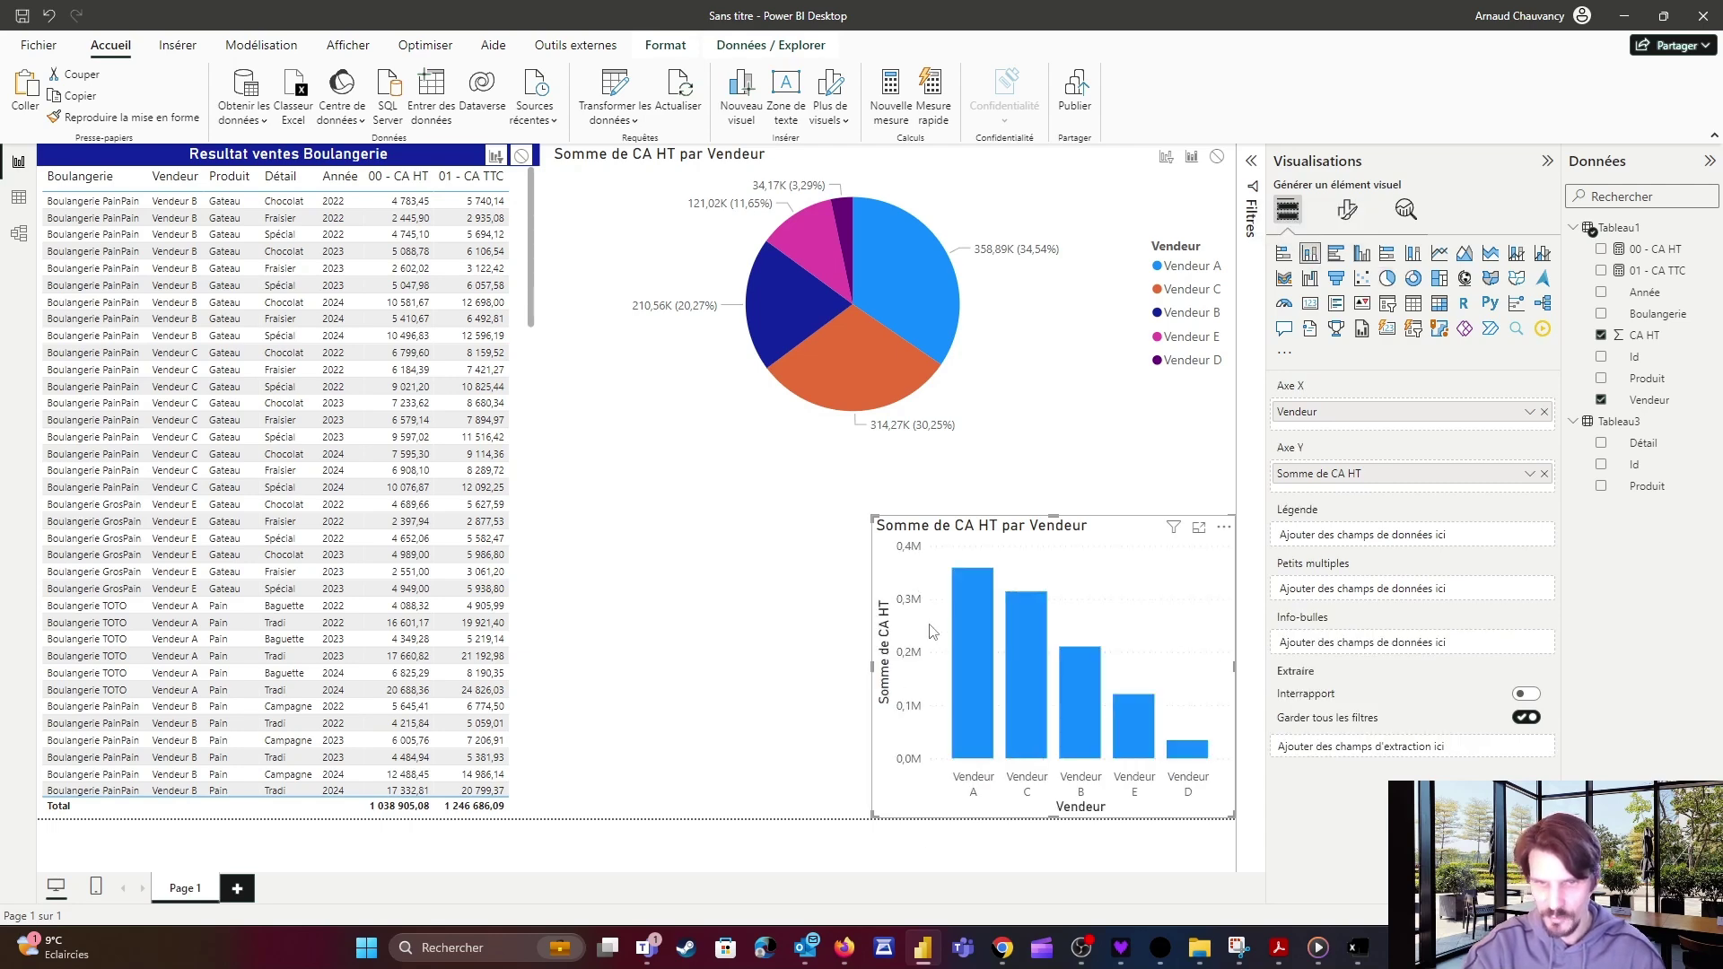
left_click_drag(870, 669, 893, 668)
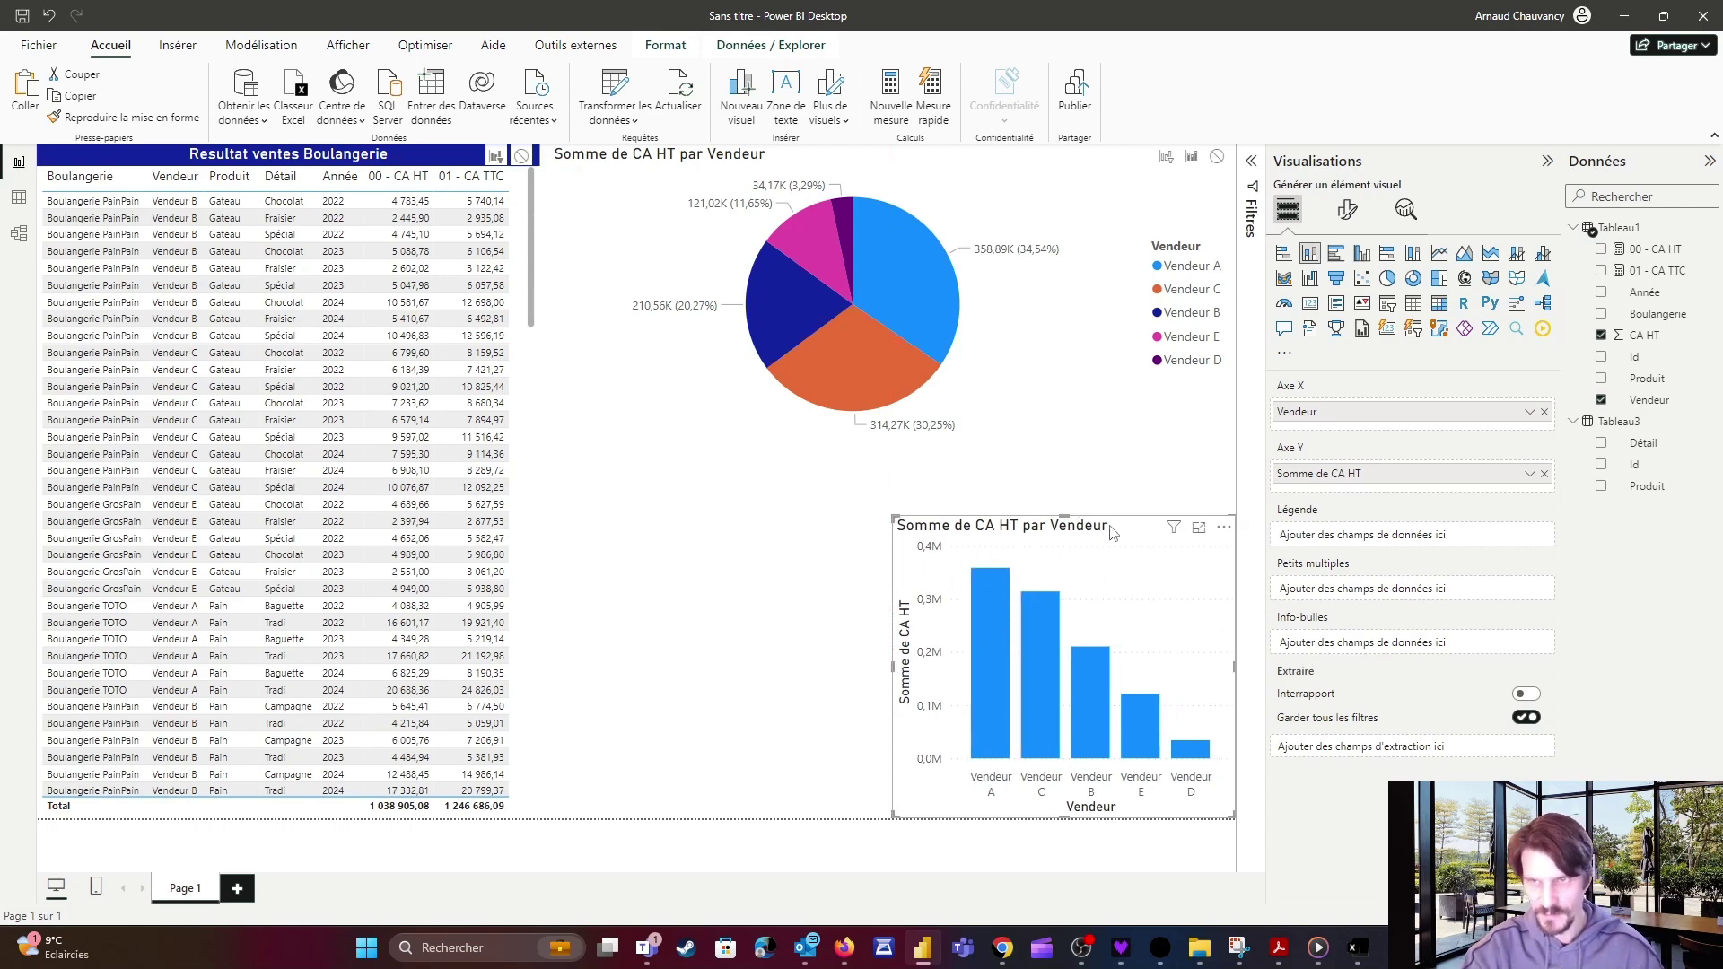
Place a copy of the column chart beside the original and replace Vendeur with Détail on the copy's X axis.
key("ctrl+c")
key("ctrl+v")
left_click_drag(1120, 539, 768, 561)
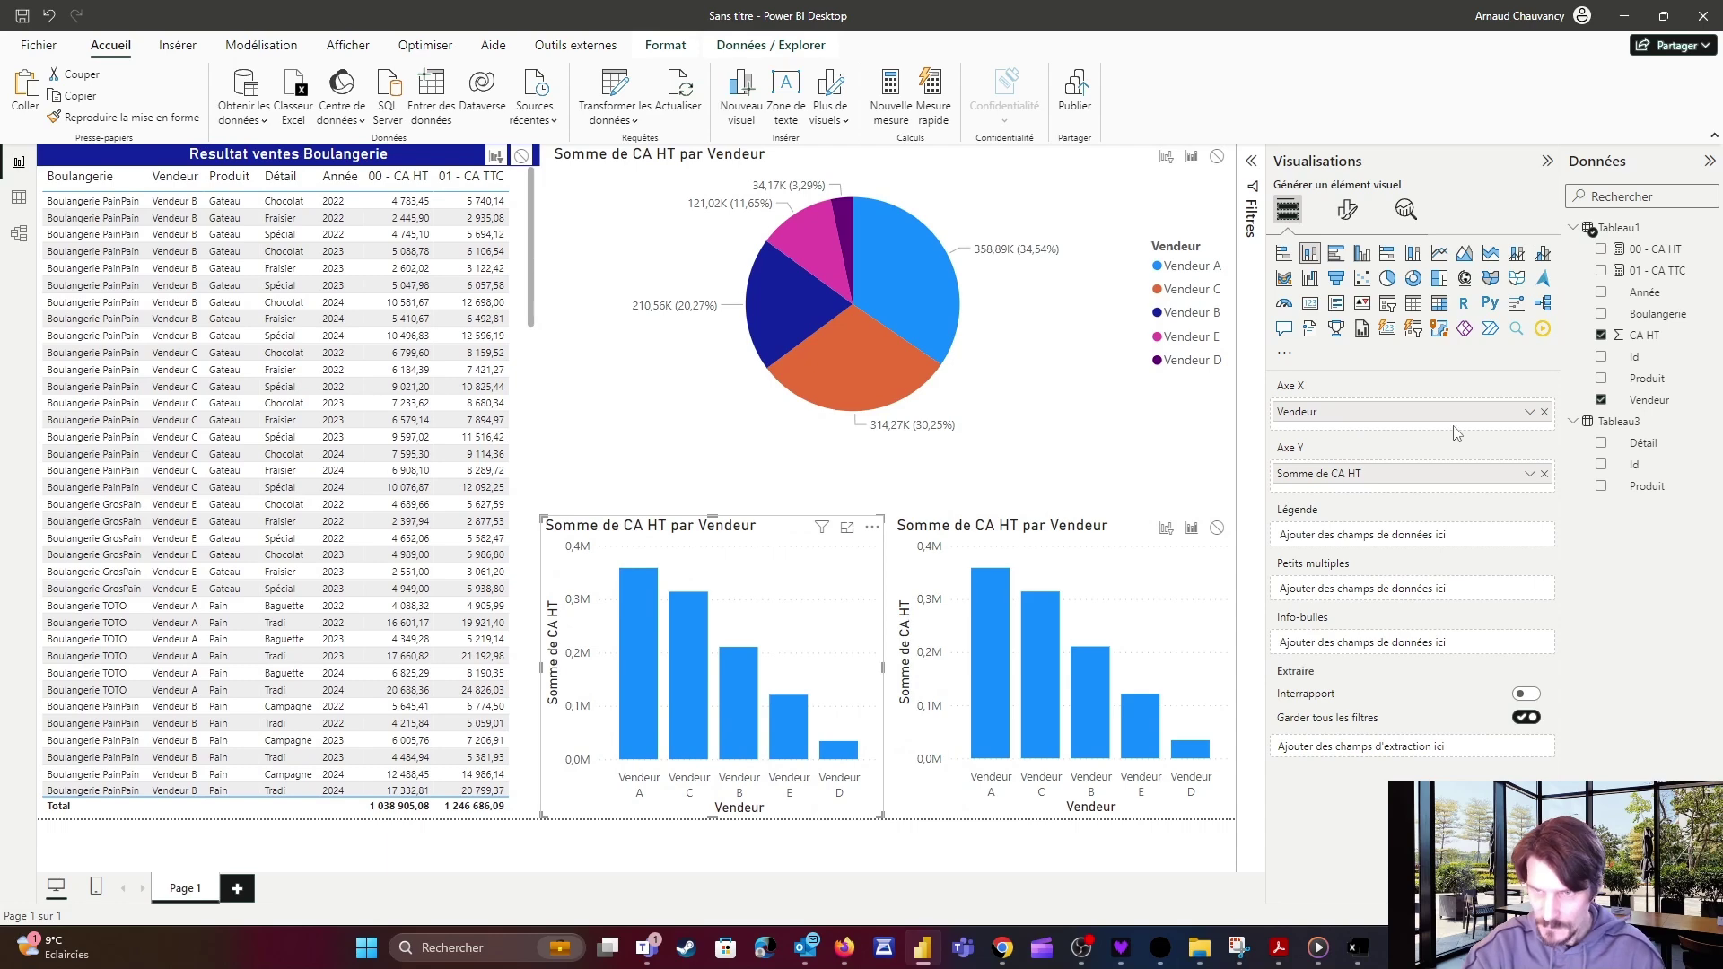
left_click(1544, 412)
left_click_drag(1643, 442, 1434, 411)
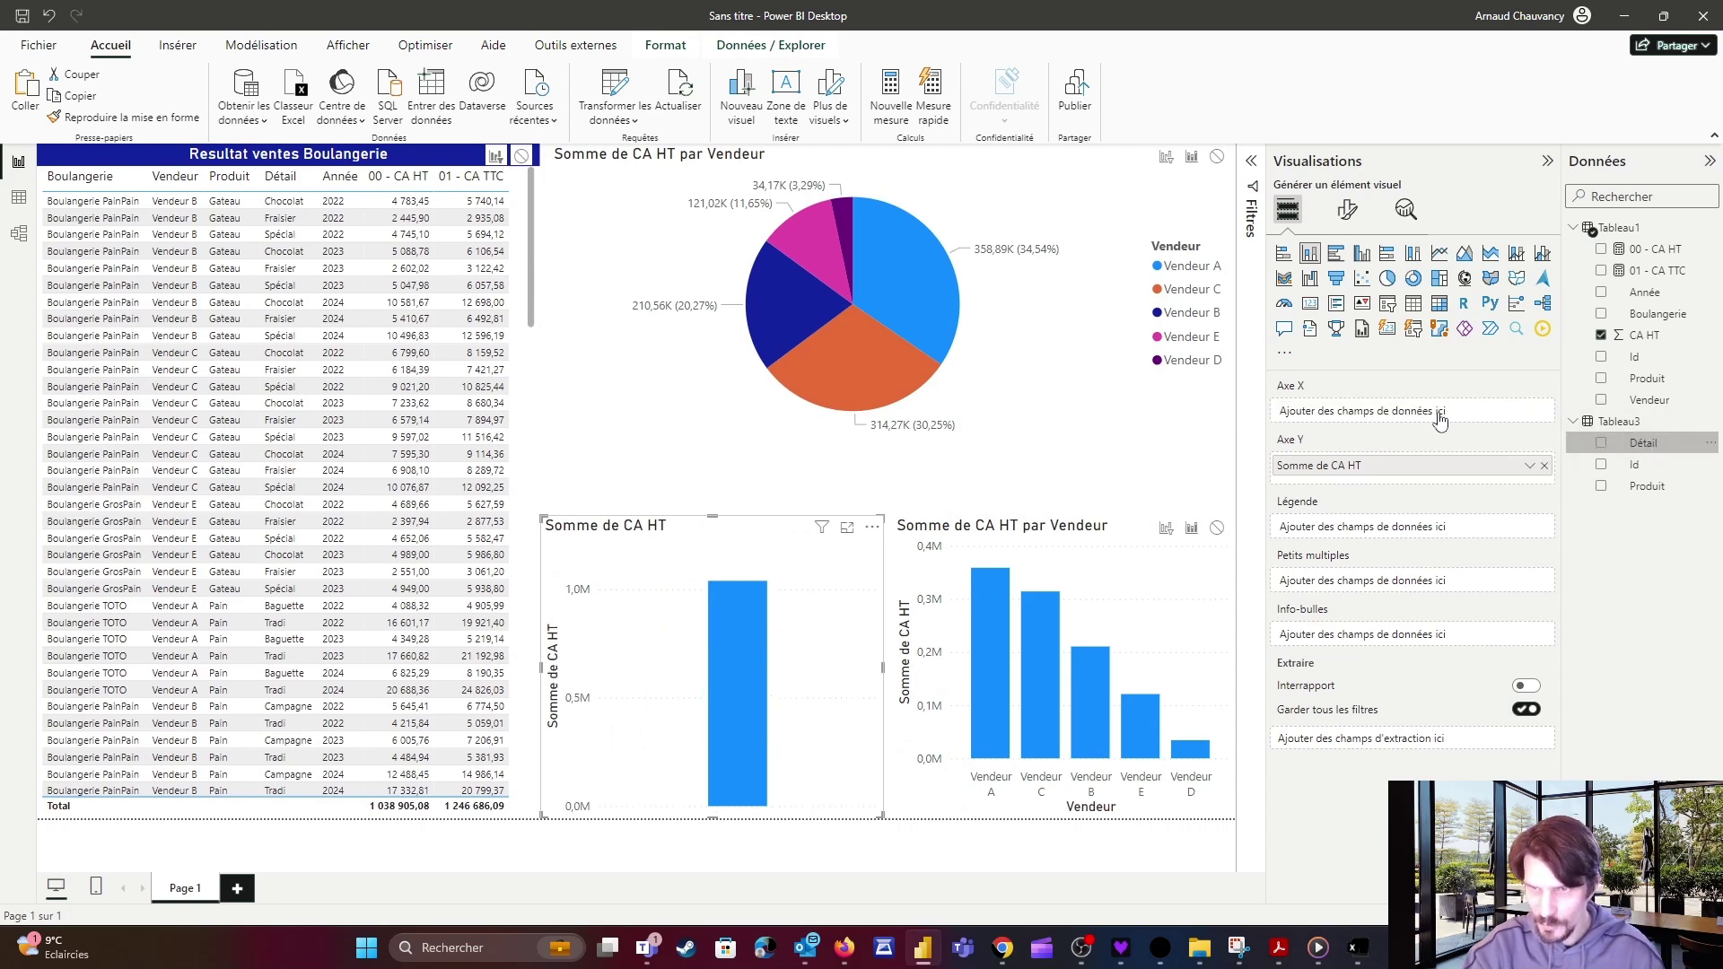
Select Vendeur A in the Vendeur column chart and set that chart's interaction with the Détail column chart to Filtrer.
left_click(1000, 618)
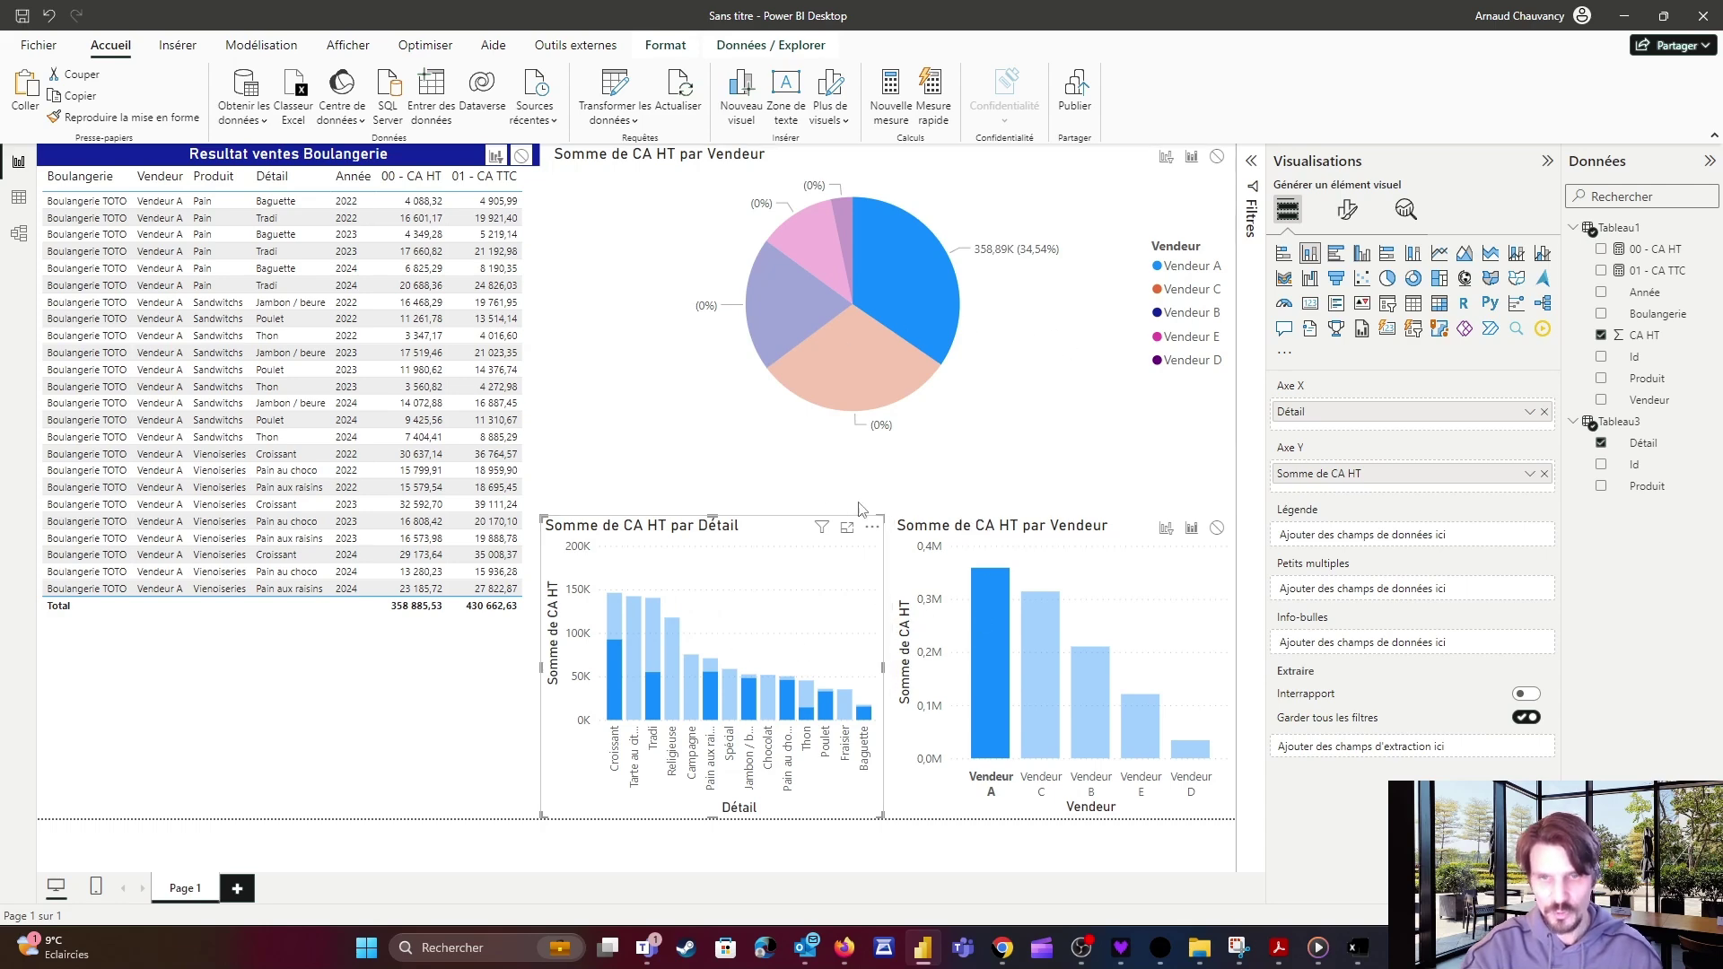
key("Escape")
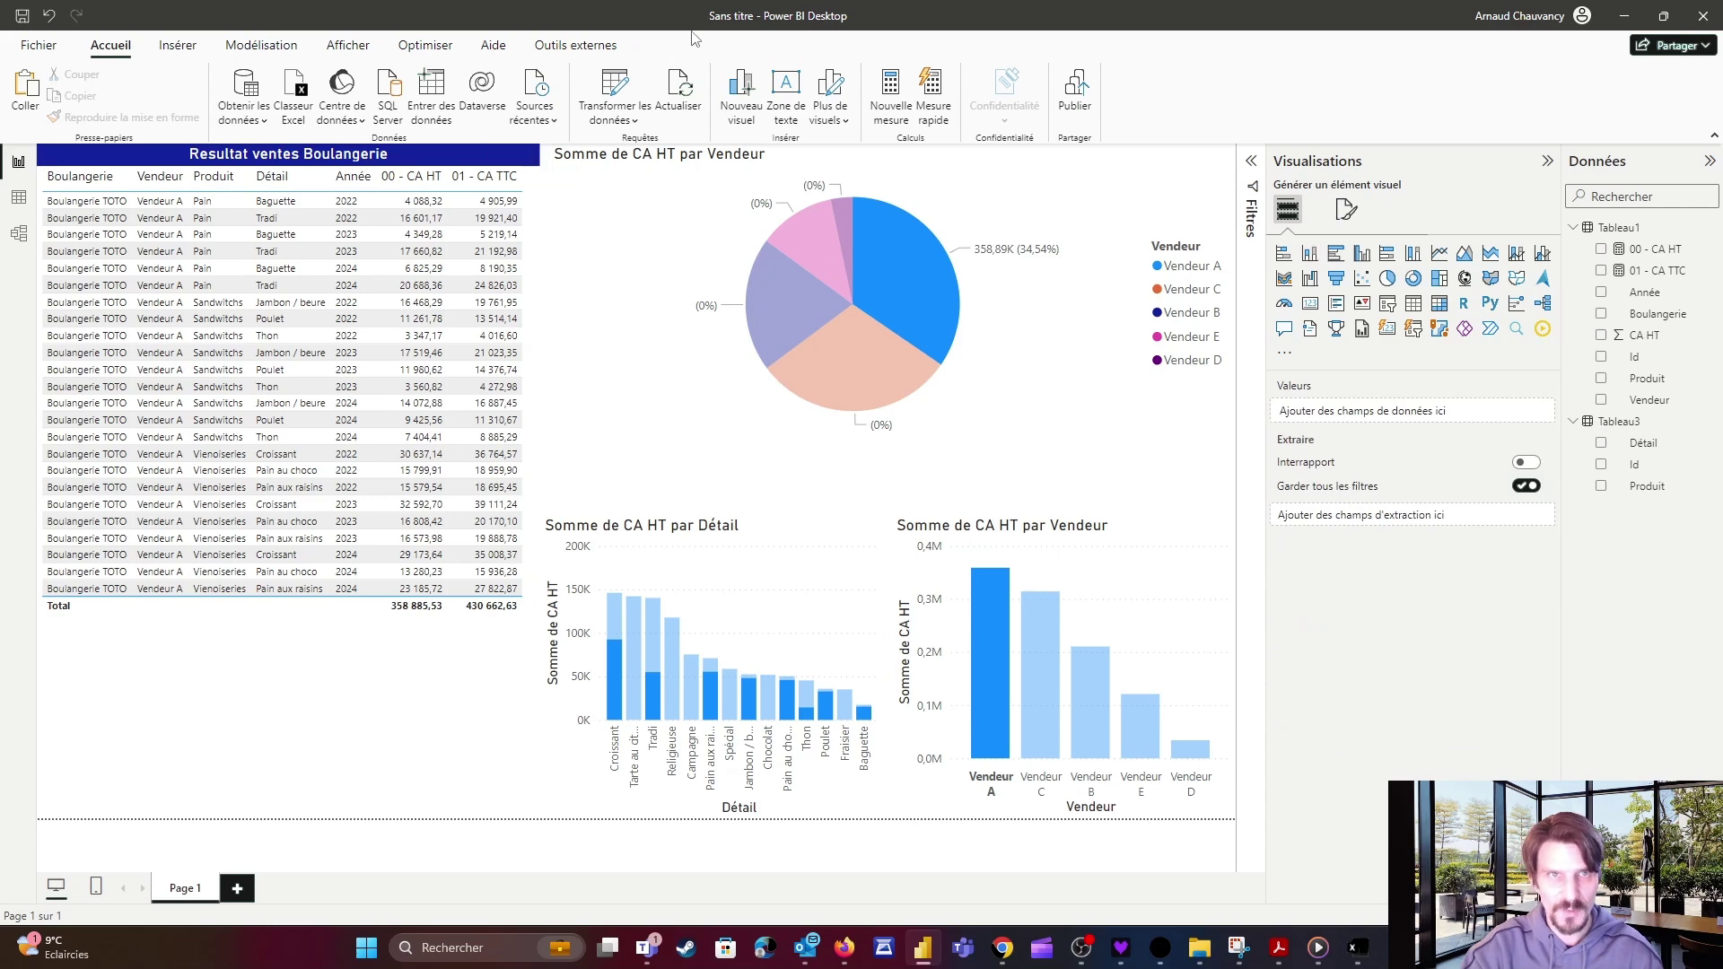
left_click(924, 549)
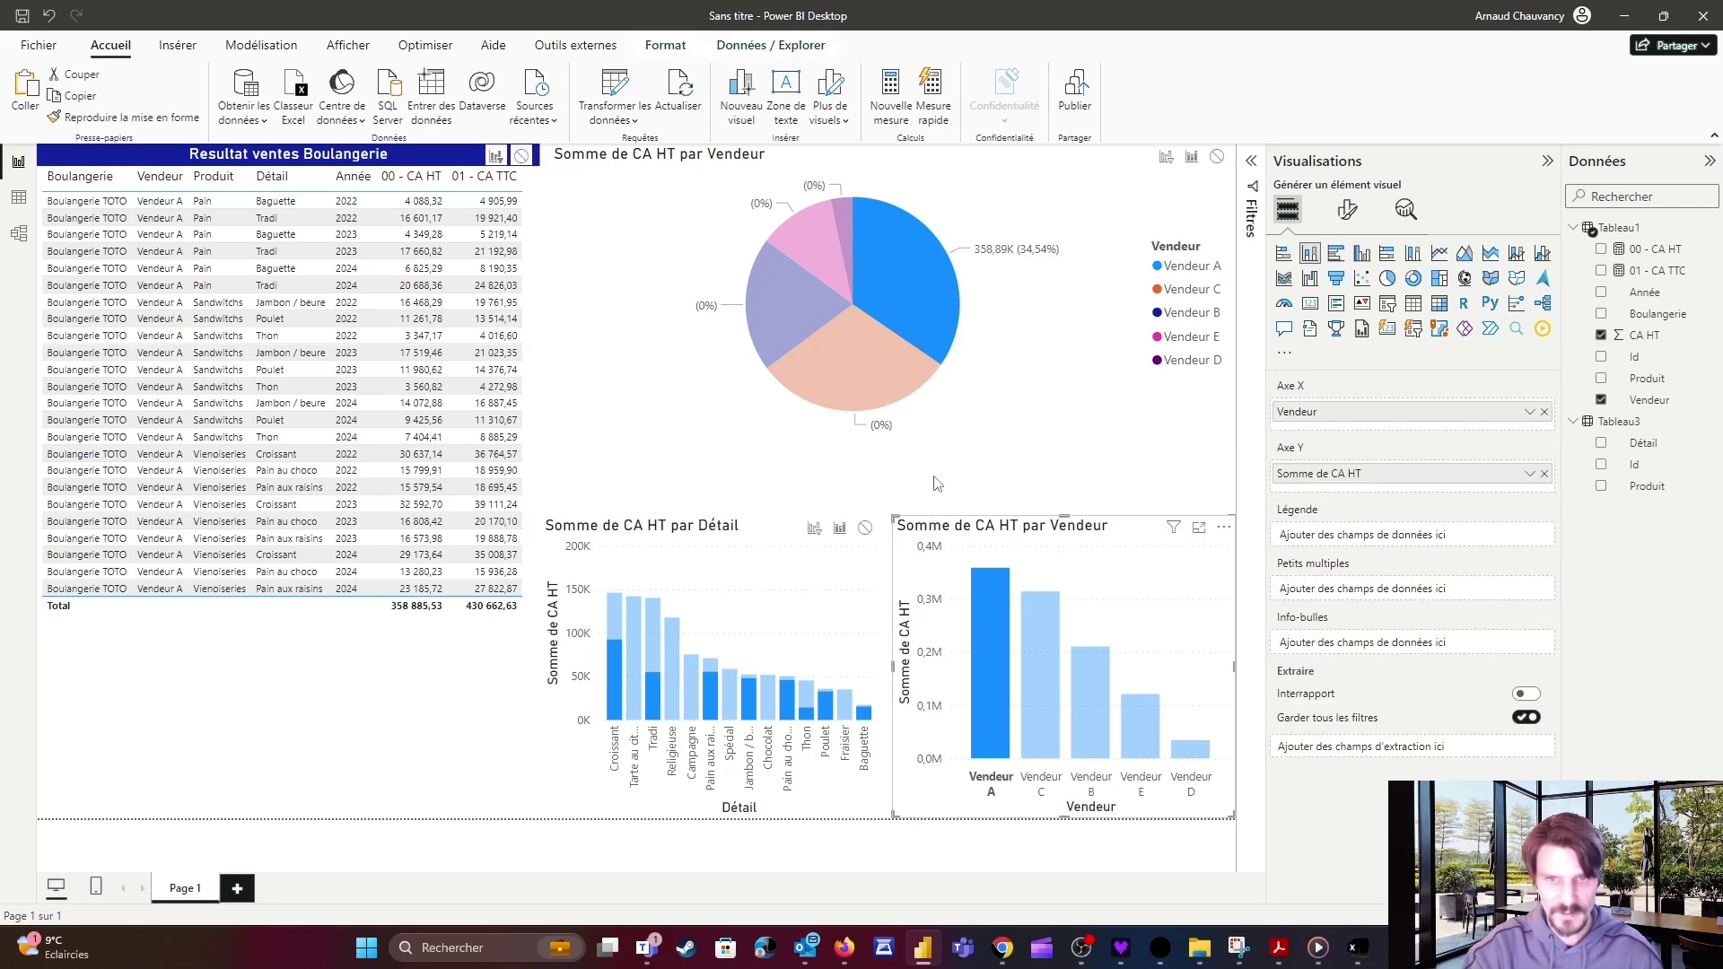
left_click(666, 46)
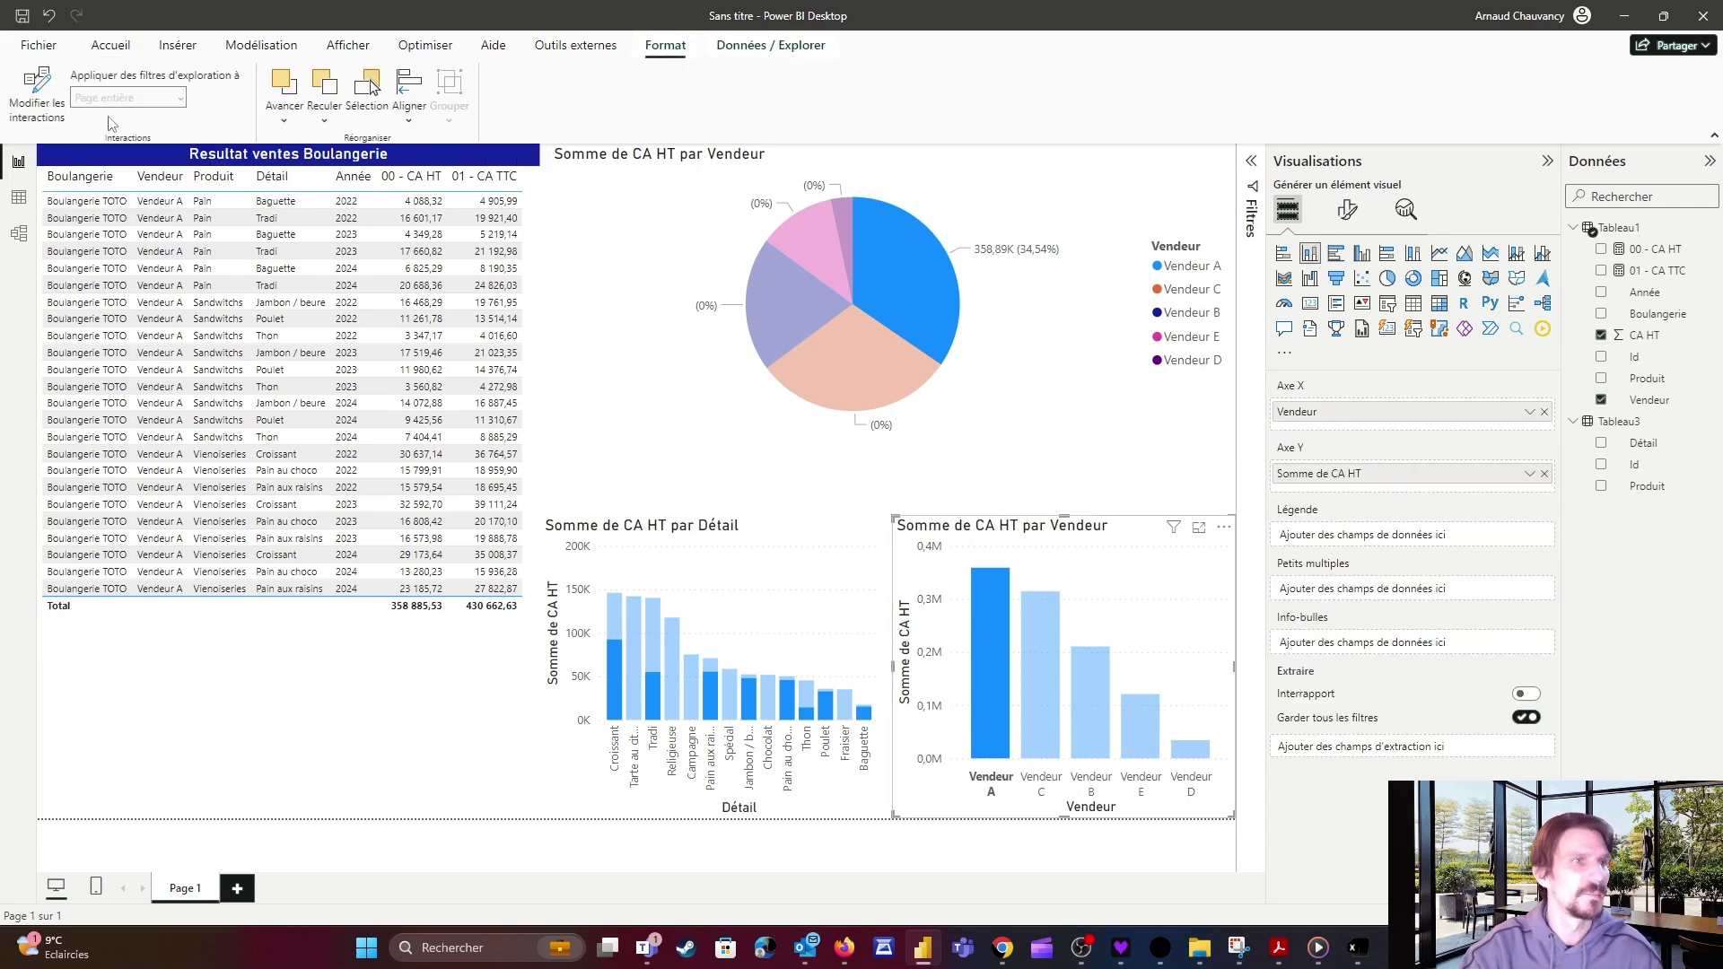
left_click(40, 101)
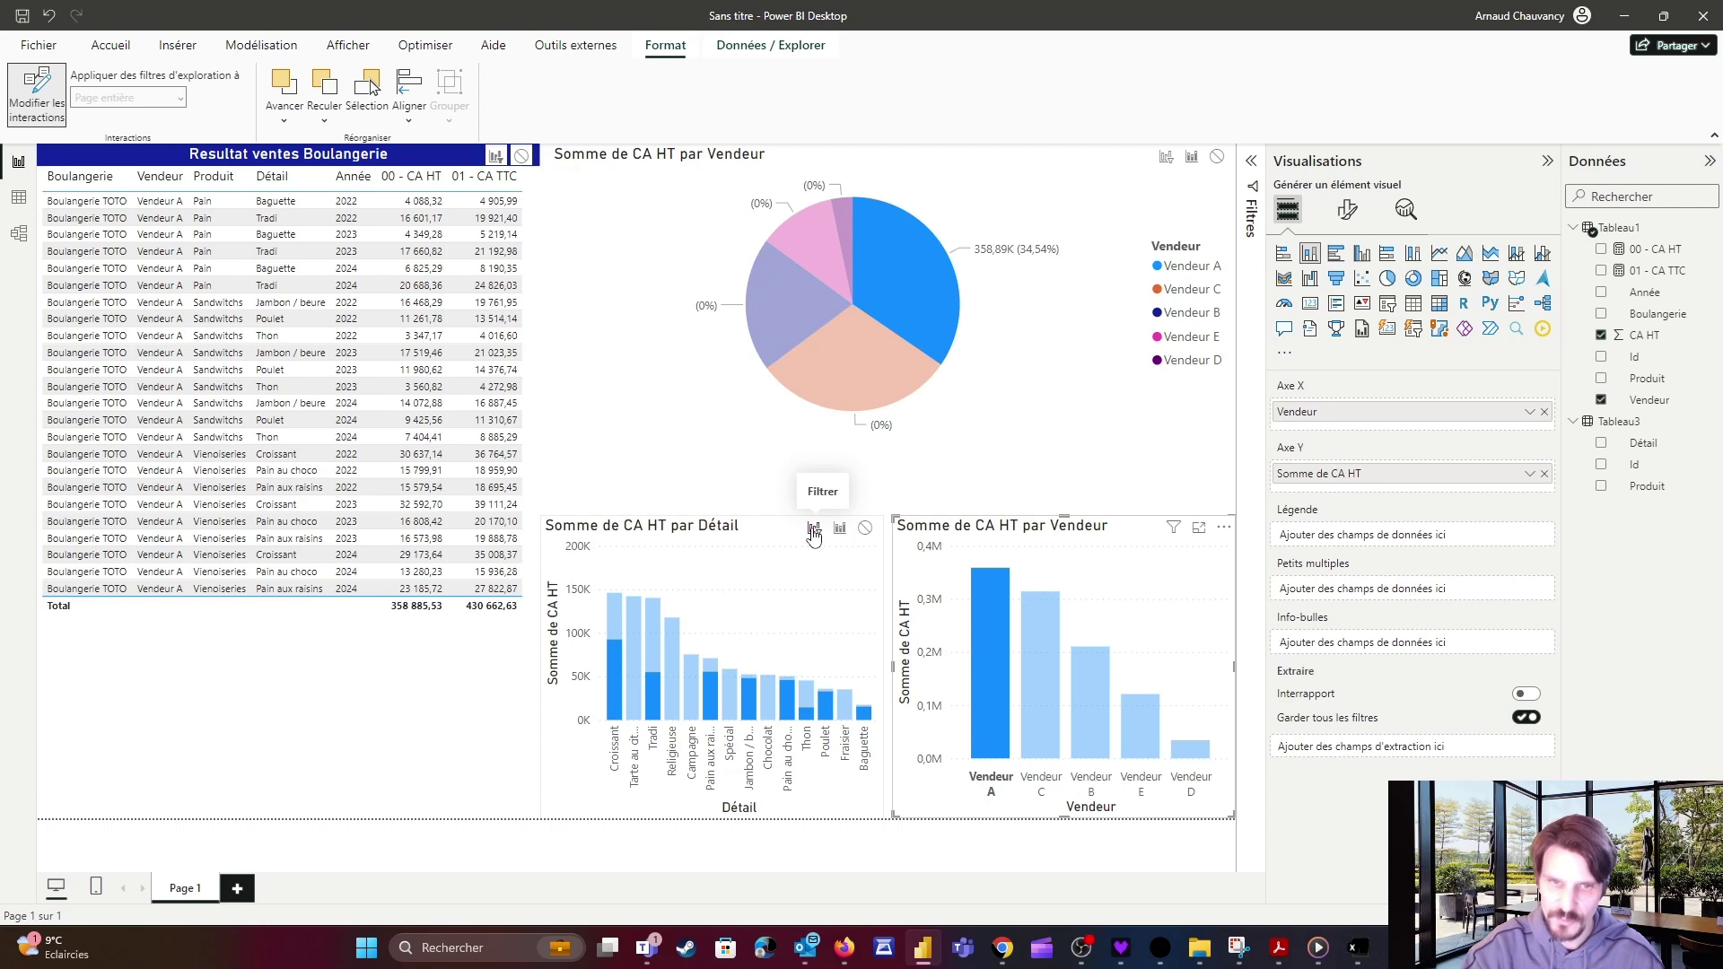
left_click(814, 532)
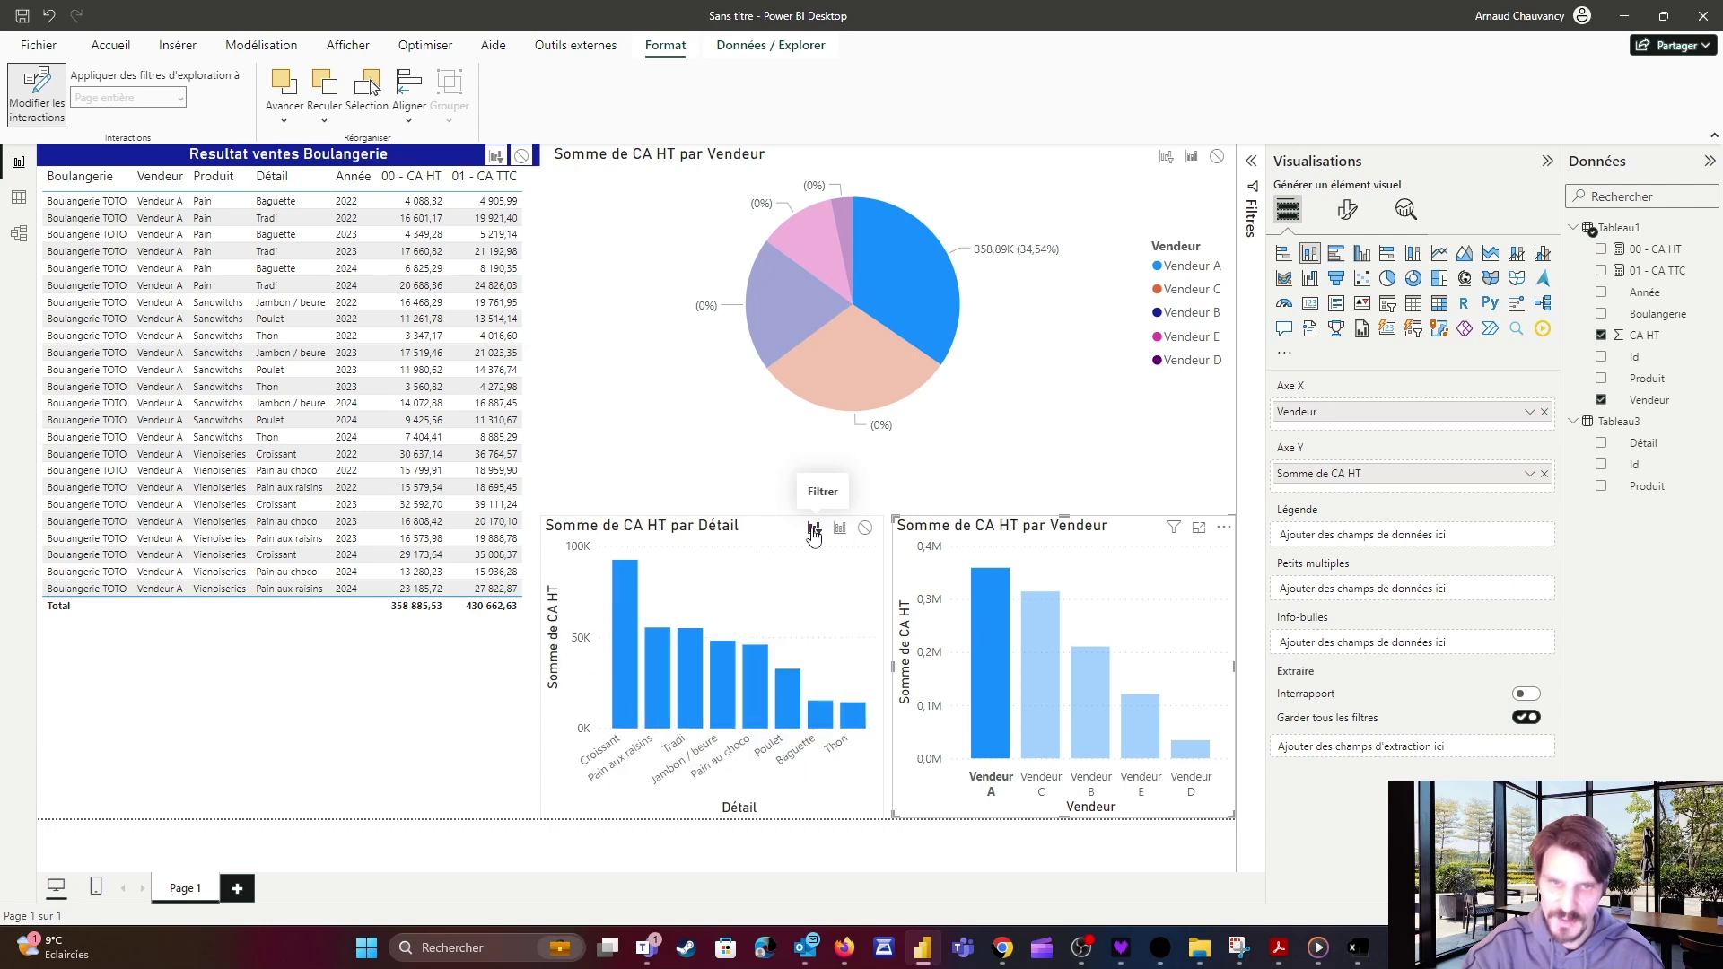
Set the pie chart's interaction with the Détail column chart to Filtrer and clear the Vendeur A selection.
left_click(966, 421)
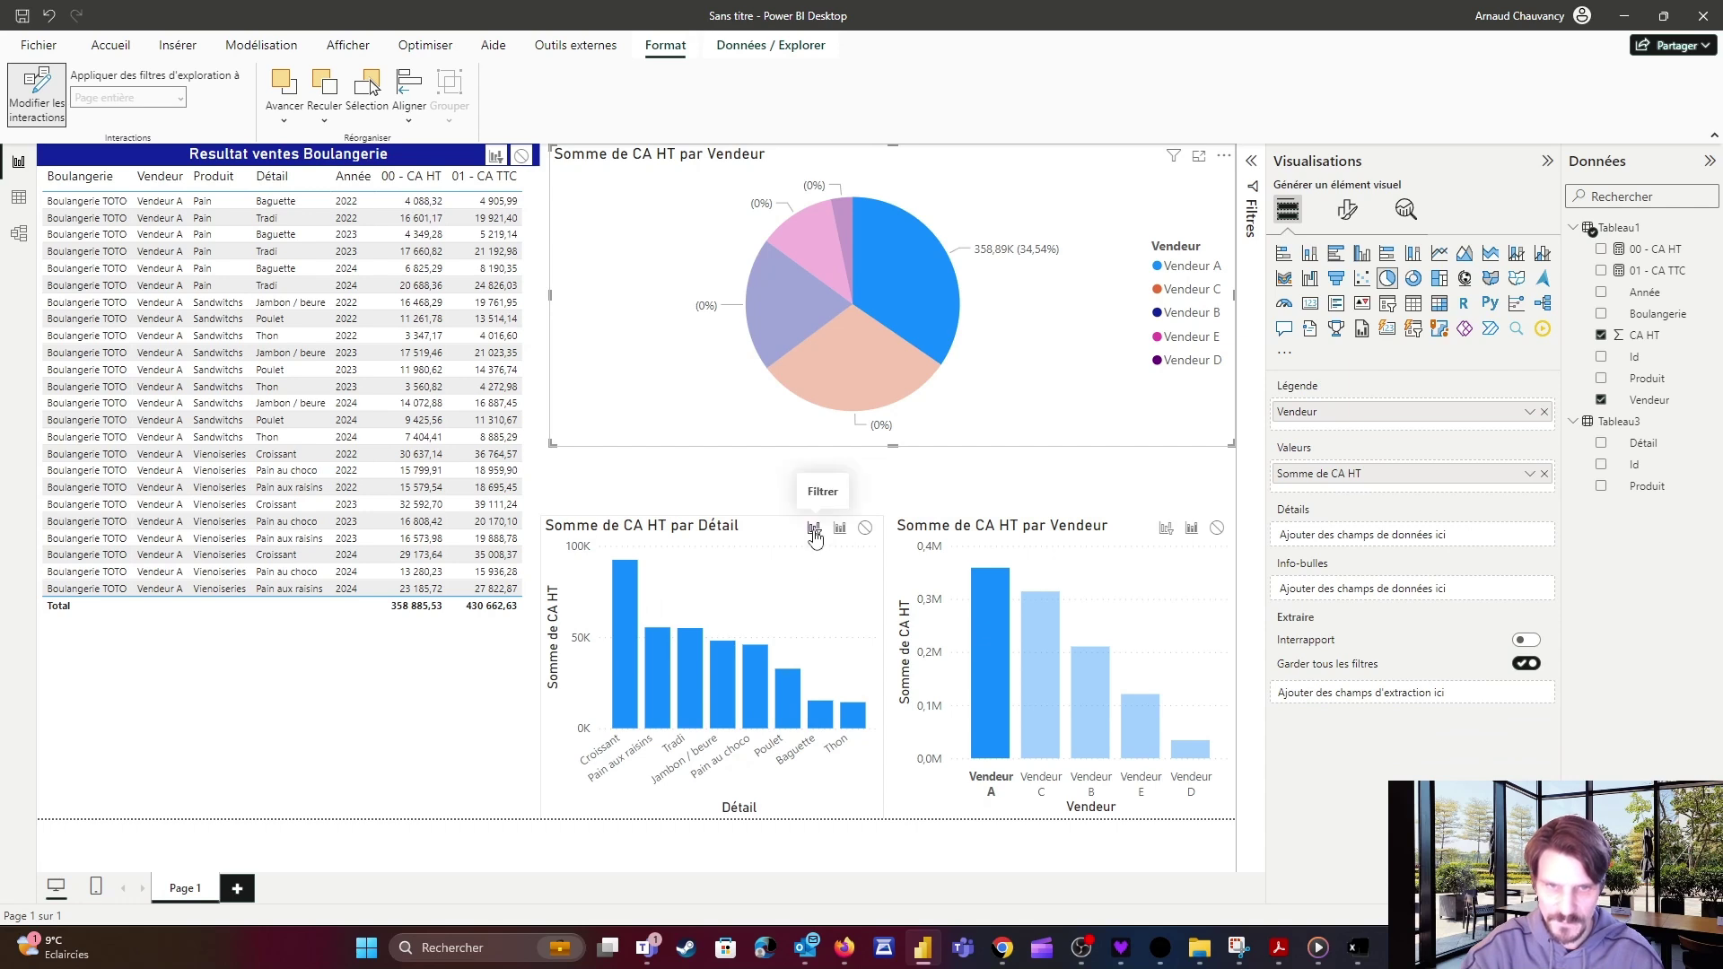
left_click(533, 436)
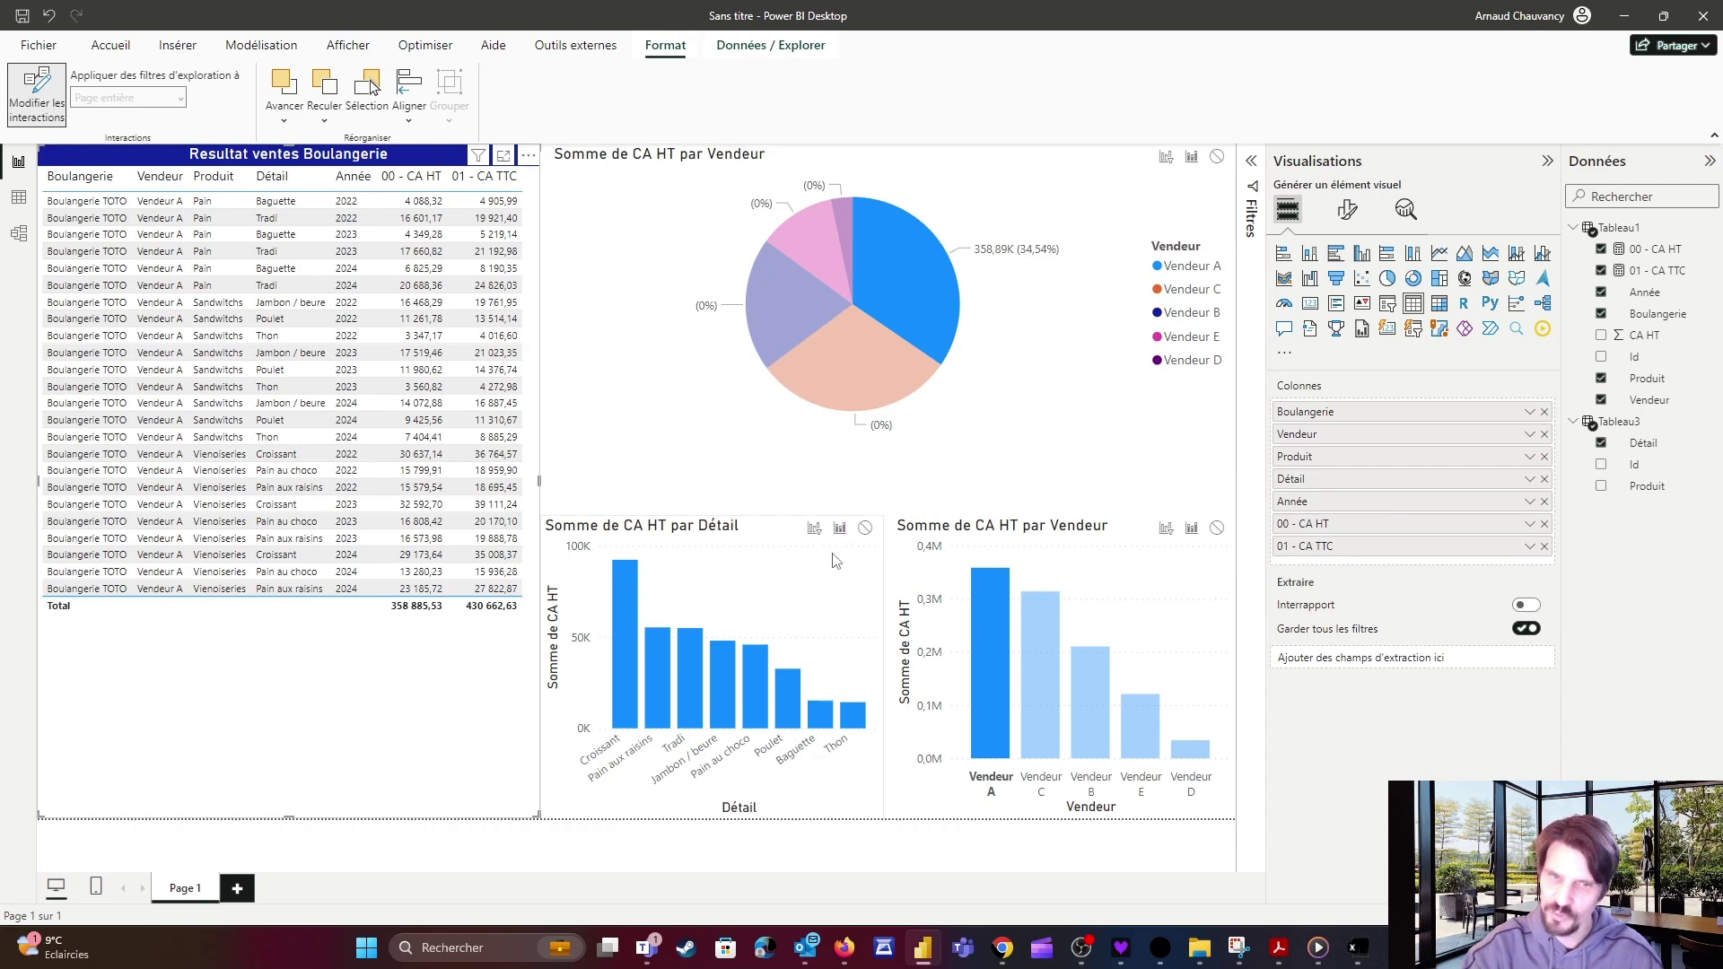
left_click(648, 485)
left_click(1004, 654)
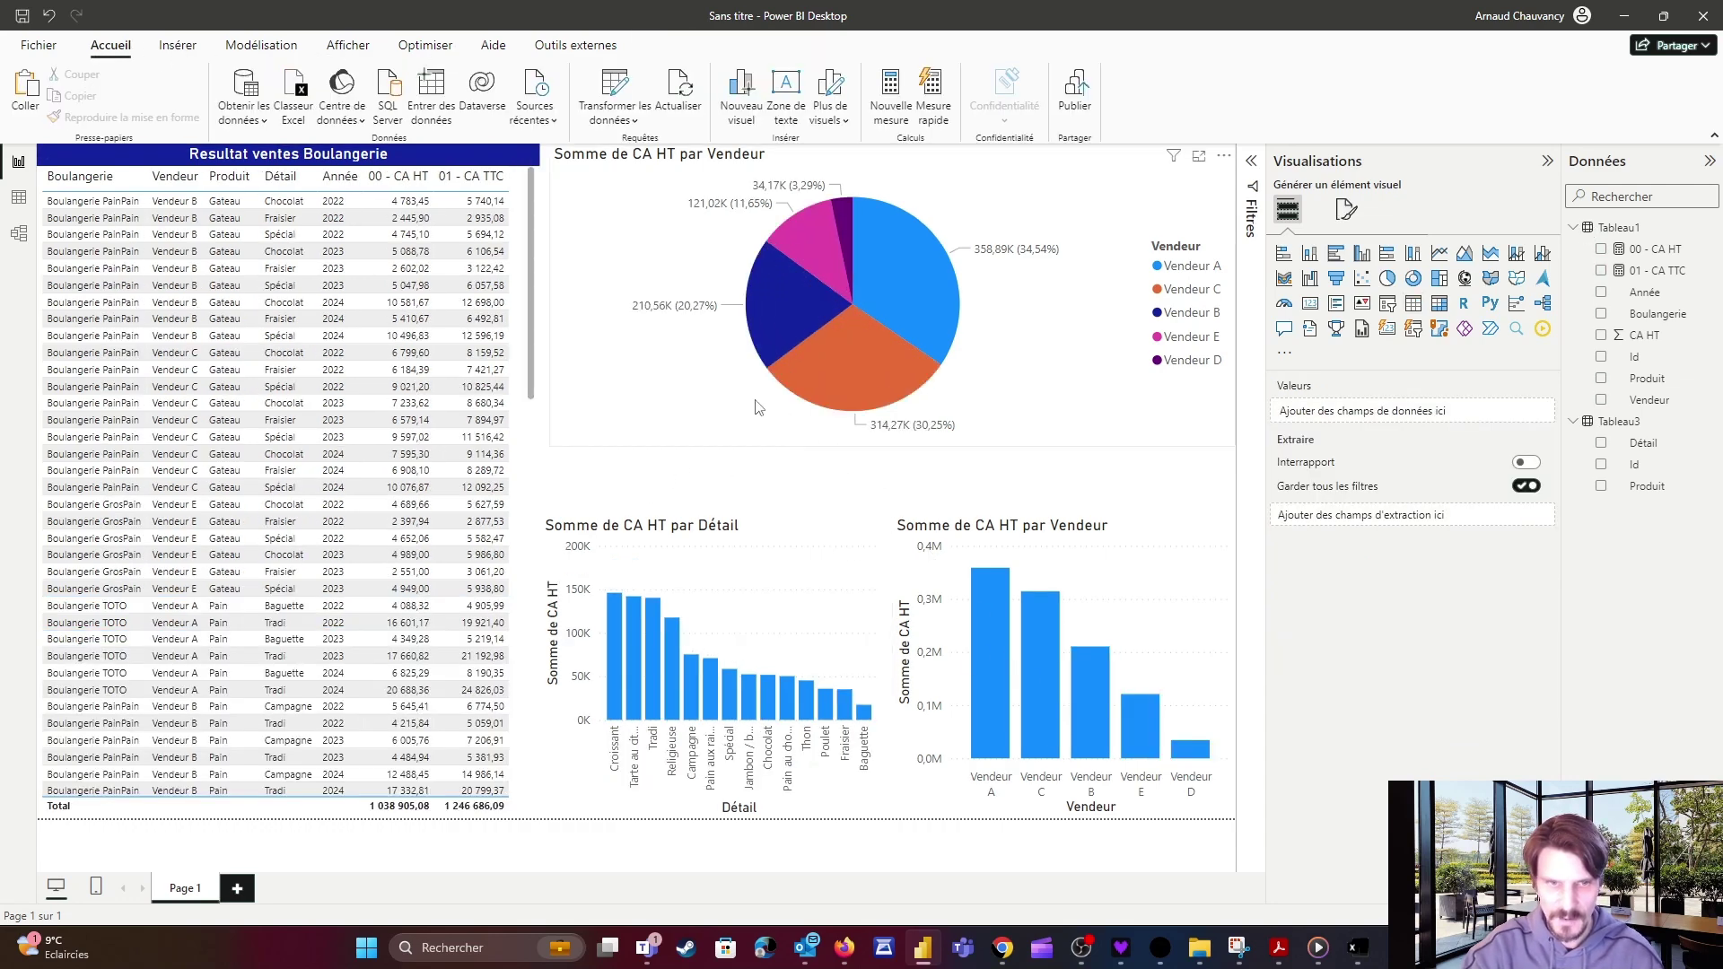
Check the cross-filtering by selecting and clearing the Vendeur D column, the Vendeur A slice and a Vendeur C table row.
left_click(1194, 750)
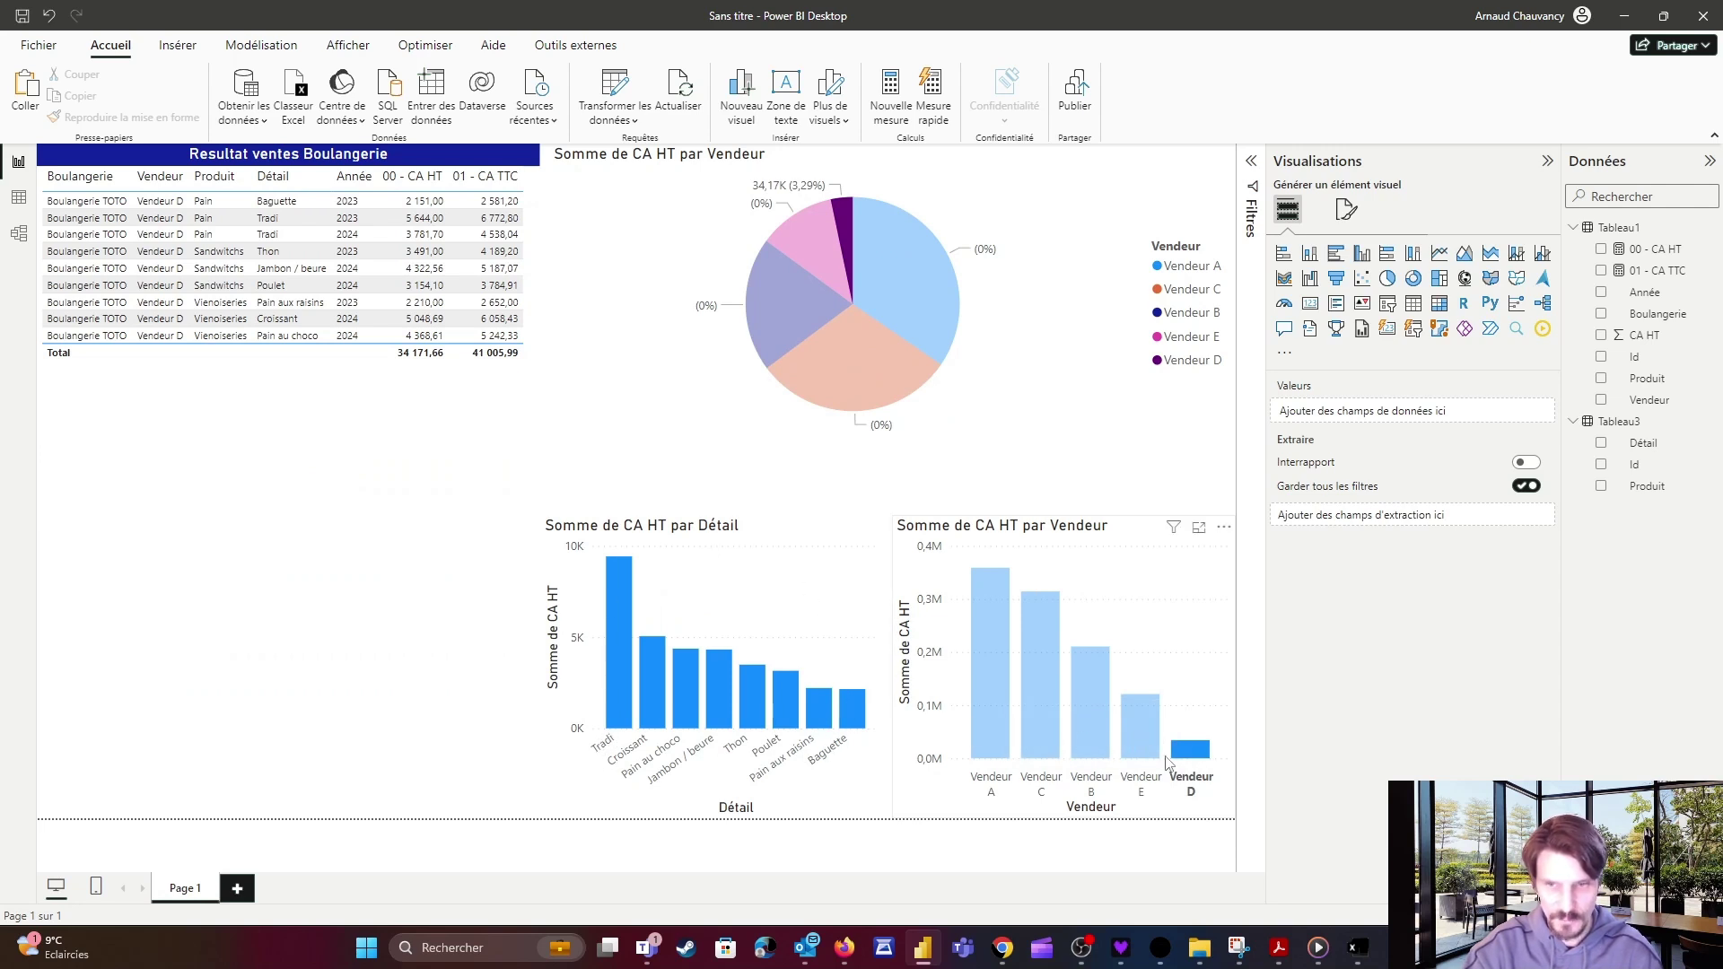
left_click(1194, 750)
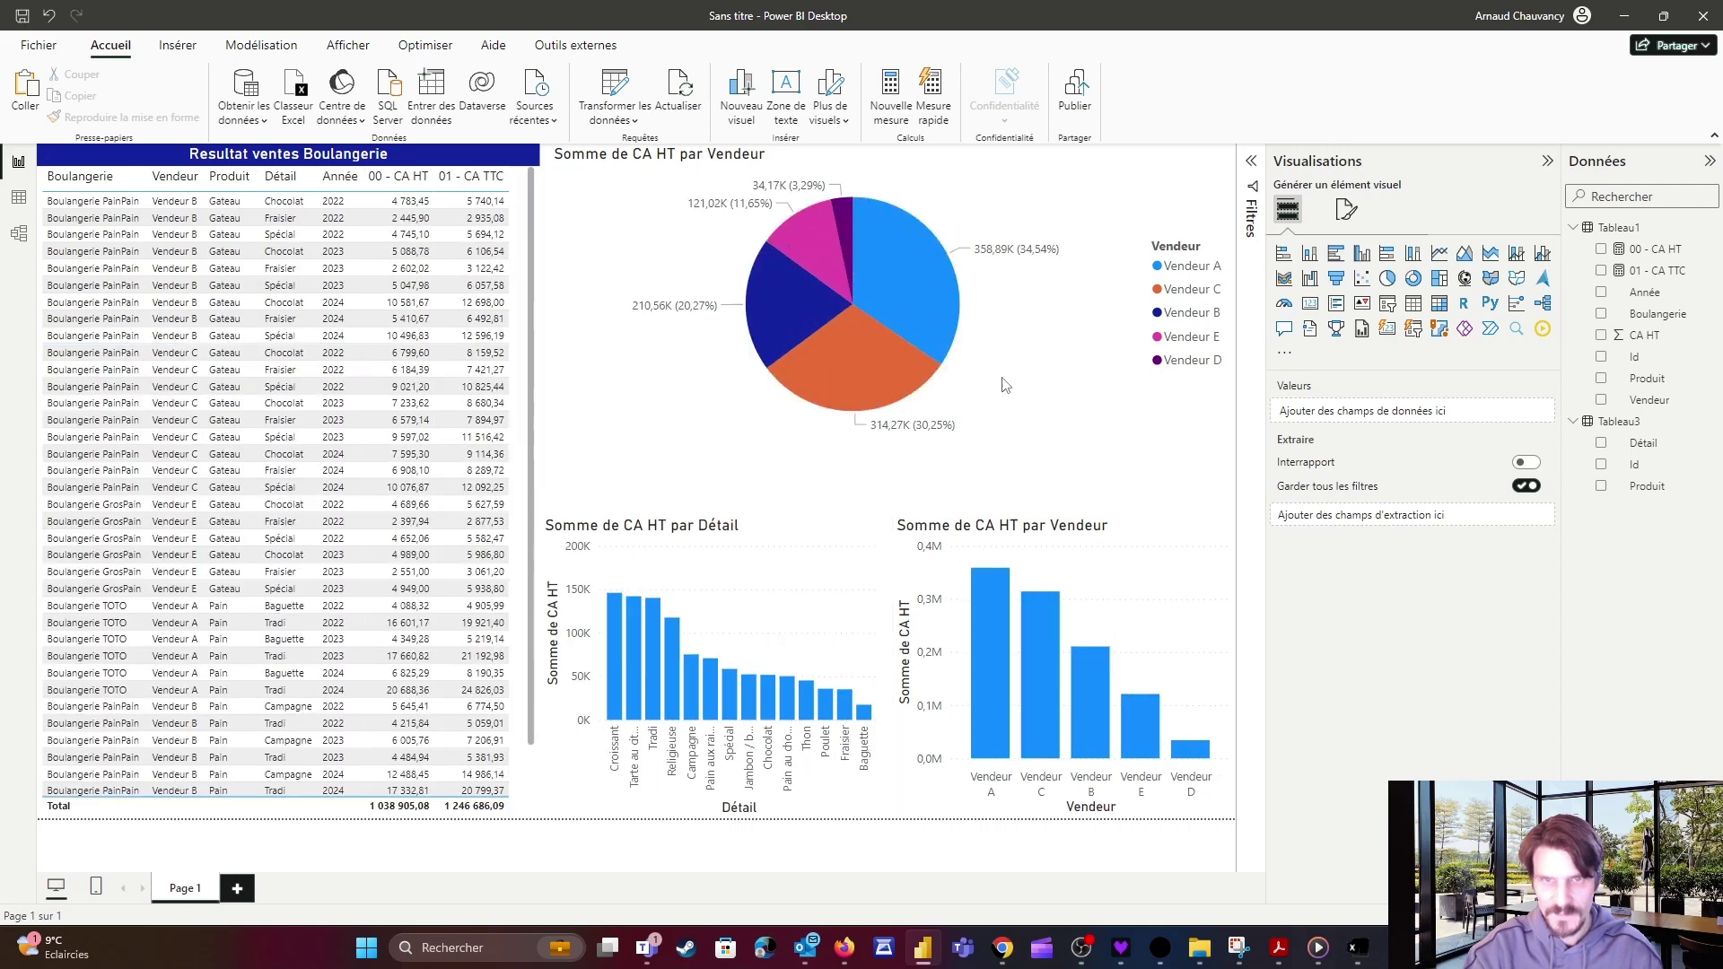
left_click(919, 271)
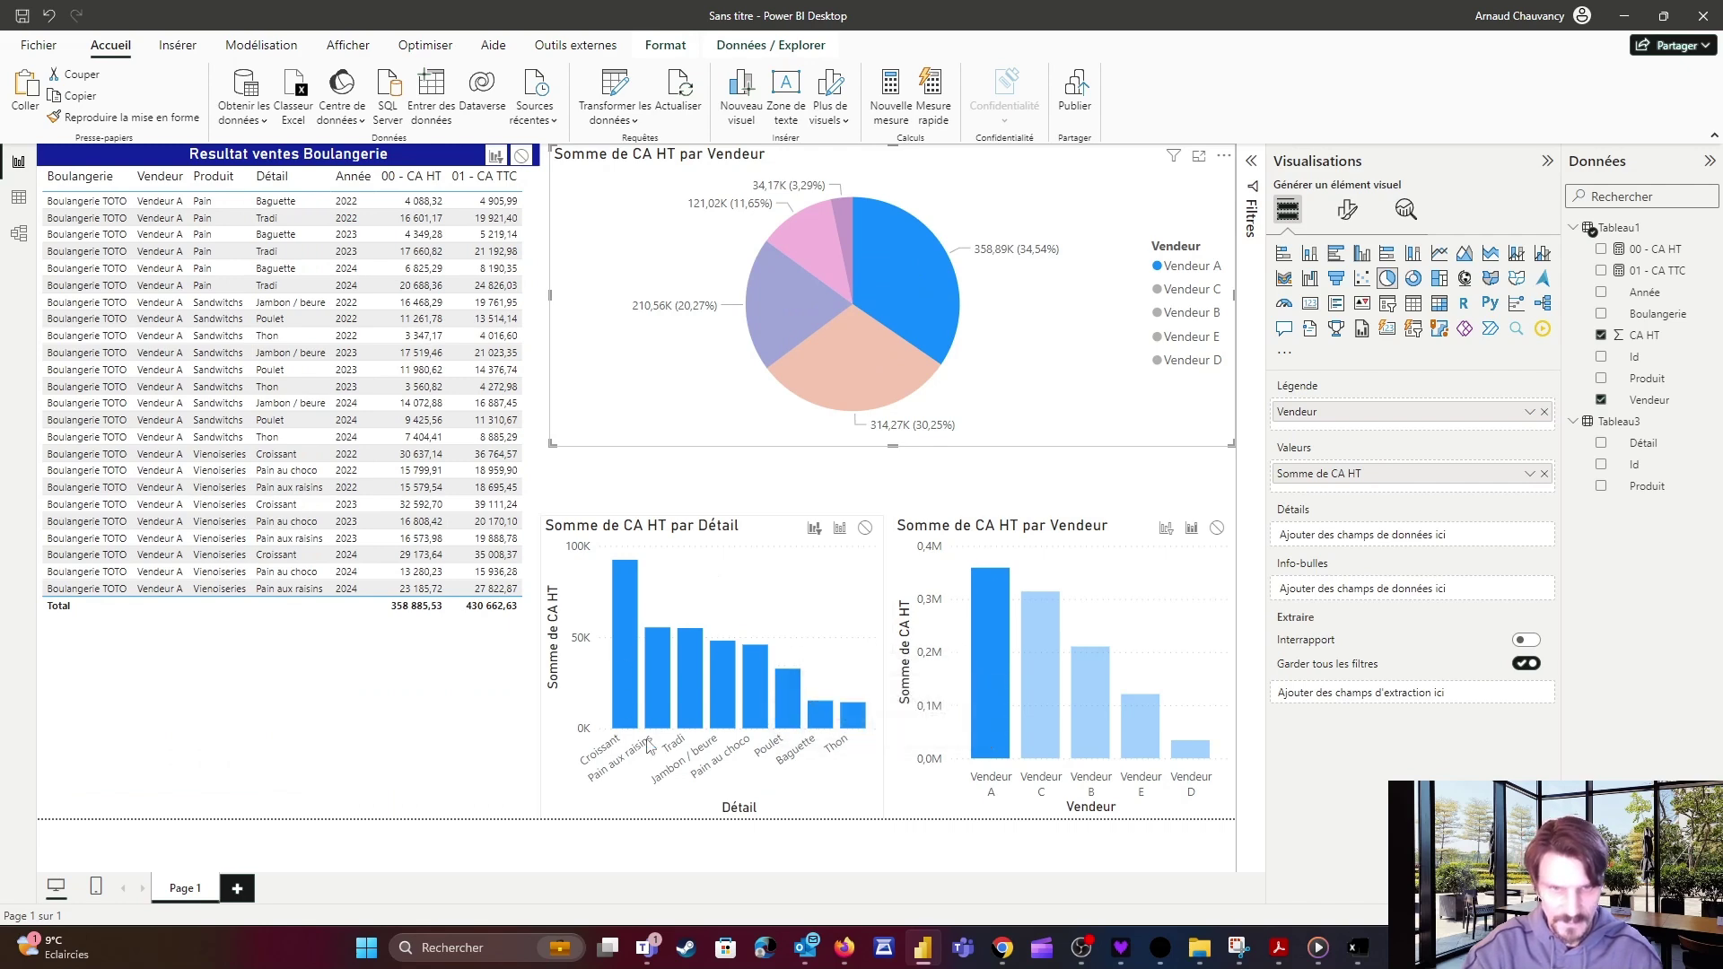
left_click(896, 272)
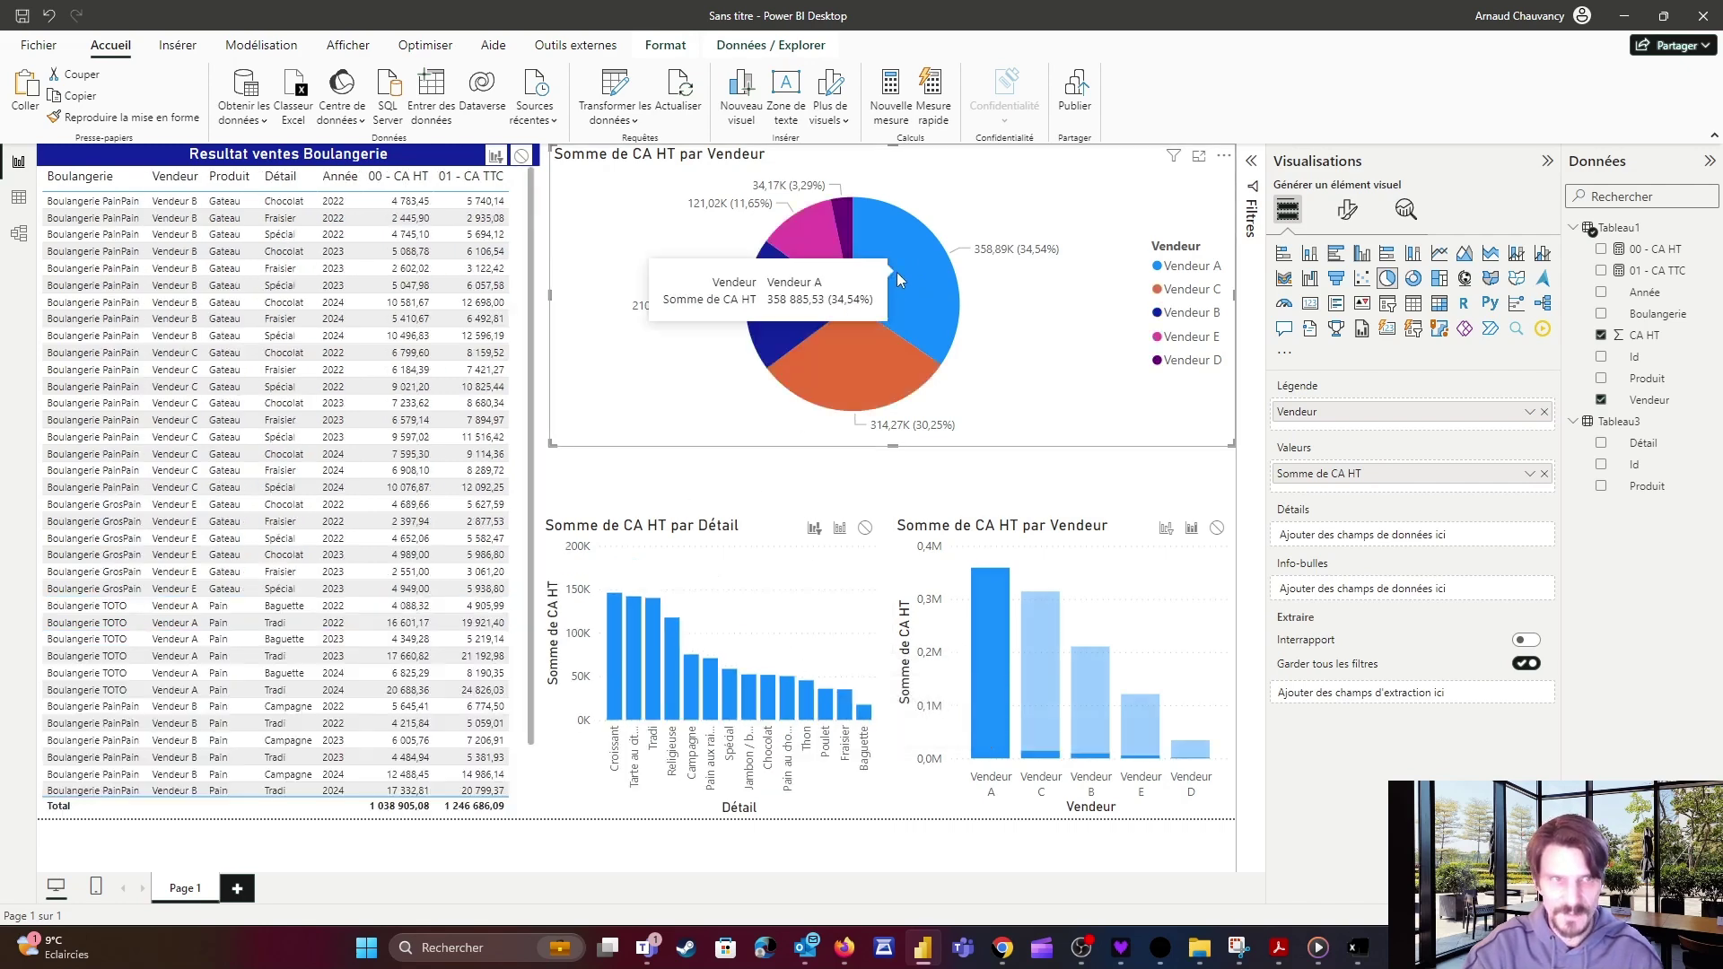
left_click(288, 393)
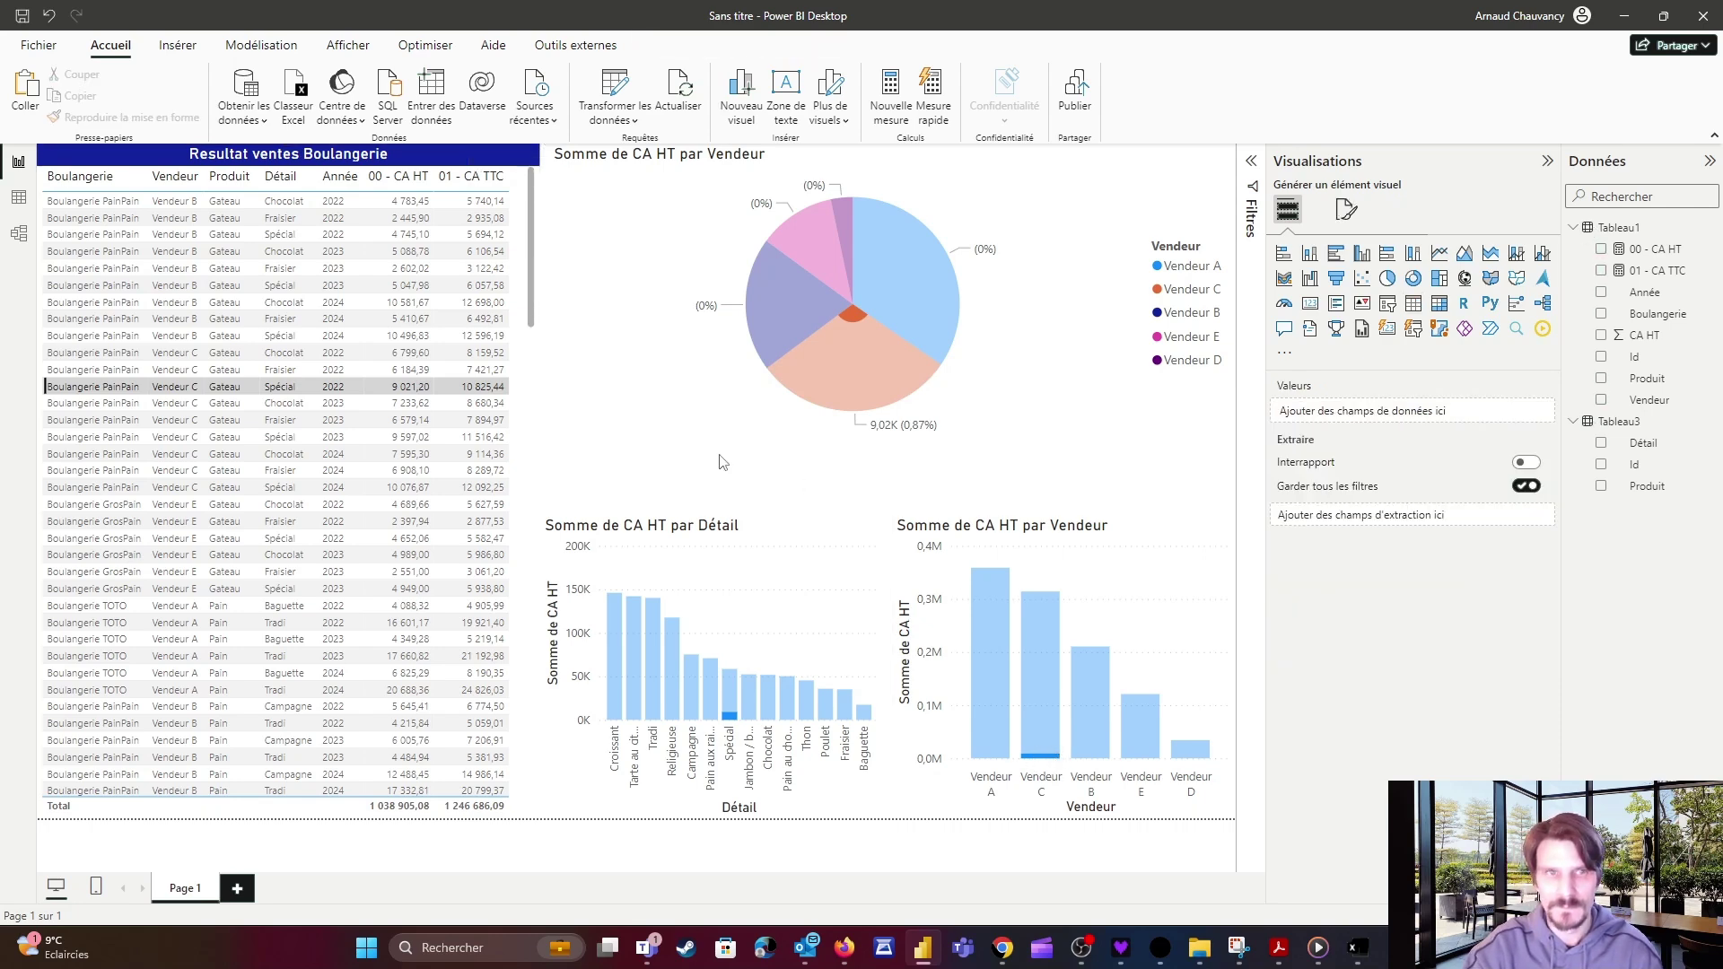
left_click(494, 388)
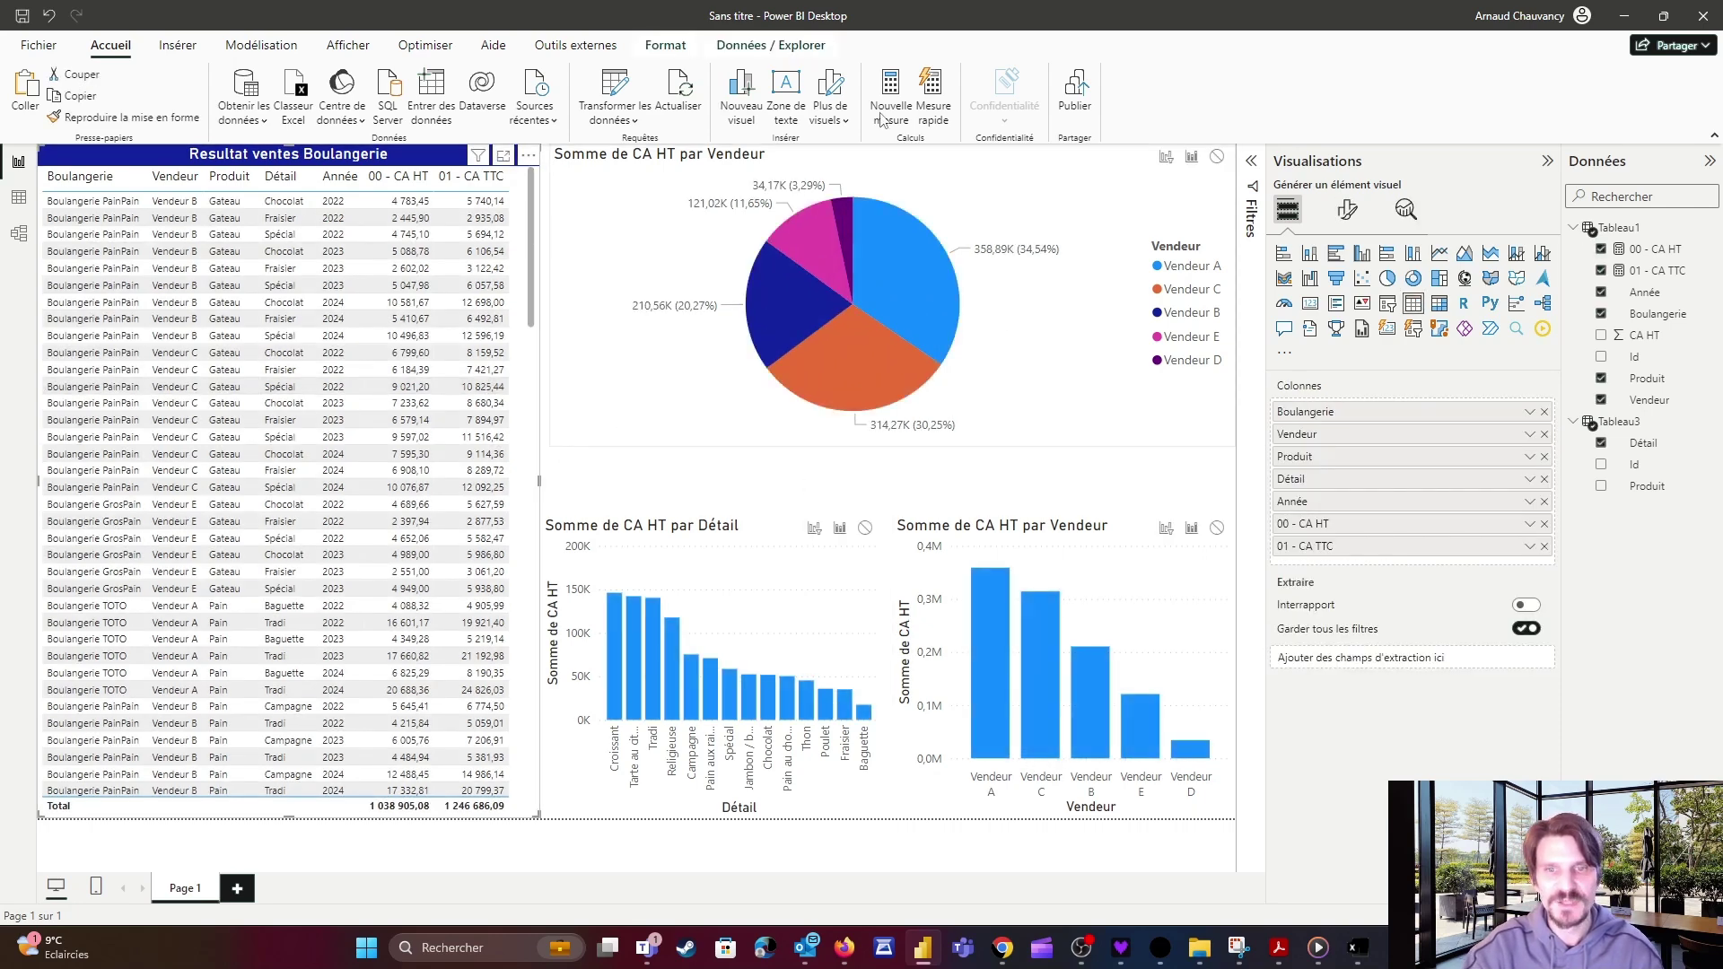
Shorten the pie chart's title to "CA HT par Vendeur".
left_click(585, 269)
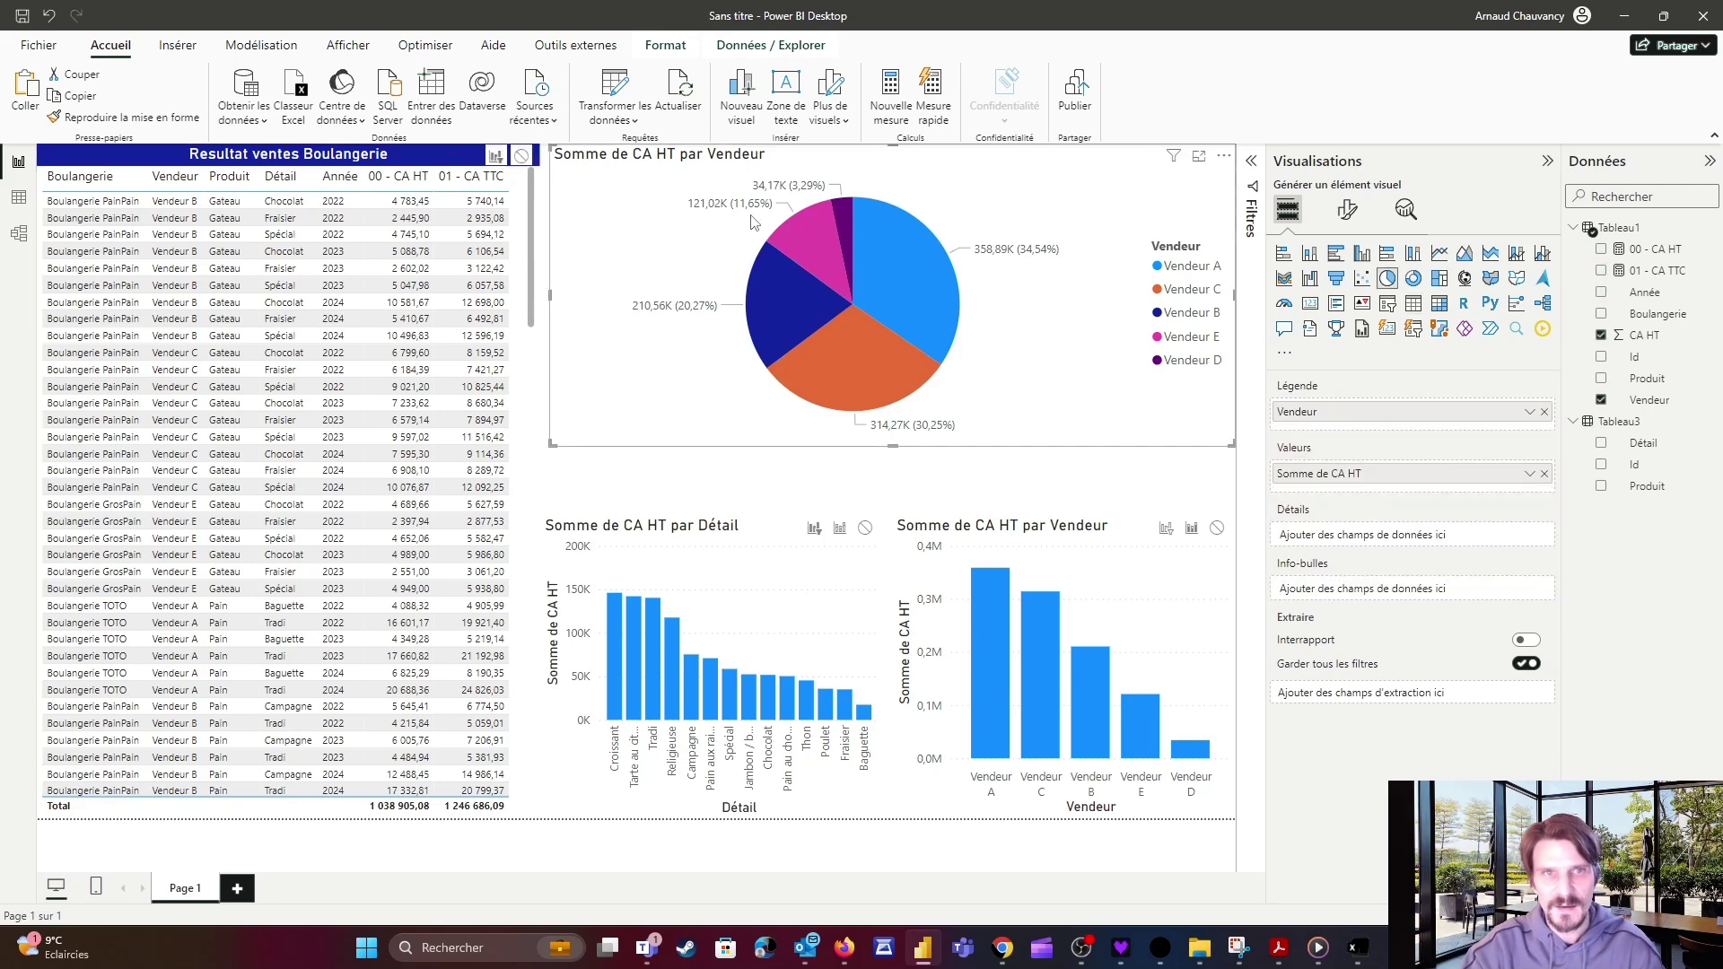
left_click(1347, 210)
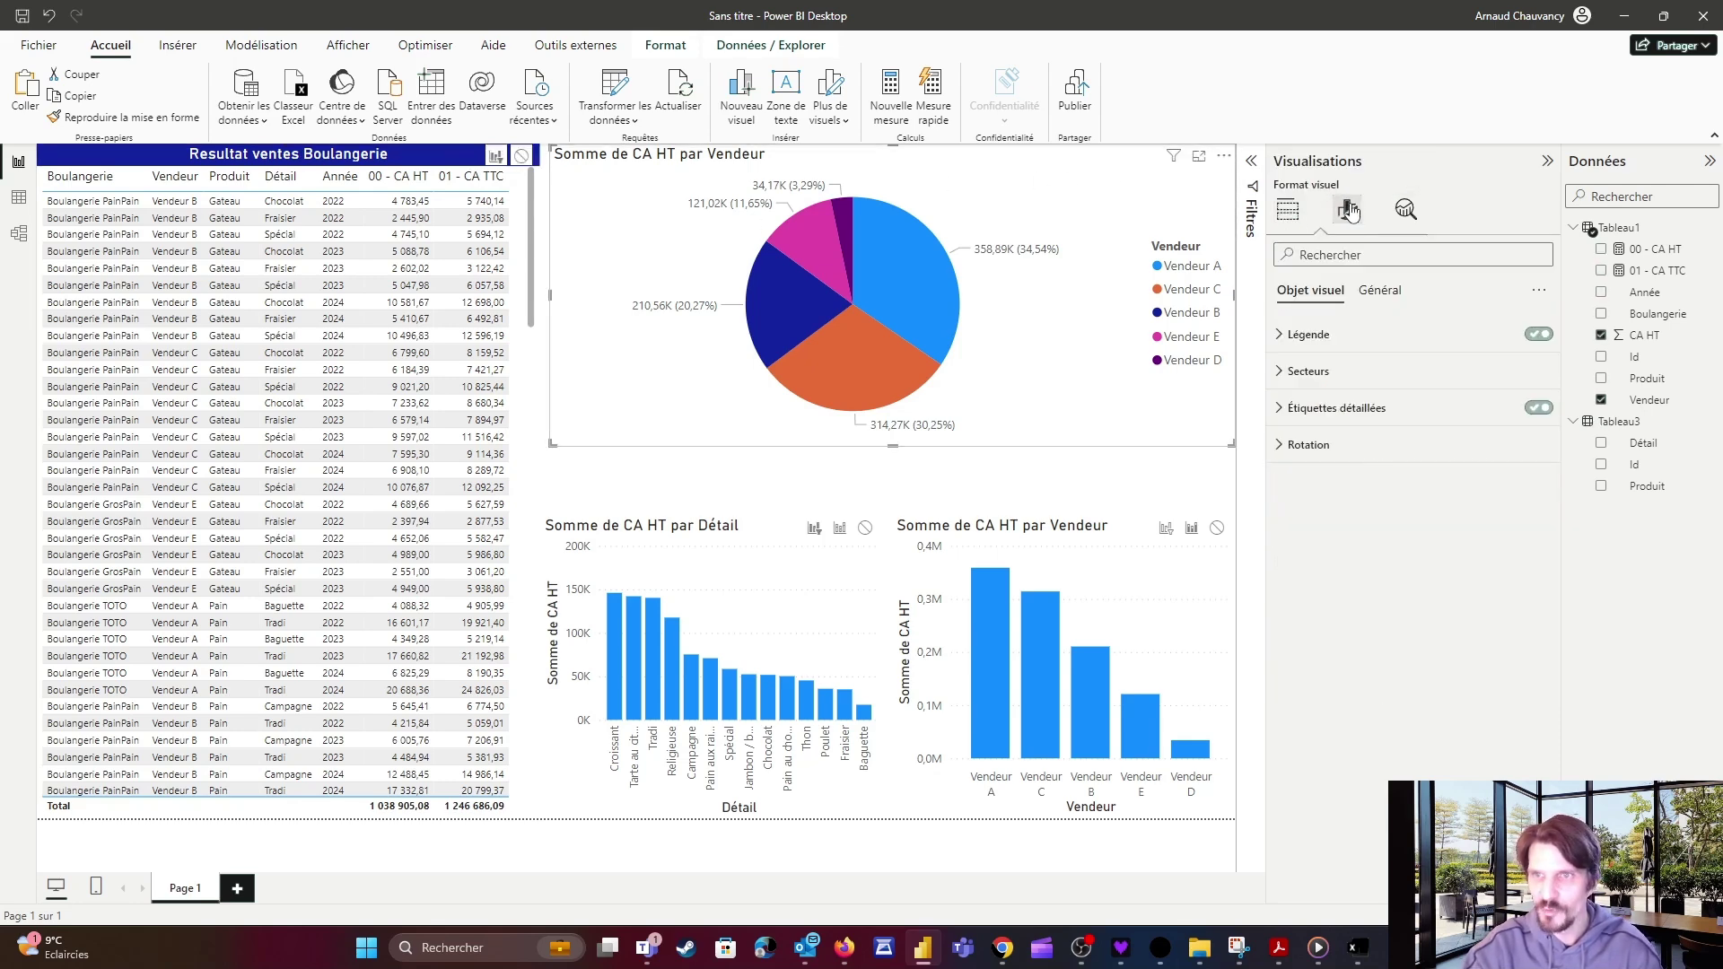
left_click(1321, 257)
type("titre")
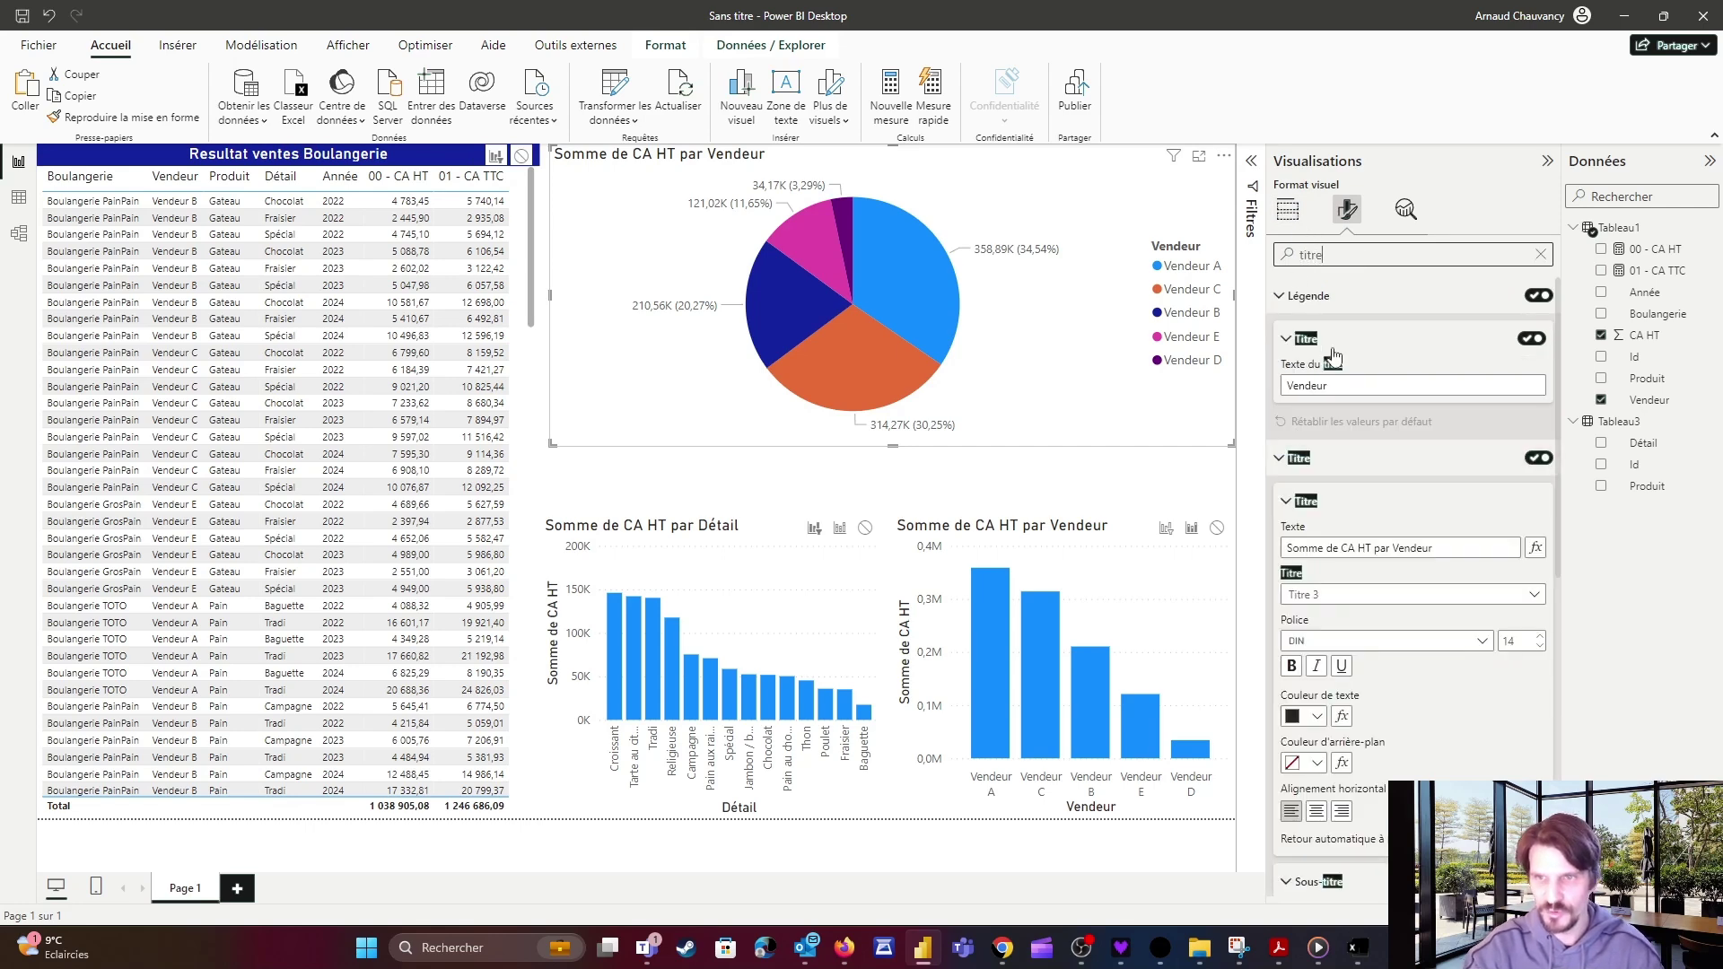
left_click(1450, 549)
left_click(1342, 546)
left_click_drag(1342, 546, 1259, 592)
key("BackSpace")
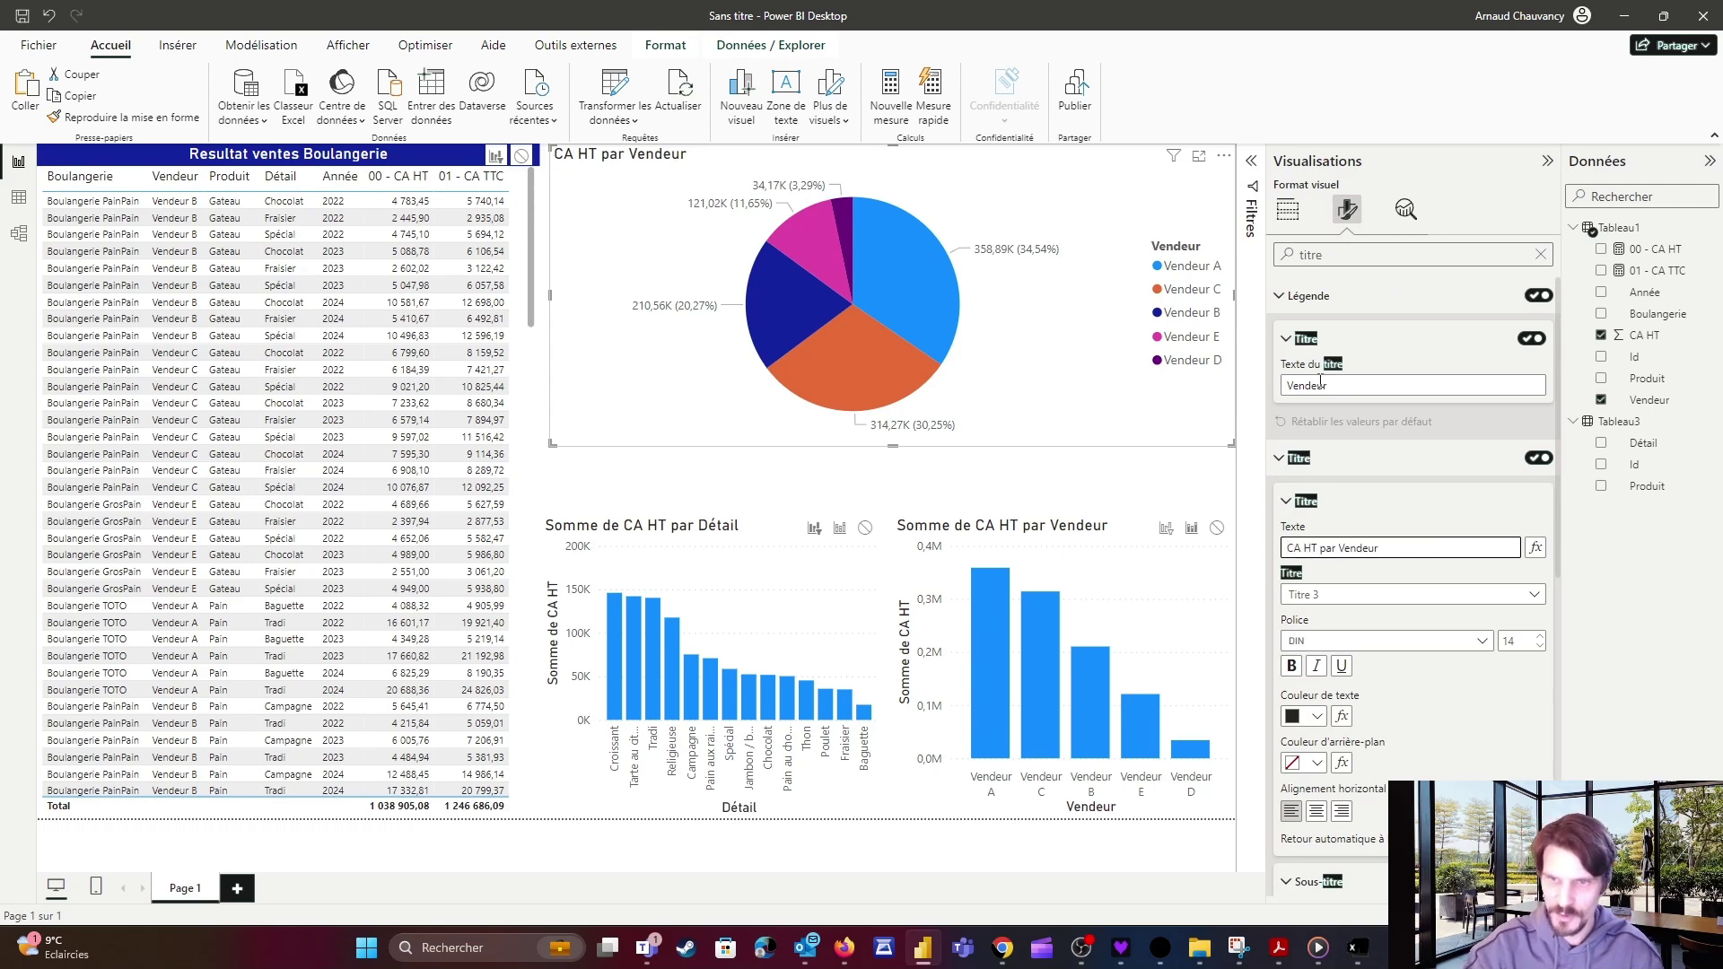
Format the pie chart's title with white text, a dark blue background and centred alignment.
left_click(1316, 716)
left_click(1294, 408)
left_click(1316, 762)
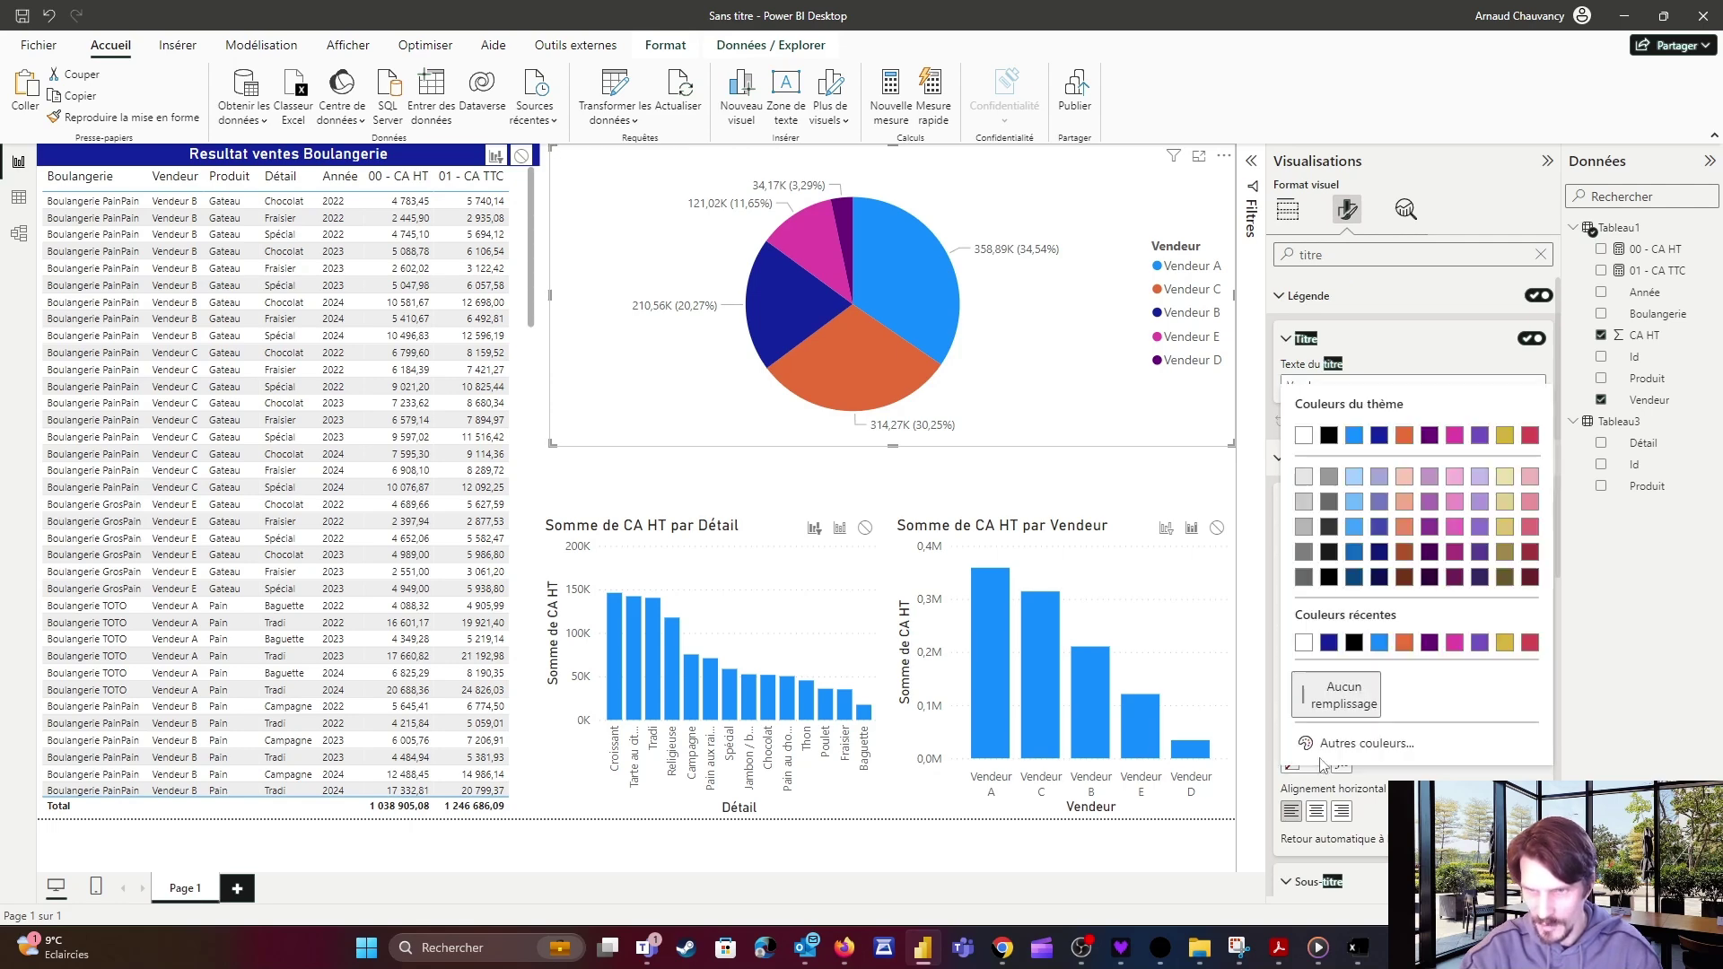
left_click(1328, 643)
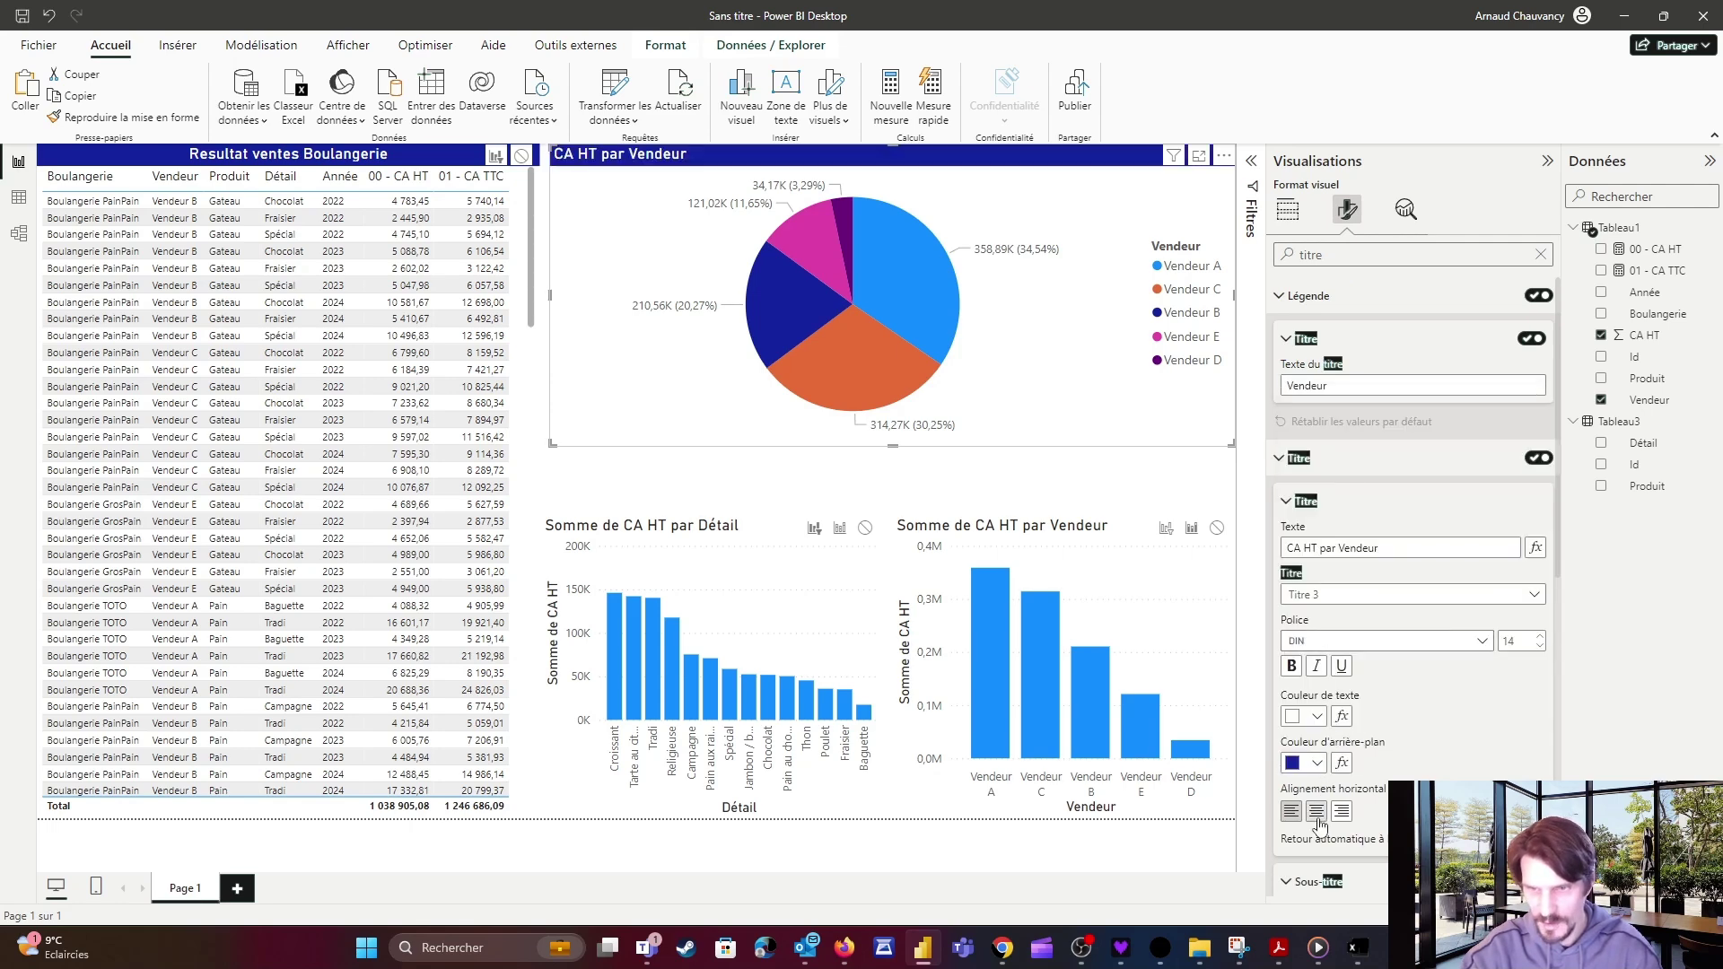
Shorten the title of the Vendeur column chart to "CA HT par Vendeur".
left_click(1127, 536)
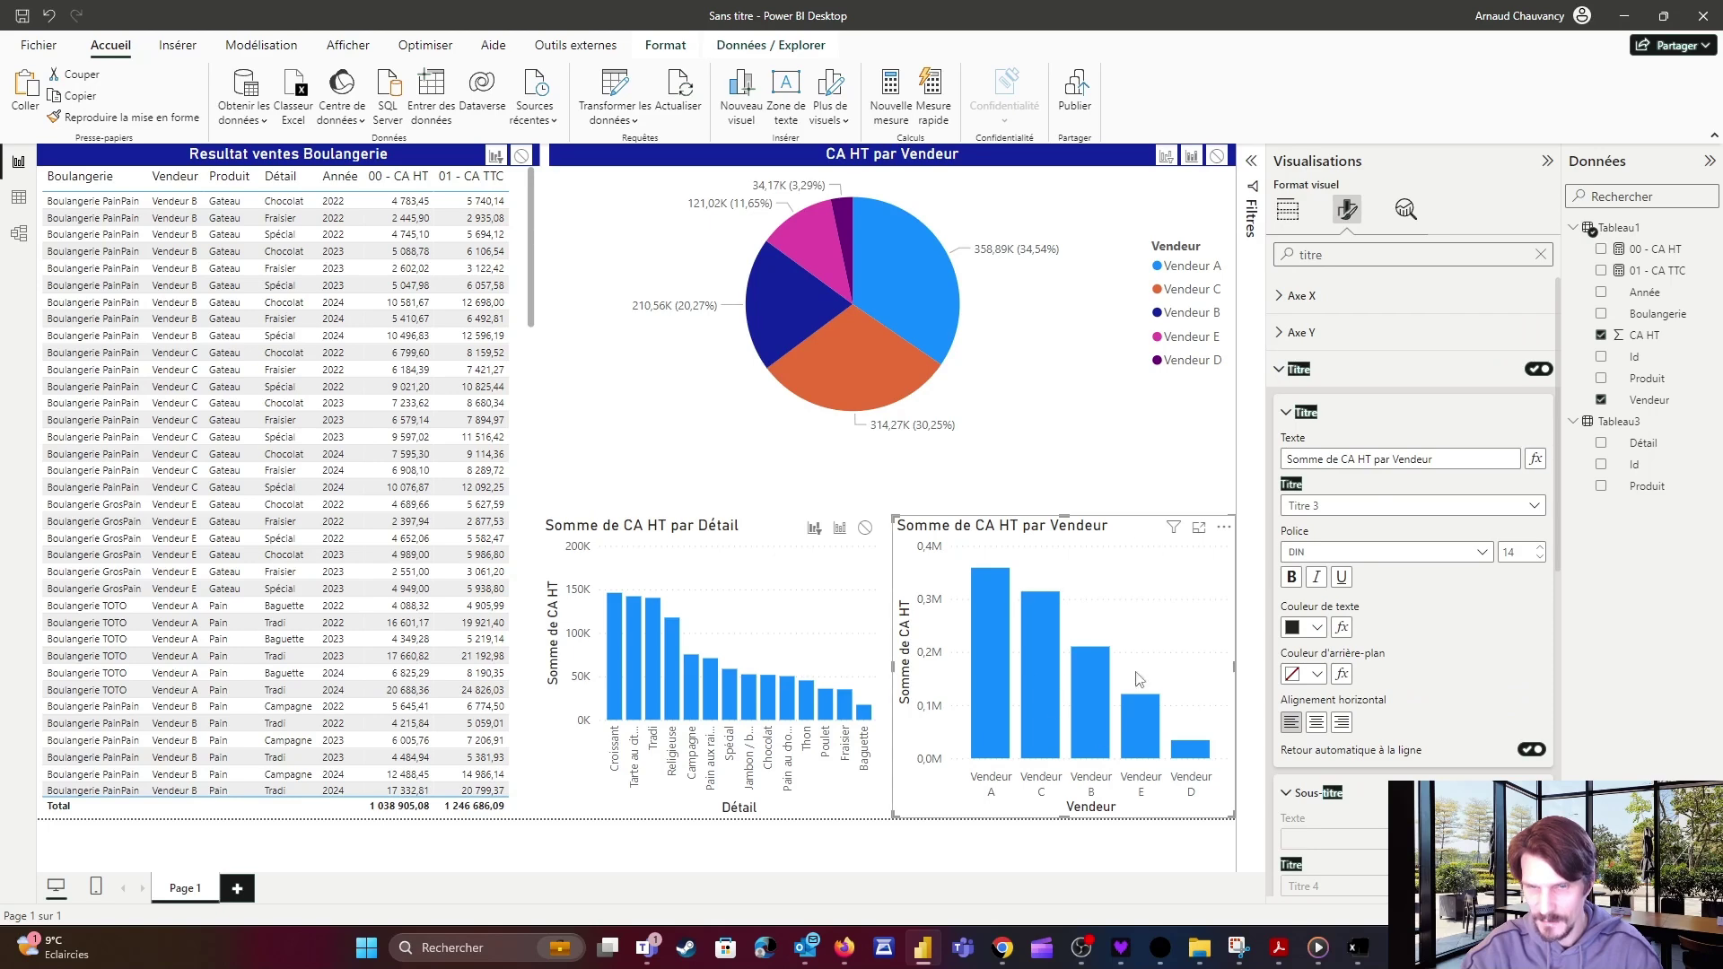
left_click_drag(1342, 459, 1253, 456)
key("BackSpace")
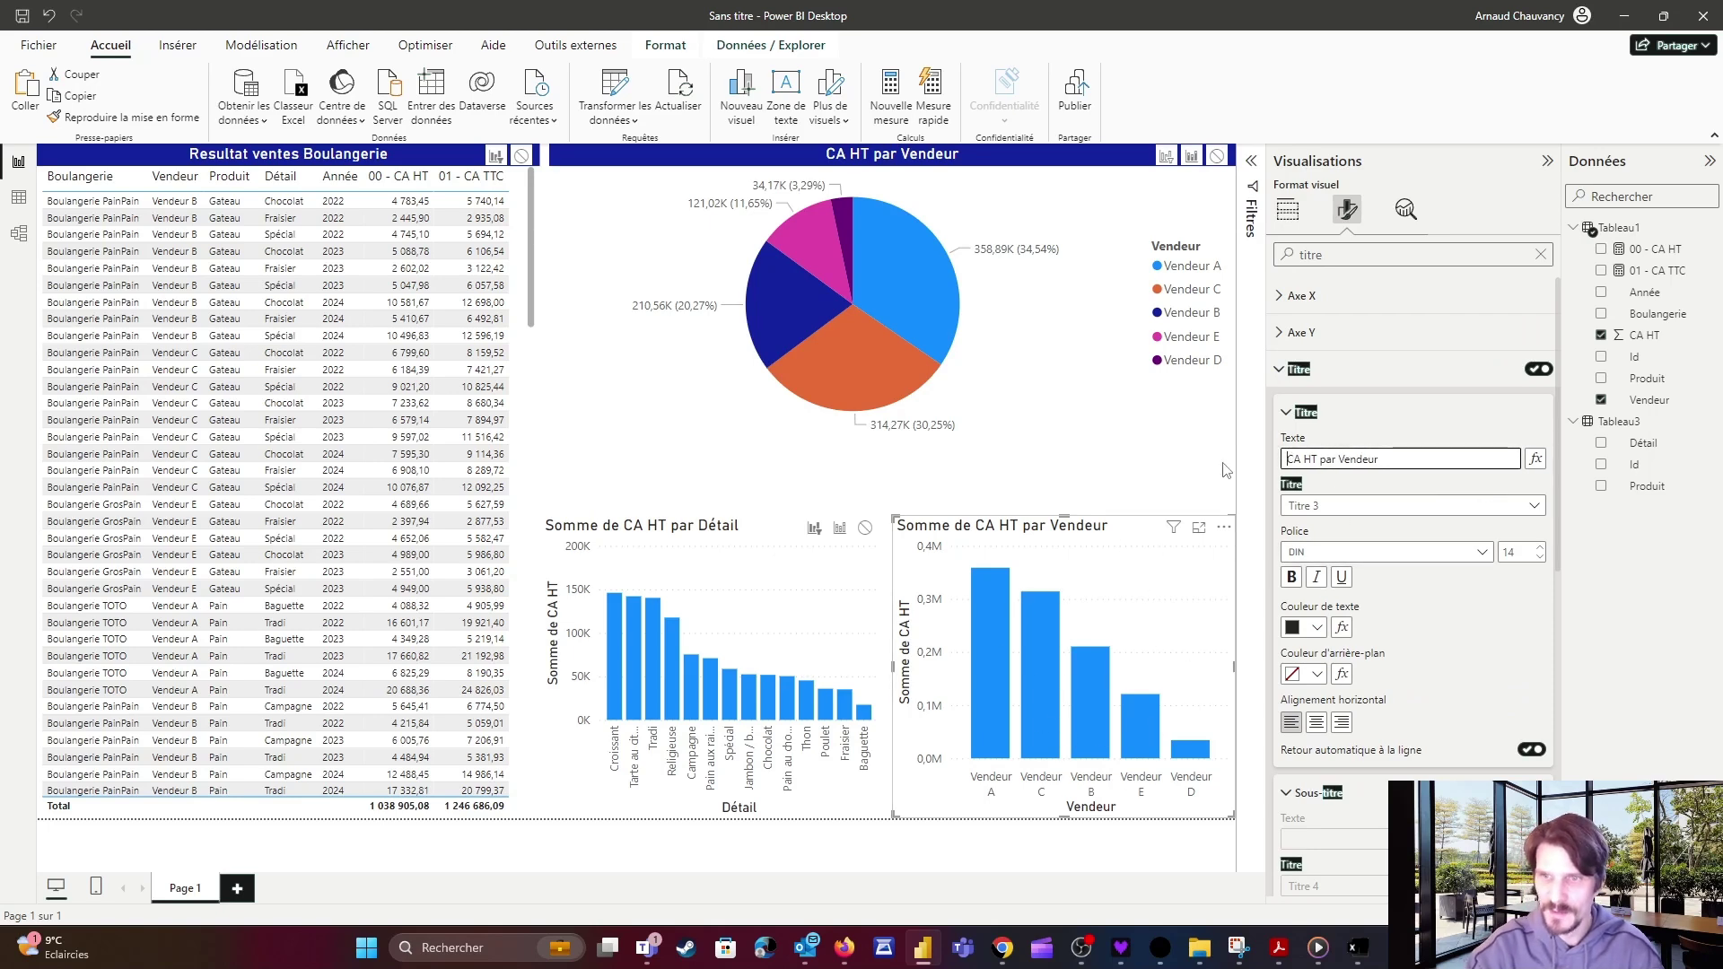
Centre the Vendeur column chart's title and give it white text on a dark blue background.
left_click(1315, 723)
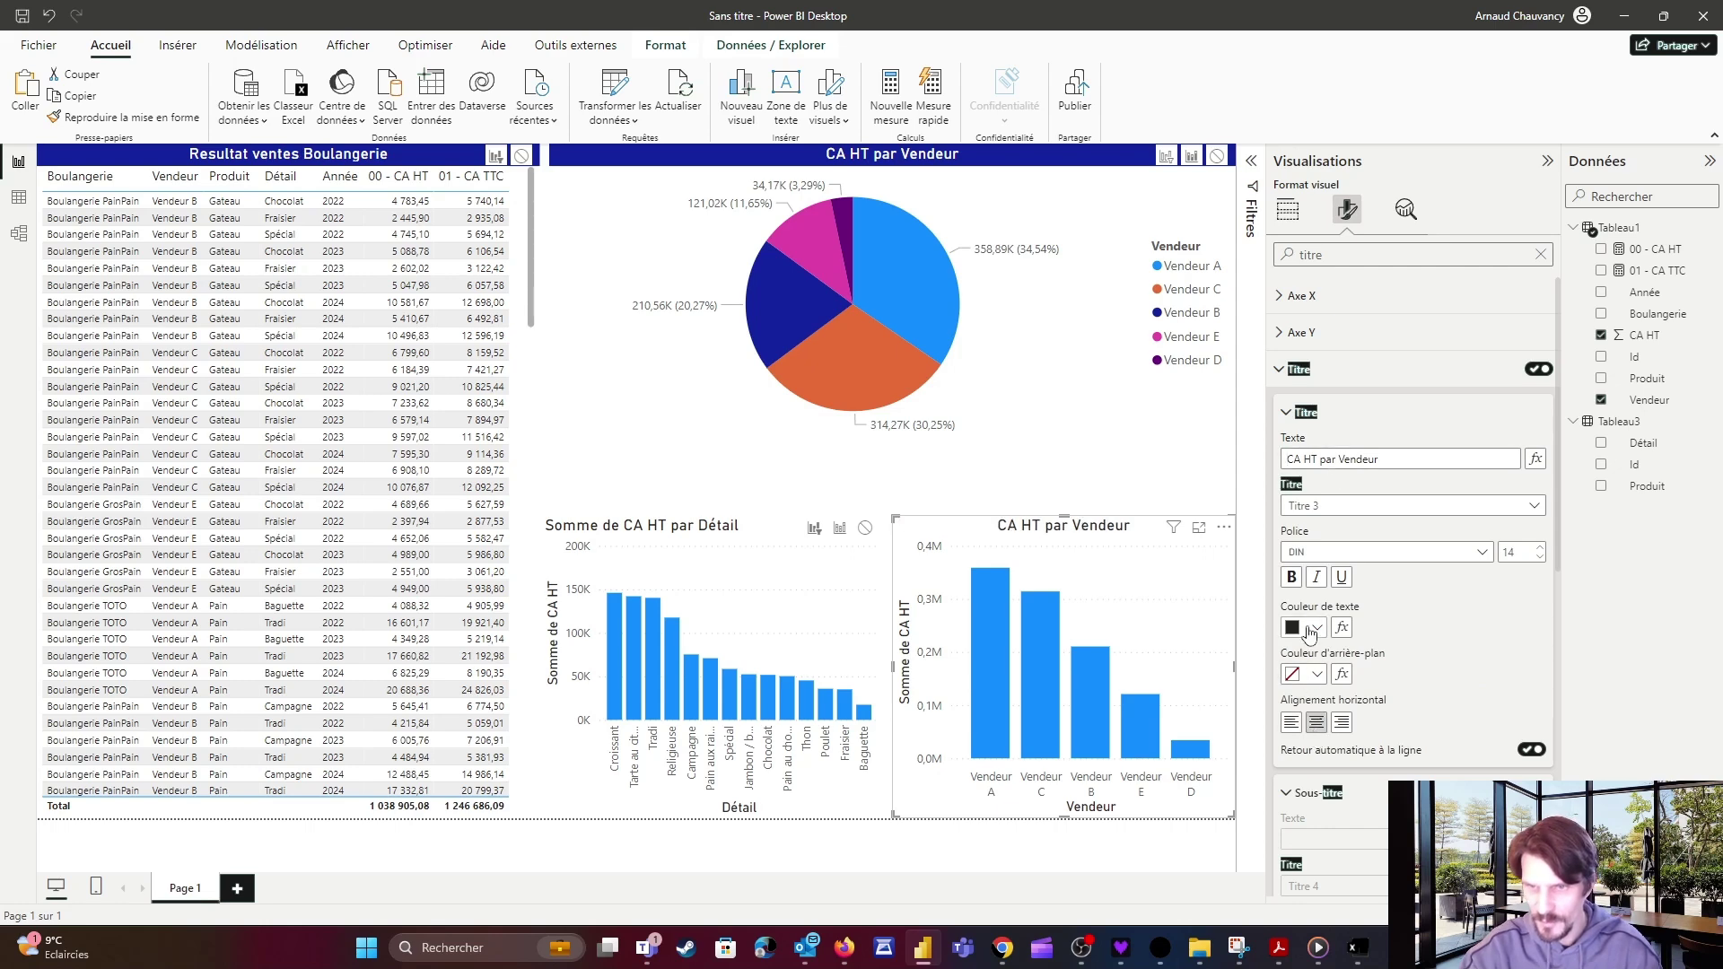
left_click(1316, 627)
left_click(1294, 312)
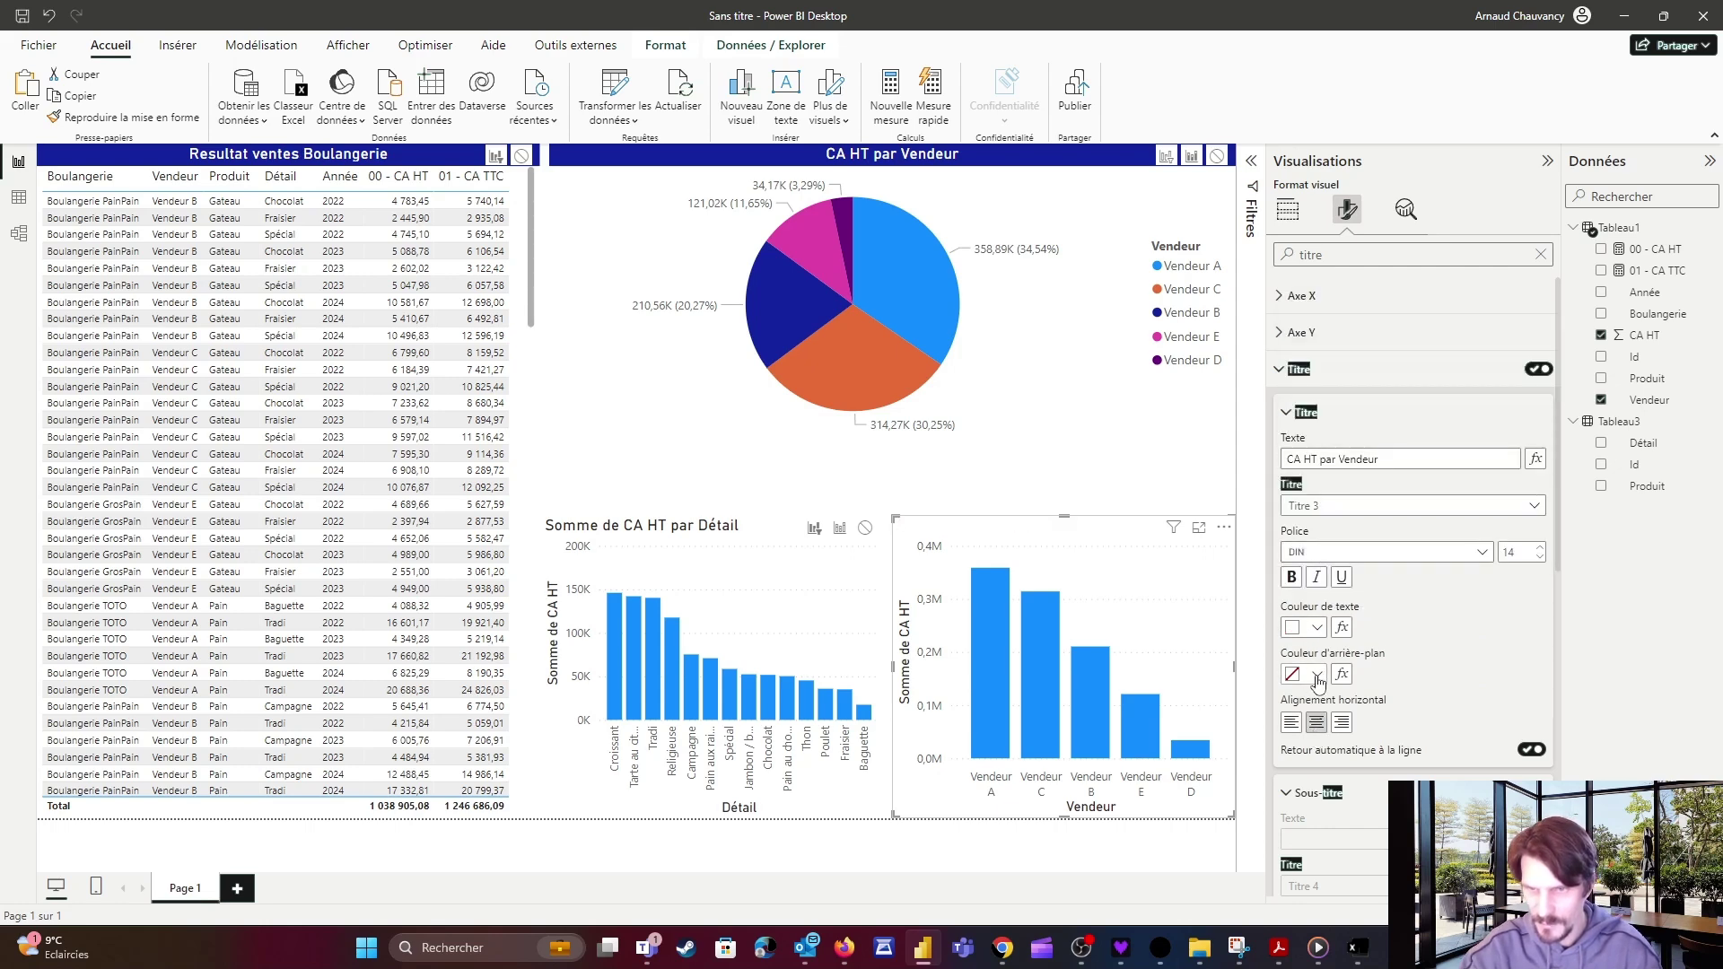
left_click(1316, 674)
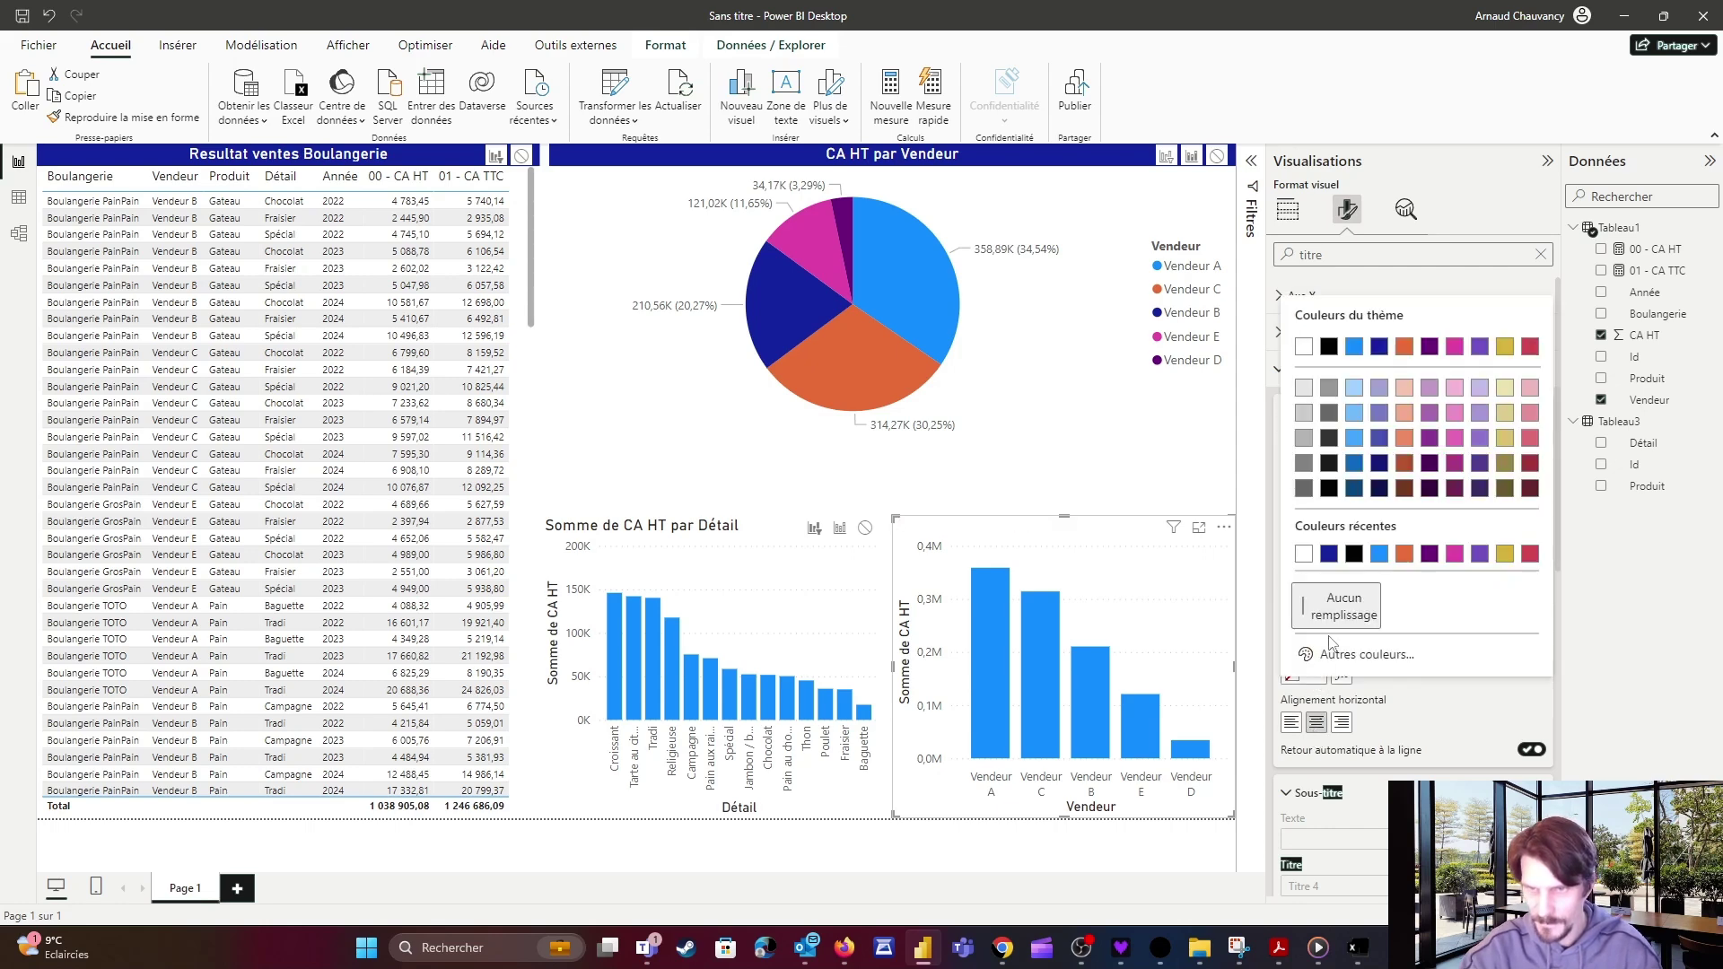
left_click(1328, 554)
Change the Détail column chart's title to "CA HT par Détail du produit".
left_click(777, 542)
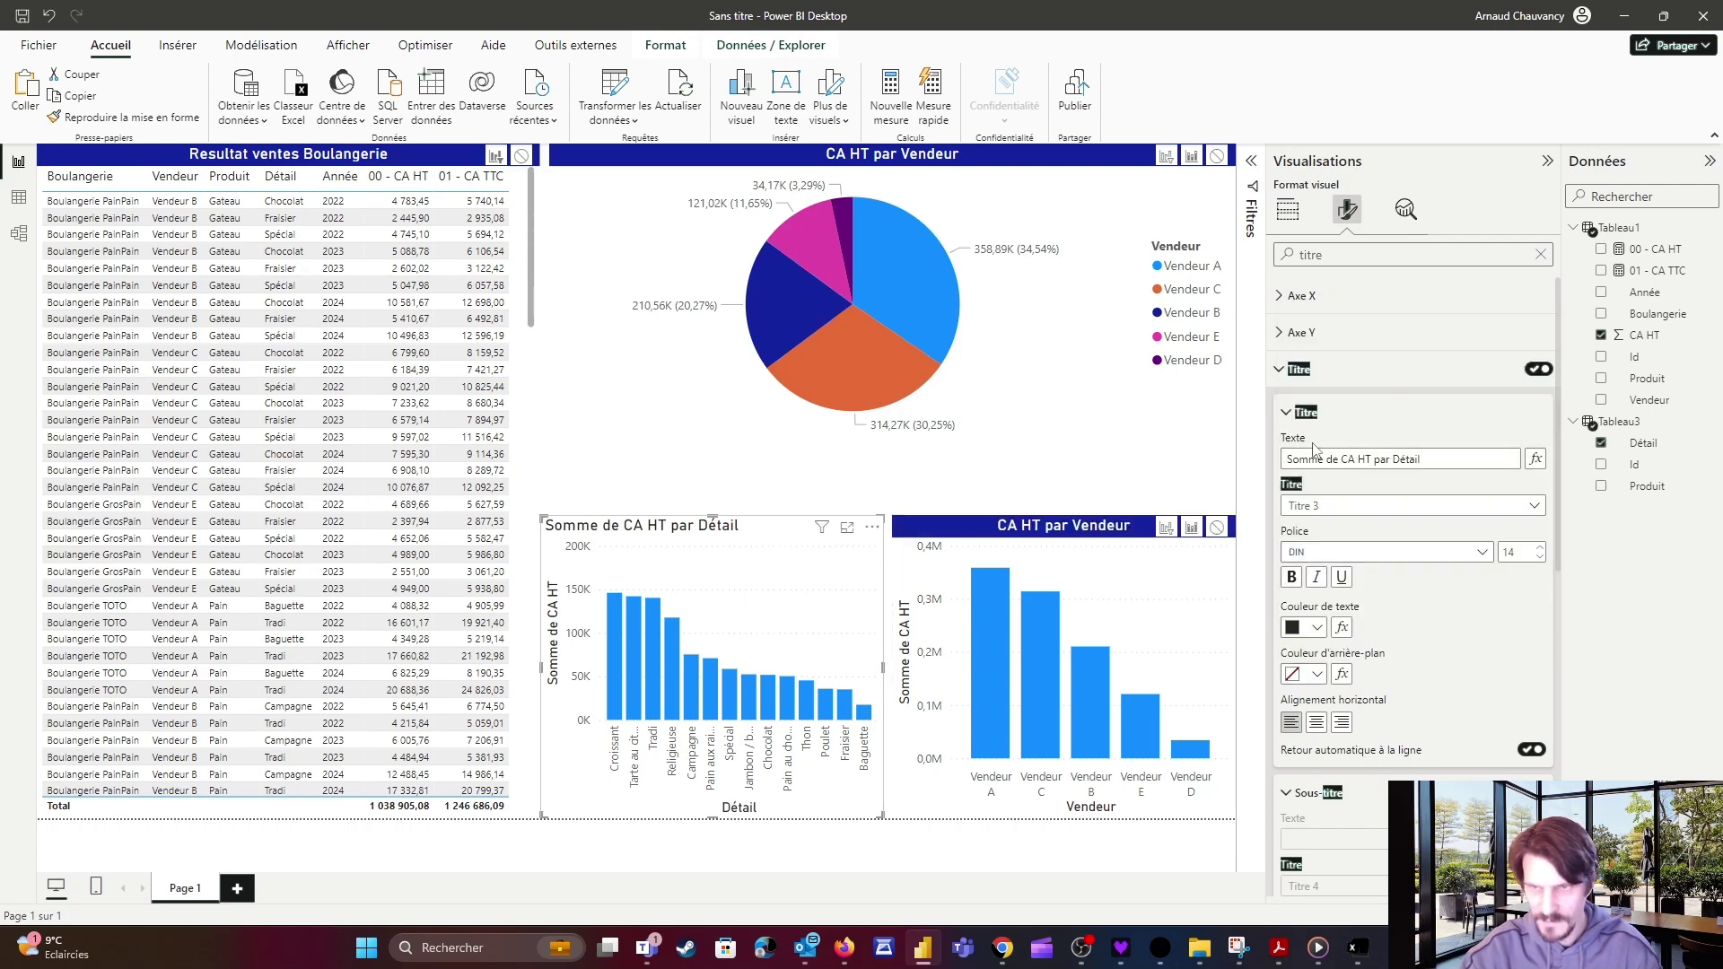
left_click_drag(1342, 462, 1178, 479)
key("BackSpace")
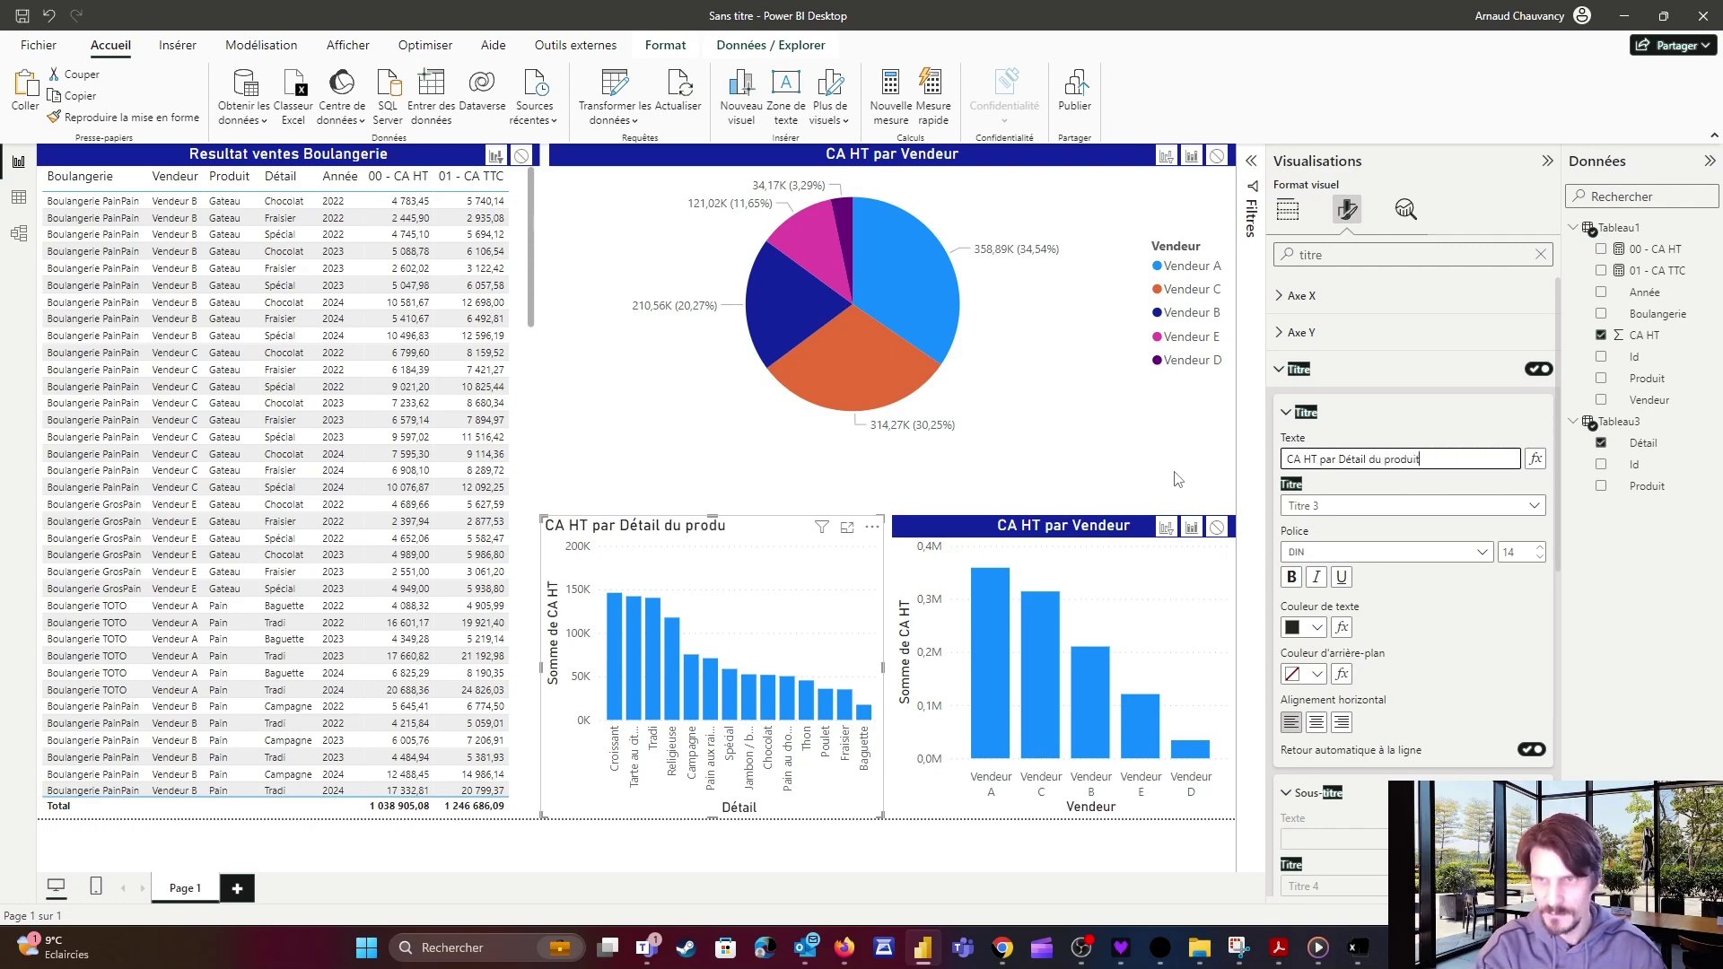
Give the Détail column chart's title white text on a dark blue background and centre it.
left_click(1319, 628)
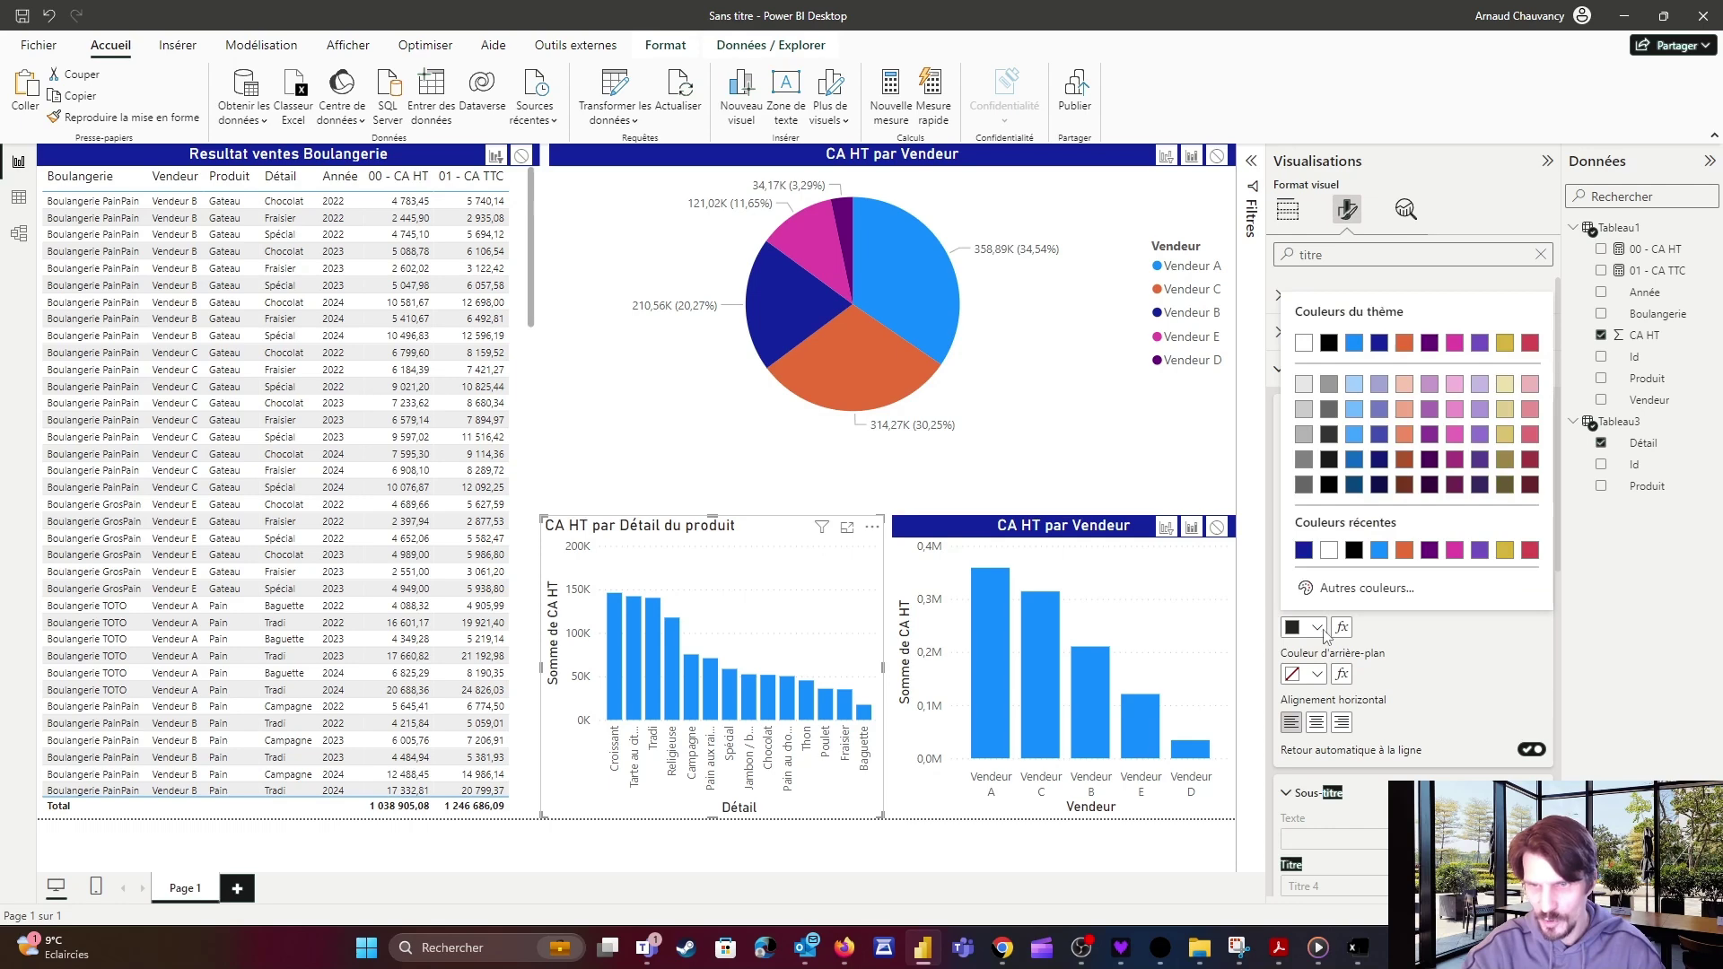
left_click(1329, 550)
left_click(1317, 674)
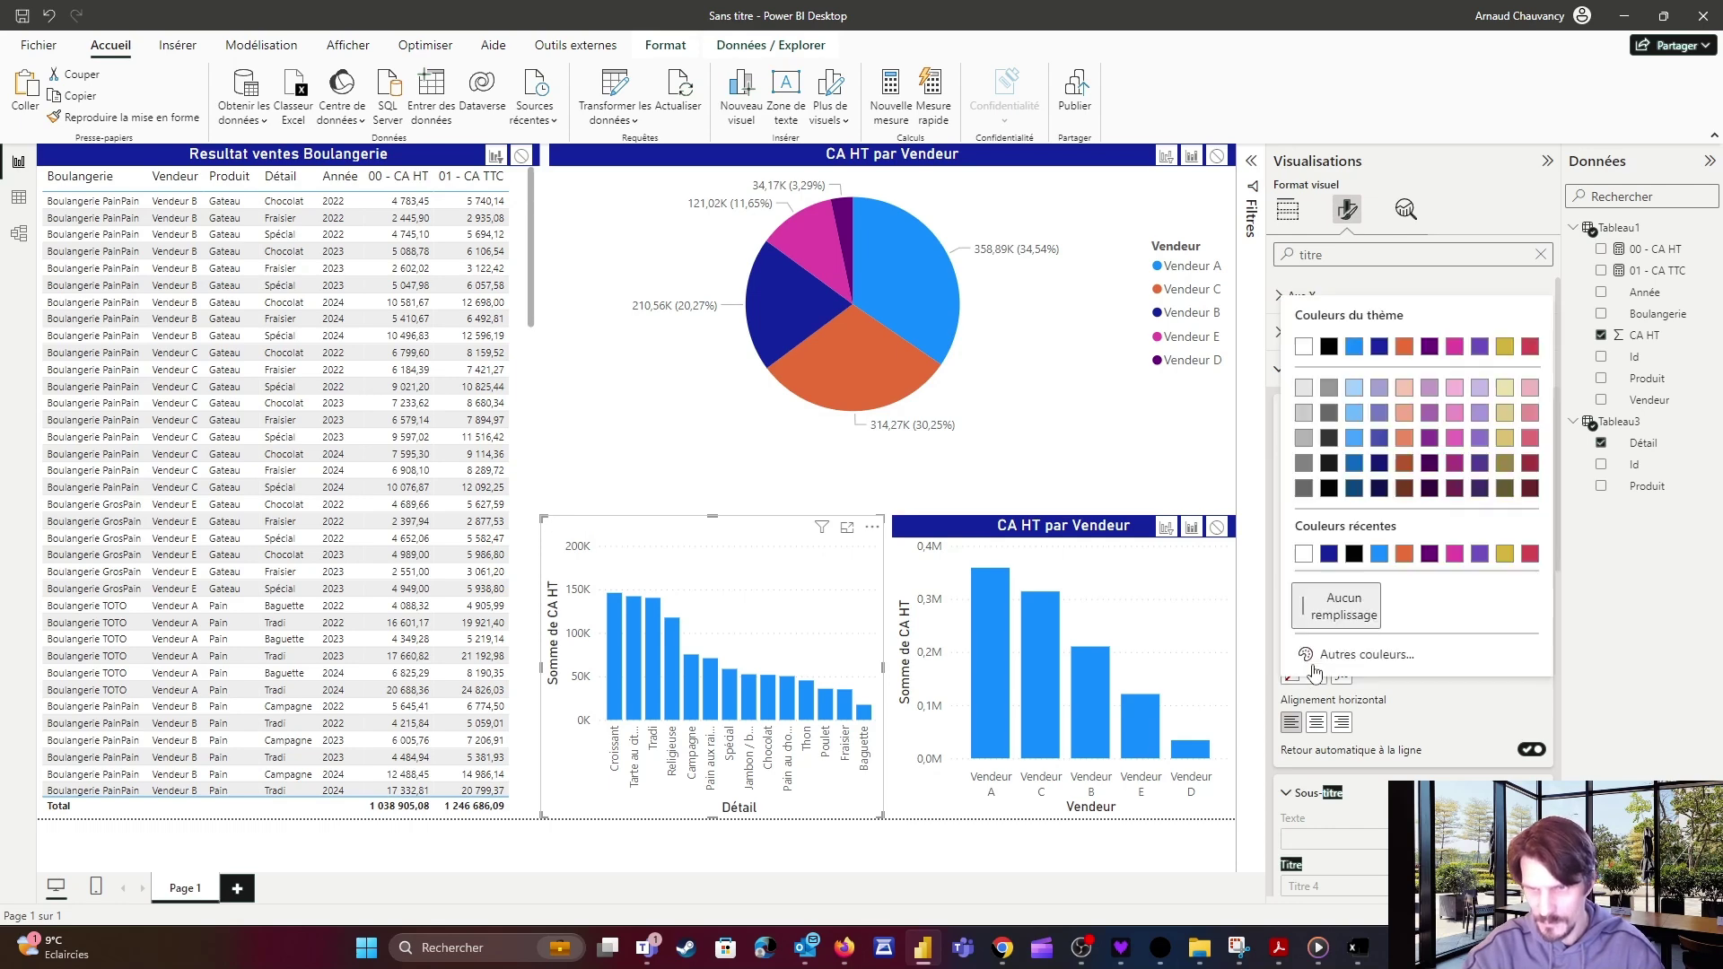
left_click(1329, 552)
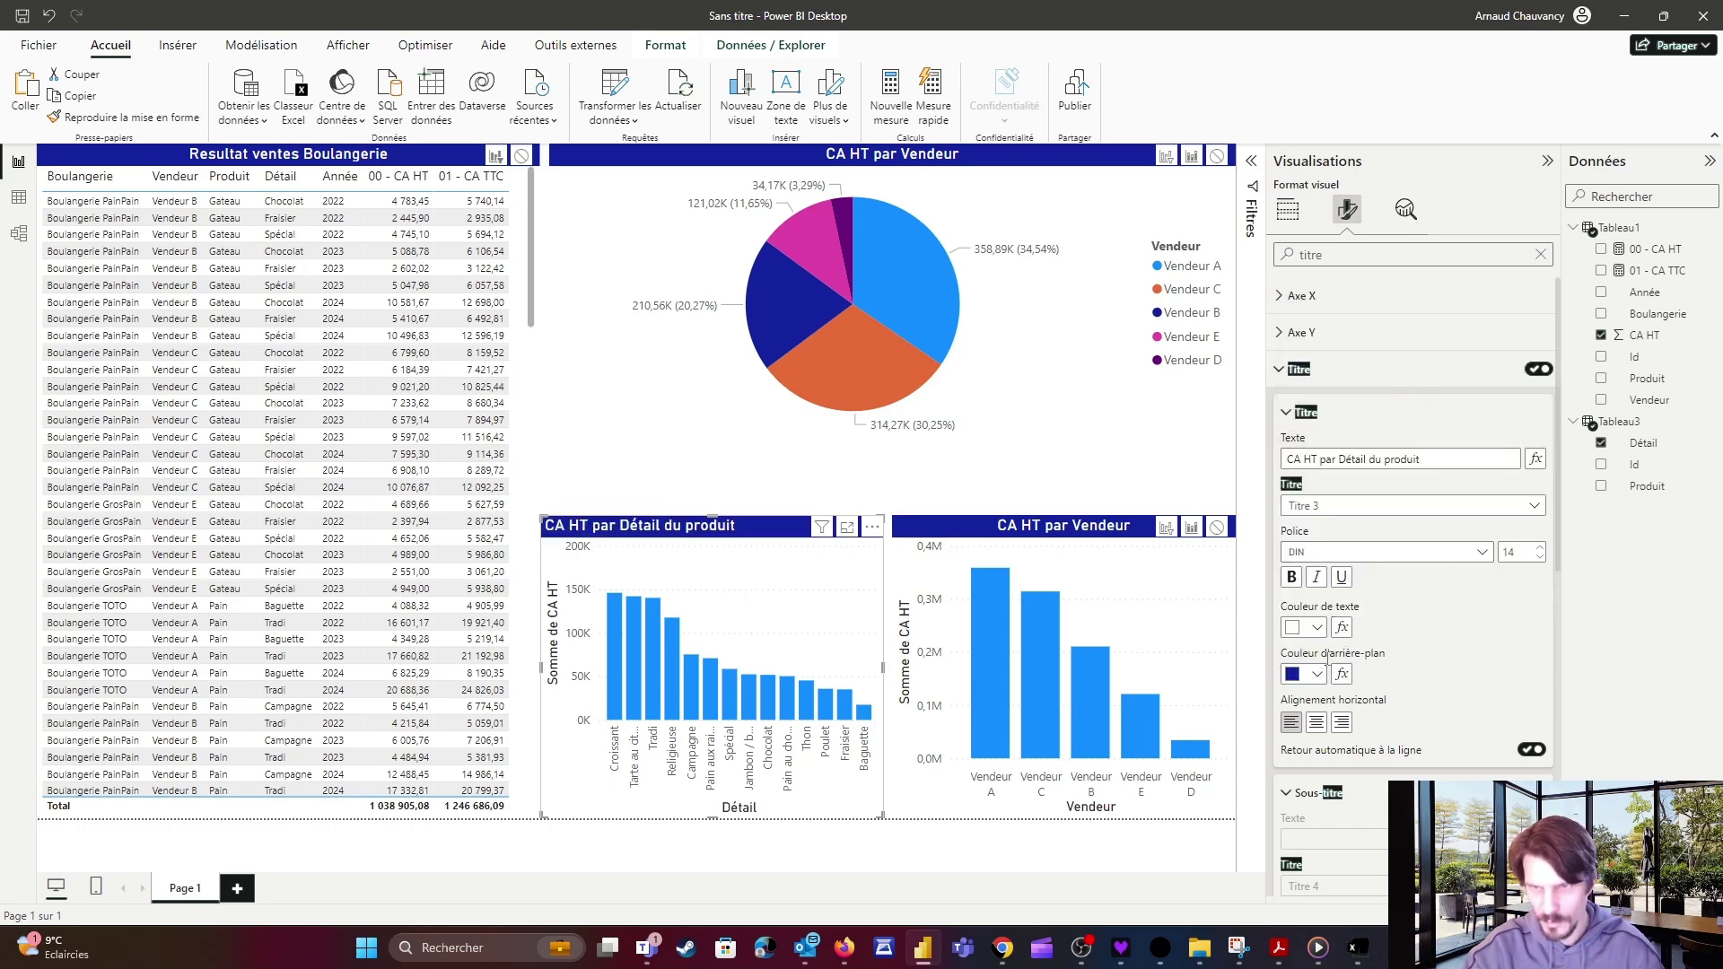
left_click(1315, 722)
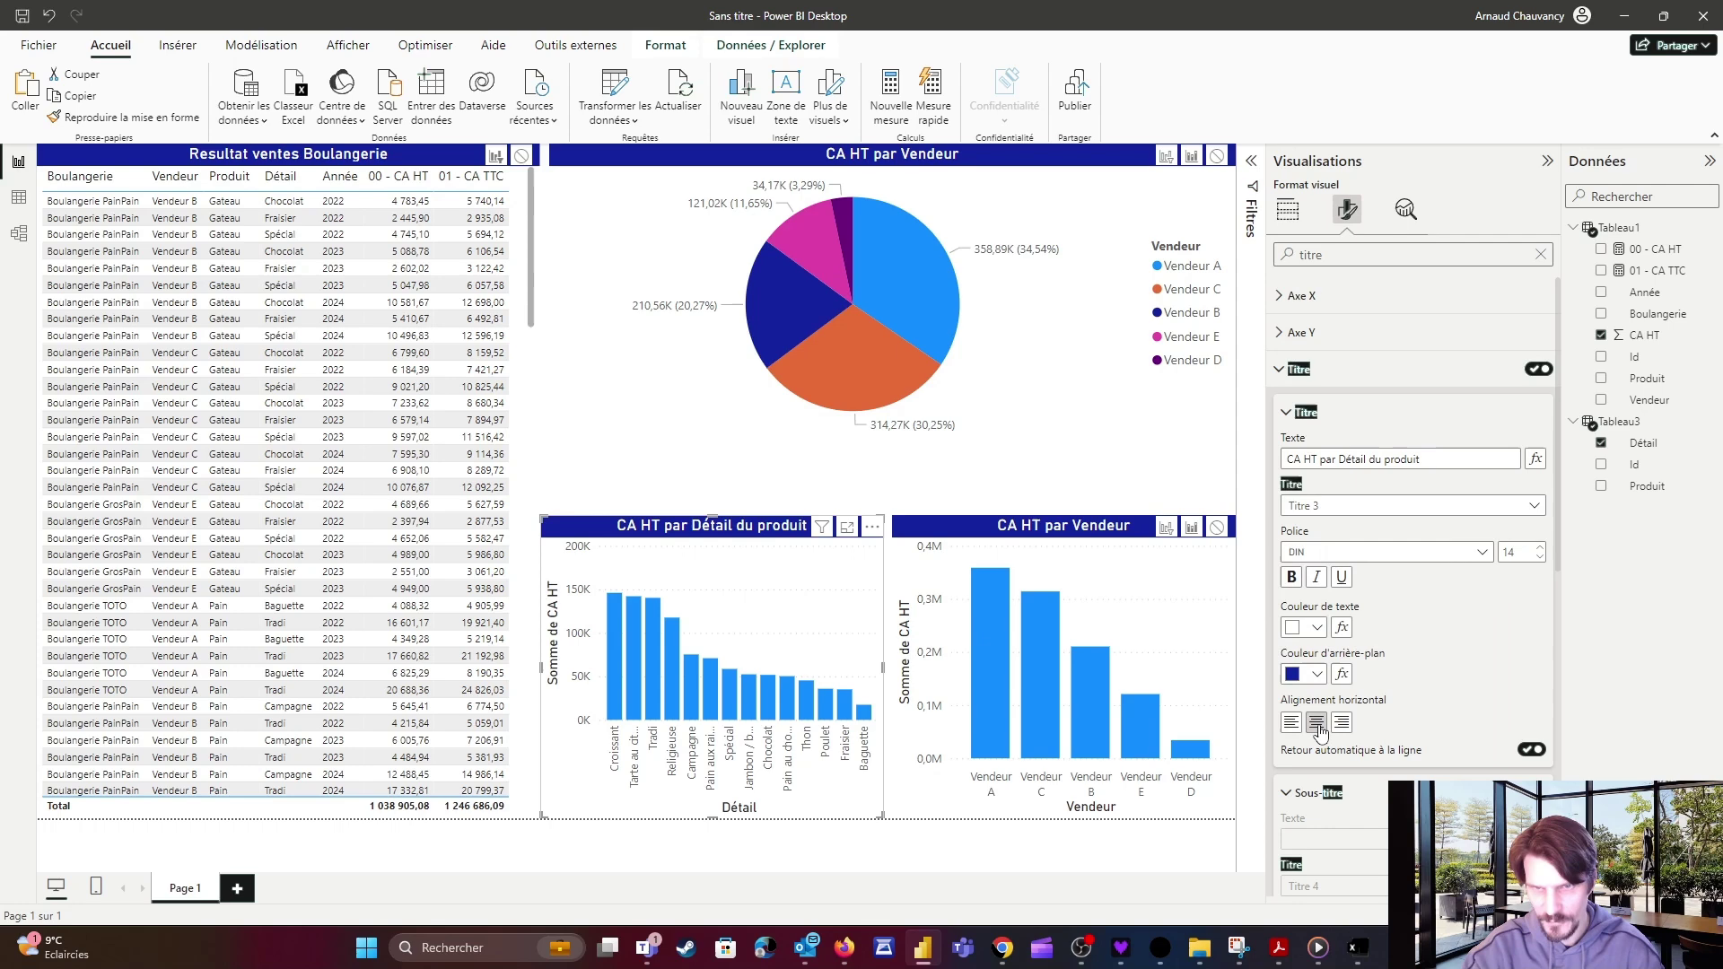
Deselect the chart and collapse the Visualisations and Données panes to enlarge the report view.
left_click(674, 483)
left_click(1547, 161)
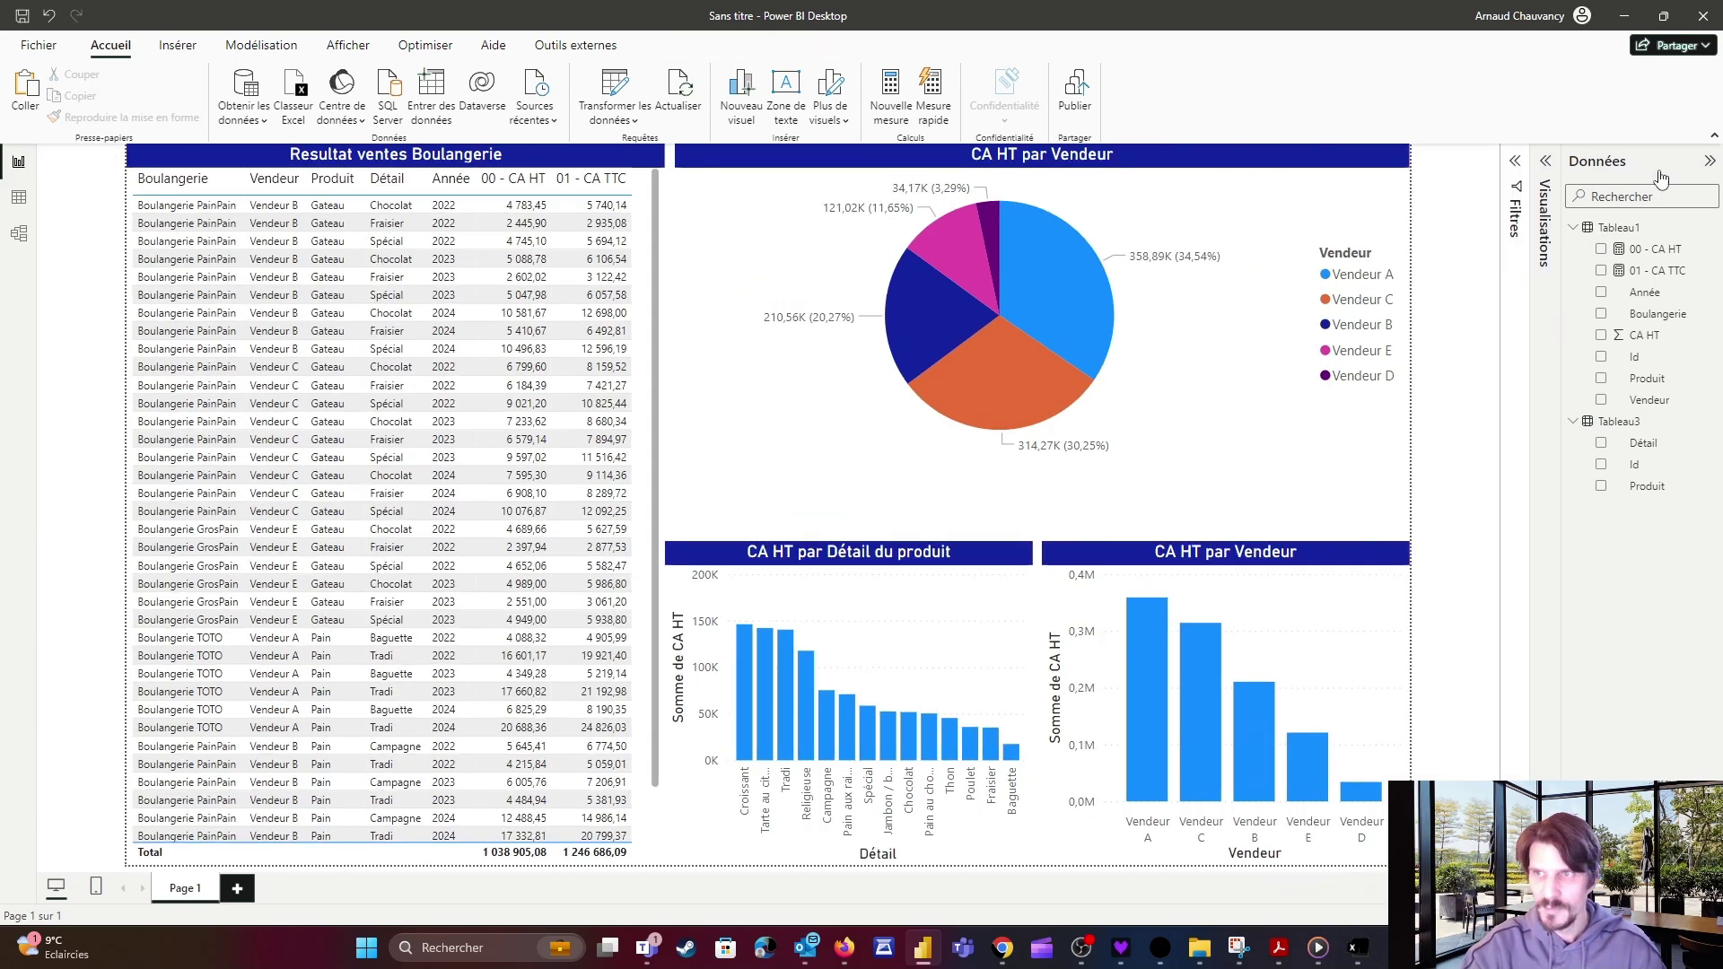
left_click(1710, 160)
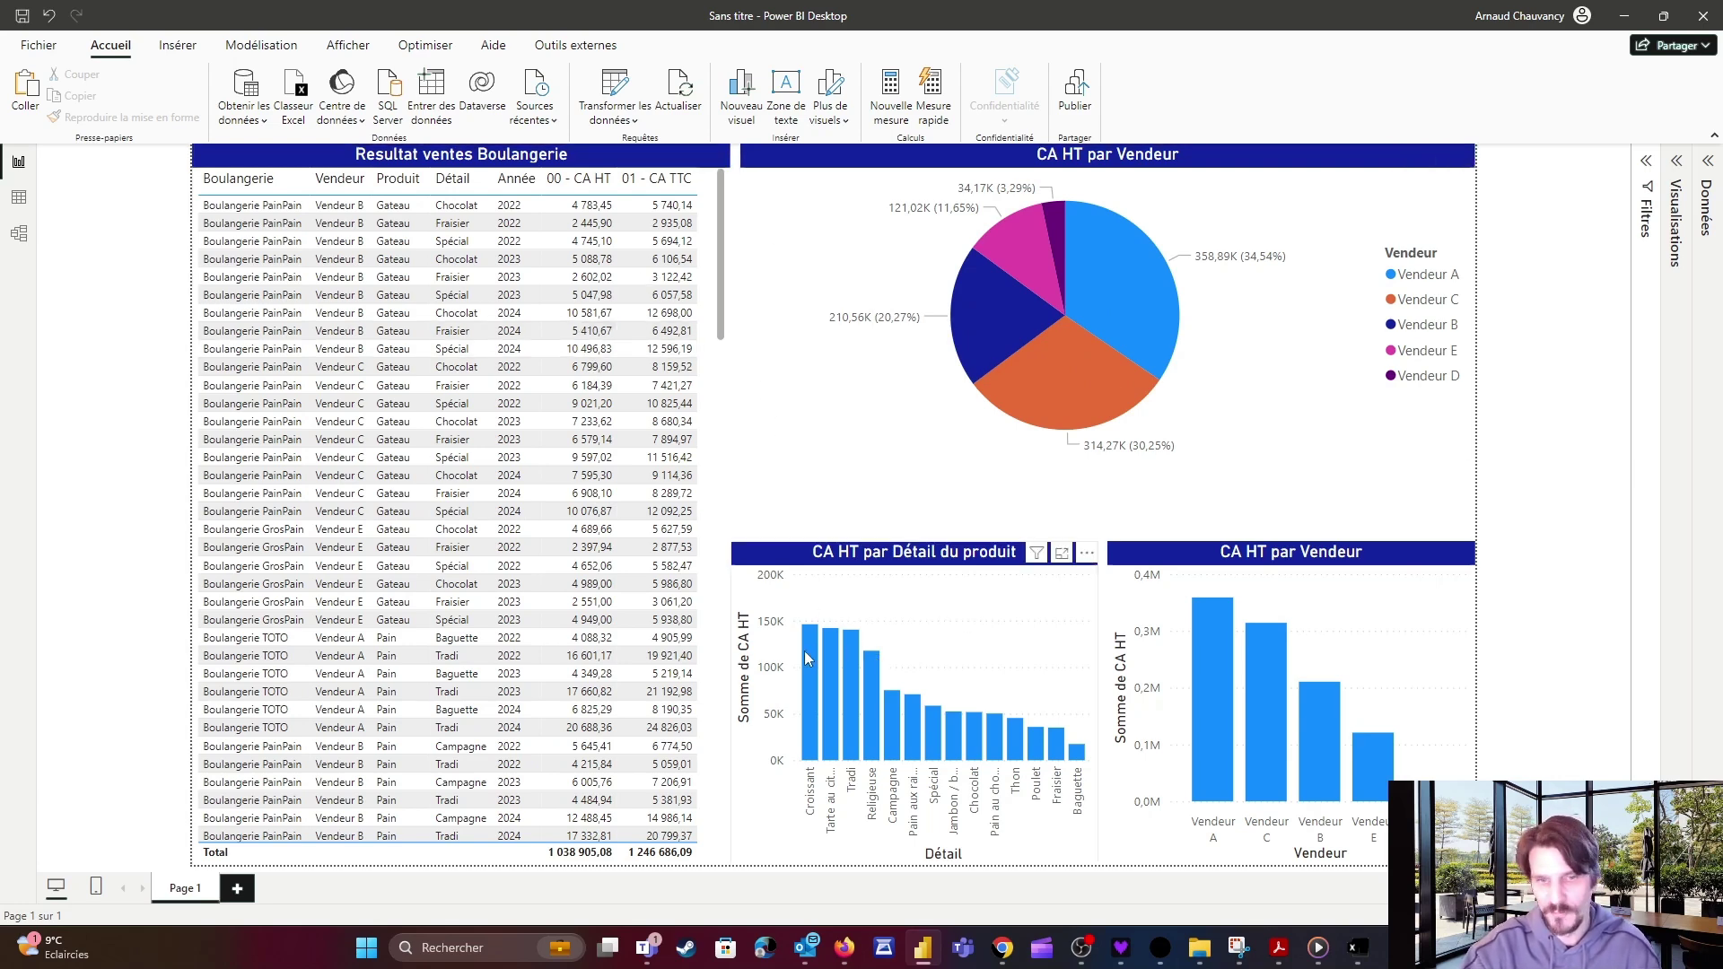
Check the pie chart's cross-filtering by selecting and clearing the Vendeur C, Vendeur A and Vendeur D slices, then deselect the chart.
left_click(1060, 378)
left_click(1059, 376)
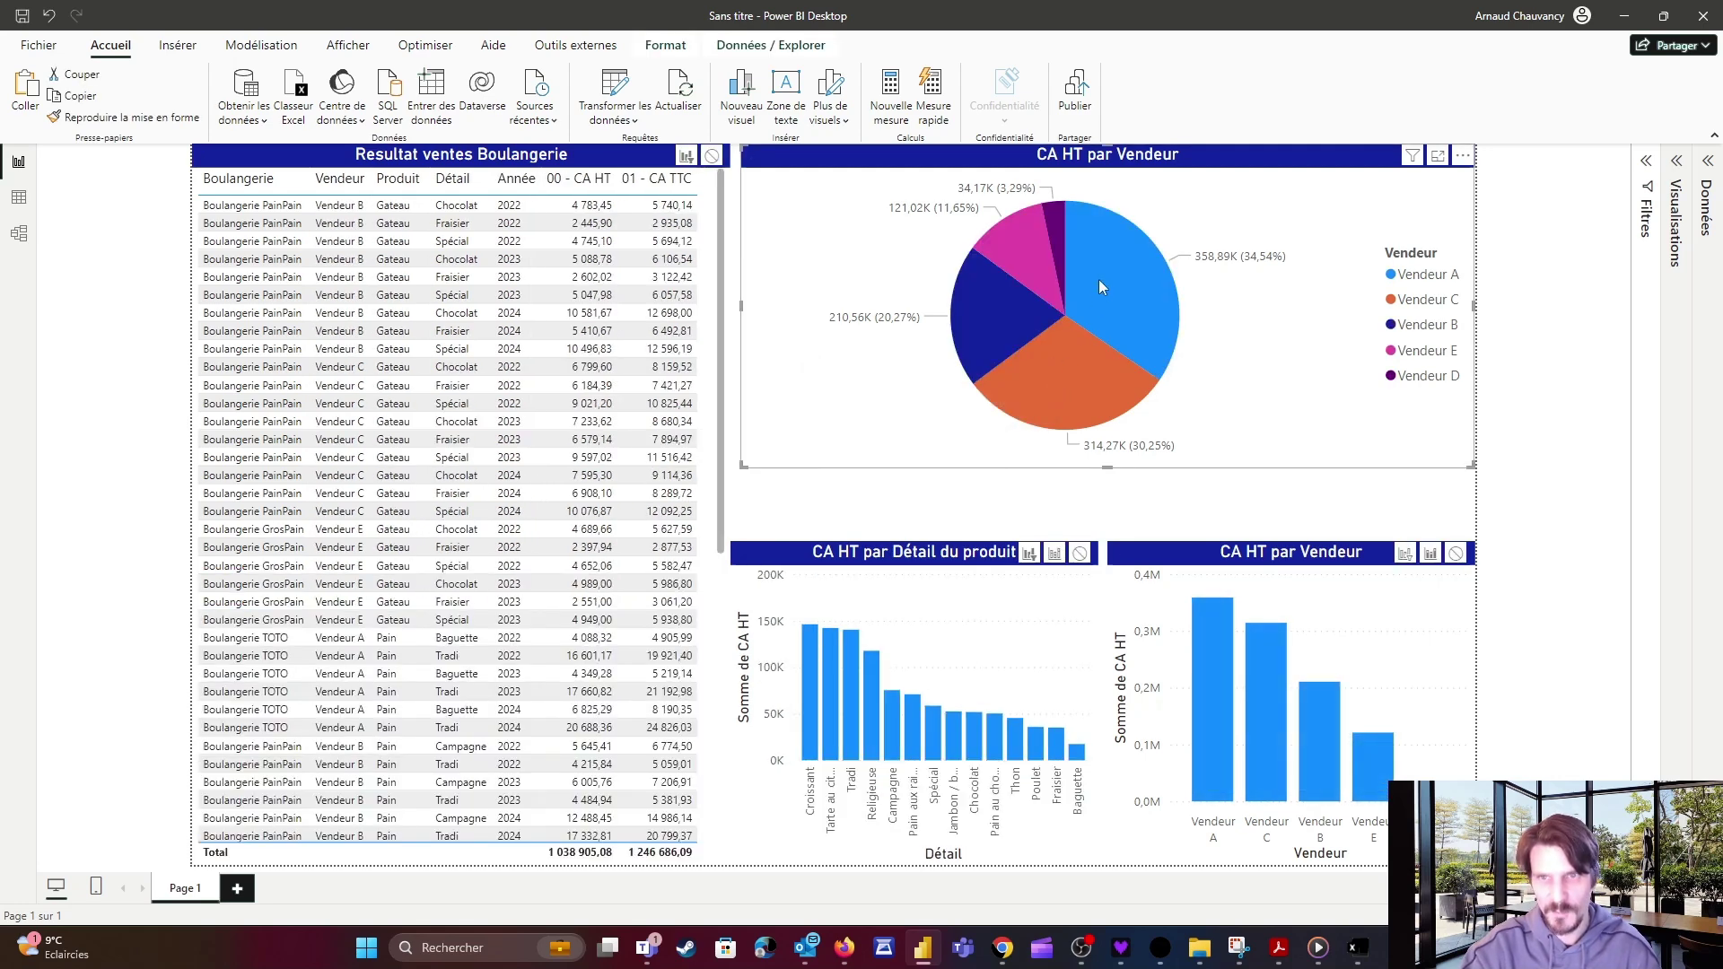
left_click(1099, 278)
left_click(1098, 279)
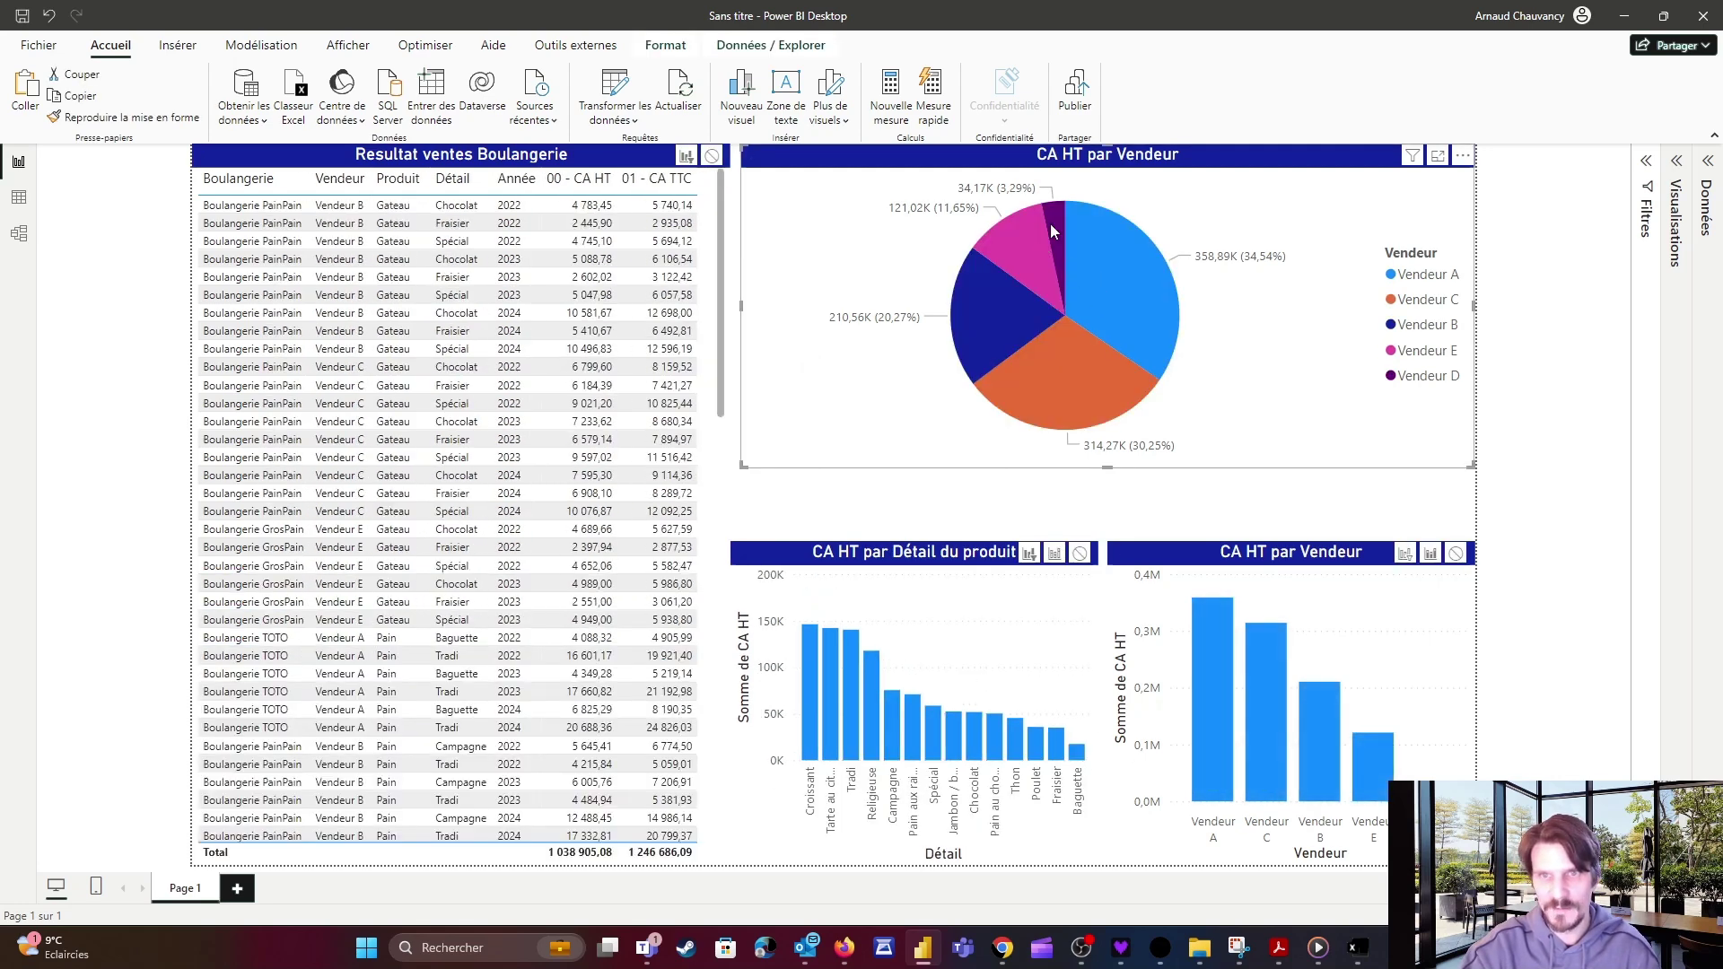
left_click(1049, 224)
left_click(1050, 223)
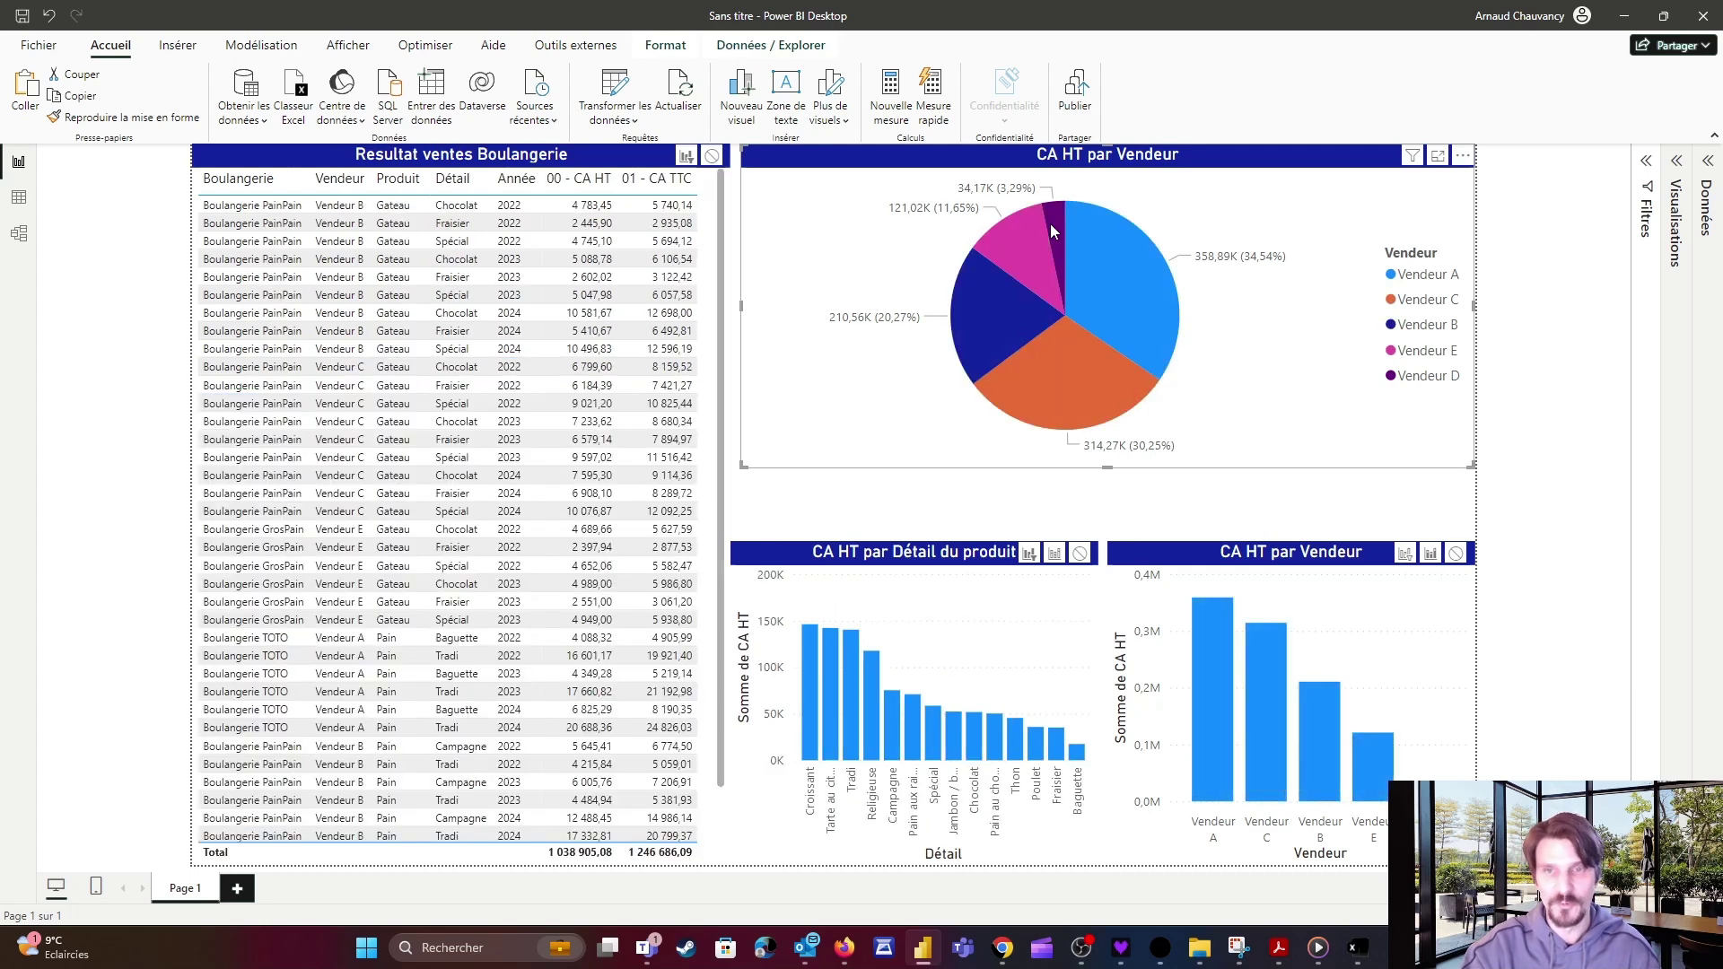
left_click(738, 286)
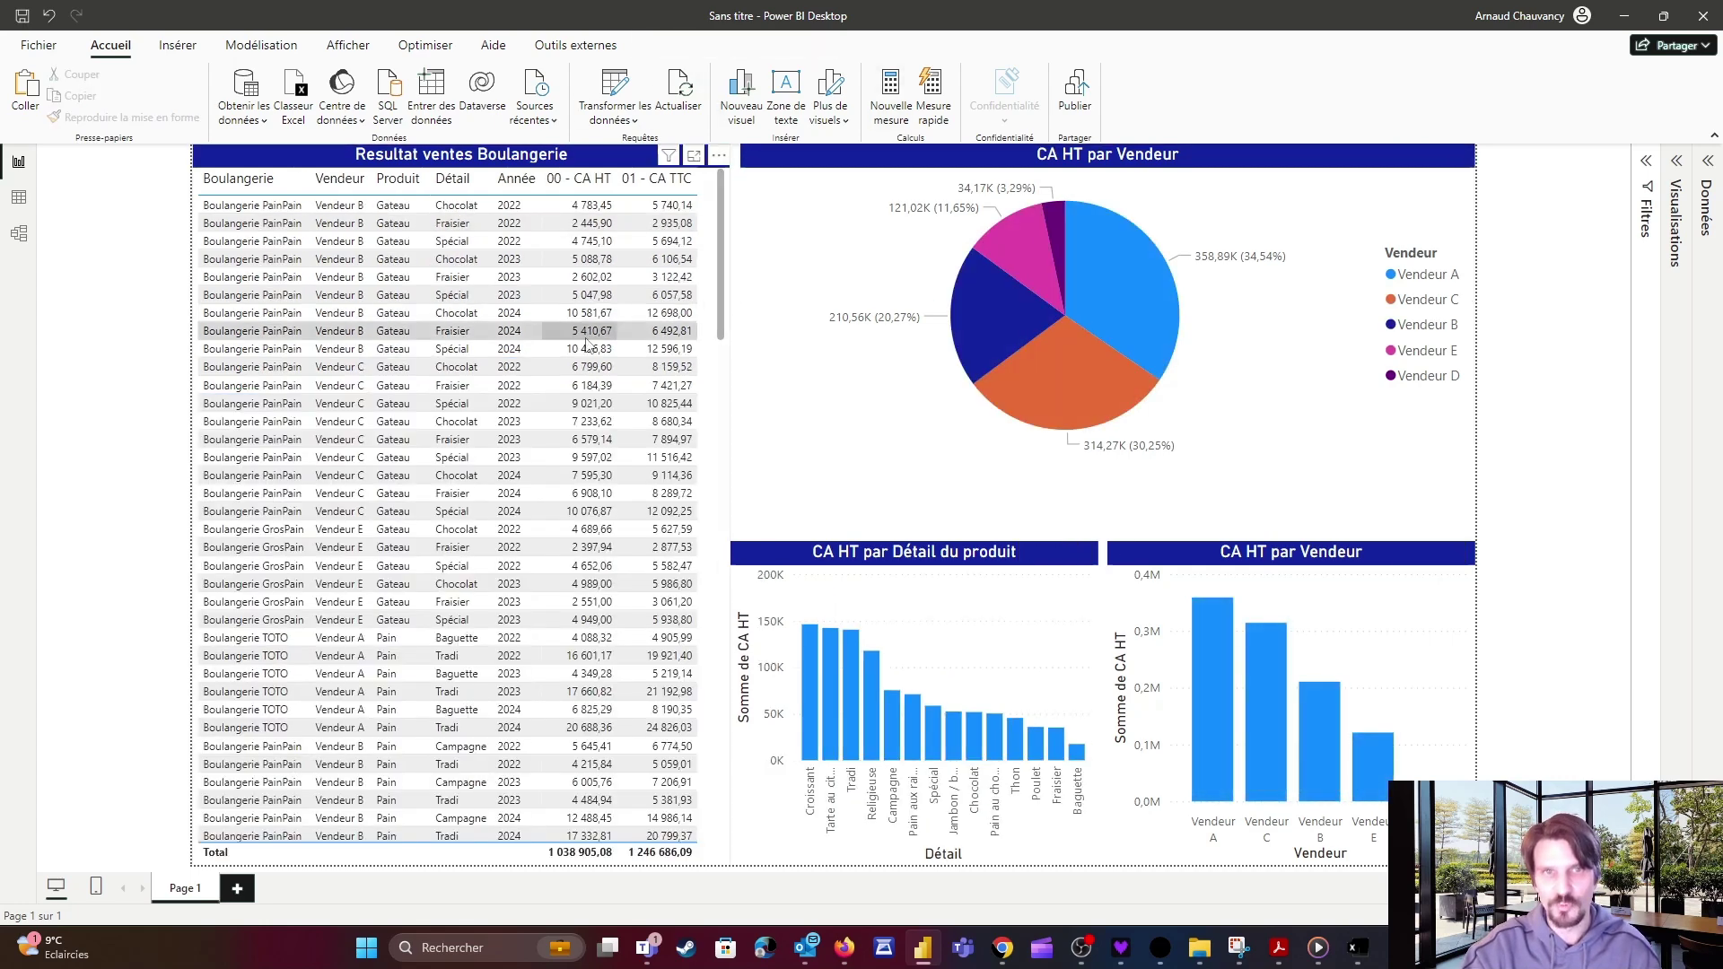